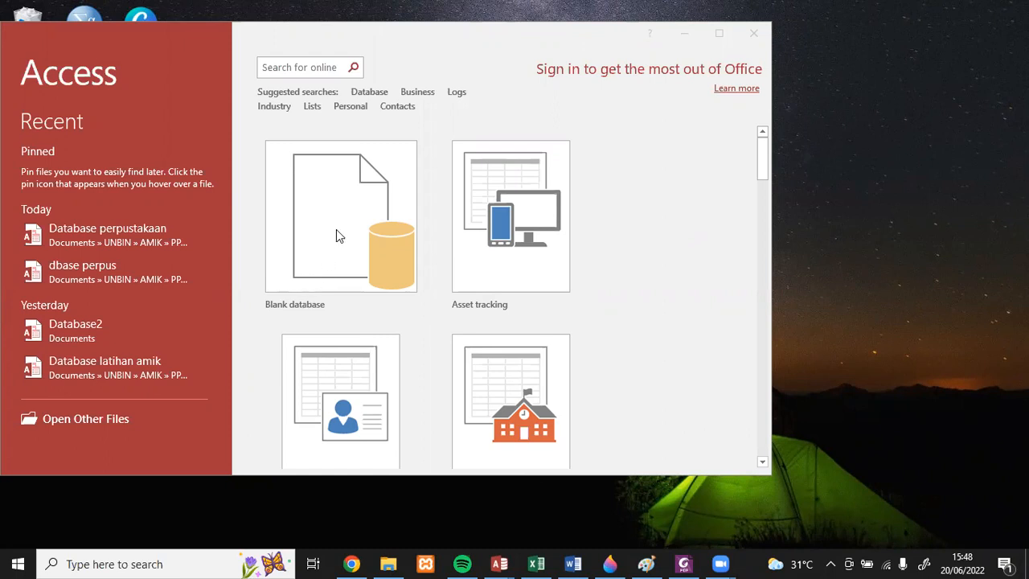
# - Create a new blank database, maximize its window and show the commands for creating database objects
pyautogui.click(338, 233)
pyautogui.click(336, 229)
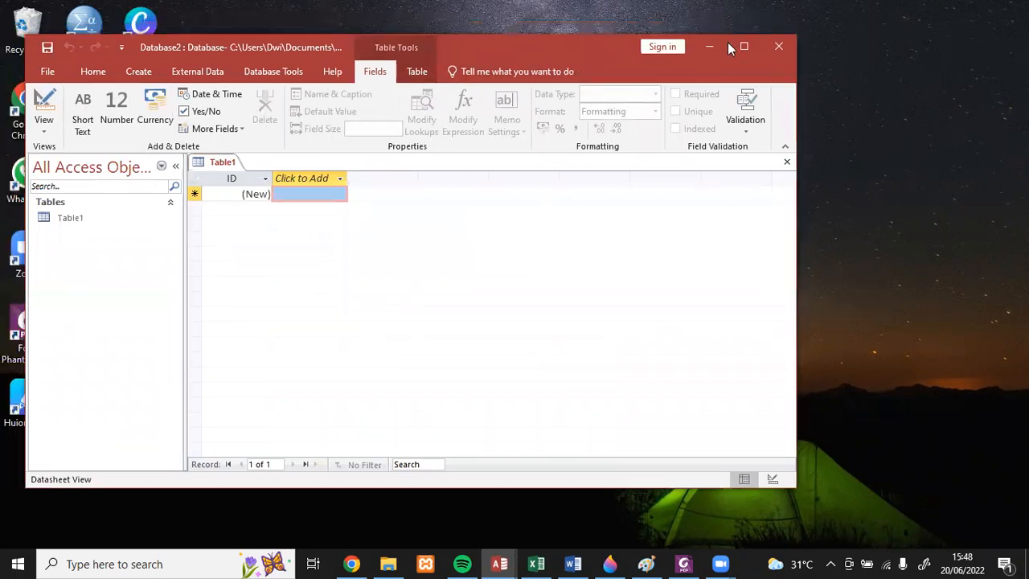
pyautogui.click(753, 42)
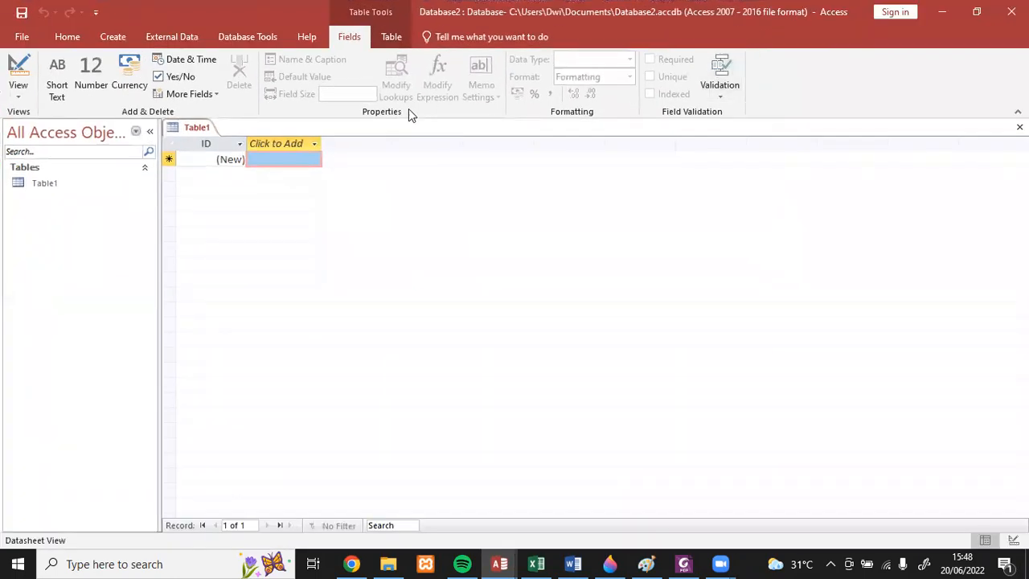
pyautogui.click(125, 40)
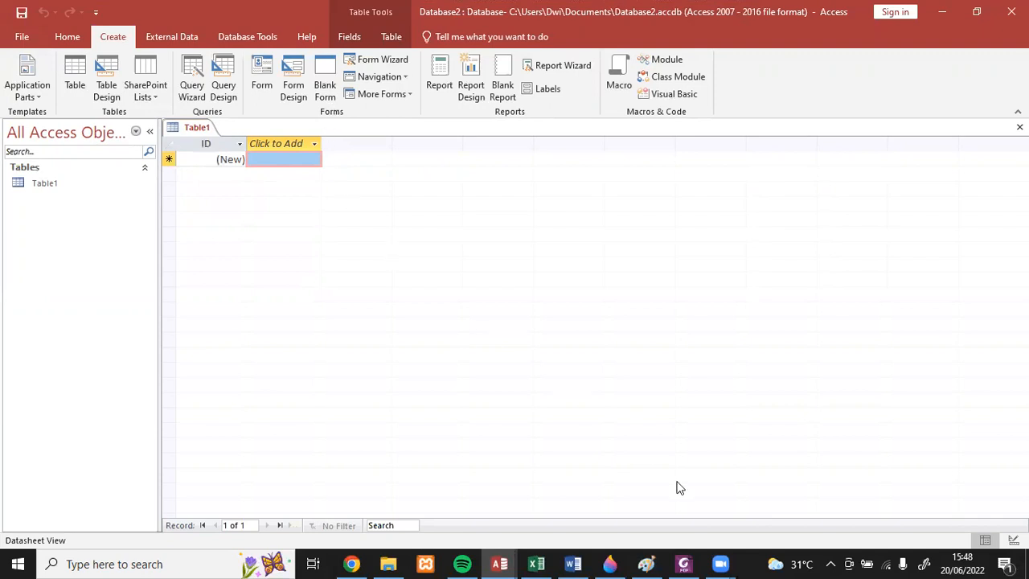
# - Switch to the Word document modul access dwi, examine the fields and records illustration in section 6.1, and return to Access
pyautogui.click(574, 562)
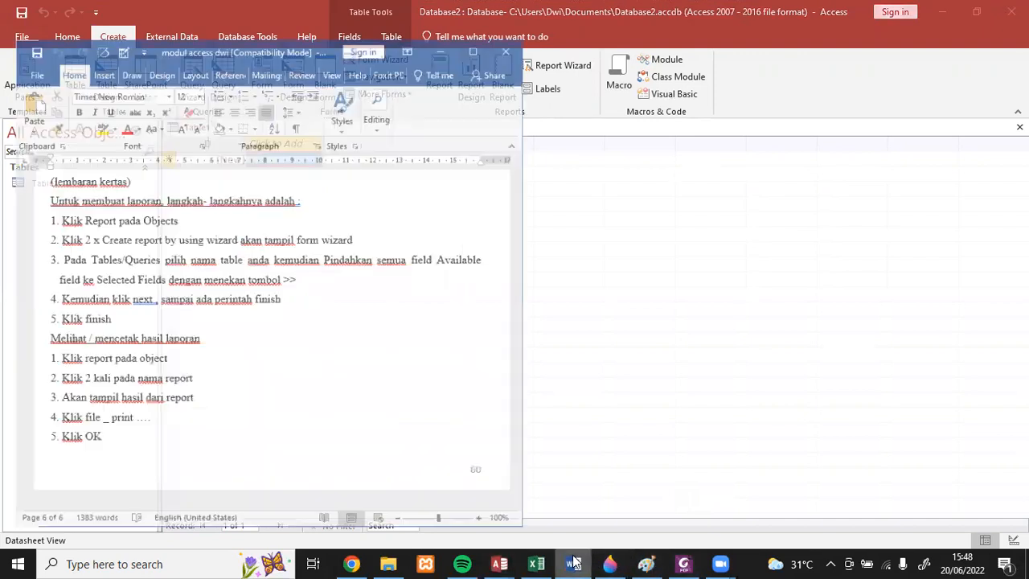
pyautogui.moveTo(506, 461); pyautogui.dragTo(436, 103)
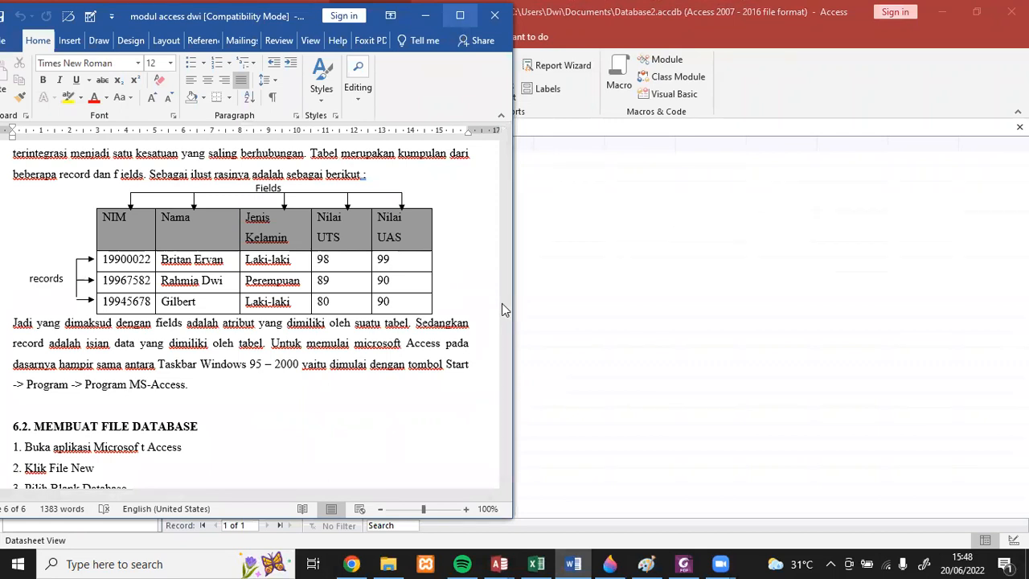
pyautogui.moveTo(445, 267); pyautogui.dragTo(470, 344)
pyautogui.moveTo(374, 16); pyautogui.dragTo(468, 82)
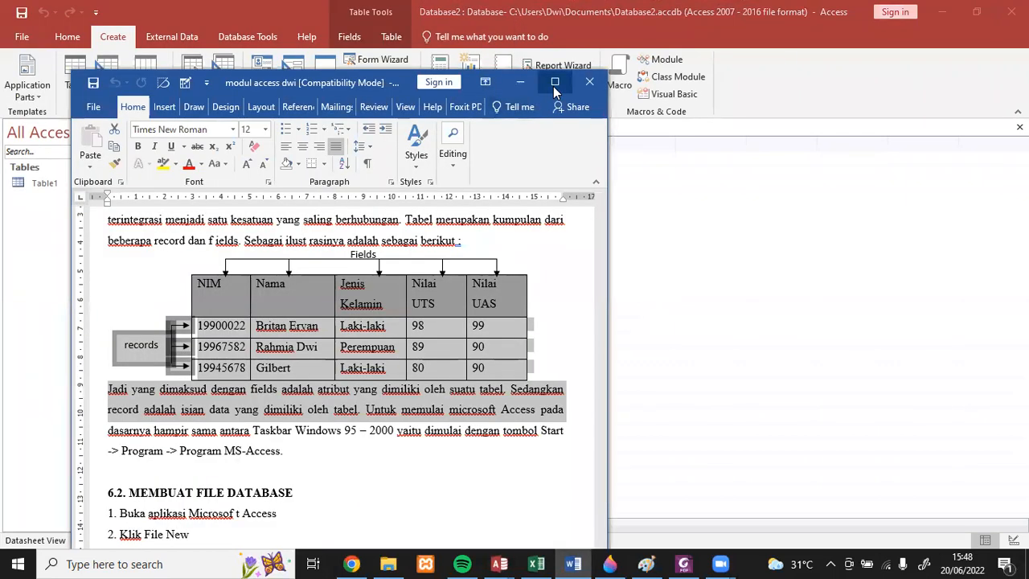
pyautogui.click(555, 81)
pyautogui.click(577, 460)
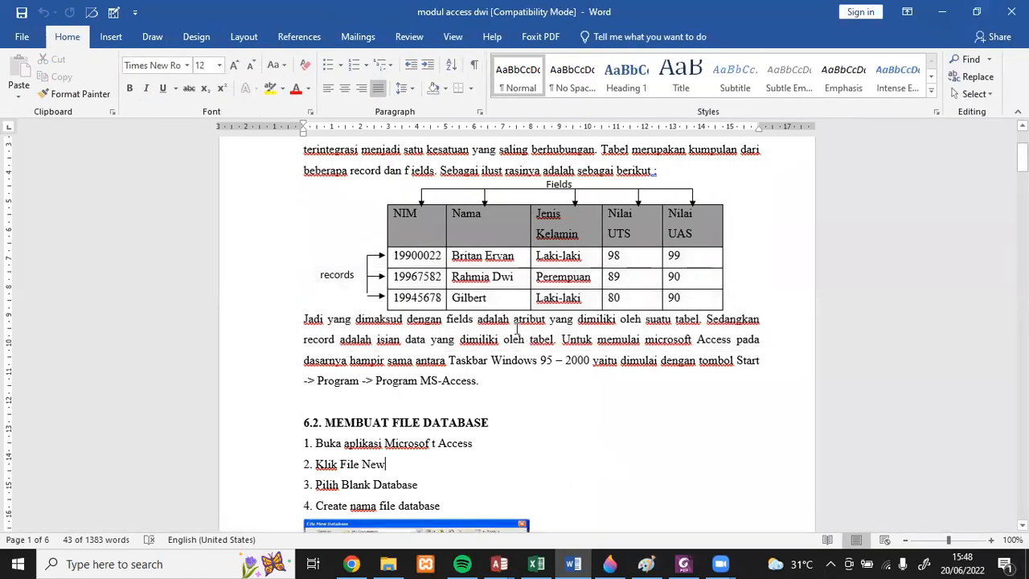
pyautogui.scroll(2, 503, 317)
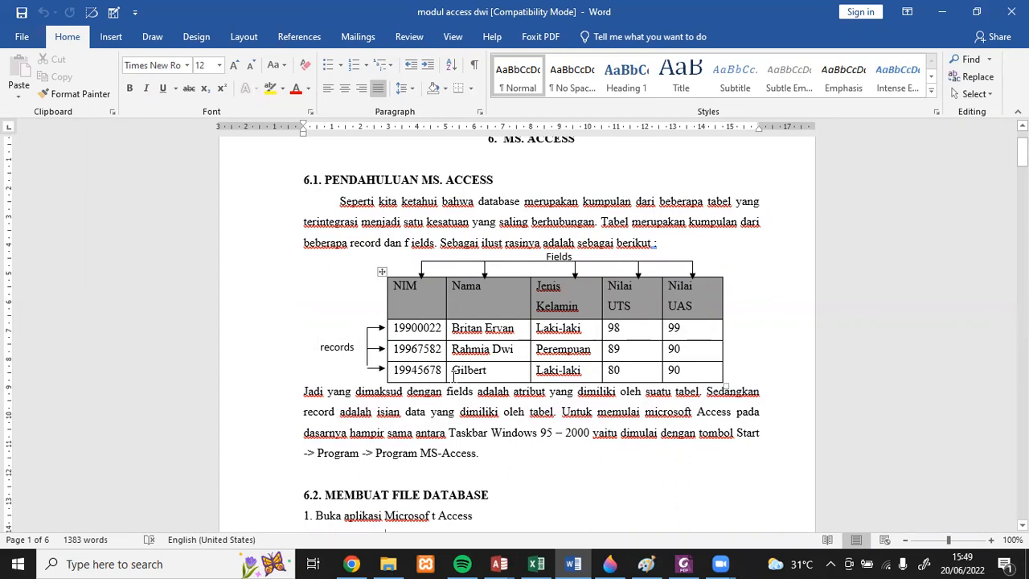
pyautogui.click(942, 11)
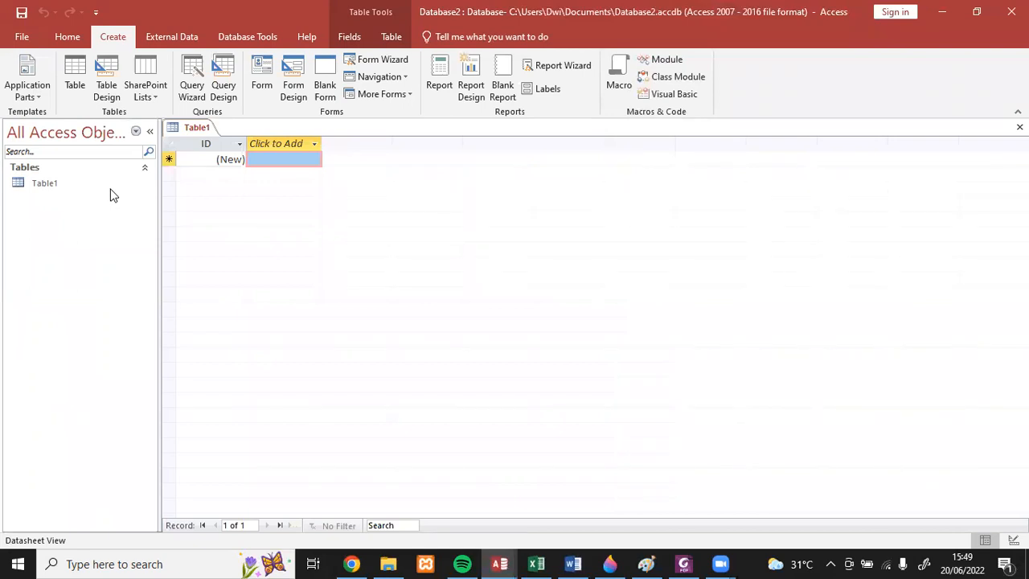
# - Create a second table in Design view and add a Short Text field named idpenulis
pyautogui.click(204, 158)
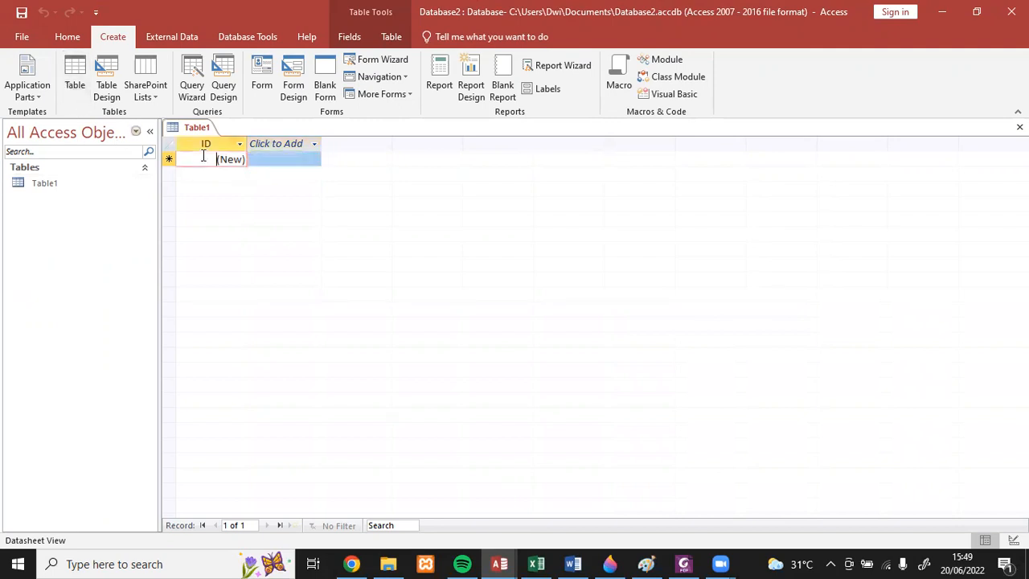
pyautogui.click(108, 74)
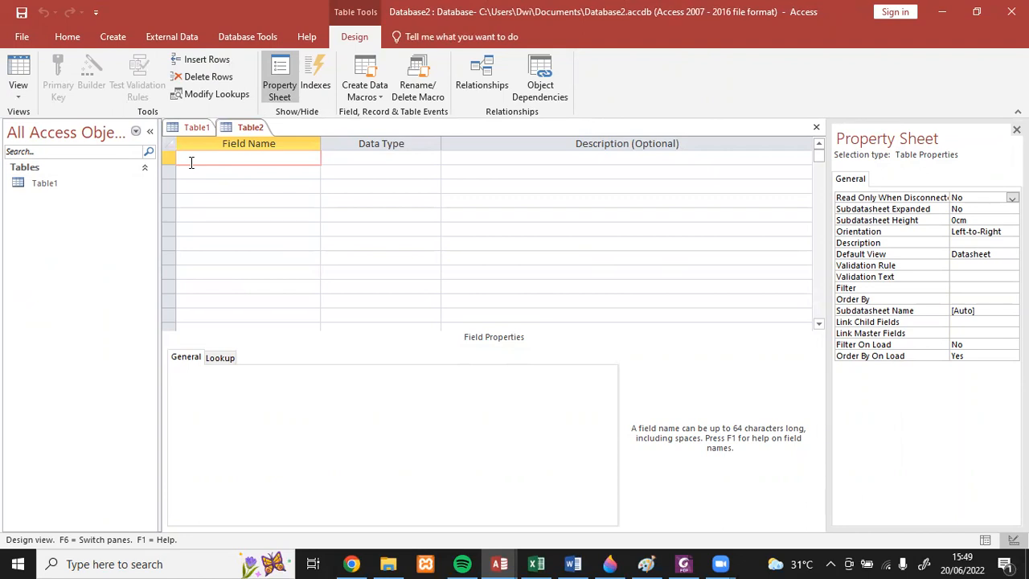
pyautogui.write('idpenulis')
pyautogui.press('Tab')
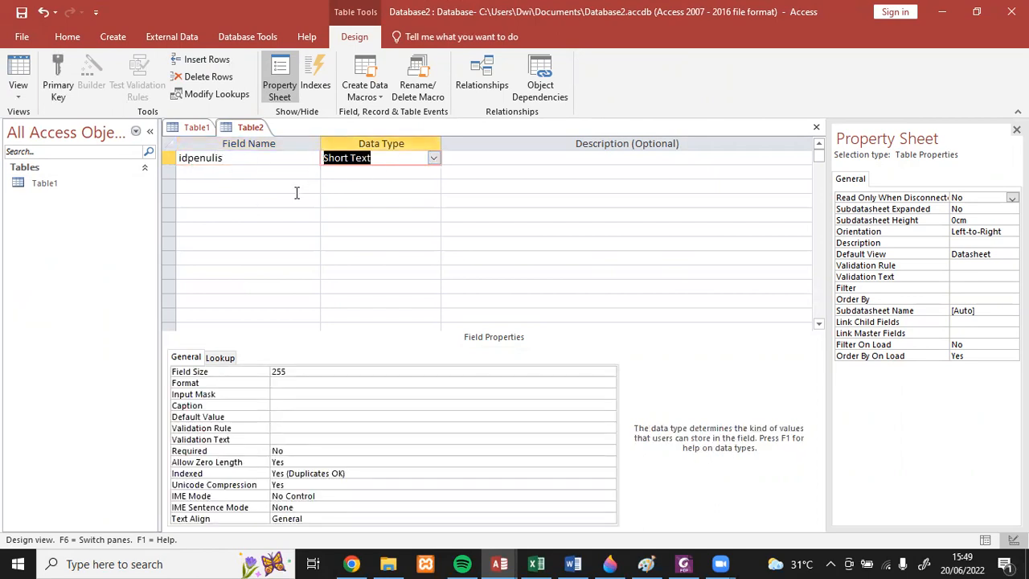
pyautogui.doubleClick(288, 373)
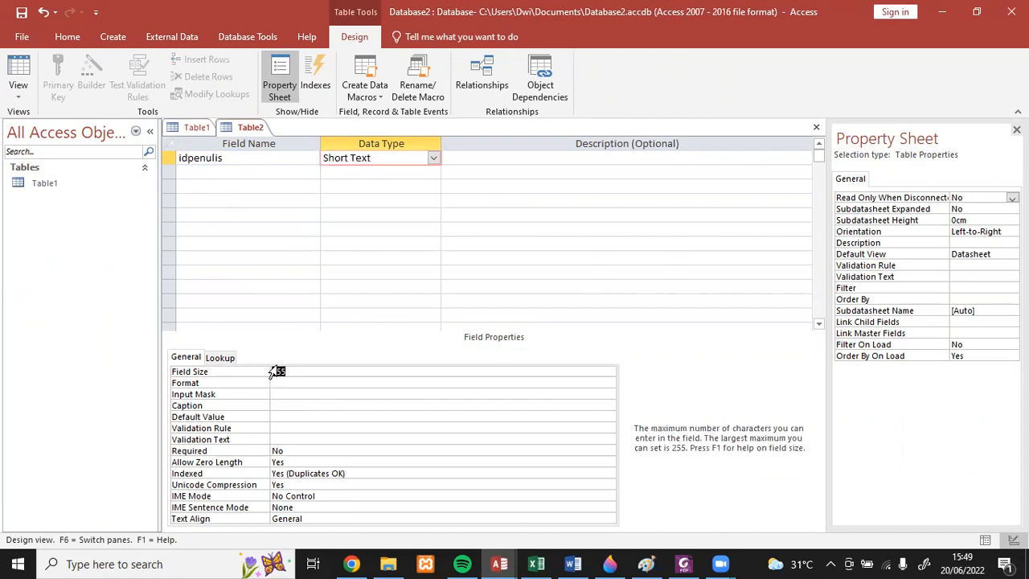
# - Add the Short Text fields namapenulis and idpenerbit below idpenulis in the table design
pyautogui.click(221, 171)
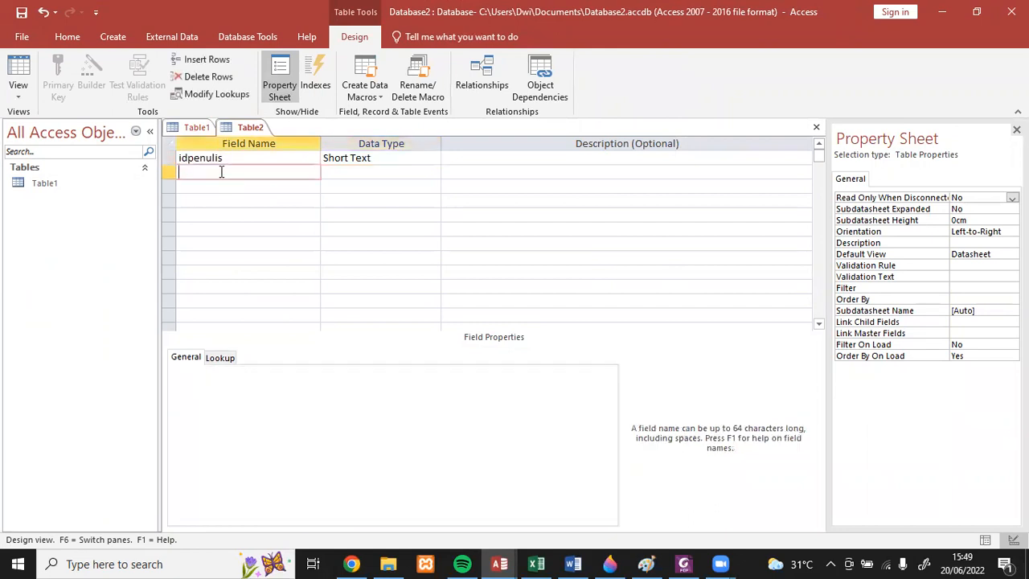
pyautogui.write('namapenulis')
pyautogui.click(239, 186)
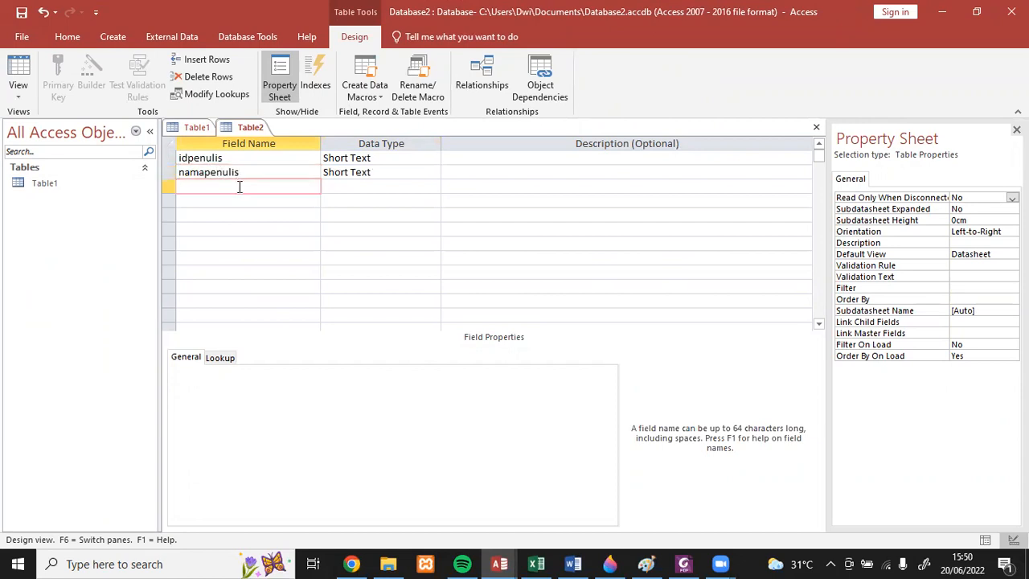
pyautogui.write('idpenerbit')
pyautogui.click(381, 181)
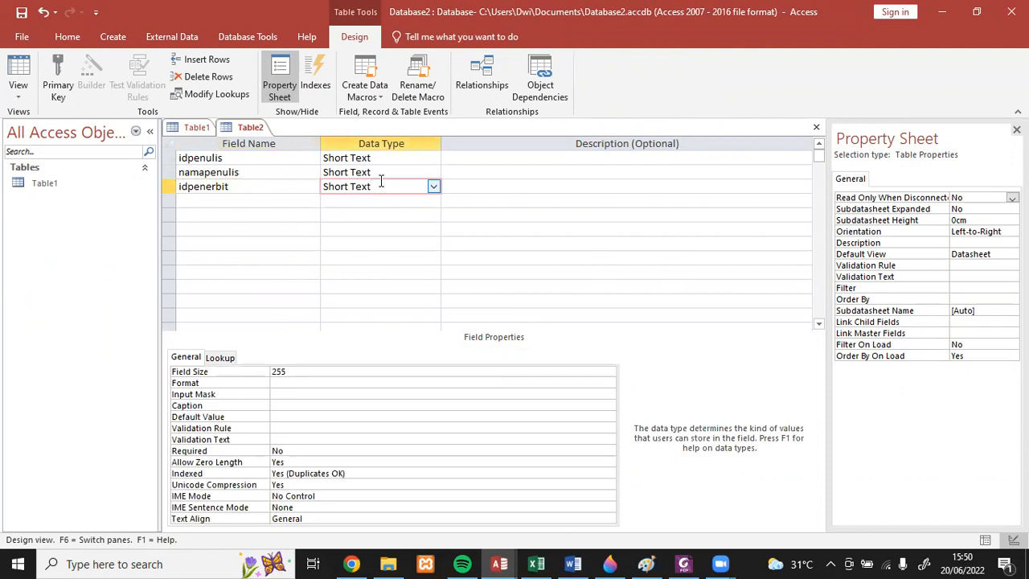
# - View the datasheet of Table1 and return to the design of the new table
pyautogui.doubleClick(58, 190)
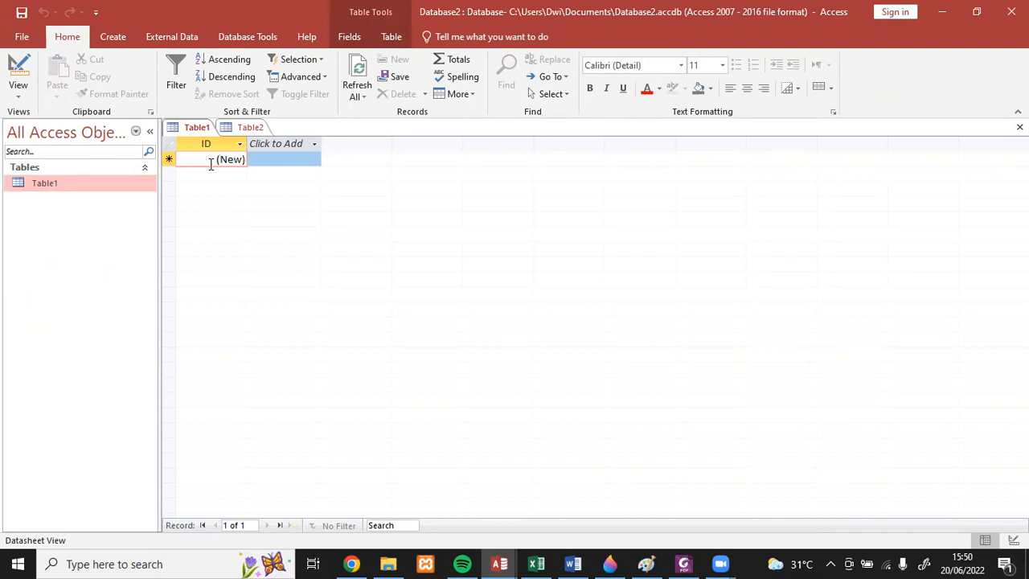
pyautogui.doubleClick(93, 186)
pyautogui.click(245, 130)
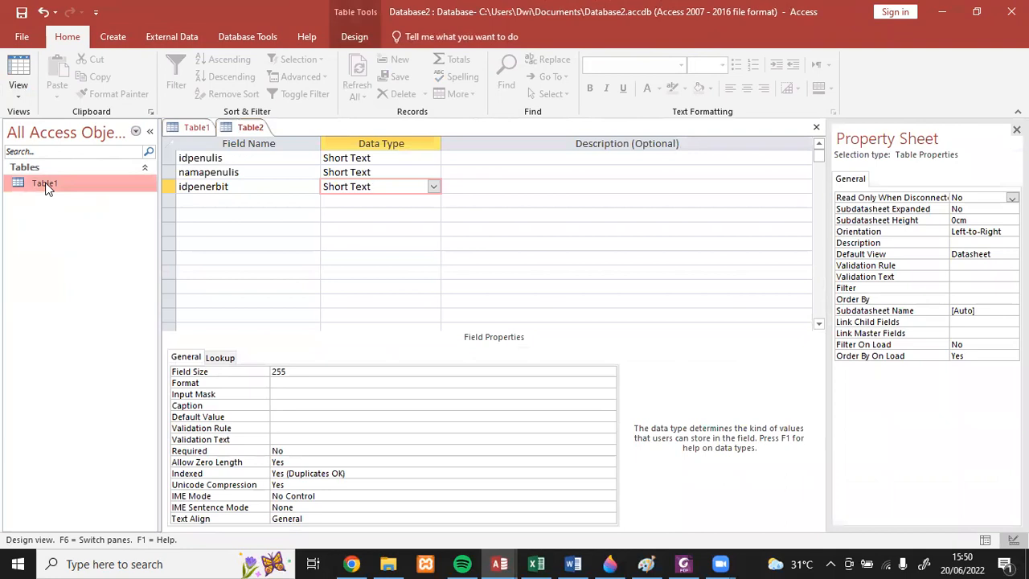
# - Save the new table as Table penulis without creating a primary key
pyautogui.click(21, 14)
pyautogui.click(473, 200)
pyautogui.press('BackSpace')
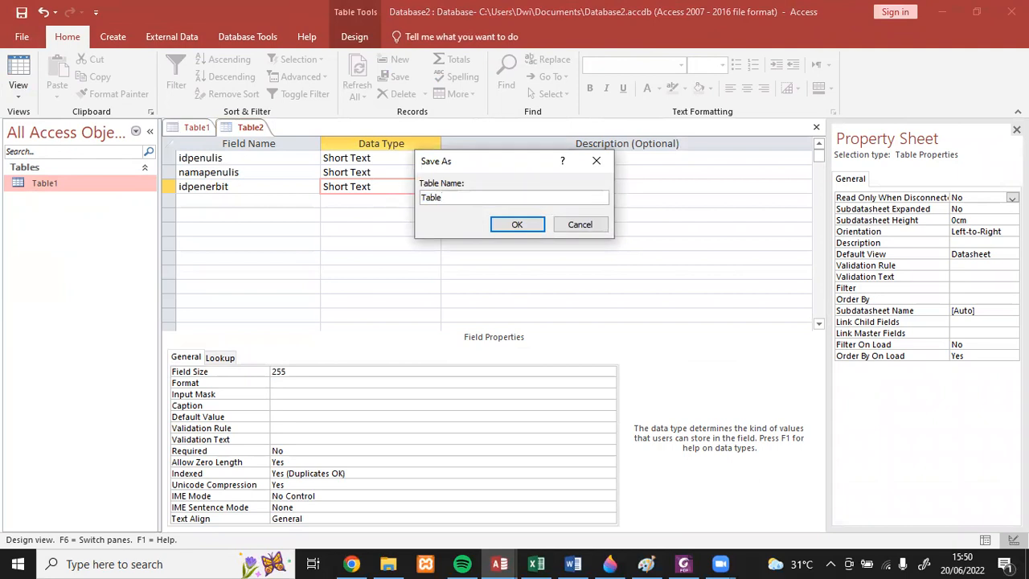
pyautogui.write('penulis')
pyautogui.click(525, 225)
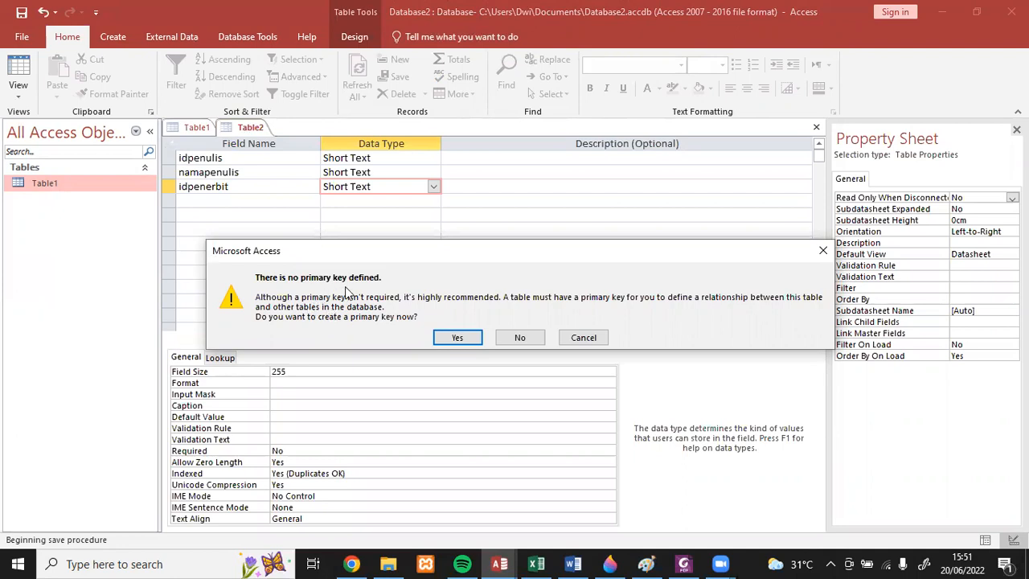
pyautogui.click(518, 337)
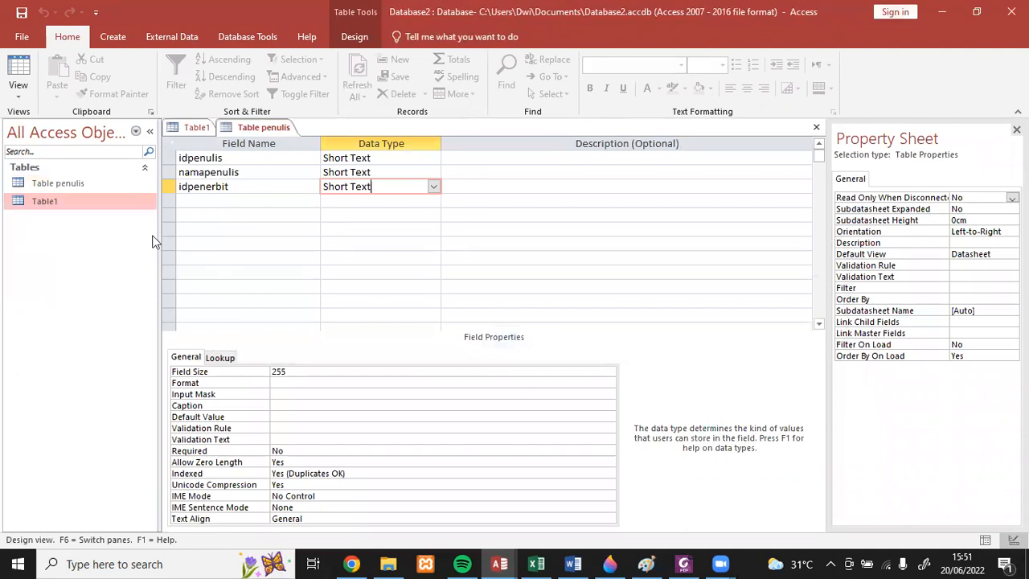
# - Open Table penulis in Datasheet view, then switch to the Excel workbook latihan faza and place its window beside the table
pyautogui.doubleClick(98, 184)
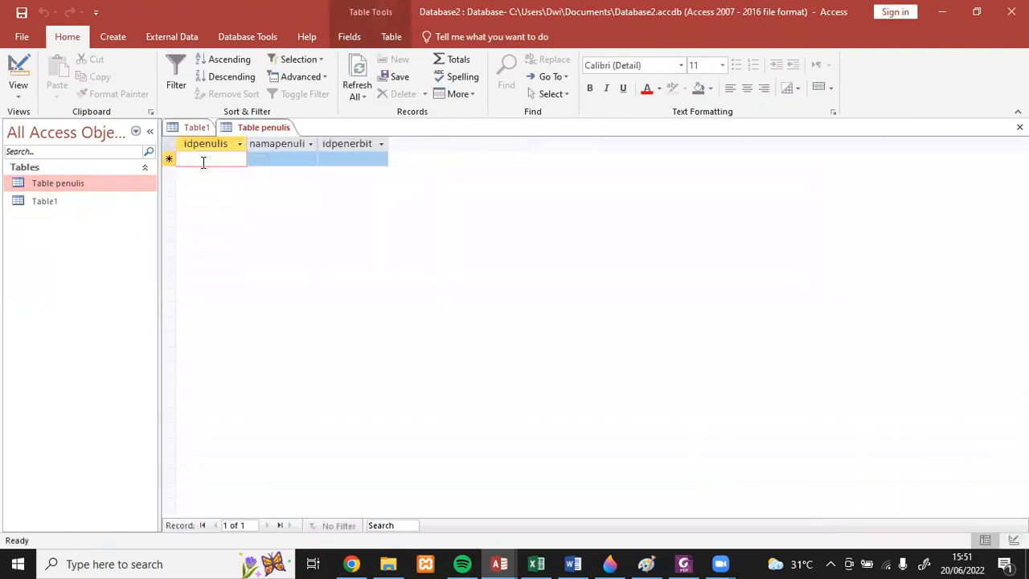
pyautogui.click(537, 564)
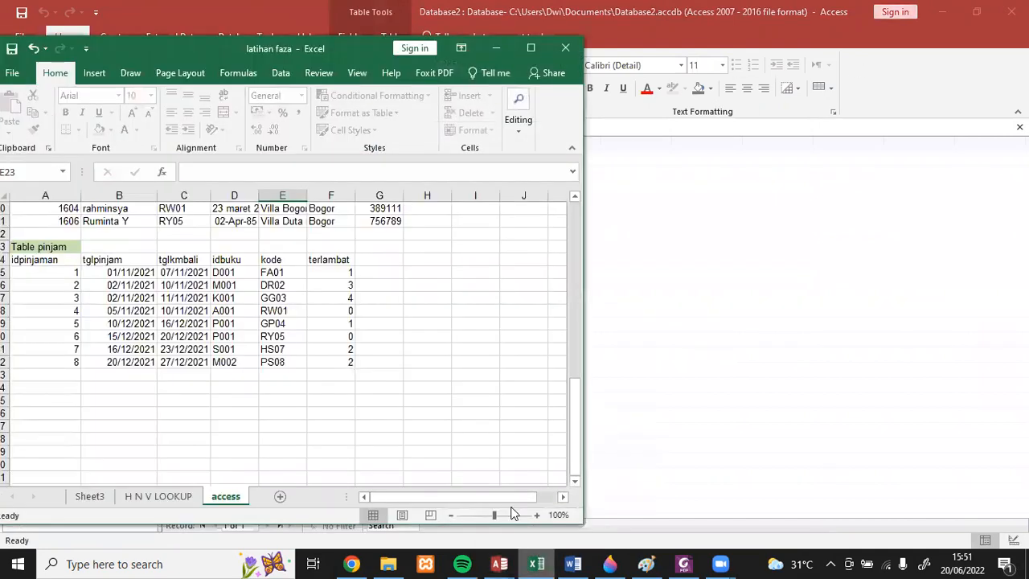
pyautogui.moveTo(579, 464); pyautogui.dragTo(512, 269)
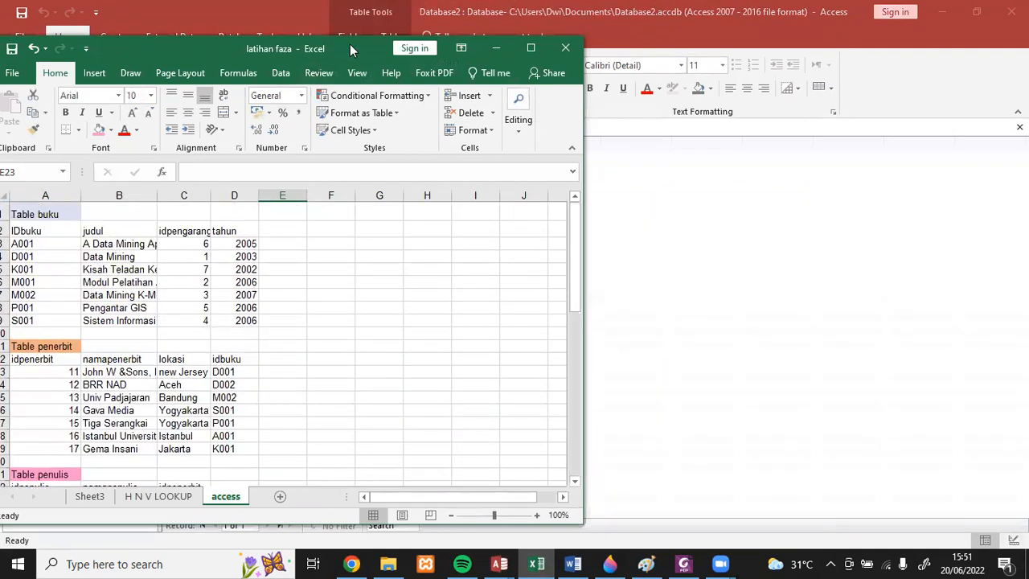
pyautogui.moveTo(350, 50); pyautogui.dragTo(757, 73)
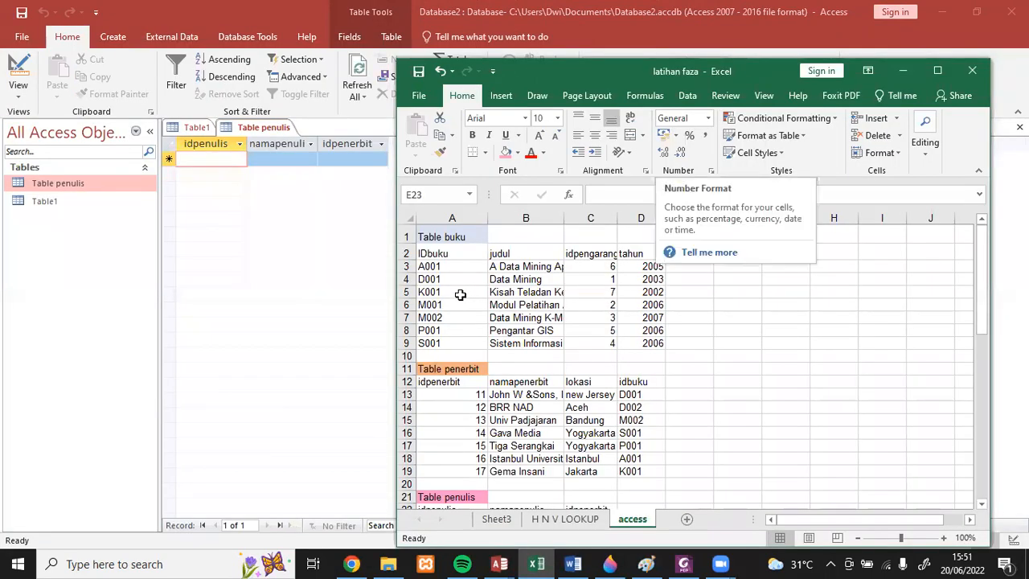
# - Copy the idpenerbit values 11 to 17 from Table penerbit in Excel and paste them as records into the idpenulis column in Access
pyautogui.click(455, 267)
pyautogui.moveTo(455, 266); pyautogui.dragTo(454, 305)
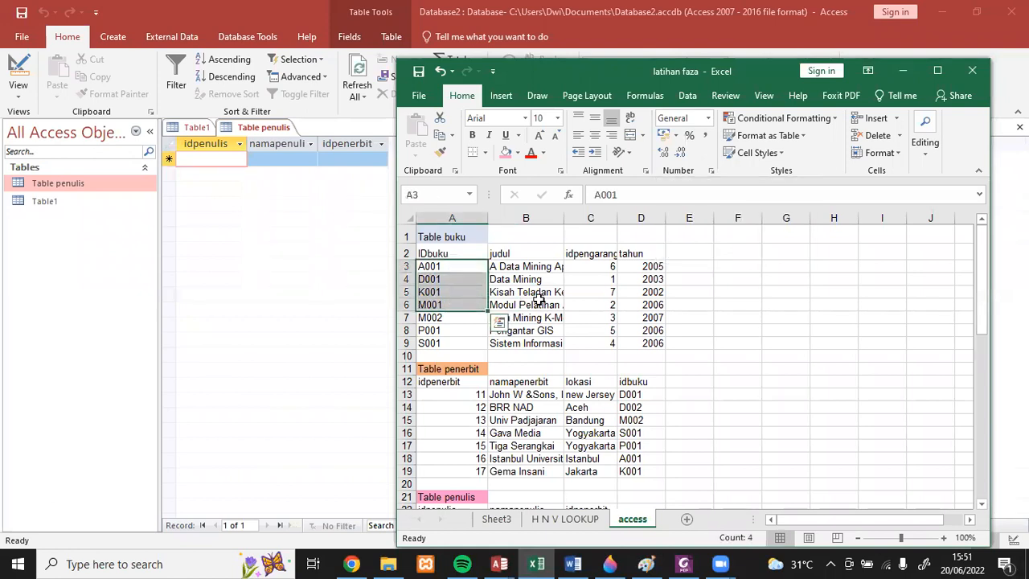
pyautogui.click(514, 400)
pyautogui.moveTo(464, 394); pyautogui.dragTo(464, 469)
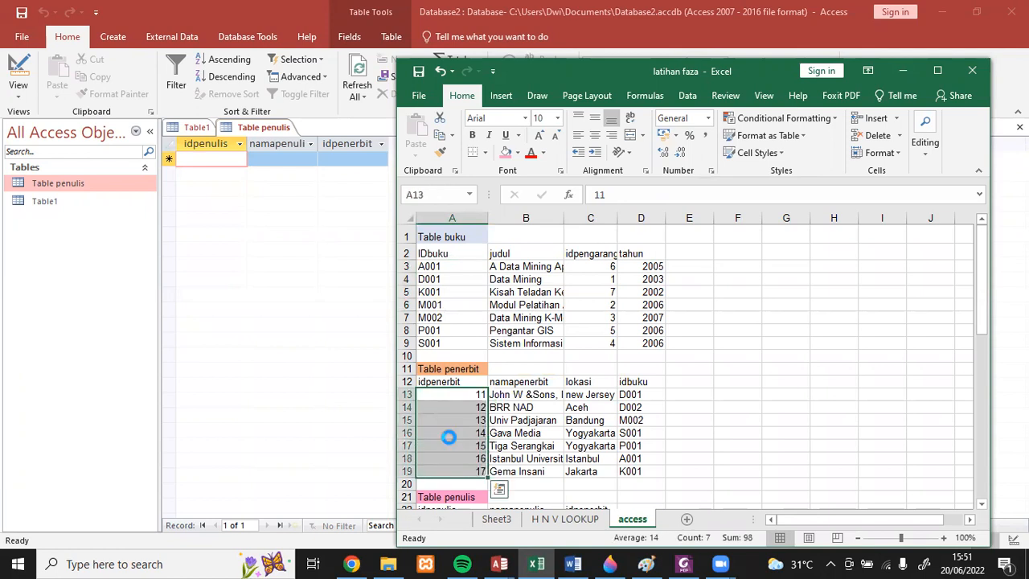
pyautogui.hotkey('ctrl', 'c')
pyautogui.click(208, 161)
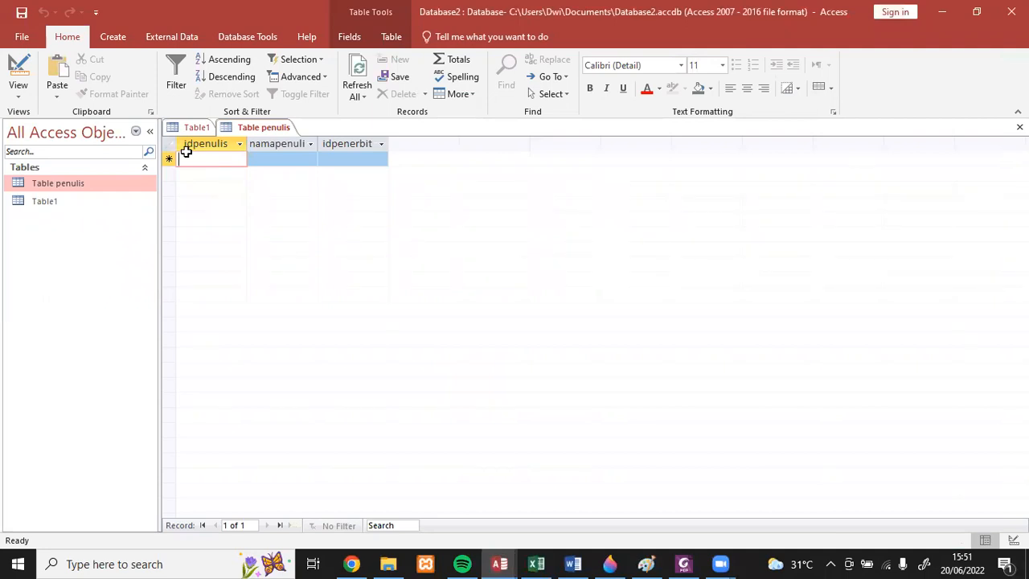
pyautogui.click(186, 152)
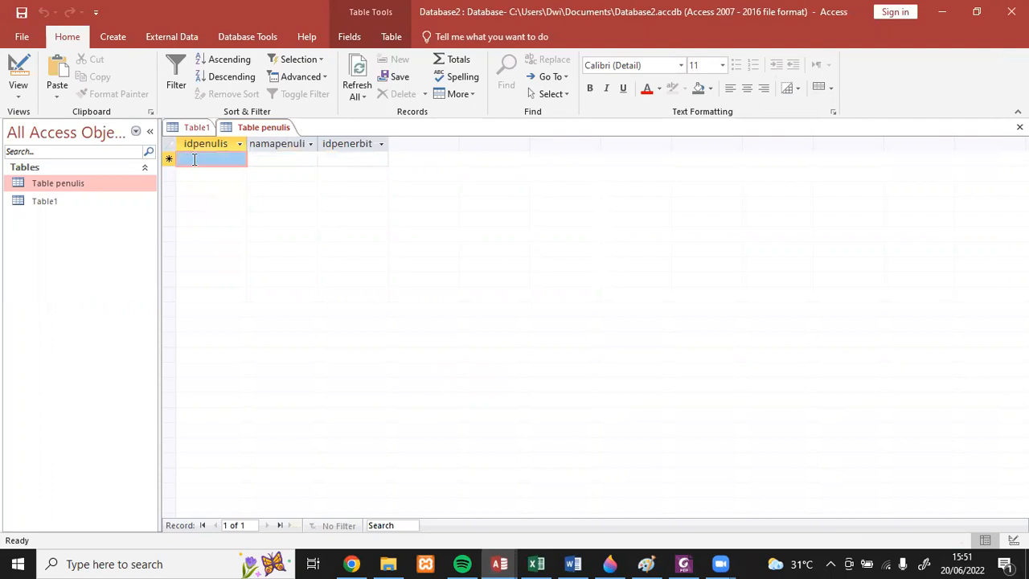
pyautogui.hotkey('ctrl', 'v')
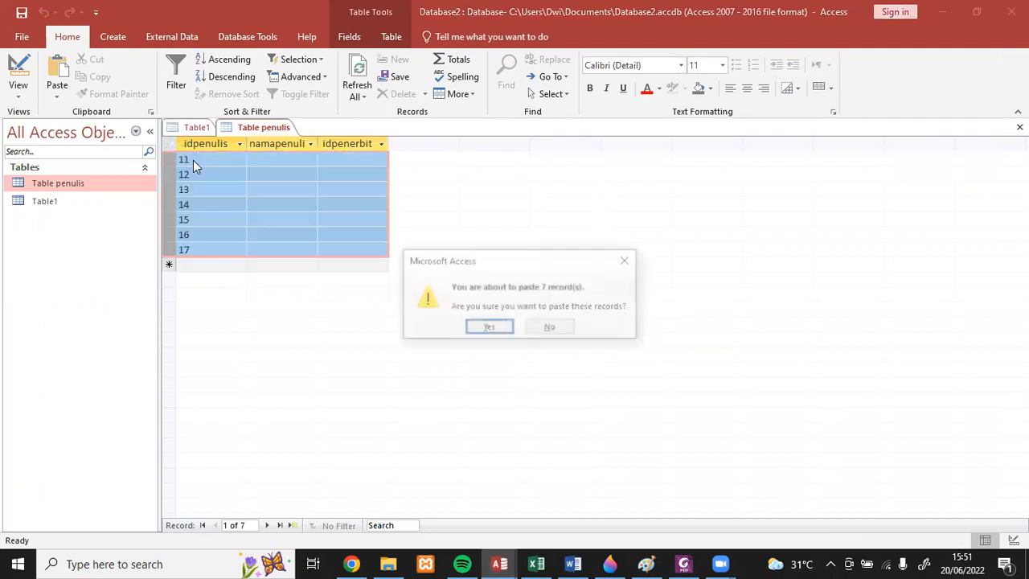
pyautogui.click(484, 329)
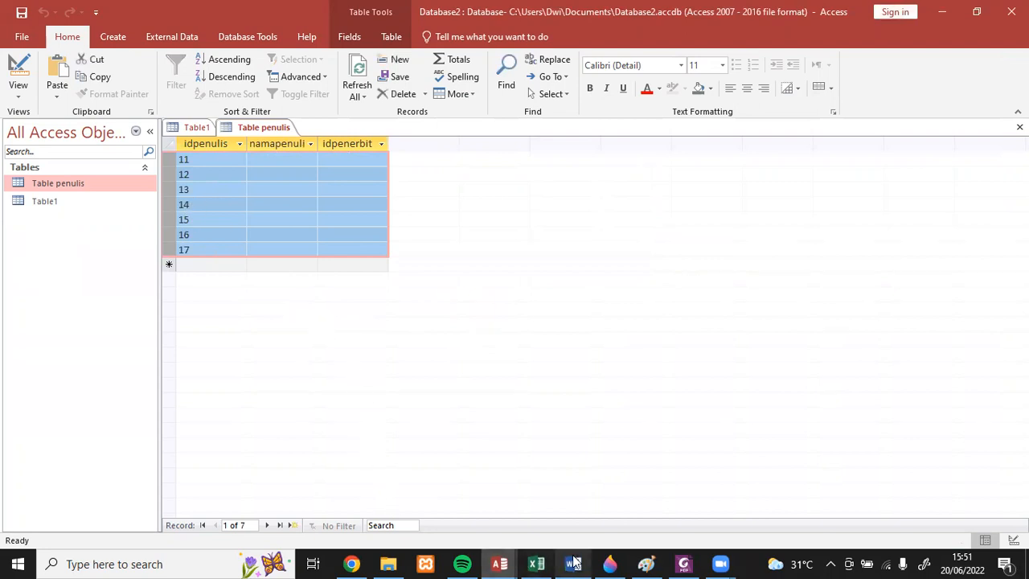
# - Copy the idpenulis values 1 to 7 from Table penulis in Excel and paste them over the seven idpenulis entries in Access
pyautogui.click(536, 563)
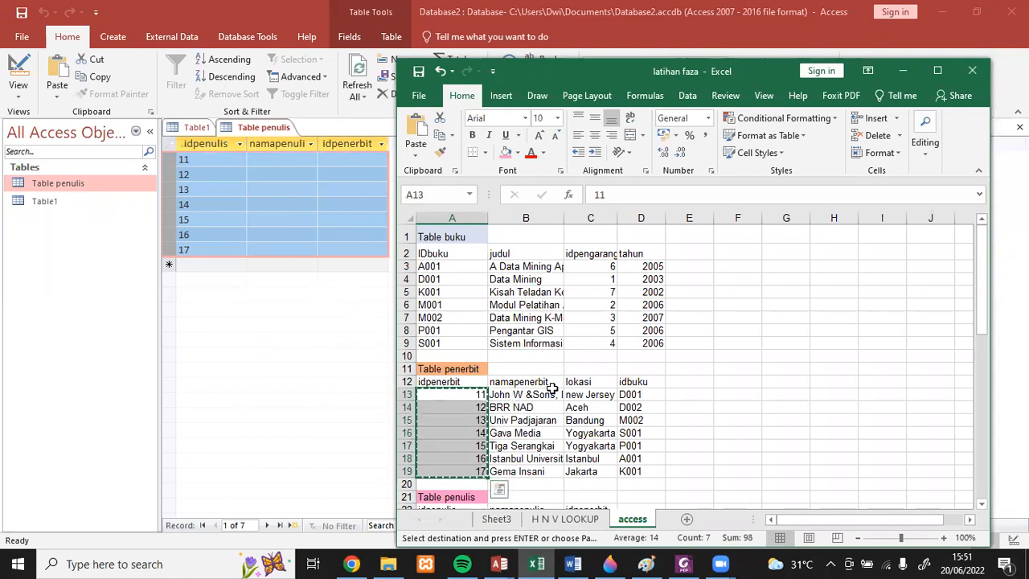
pyautogui.scroll(-4, 555, 386)
pyautogui.moveTo(461, 360); pyautogui.dragTo(464, 433)
pyautogui.hotkey('ctrl', 'c')
pyautogui.click(200, 189)
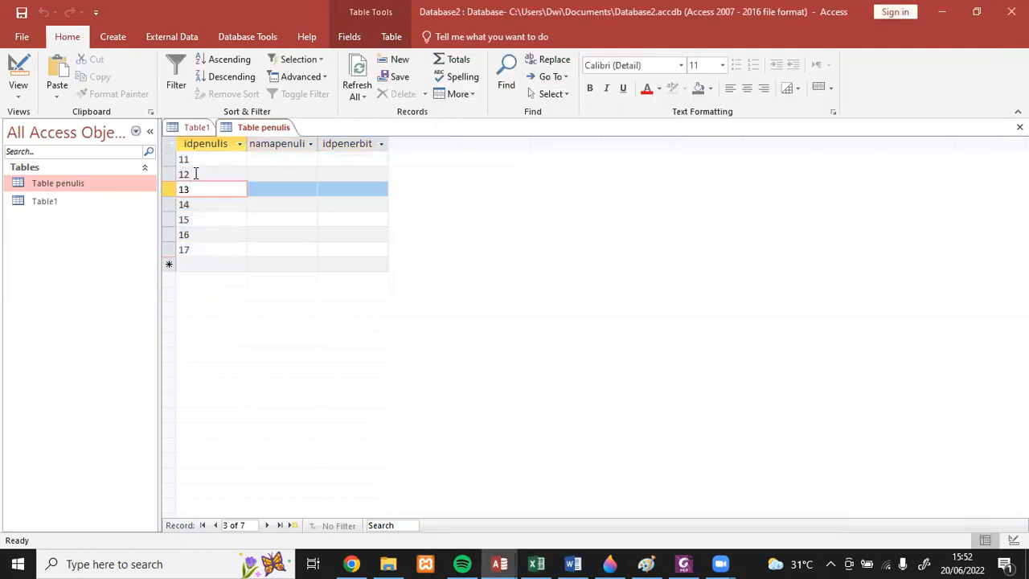
pyautogui.click(181, 161)
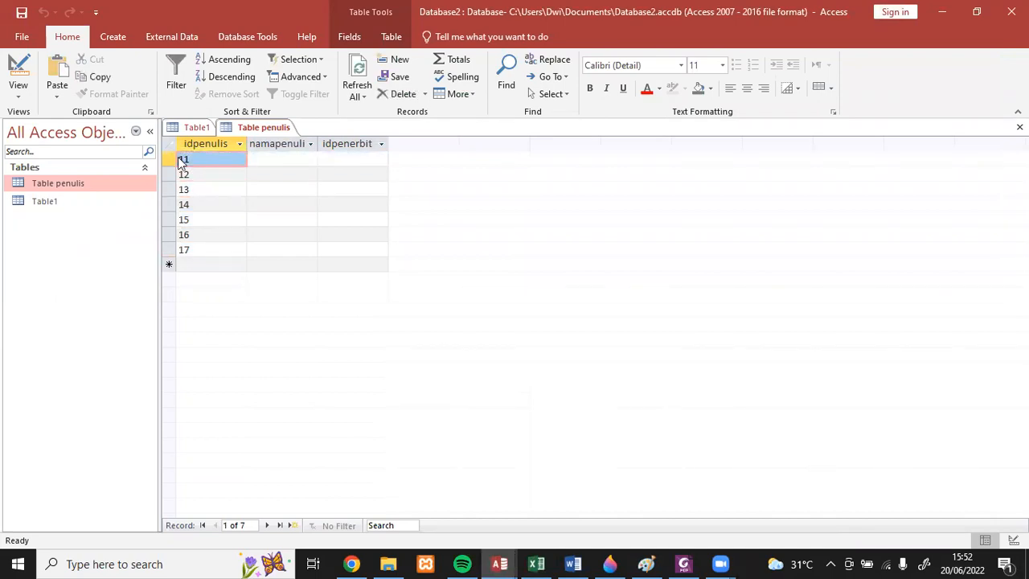
pyautogui.hotkey('shift', 'Down')
pyautogui.hotkey('shift', 'Down')
pyautogui.hotkey('shift', 'Down')
pyautogui.hotkey('shift', 'Down')
pyautogui.hotkey('shift', 'Down')
pyautogui.hotkey('shift', 'Down')
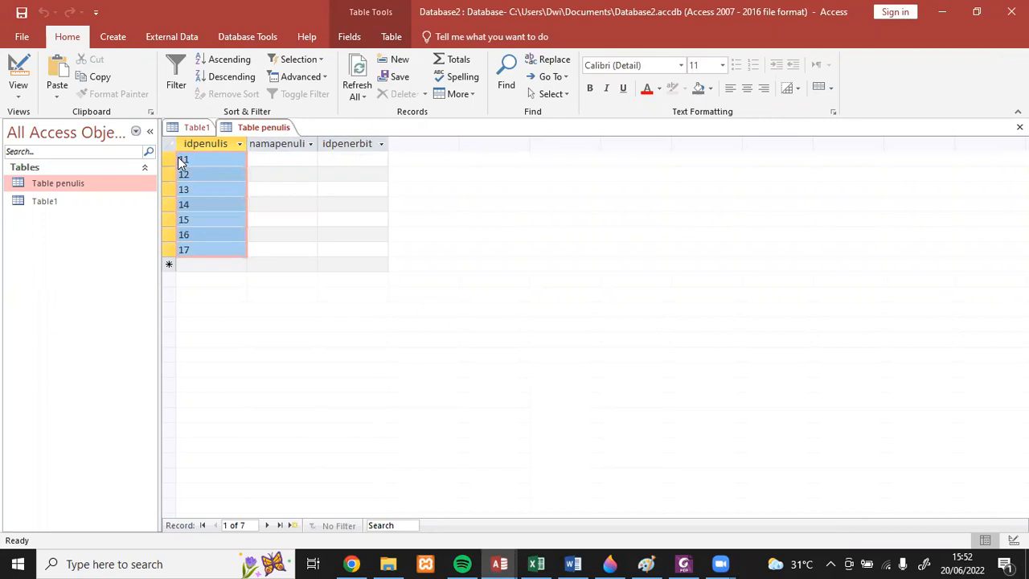
pyautogui.hotkey('ctrl', 'v')
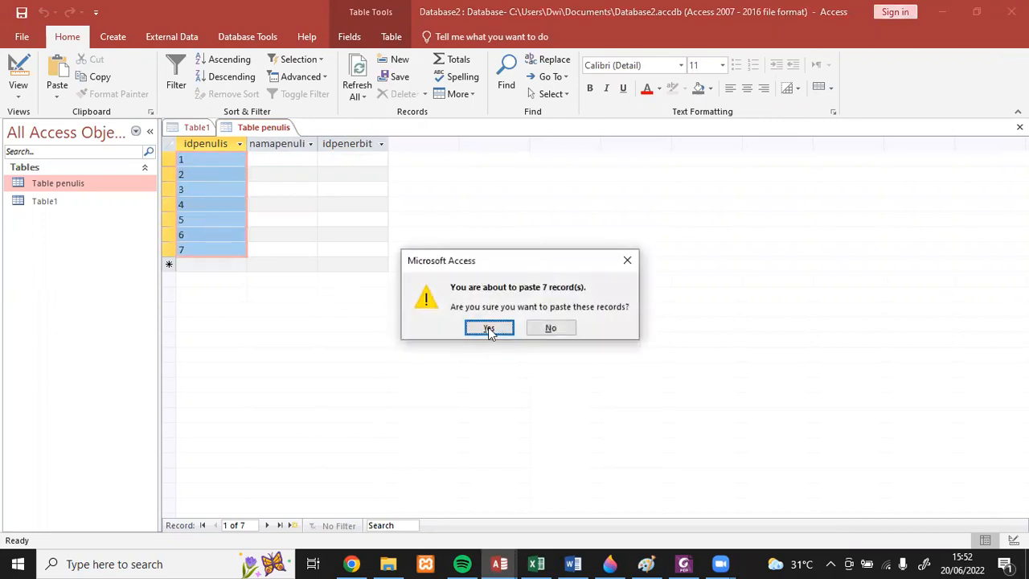
pyautogui.click(489, 328)
# - Copy the namapenulis and idpenerbit data from Table penulis in Excel and paste it into the matching columns for all seven records in Access
pyautogui.click(536, 563)
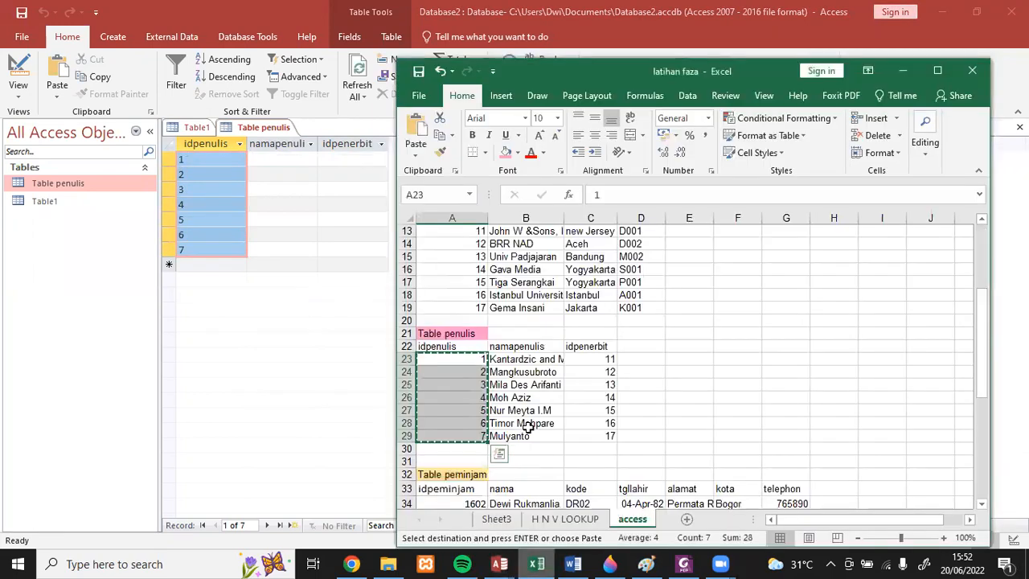
pyautogui.moveTo(497, 359); pyautogui.dragTo(590, 434)
pyautogui.hotkey('ctrl', 'c')
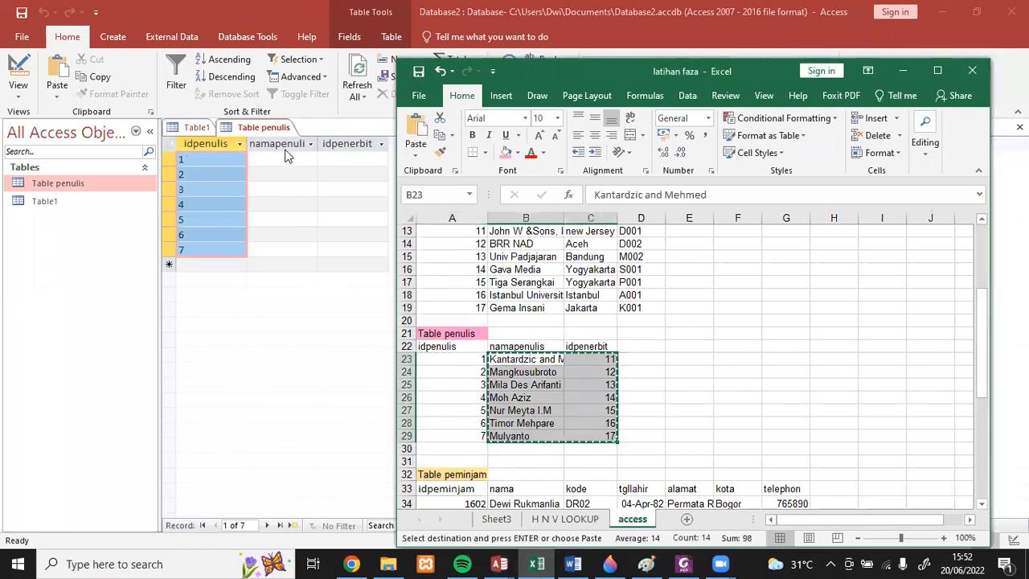
pyautogui.click(287, 156)
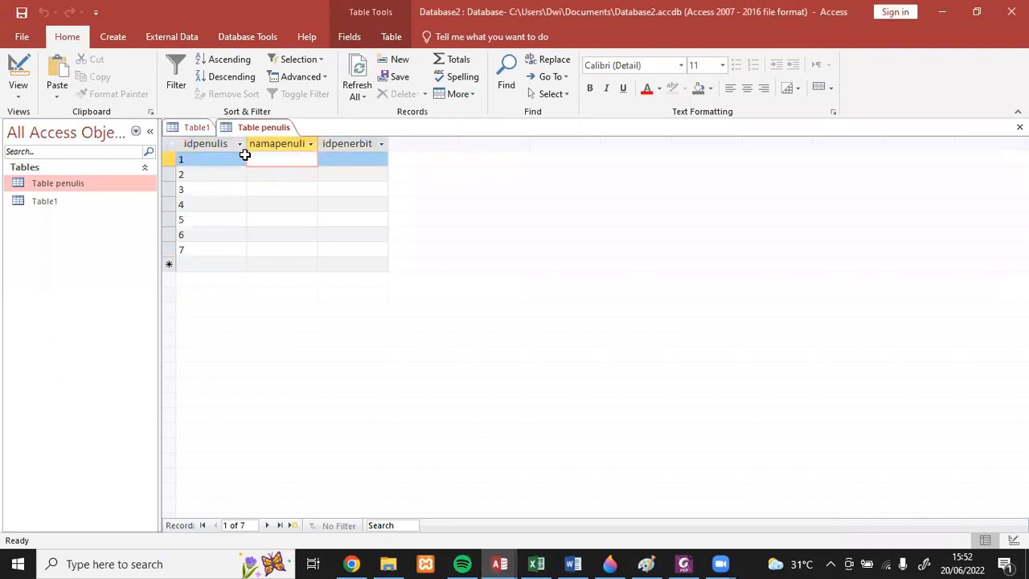
pyautogui.click(244, 156)
pyautogui.click(248, 159)
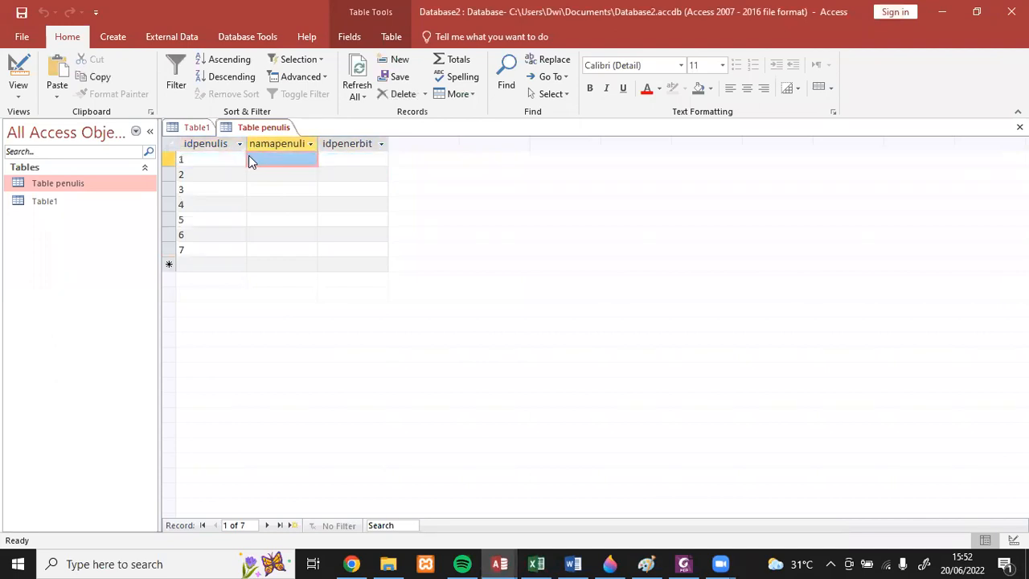
pyautogui.hotkey('shift', 'Down')
pyautogui.hotkey('shift', 'Down')
pyautogui.hotkey('shift', 'Down')
pyautogui.hotkey('shift', 'Down')
pyautogui.hotkey('shift', 'Down')
pyautogui.hotkey('shift', 'Down')
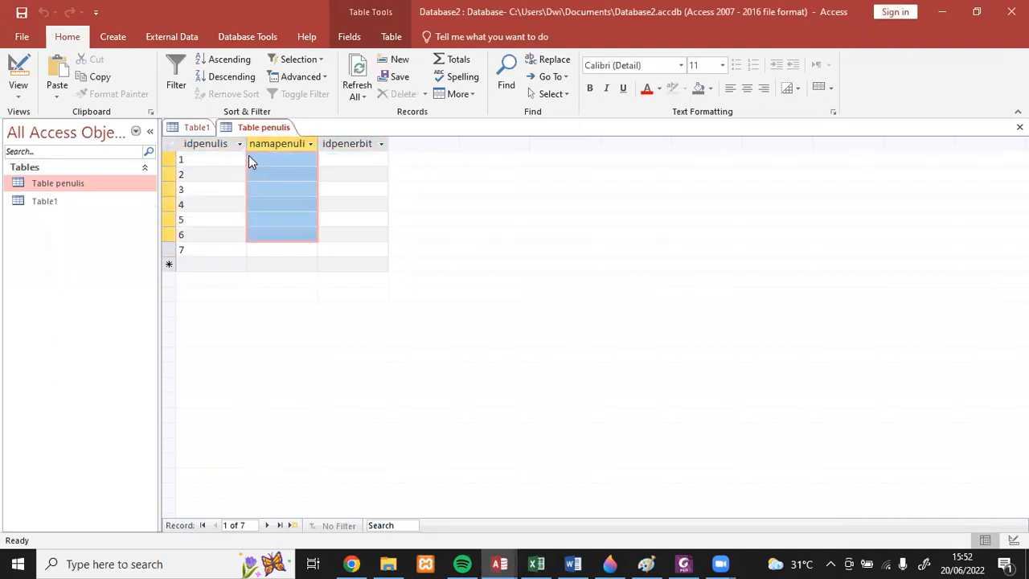
pyautogui.hotkey('shift', 'Right')
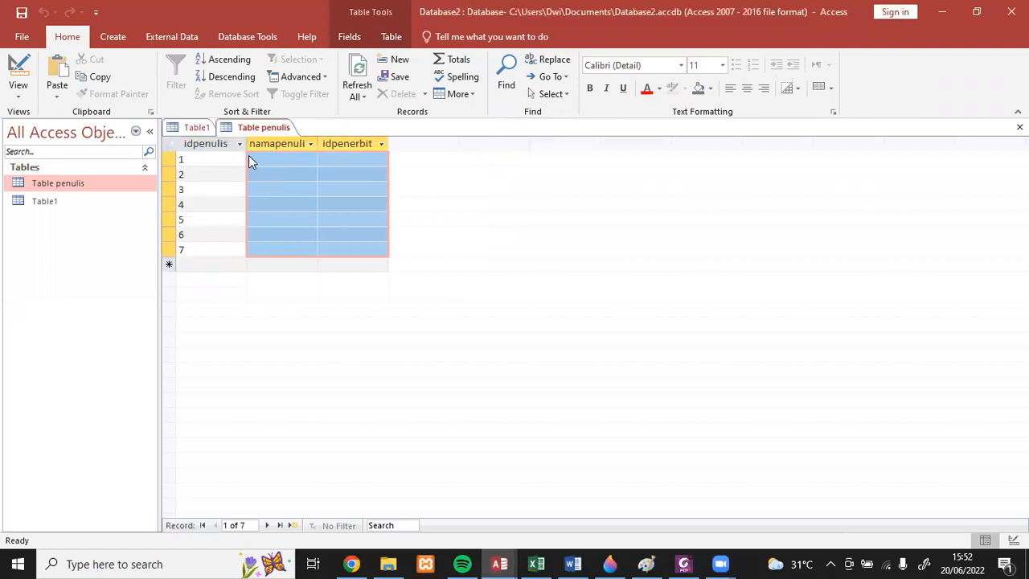
pyautogui.hotkey('ctrl', 'v')
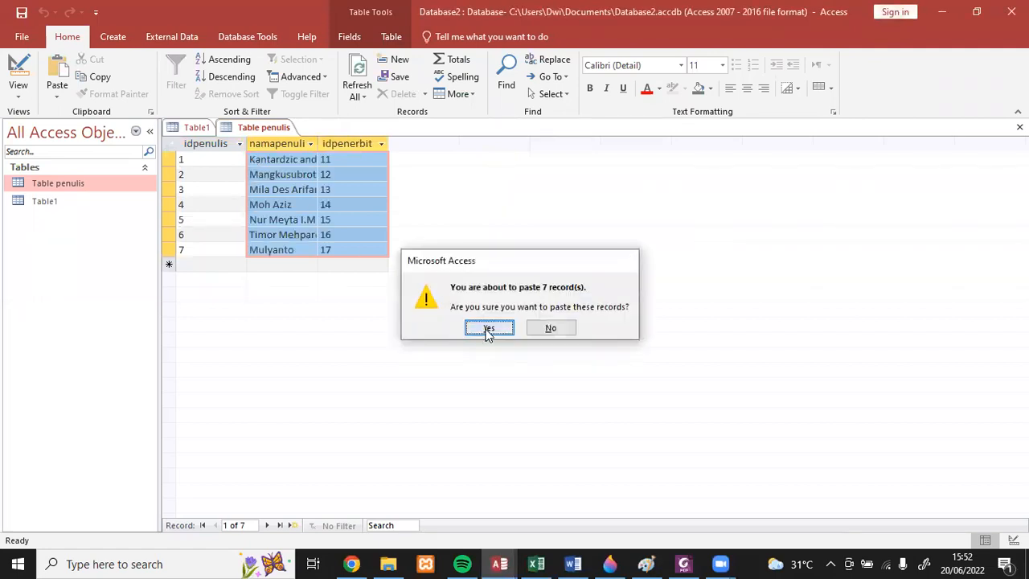
pyautogui.click(489, 327)
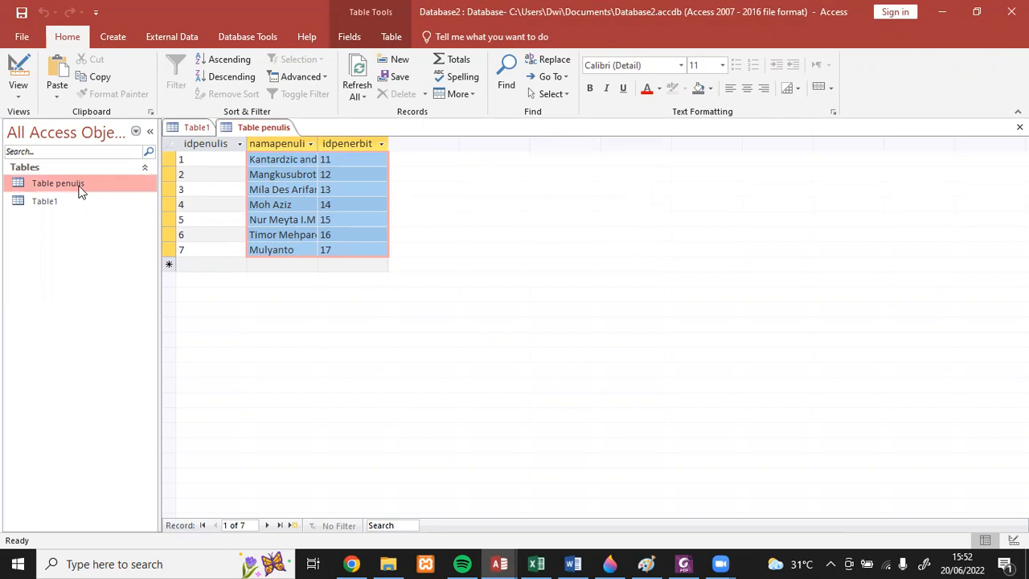
# - View the datasheet of Table1, then create another new table in Design view
pyautogui.click(196, 131)
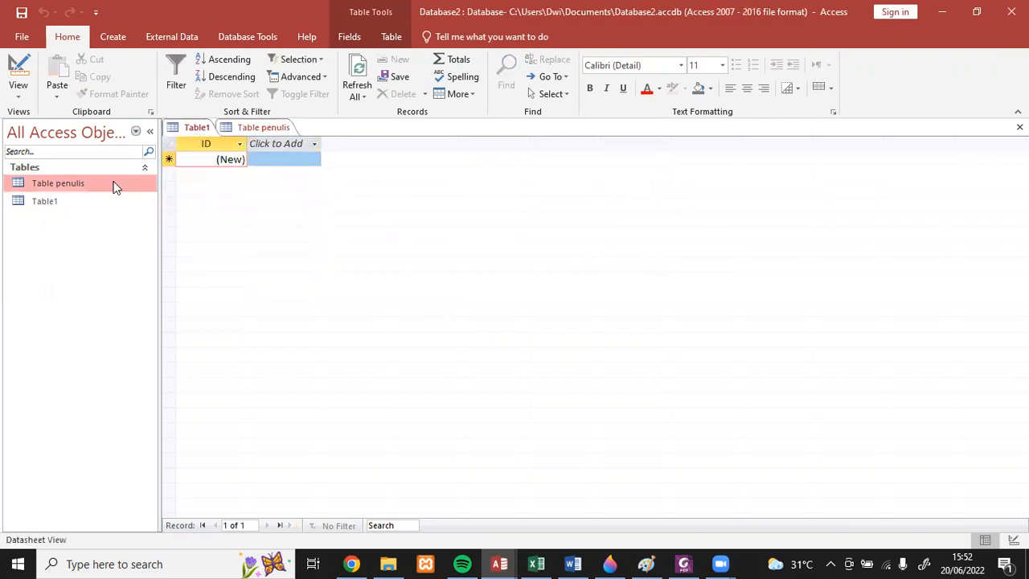
pyautogui.click(37, 201)
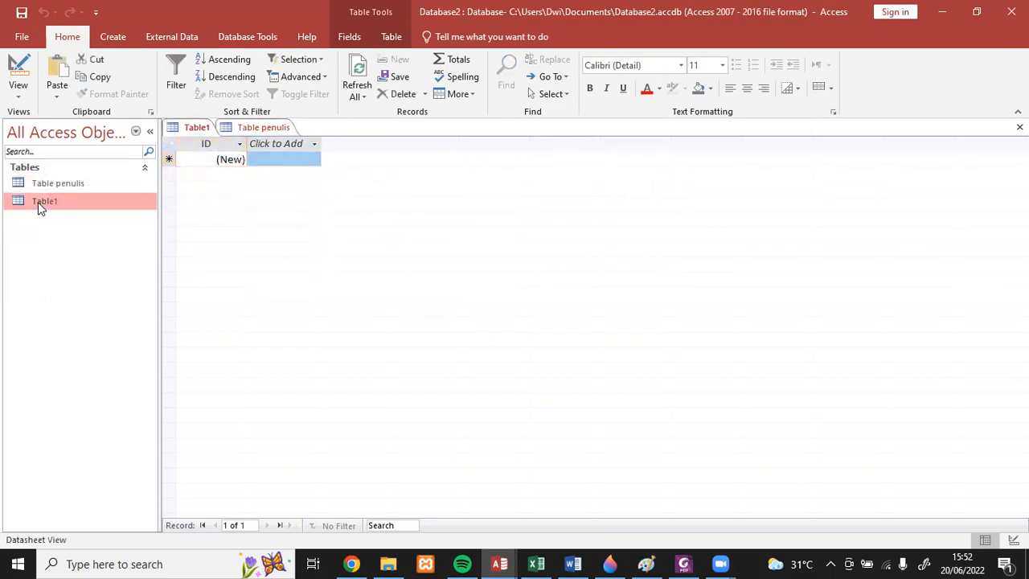
pyautogui.click(124, 36)
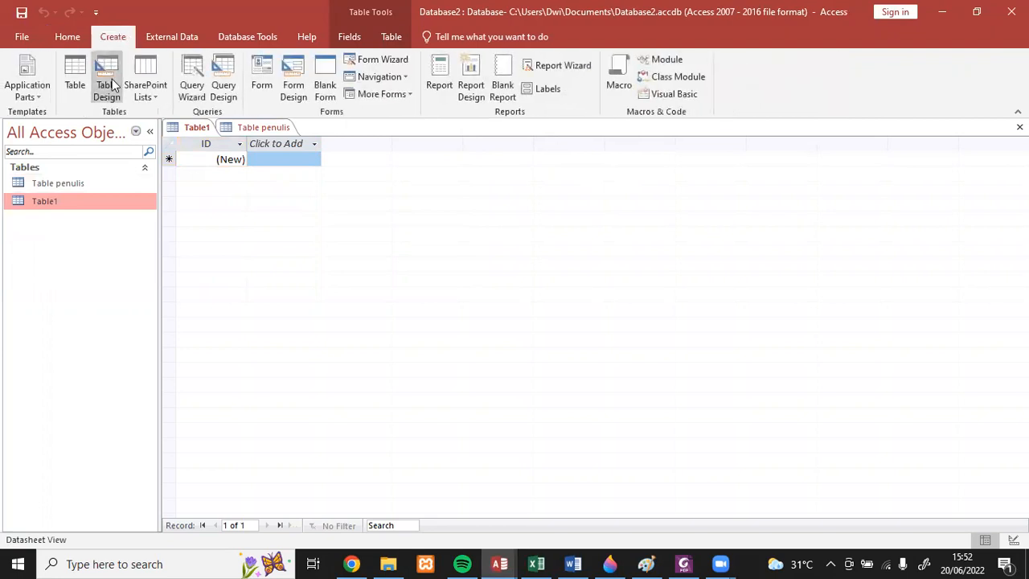
pyautogui.click(112, 79)
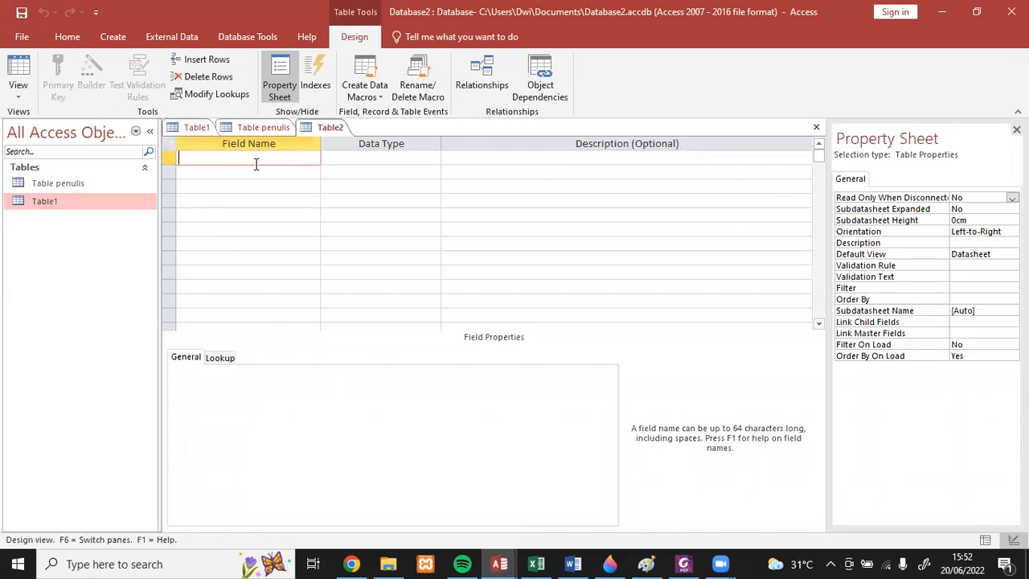
# - Define the fields idpenerbit, namapenerbit, kota and idbuku in the new table
pyautogui.write('idpenerbit')
pyautogui.press('Down')
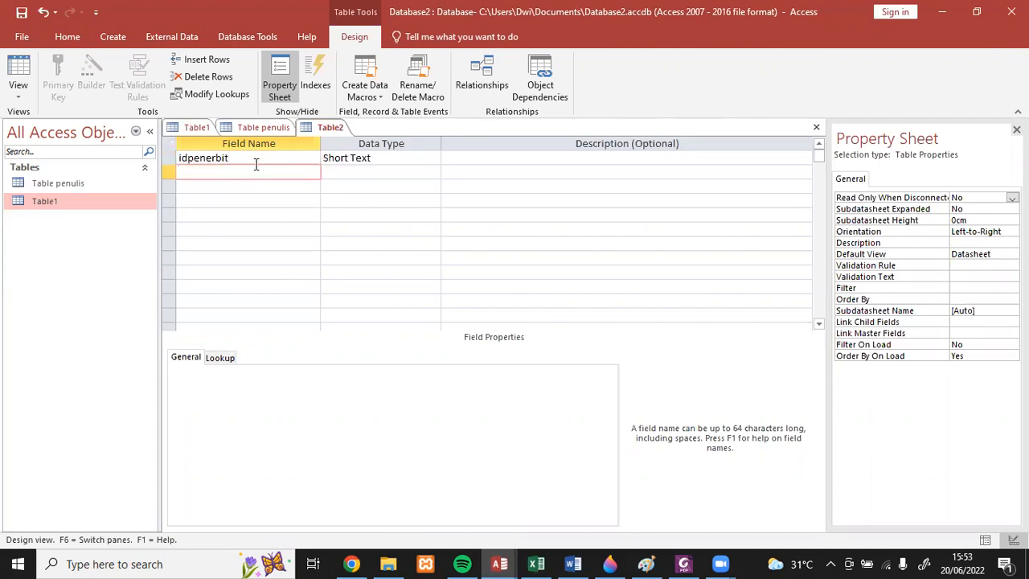
pyautogui.write('namapenerbit')
pyautogui.press('Down')
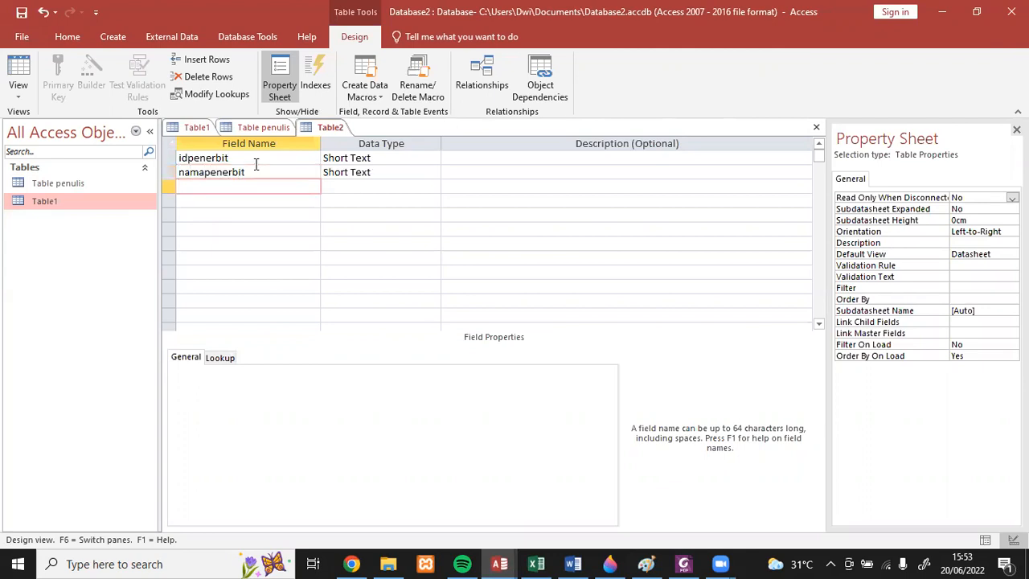
pyautogui.write('kota')
pyautogui.press('Down')
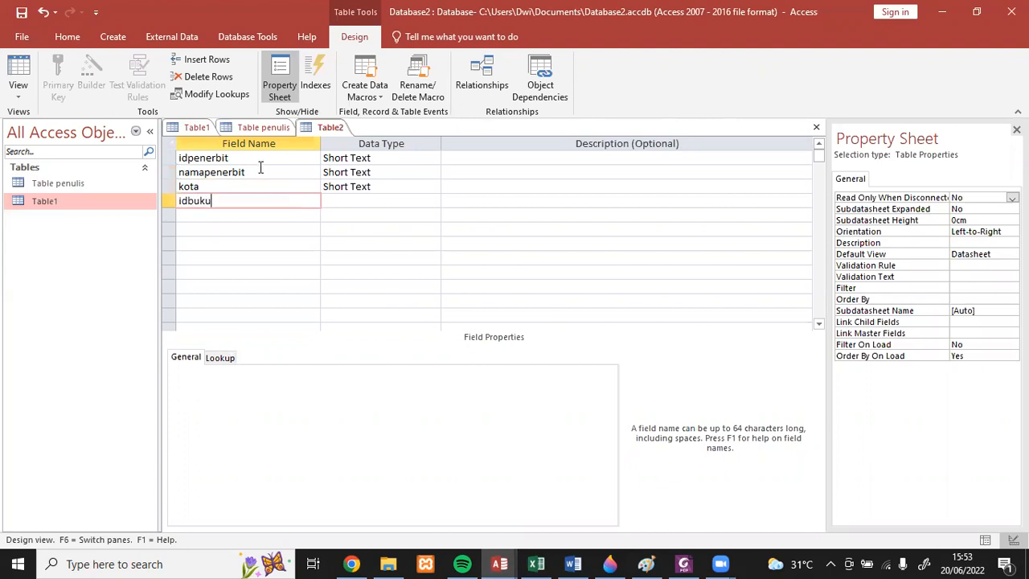
pyautogui.press('Down')
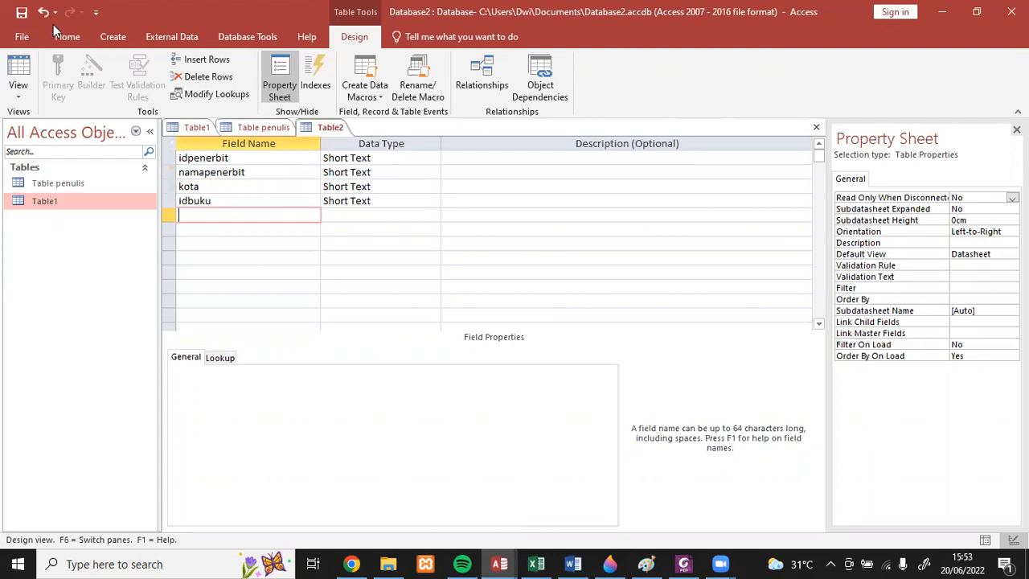
# - Save the new table as Table penerbit without creating a primary key
pyautogui.click(21, 18)
pyautogui.click(487, 197)
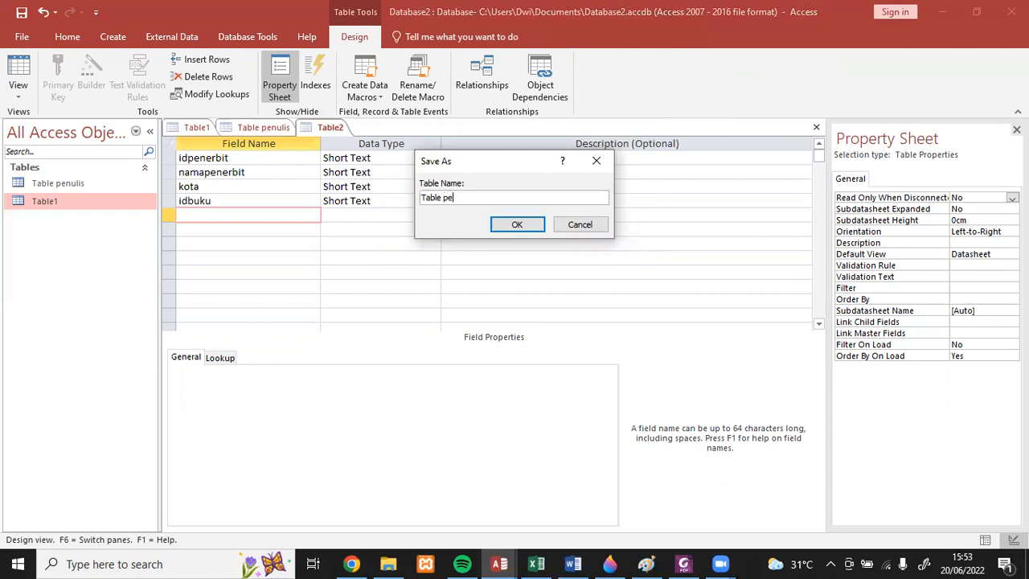
pyautogui.write('penerbit')
pyautogui.click(532, 225)
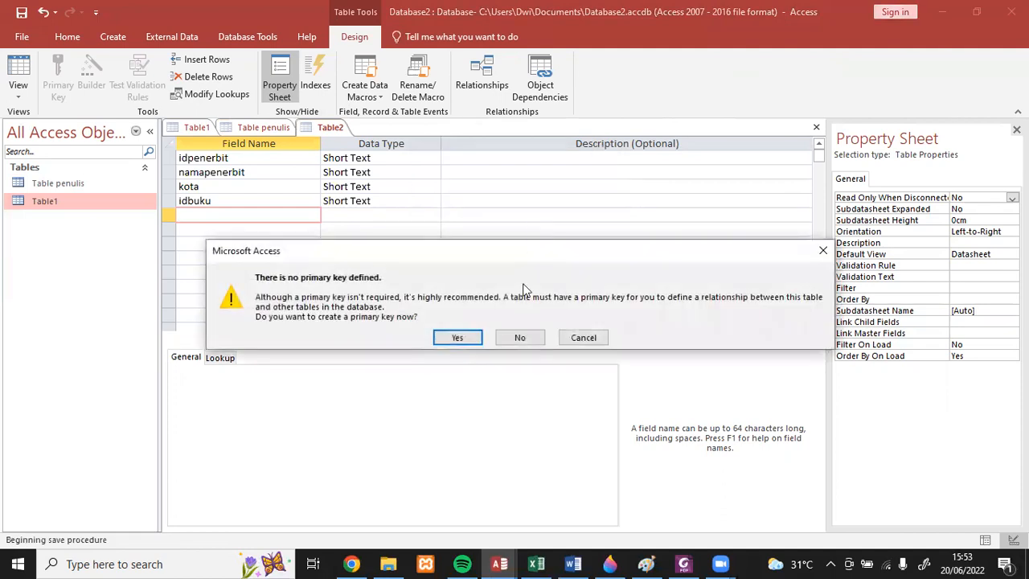
pyautogui.click(522, 339)
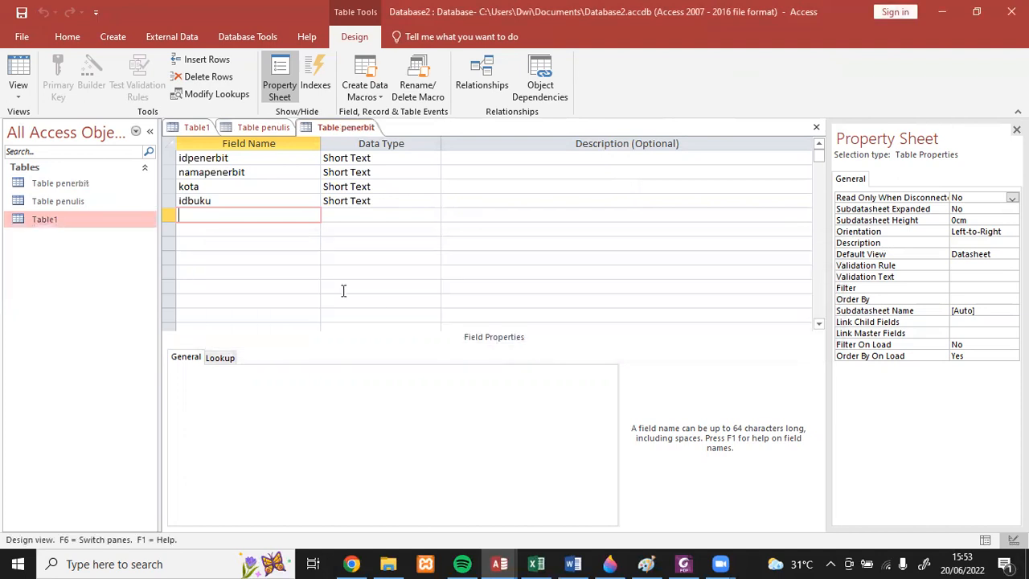
# - Open Table penerbit in Datasheet view and paste the idpenerbit values 11 to 17 from Excel's Table penerbit as records into its idpenerbit column
pyautogui.doubleClick(76, 185)
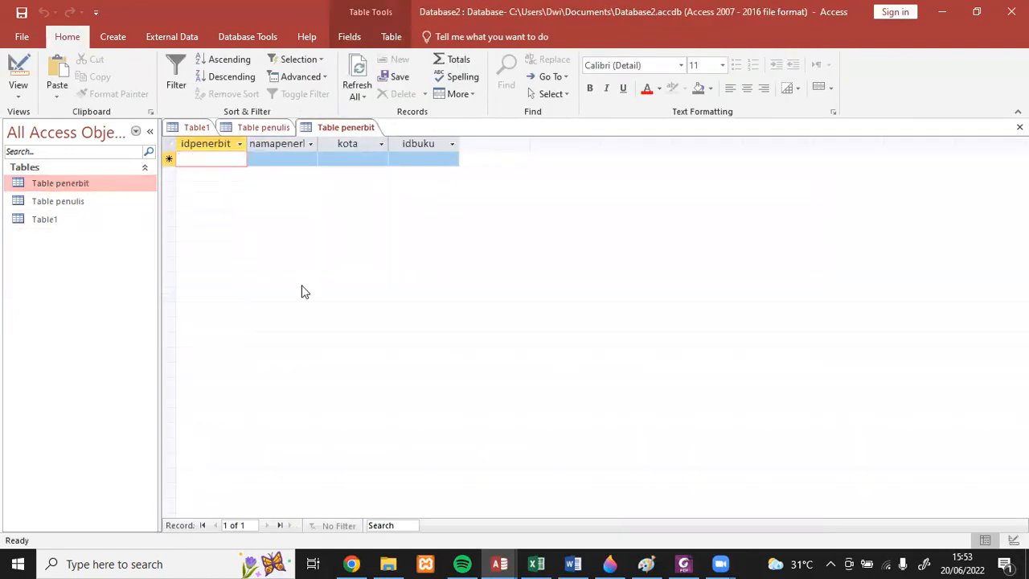
pyautogui.click(536, 563)
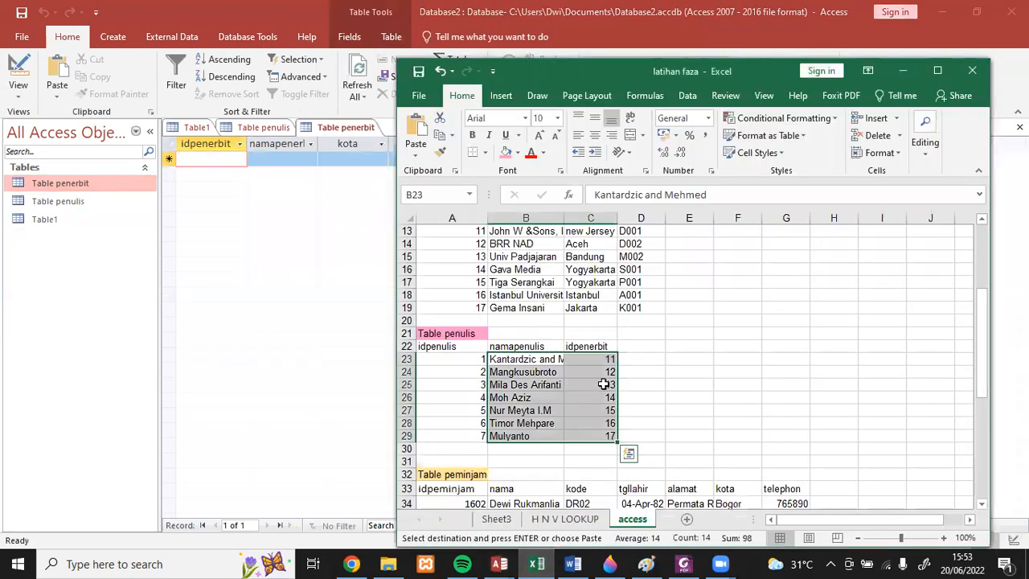
pyautogui.click(757, 395)
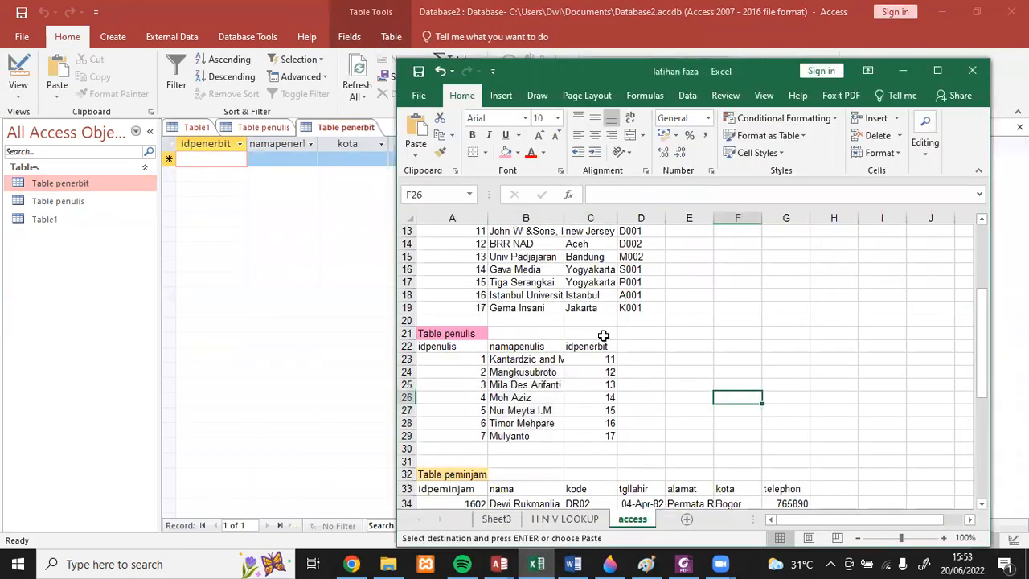
pyautogui.scroll(2, 604, 335)
pyautogui.scroll(1, 603, 335)
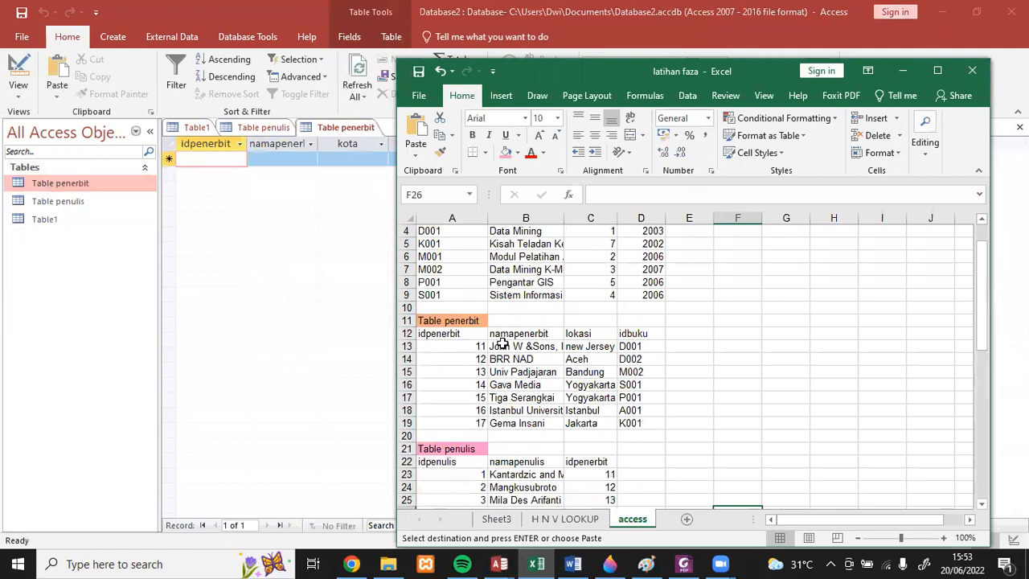
pyautogui.moveTo(471, 349); pyautogui.dragTo(476, 418)
pyautogui.hotkey('ctrl', 'c')
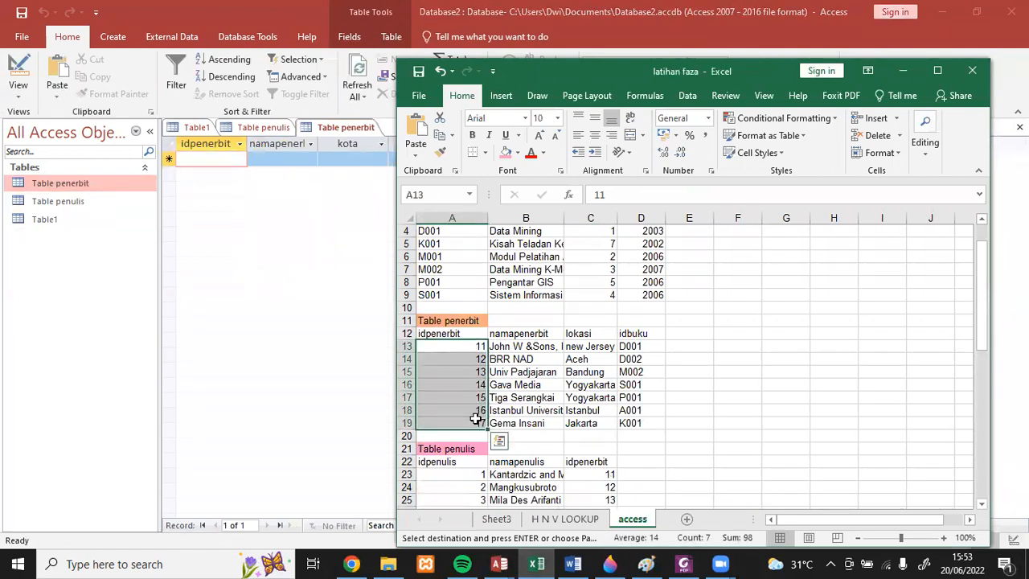
pyautogui.click(215, 159)
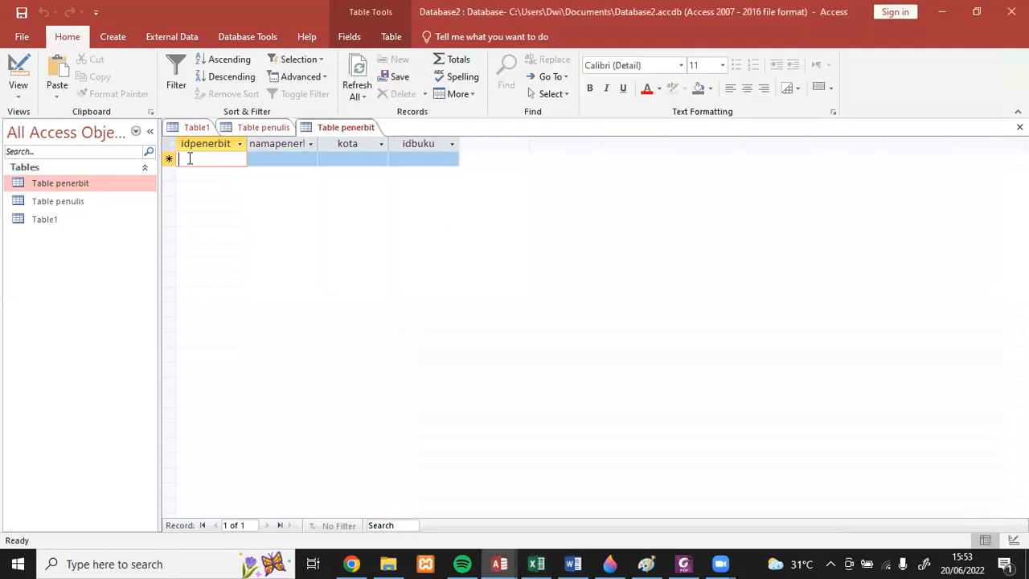
pyautogui.click(178, 159)
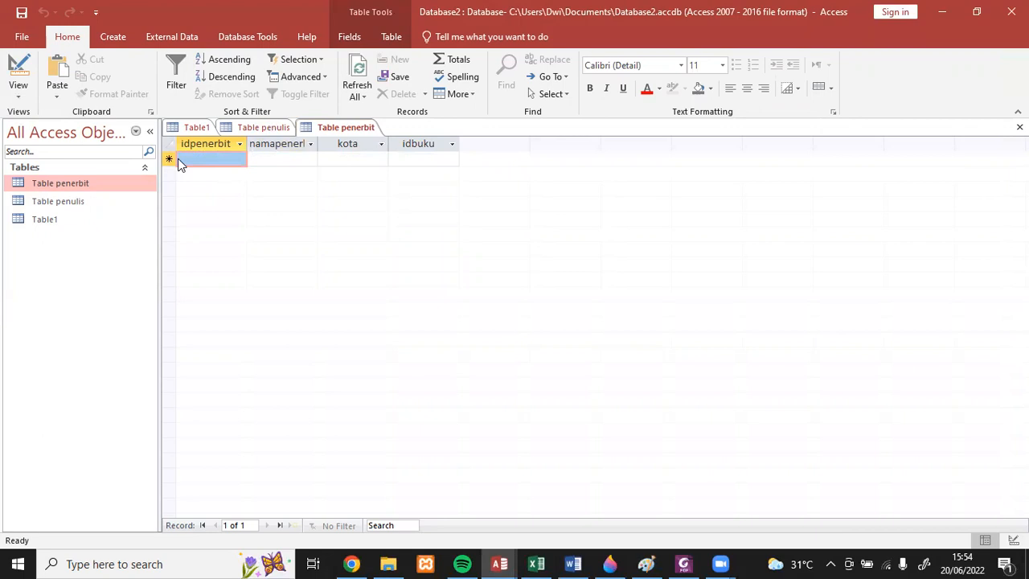
pyautogui.hotkey('ctrl', 'v')
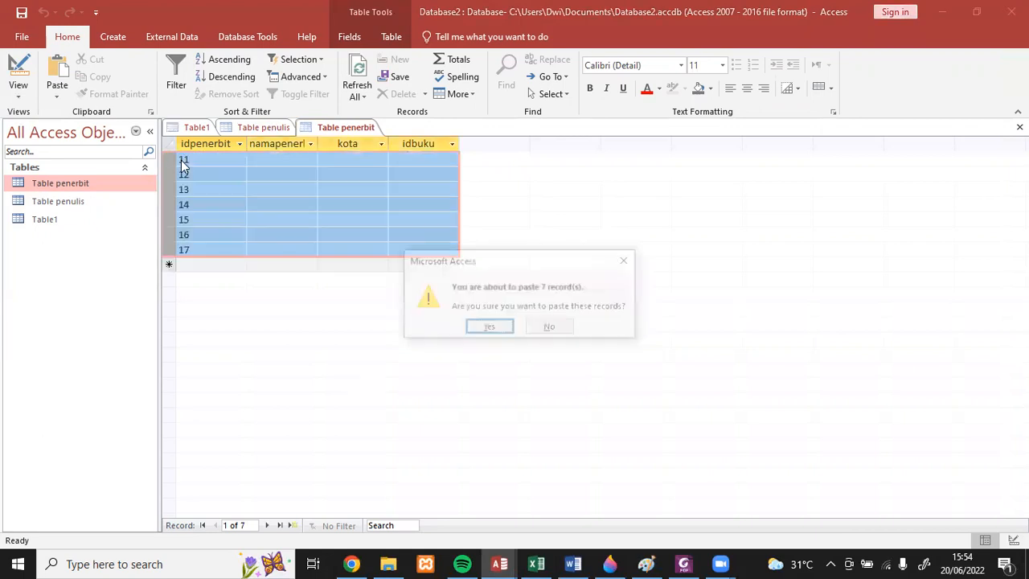
pyautogui.click(492, 332)
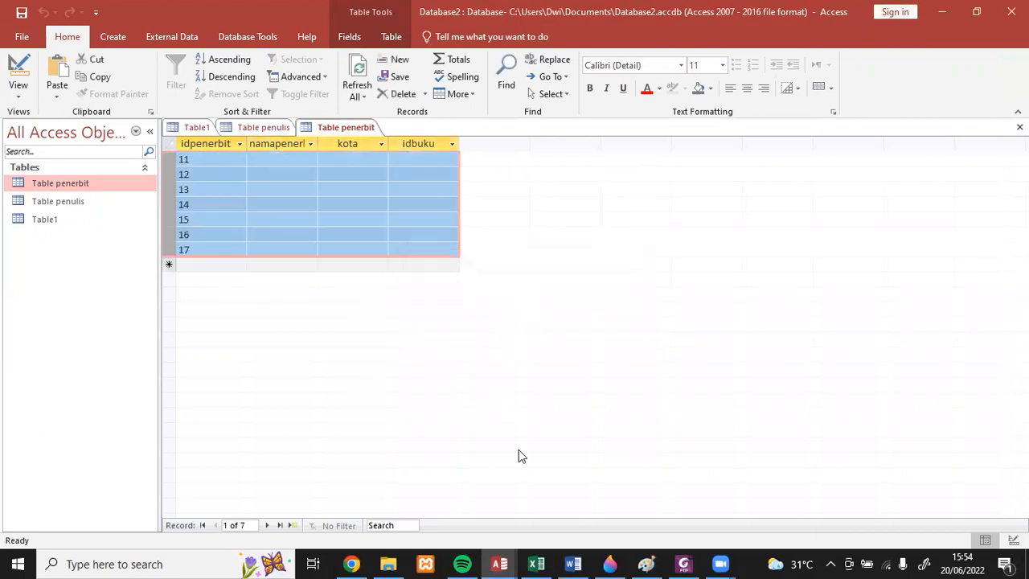
# - Switch to the Excel workbook latihan faza, place its window beside the Access datasheet and review the source columns of Table penerbit
pyautogui.click(536, 563)
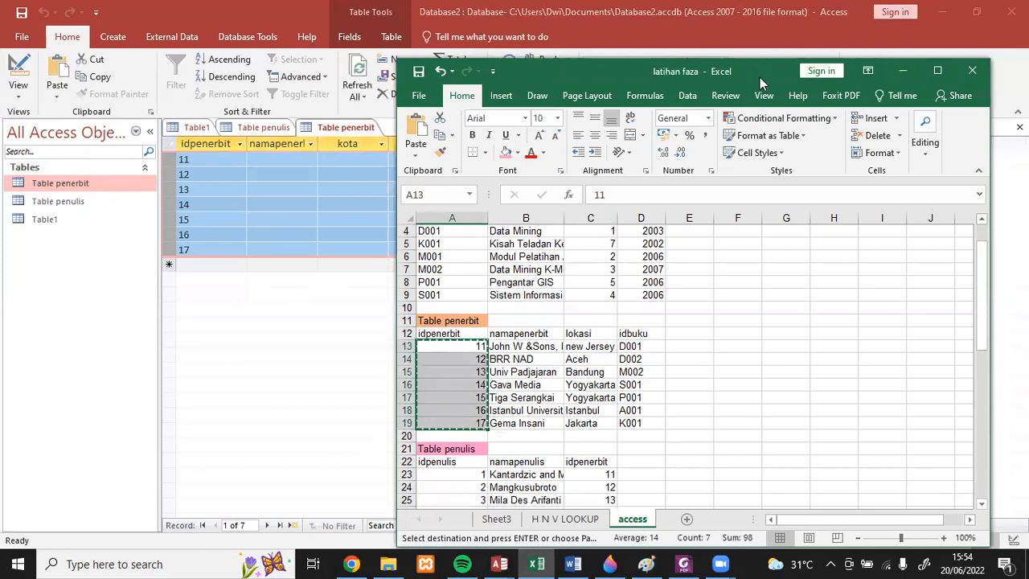
pyautogui.moveTo(763, 77); pyautogui.dragTo(800, 83)
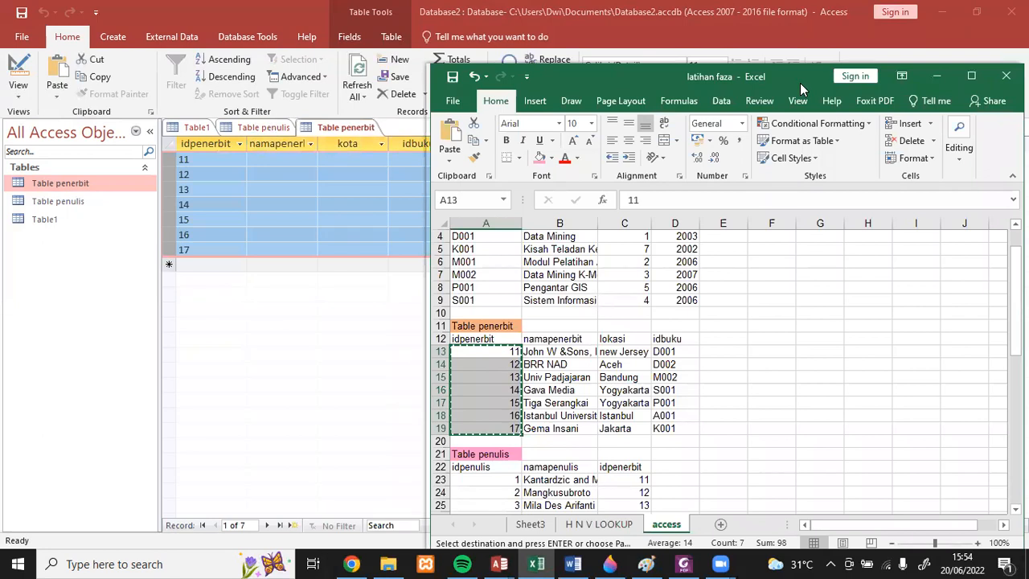
pyautogui.moveTo(800, 82); pyautogui.dragTo(857, 81)
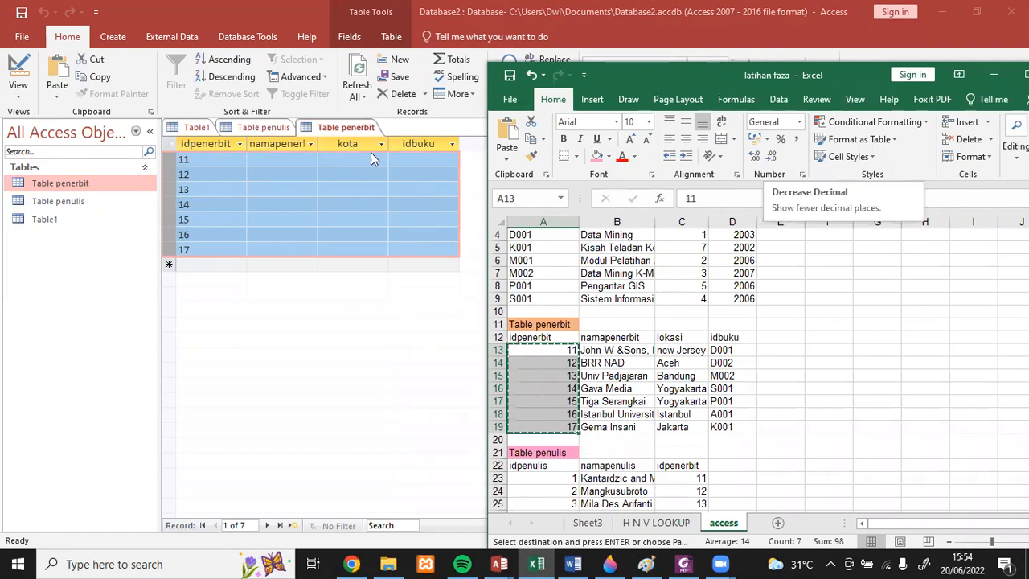
pyautogui.scroll(-4, 608, 401)
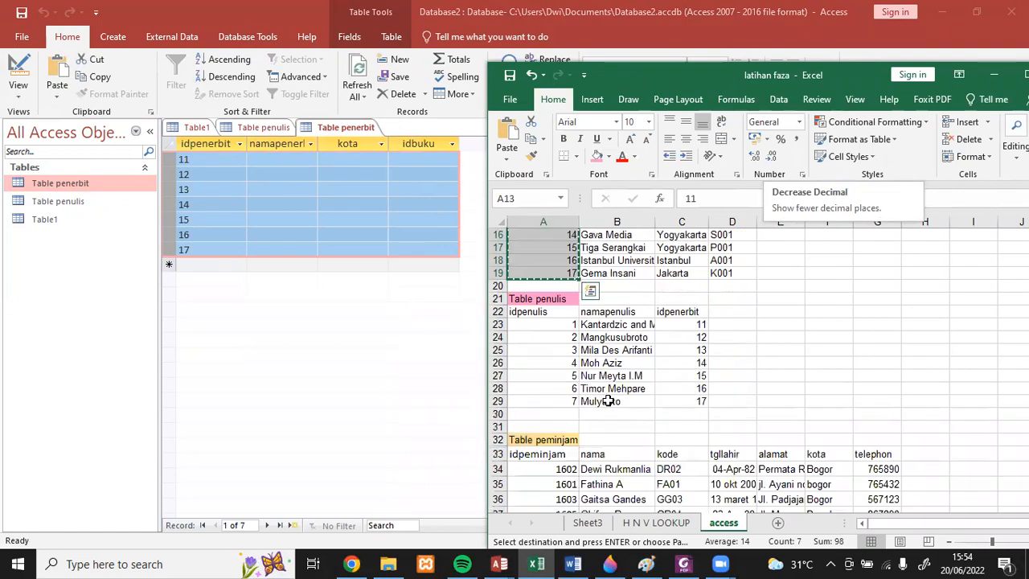
pyautogui.scroll(-1, 716, 472)
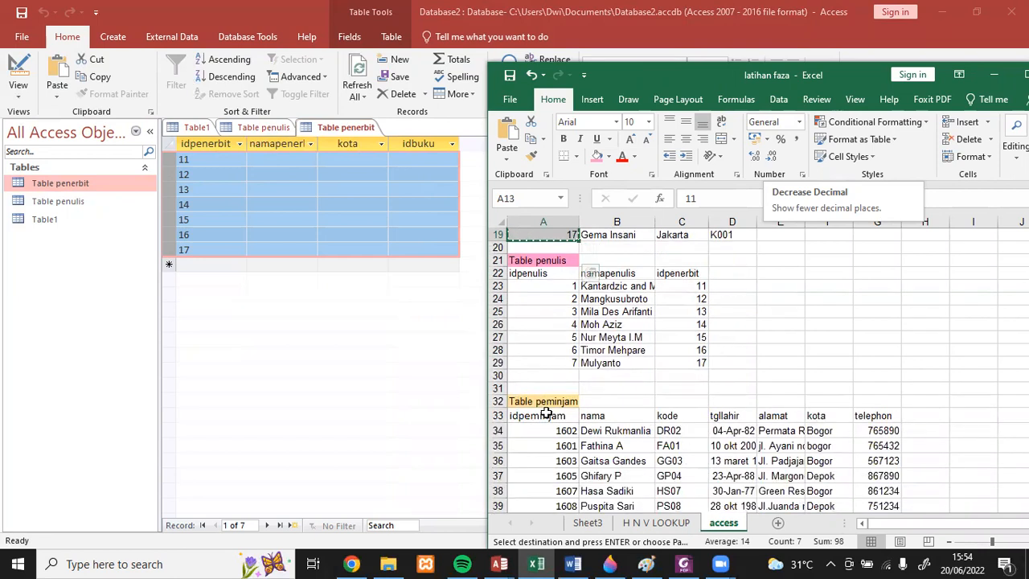
pyautogui.scroll(4, 652, 344)
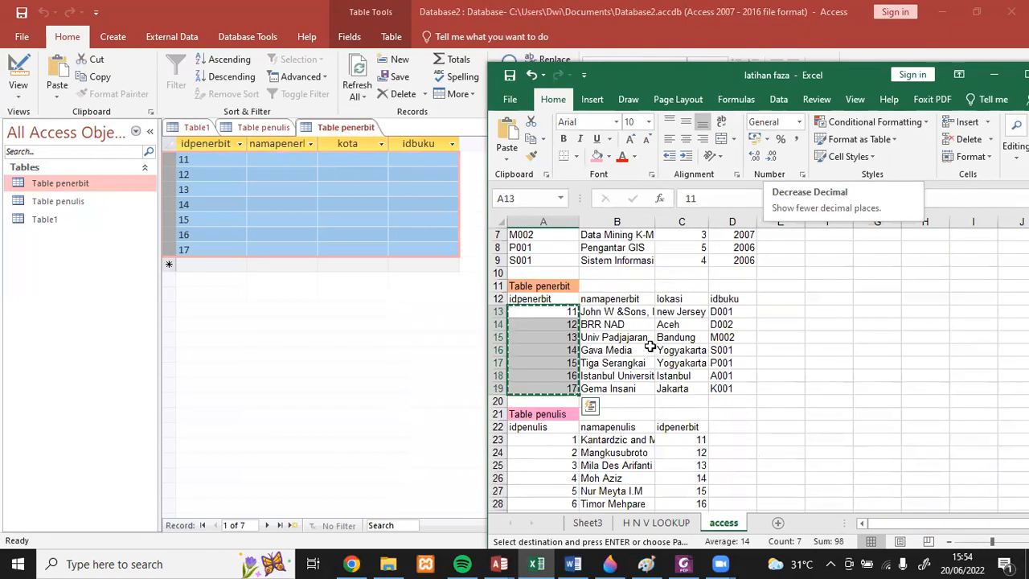
pyautogui.scroll(1, 649, 345)
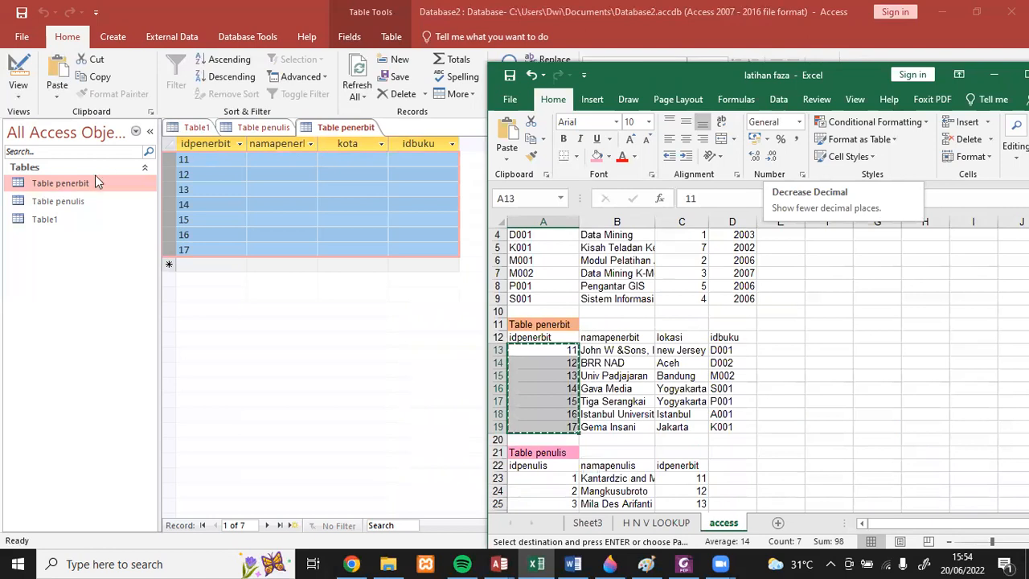
# - Switch back to Access and create another new table in Design view
pyautogui.click(117, 39)
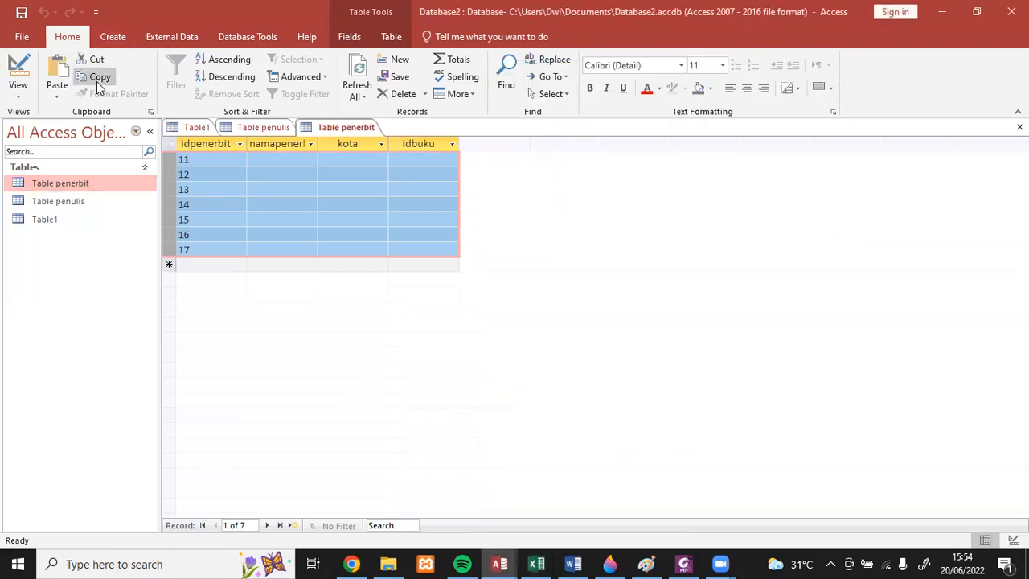
pyautogui.click(113, 37)
pyautogui.click(107, 77)
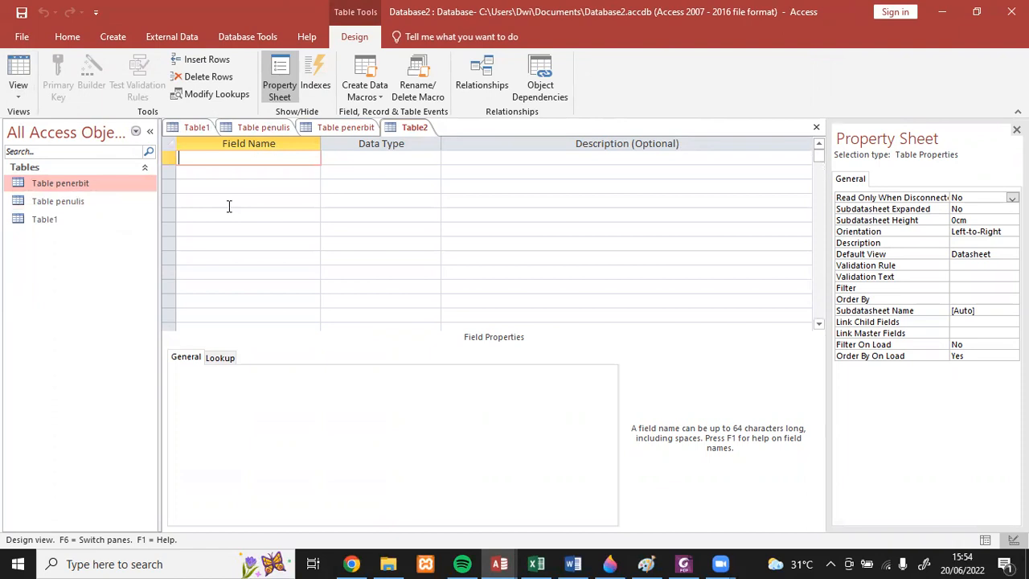
# - Rename the field kota to lokasi in the design of Table penerbit, save it and return to its datasheet
pyautogui.click(336, 127)
pyautogui.click(18, 89)
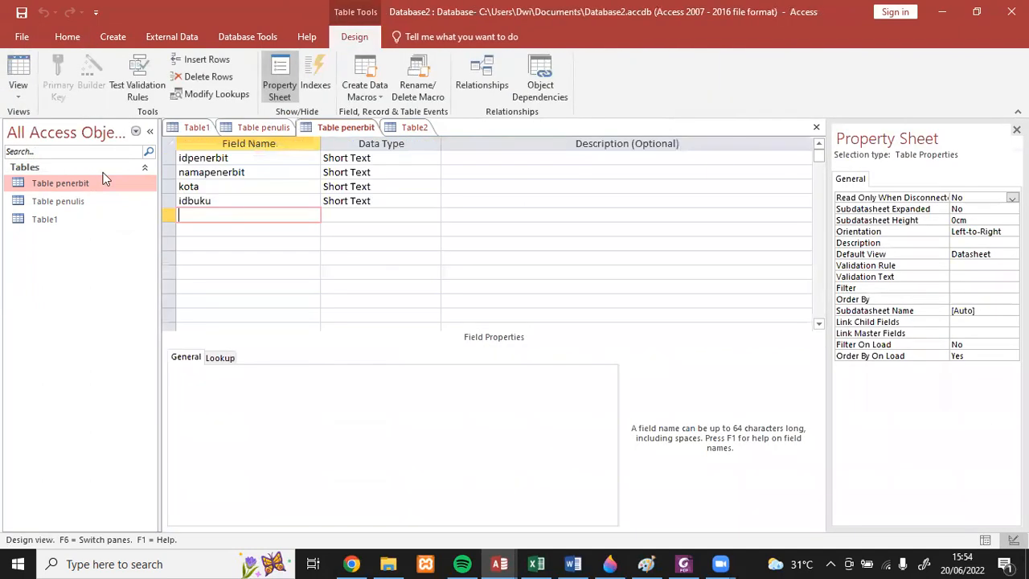
pyautogui.click(200, 185)
pyautogui.moveTo(199, 186); pyautogui.dragTo(176, 186)
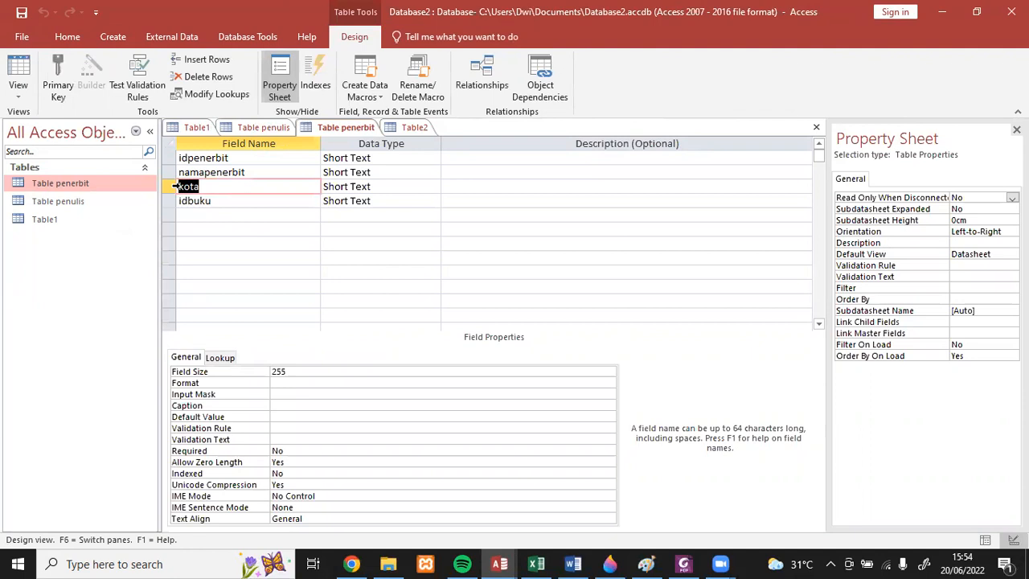
pyautogui.write('LoLok')
pyautogui.click(20, 13)
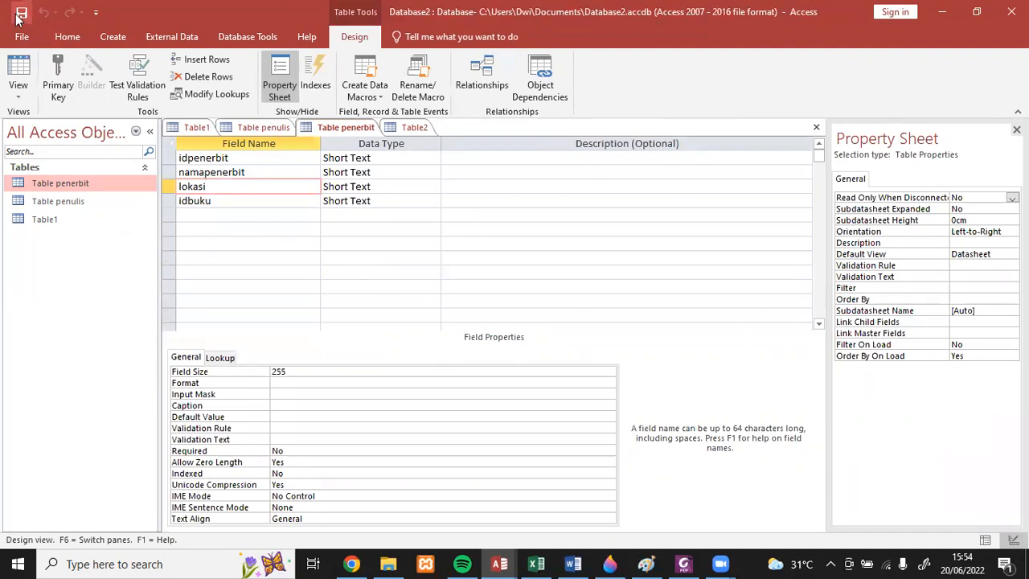
pyautogui.doubleClick(55, 185)
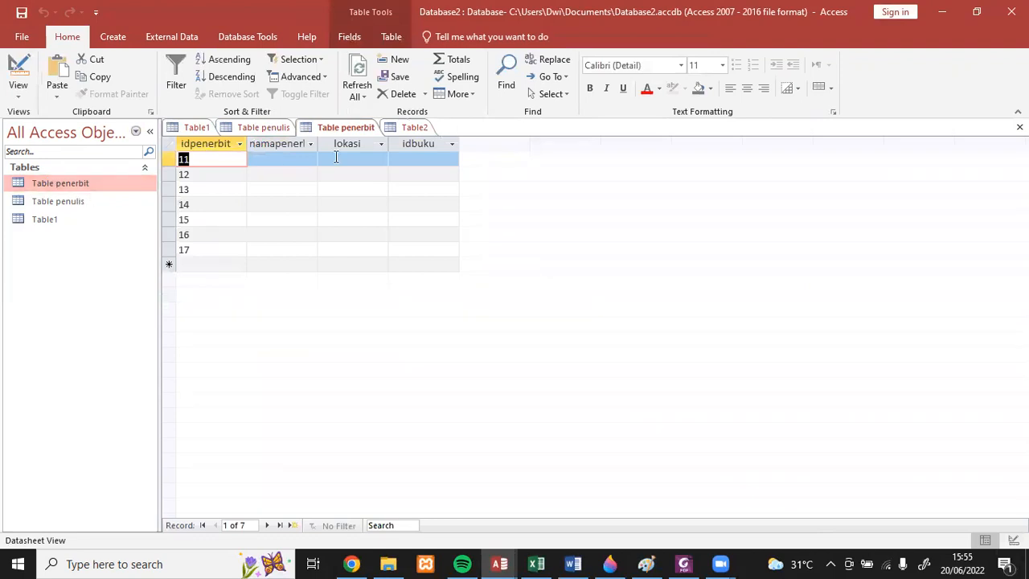
# - Copy the namapenerbit, lokasi and idbuku values in B13:D19 from Table penerbit in the Excel workbook
pyautogui.click(266, 162)
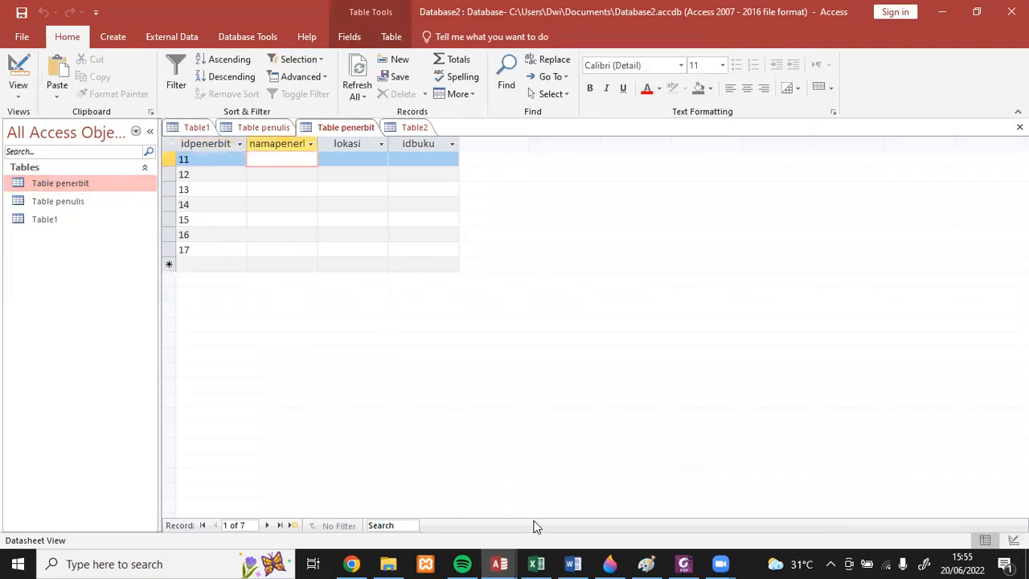
pyautogui.click(536, 563)
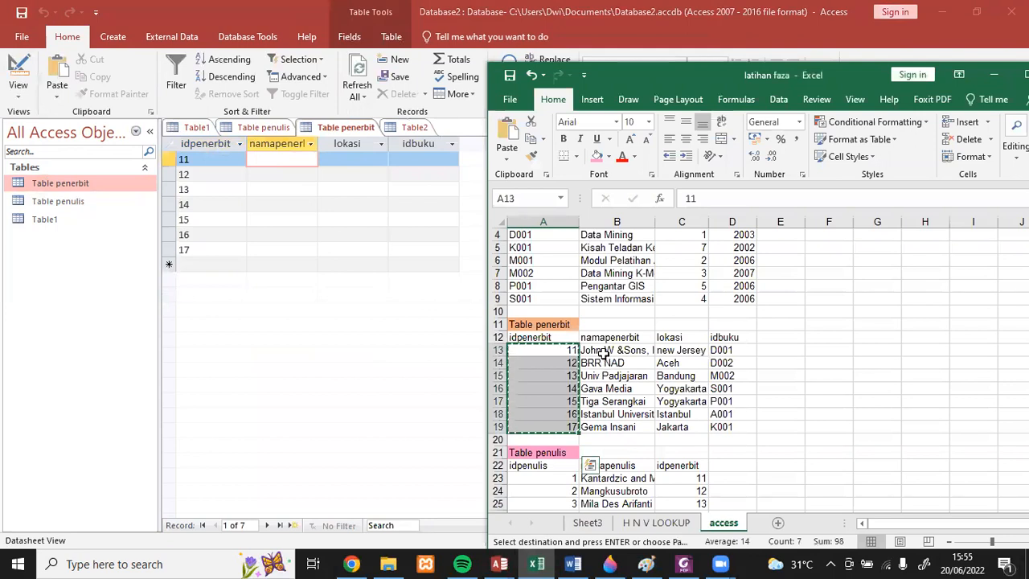
pyautogui.moveTo(602, 353); pyautogui.dragTo(731, 427)
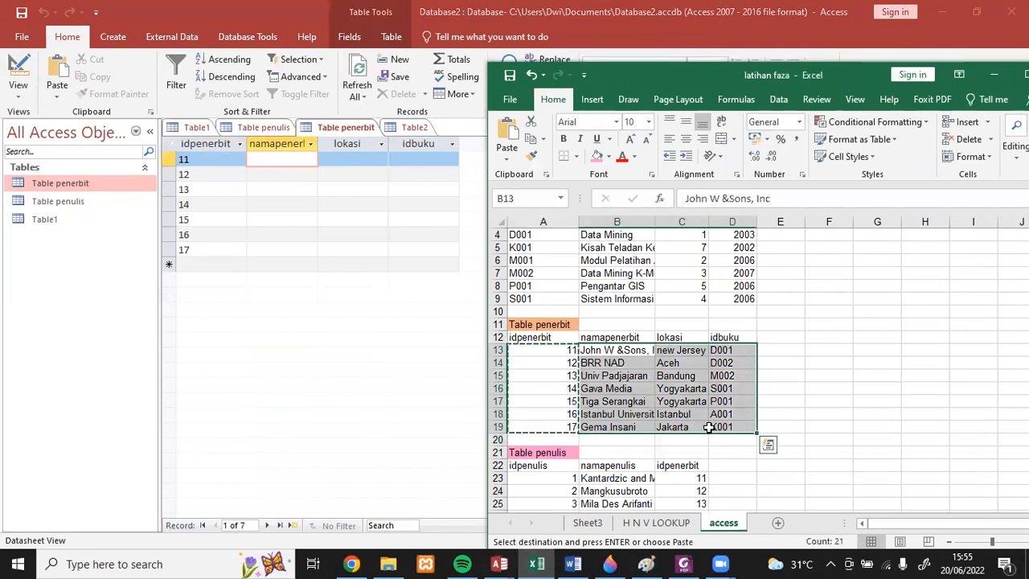
pyautogui.hotkey('ctrl', 'c')
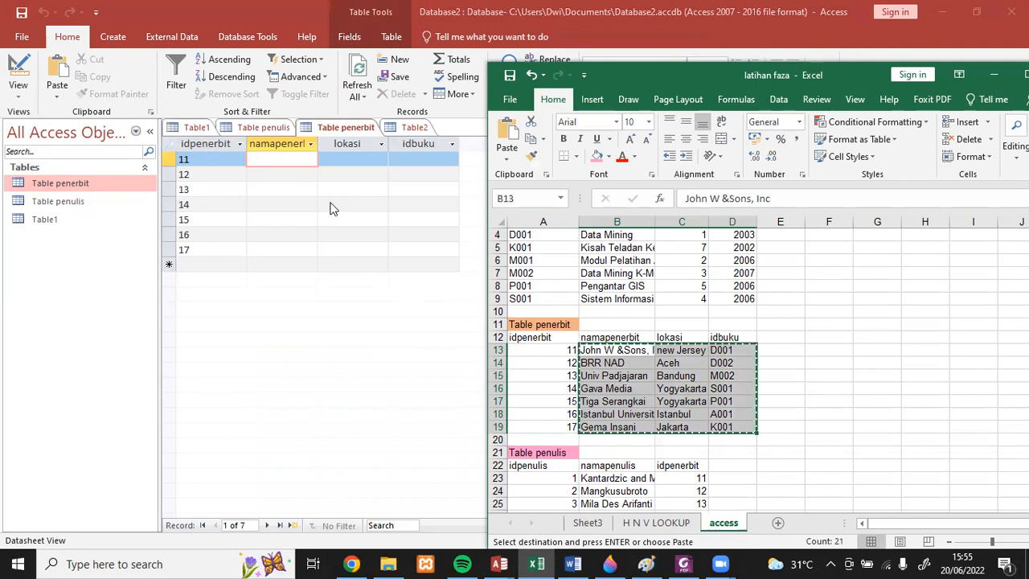
# - Paste the copied values into the namapenerbit, lokasi and idbuku columns of records 11 to 17 in Access's Table penerbit
pyautogui.click(260, 157)
pyautogui.click(249, 158)
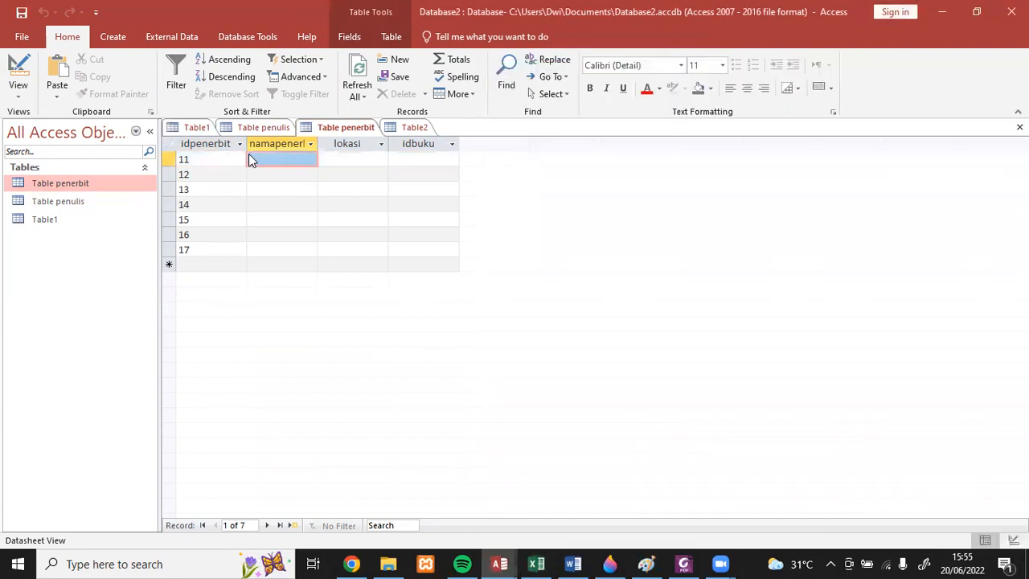
pyautogui.hotkey('shift', 'Down')
pyautogui.hotkey('shift', 'Down')
pyautogui.hotkey('shift', 'Down')
pyautogui.hotkey('shift', 'Down')
pyautogui.hotkey('shift', 'Down')
pyautogui.hotkey('shift', 'Down')
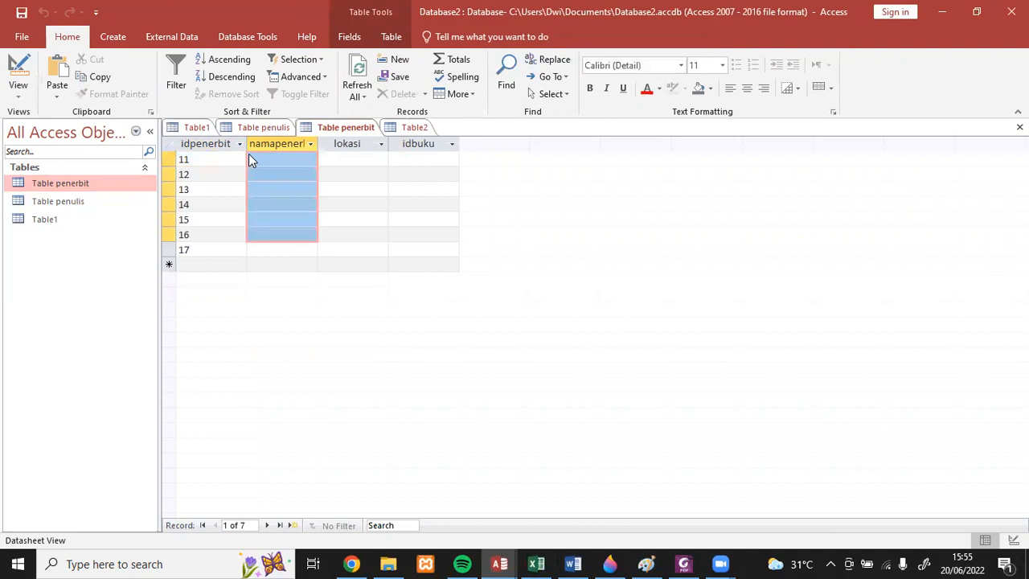
pyautogui.hotkey('shift', 'Right')
pyautogui.hotkey('shift', 'Right')
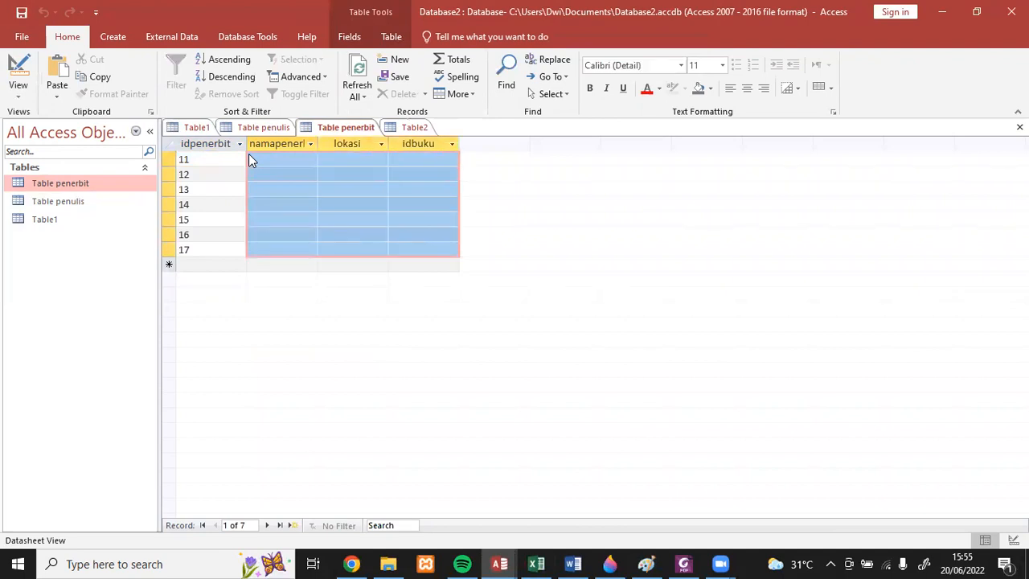
pyautogui.hotkey('ctrl', 'v')
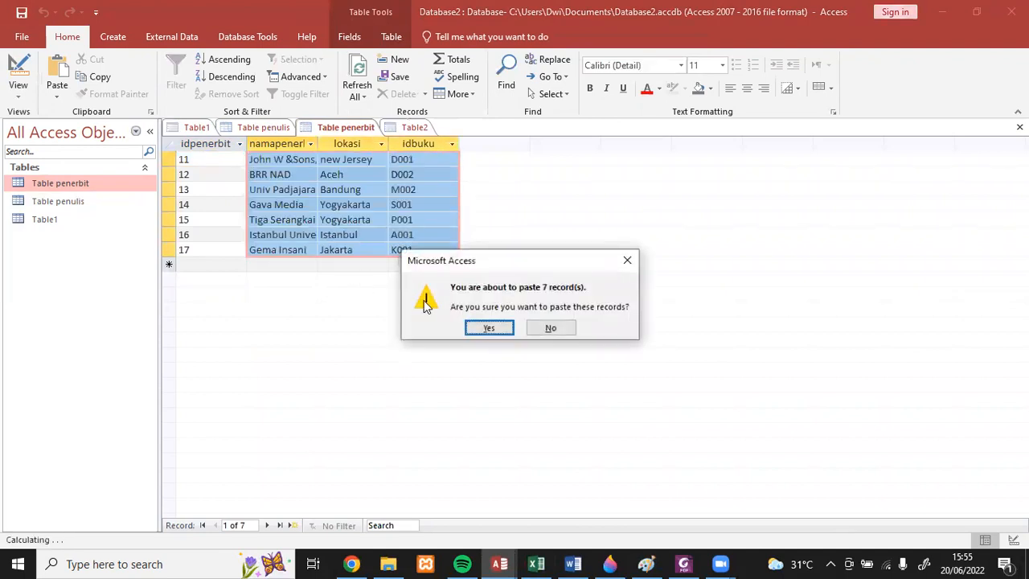
pyautogui.click(482, 328)
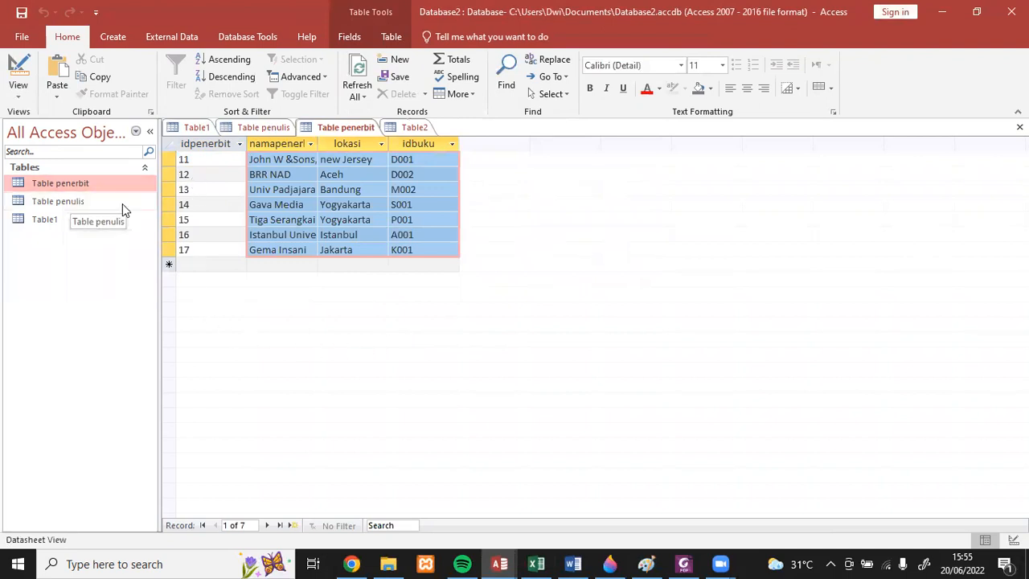
# - Close the empty Table1, then bring up the Table2 design and close its Property Sheet
pyautogui.click(195, 128)
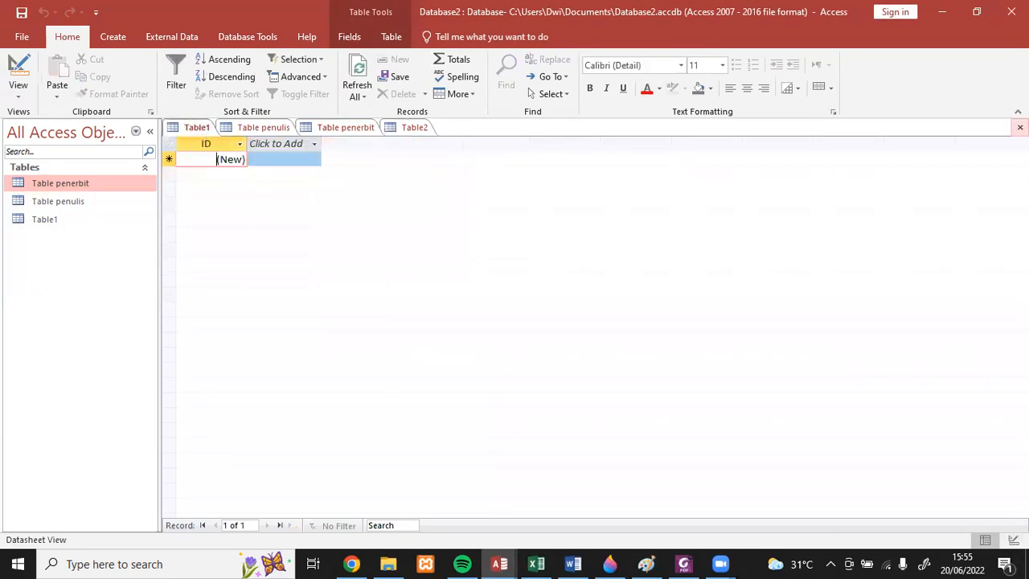
pyautogui.click(1019, 127)
pyautogui.click(365, 128)
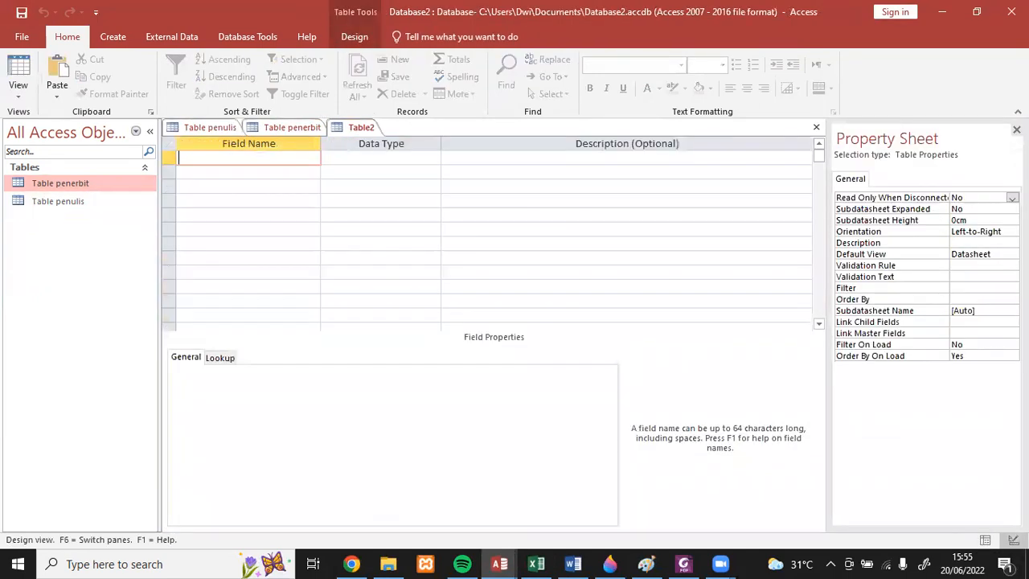
pyautogui.click(1016, 130)
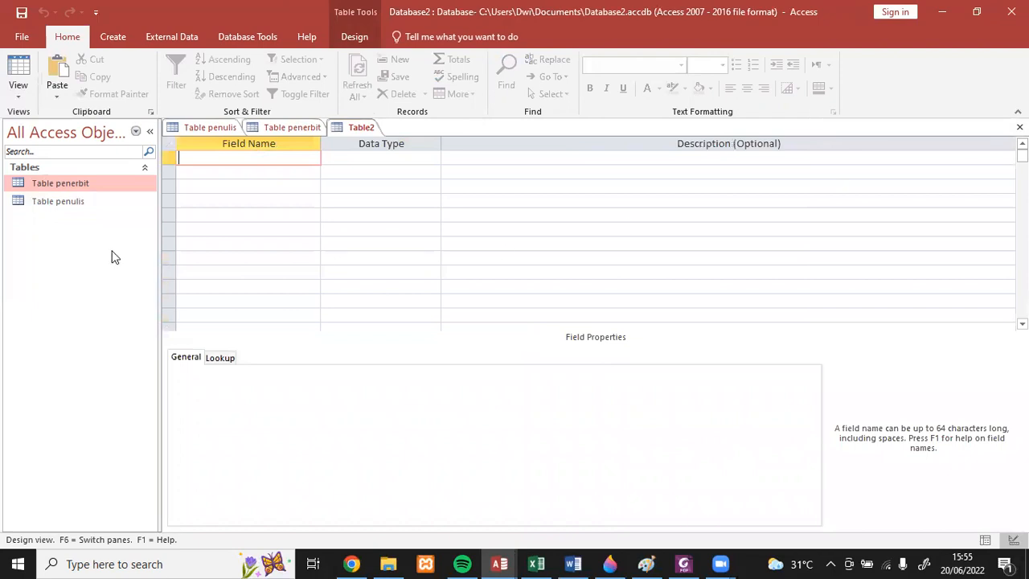
# - Define the Short Text fields idbuku, judul, idpenulis and tahun in Table2
pyautogui.click(353, 129)
pyautogui.write('idbuku')
pyautogui.click(282, 172)
pyautogui.write('judu')
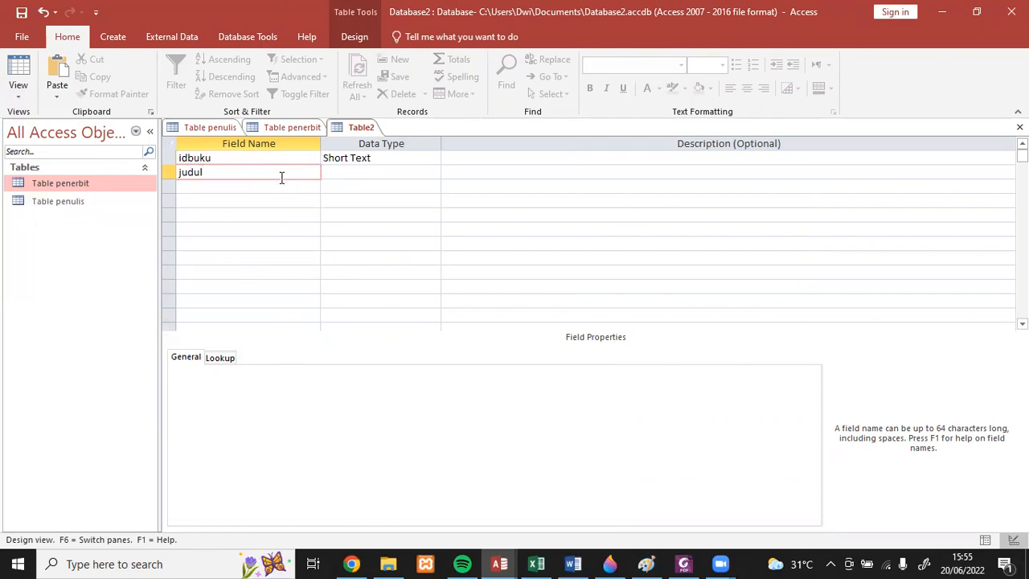
pyautogui.write('l')
pyautogui.click(278, 187)
pyautogui.write('idpenuli')
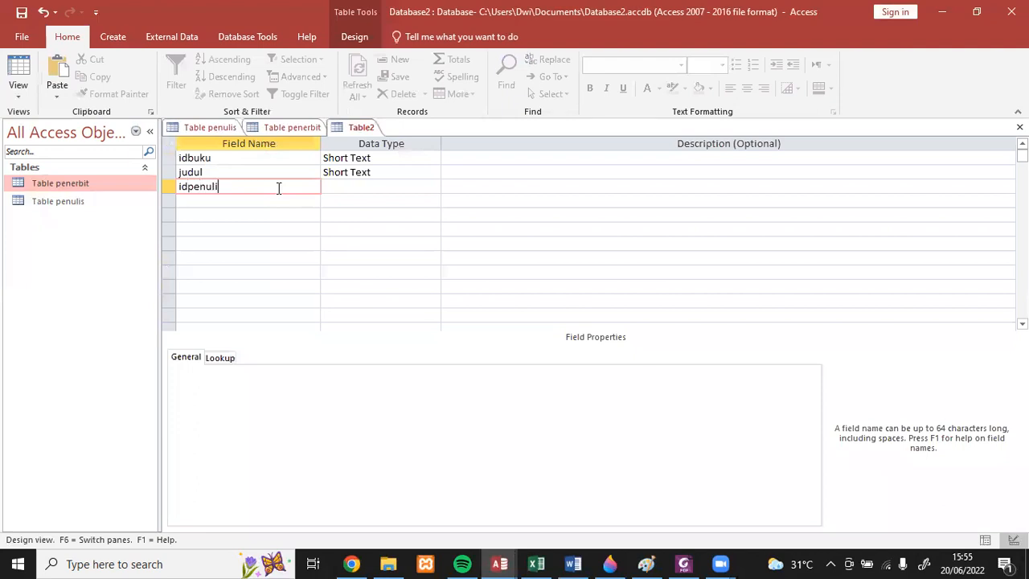
pyautogui.write('s')
pyautogui.click(266, 200)
pyautogui.write('tahun')
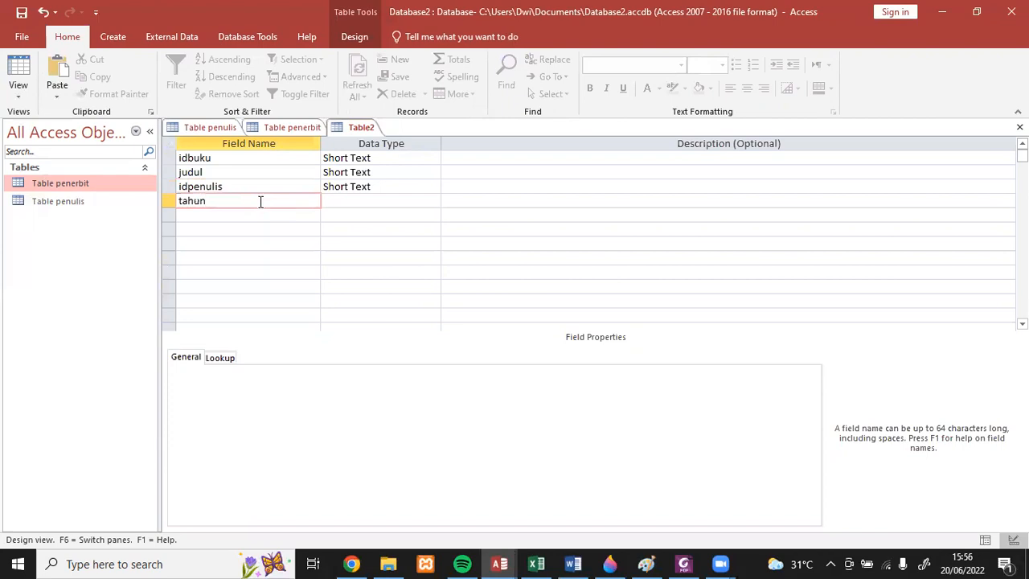
pyautogui.click(367, 201)
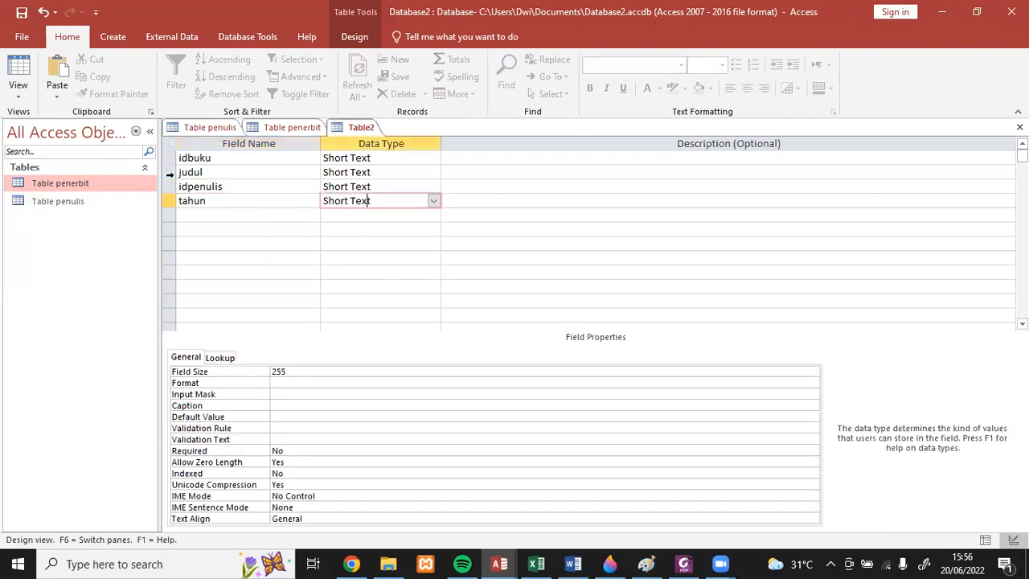
# - Save the new table as Table buku without creating a primary key
pyautogui.click(22, 15)
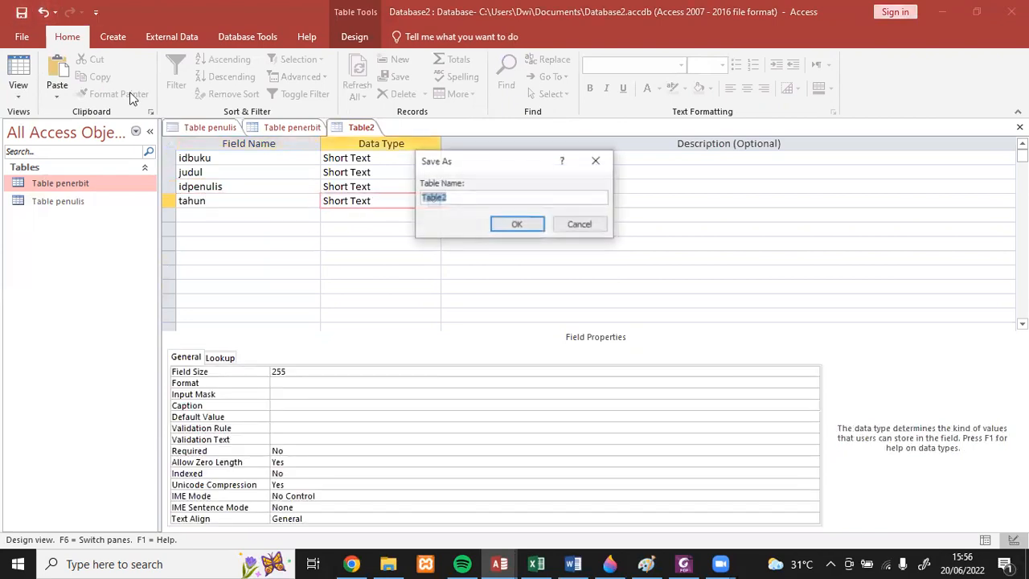
pyautogui.click(451, 194)
pyautogui.press('BackSpace')
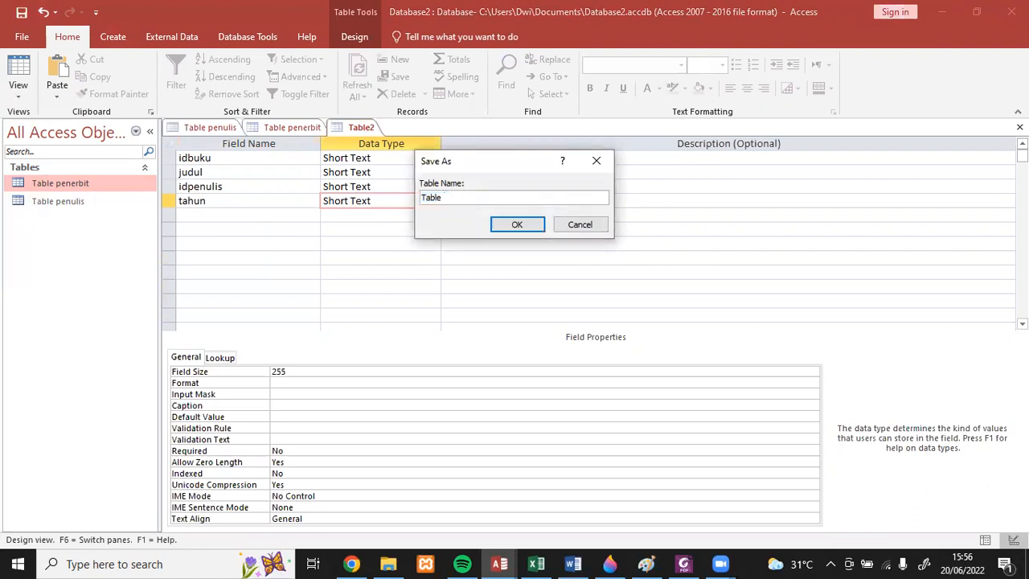
pyautogui.write('buku')
pyautogui.click(514, 226)
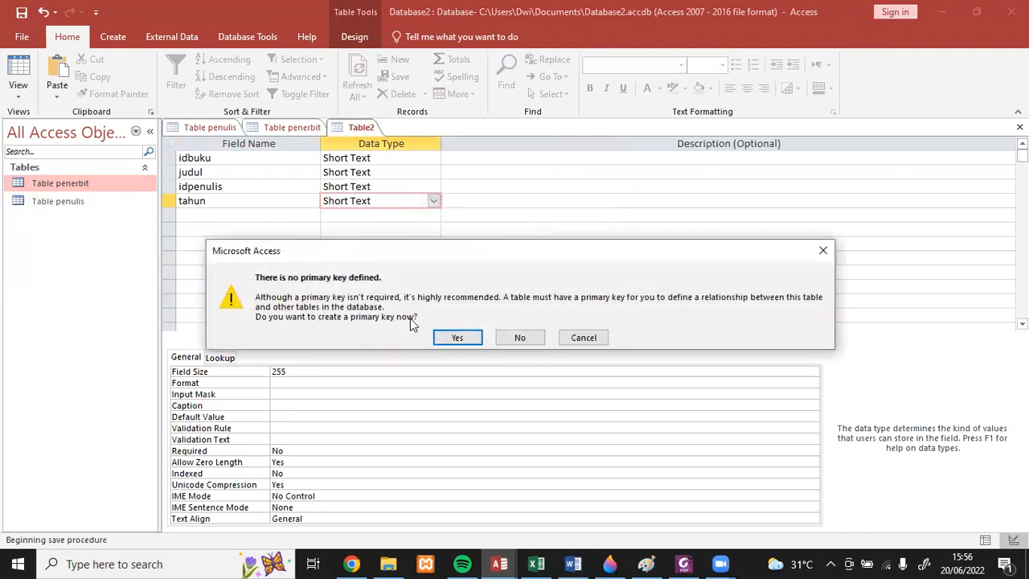
pyautogui.click(518, 339)
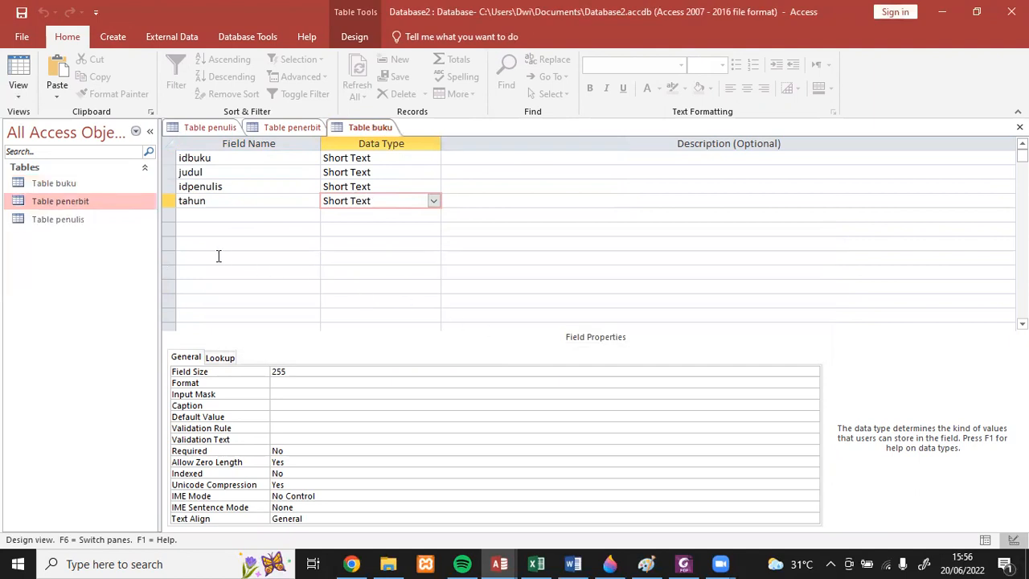
# - Open the Table buku datasheet and copy the IDbuku values A001 to S001 from the Table buku section in Excel's latihan faza workbook
pyautogui.doubleClick(74, 182)
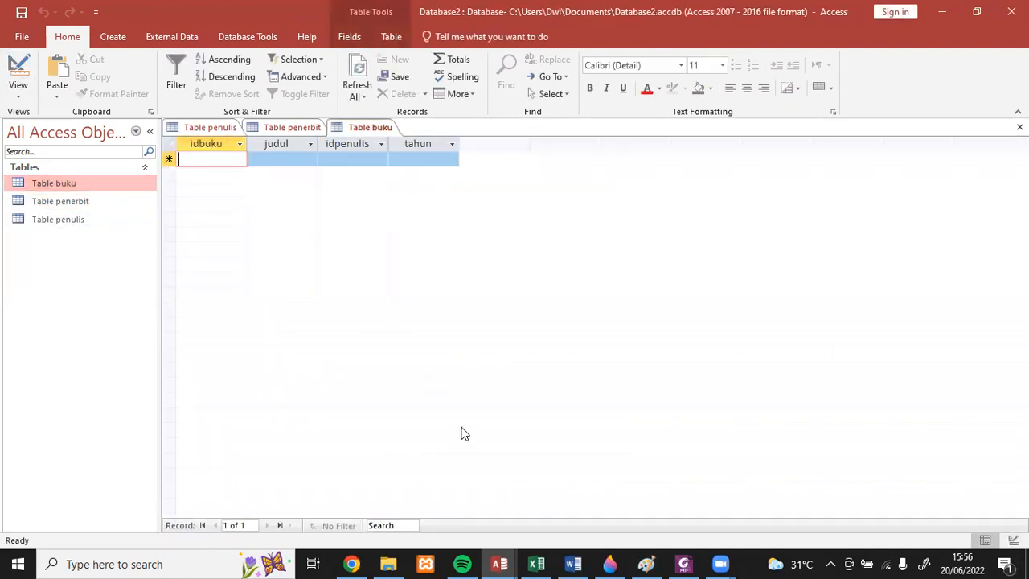
pyautogui.click(536, 563)
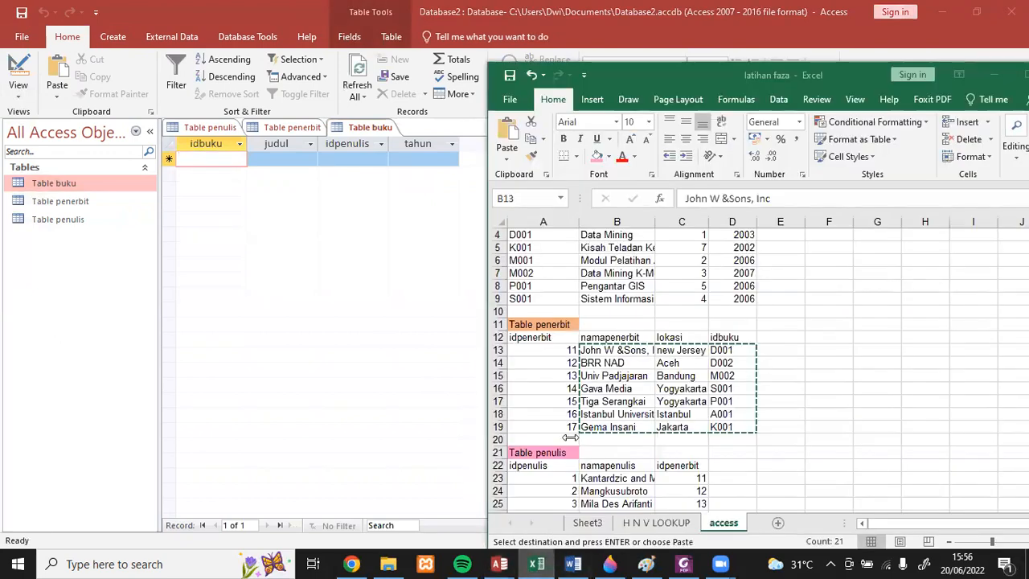
pyautogui.scroll(1, 590, 363)
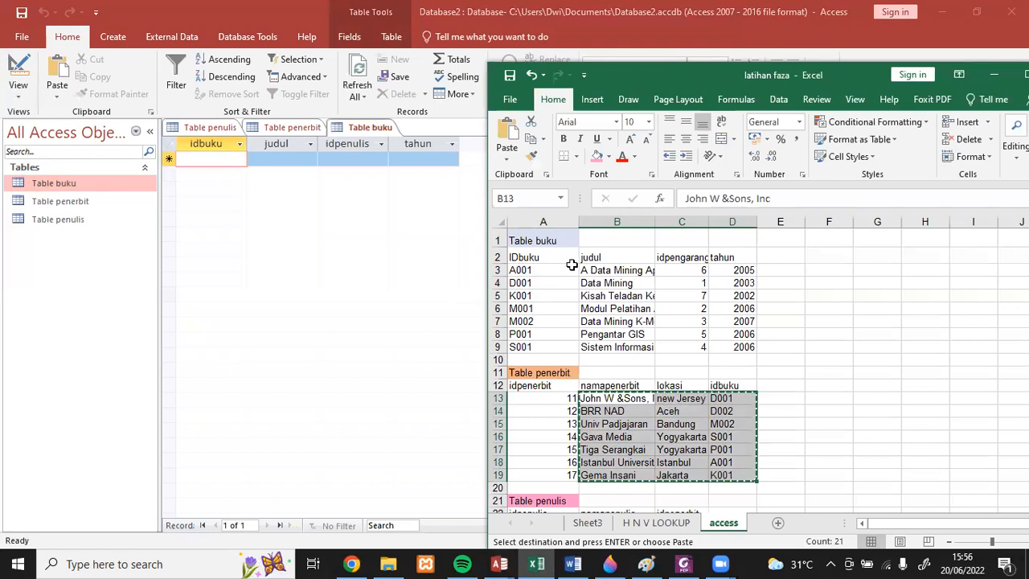
pyautogui.click(681, 260)
pyautogui.moveTo(526, 270); pyautogui.dragTo(523, 348)
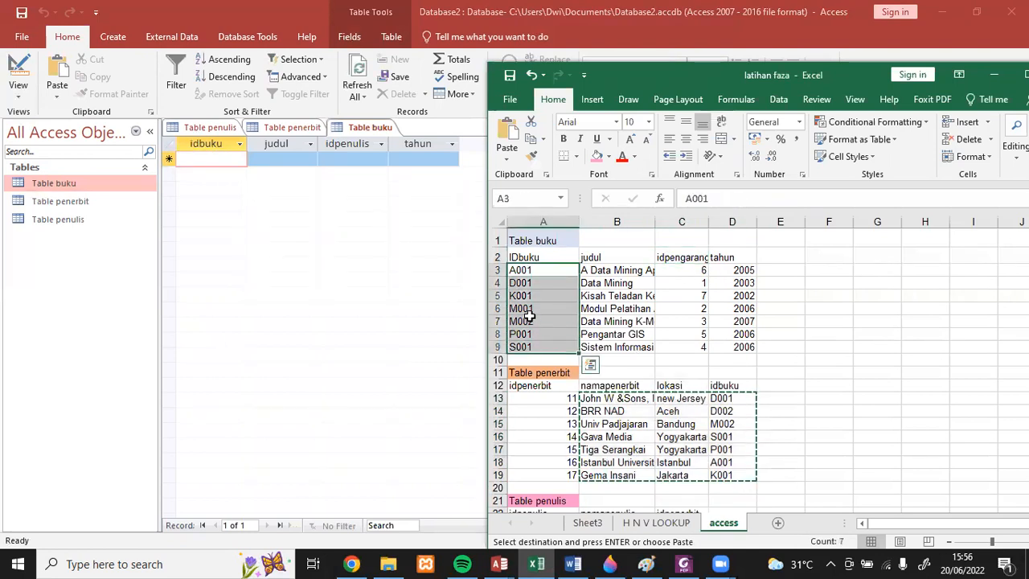
pyautogui.hotkey('ctrl', 'c')
# - Paste the copied values into the idbuku column of Access's Table buku and accept adding the records
pyautogui.click(185, 160)
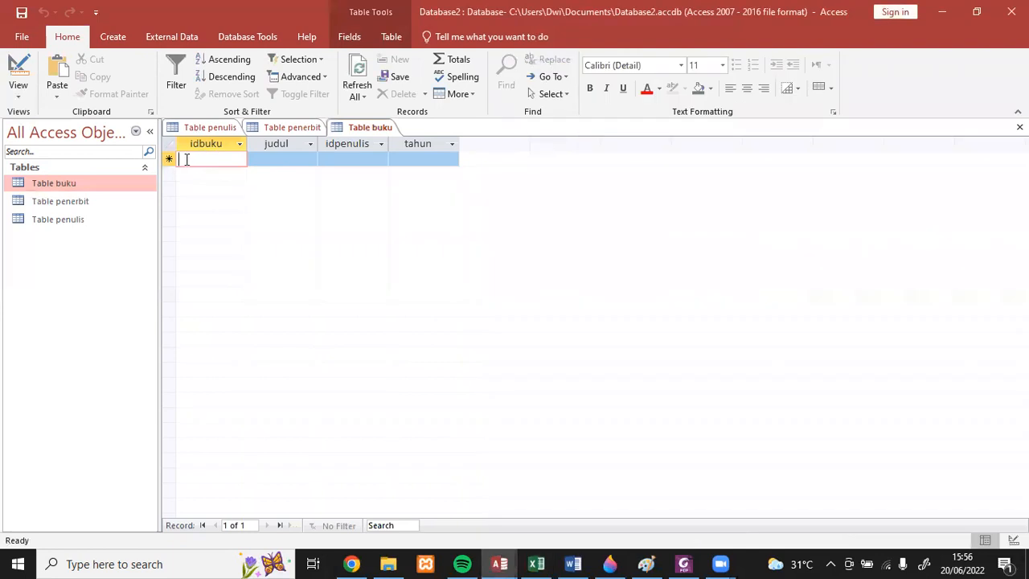
pyautogui.click(180, 160)
pyautogui.hotkey('ctrl', 'v')
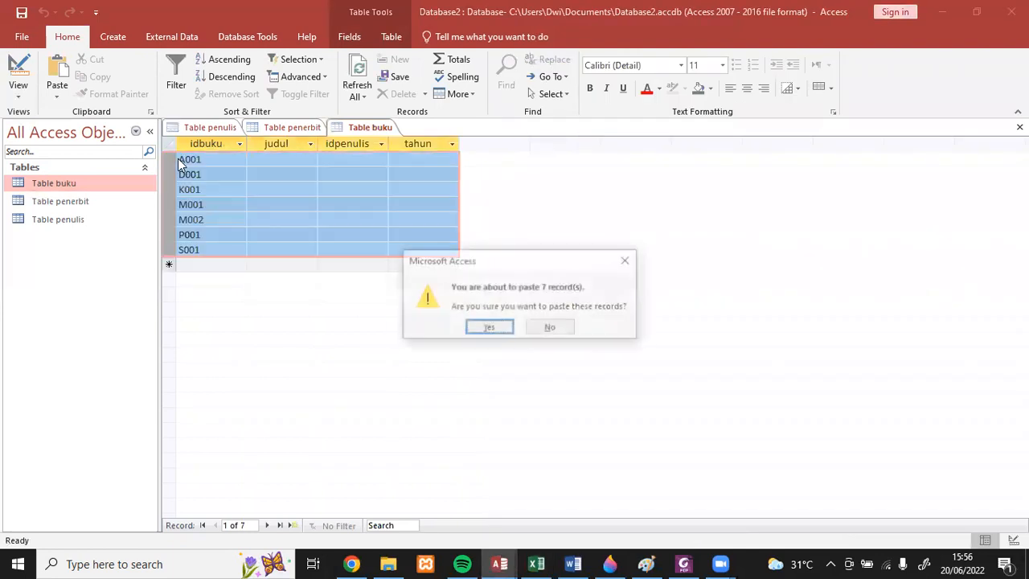
pyautogui.press('Return')
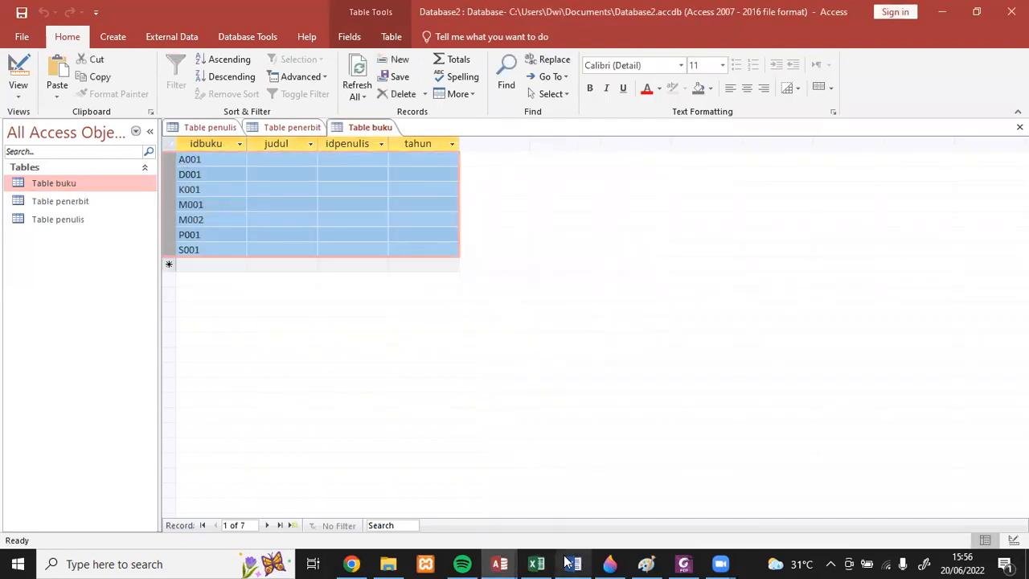
# - Copy the judul, idpengarang and tahun values in B3:D9 of the Excel access sheet
pyautogui.click(536, 563)
pyautogui.moveTo(598, 273); pyautogui.dragTo(711, 346)
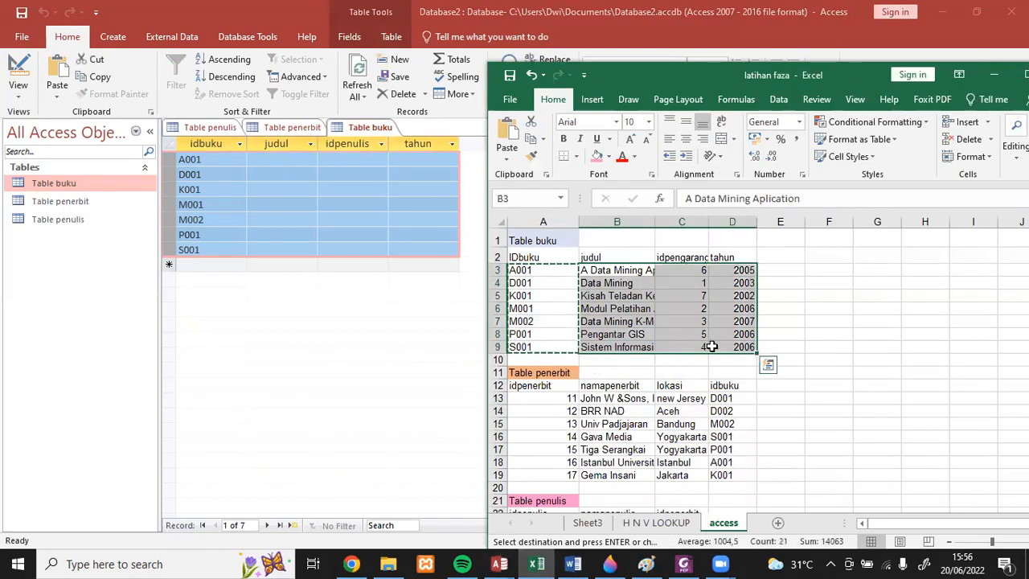
pyautogui.hotkey('ctrl', 'c')
# - Paste the copied values into the judul, idpenulis and tahun columns of records A001 to S001 in Access's Table buku
pyautogui.click(271, 157)
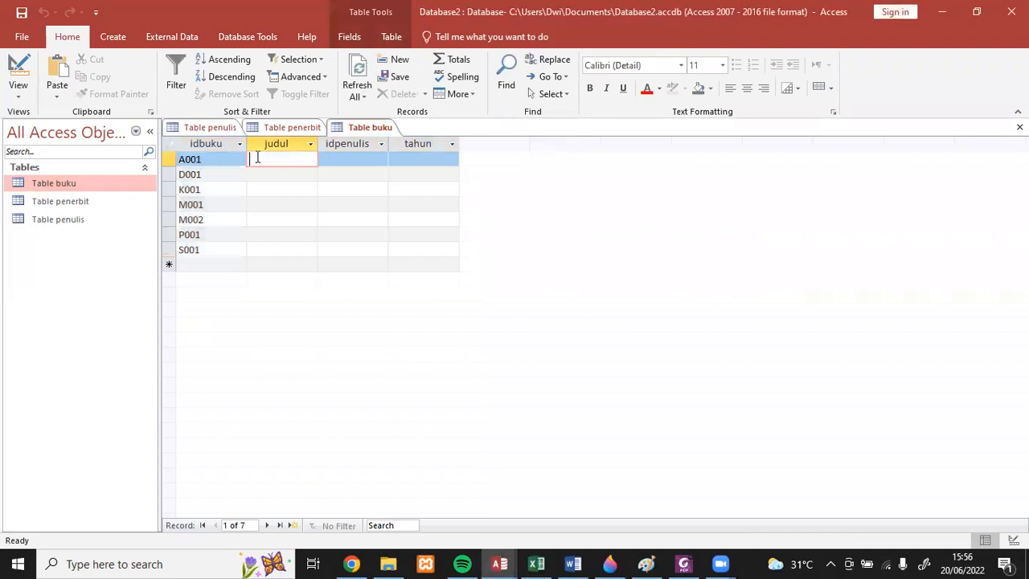
pyautogui.click(248, 158)
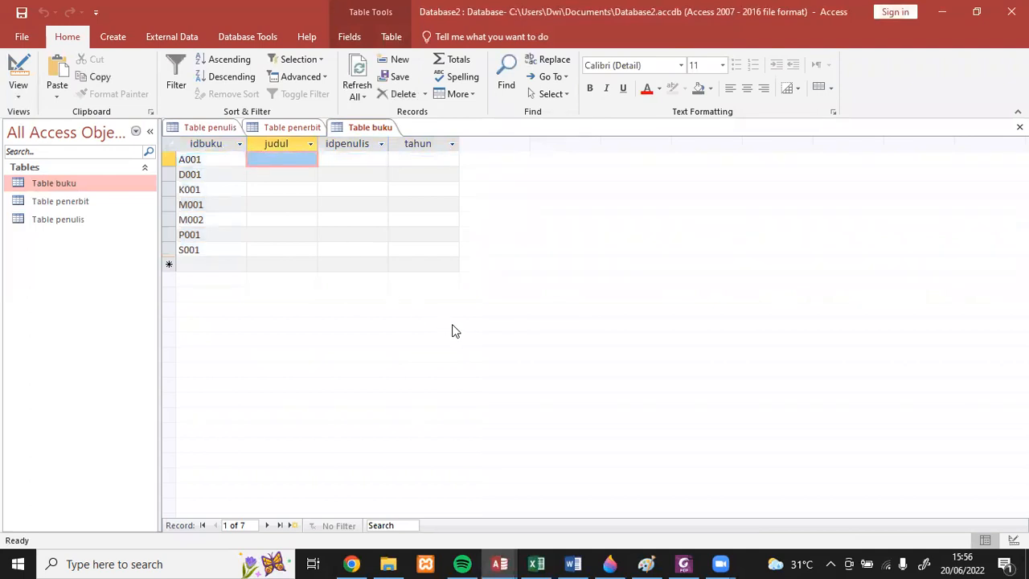
pyautogui.keyDown('shift'); pyautogui.click(428, 256); pyautogui.keyUp('shift')
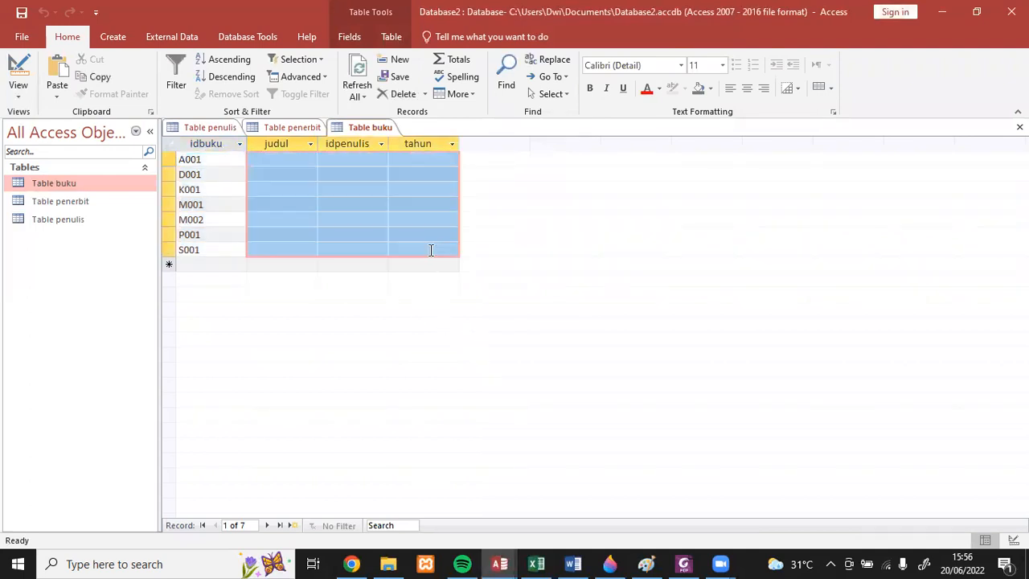
pyautogui.hotkey('ctrl', 'v')
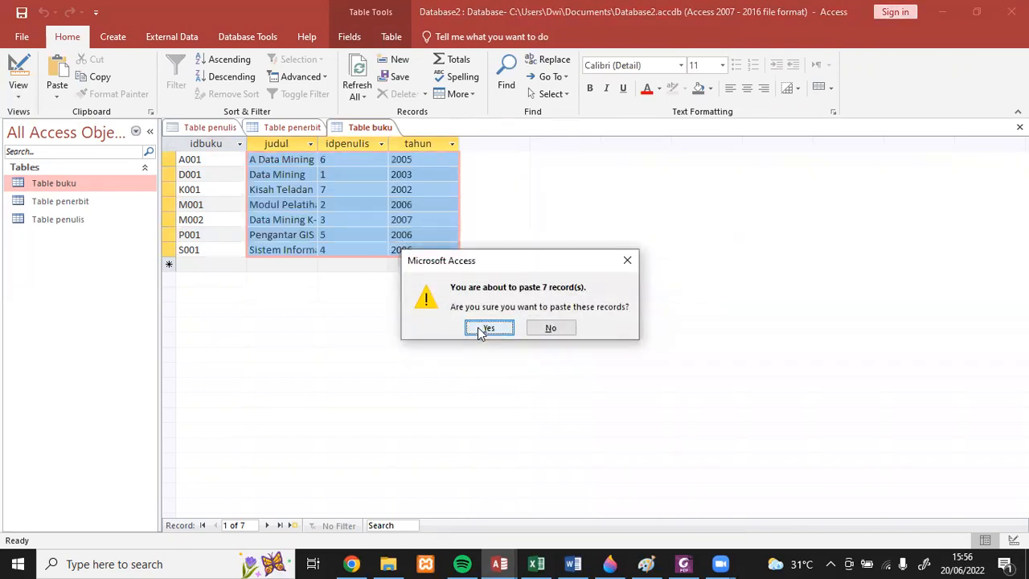
pyautogui.click(488, 328)
pyautogui.click(536, 563)
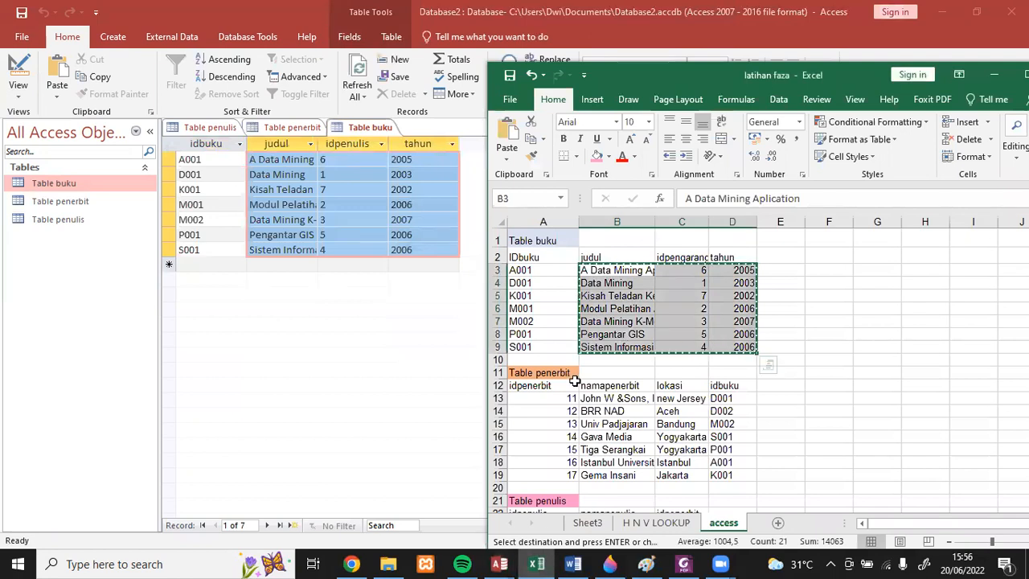
pyautogui.click(429, 408)
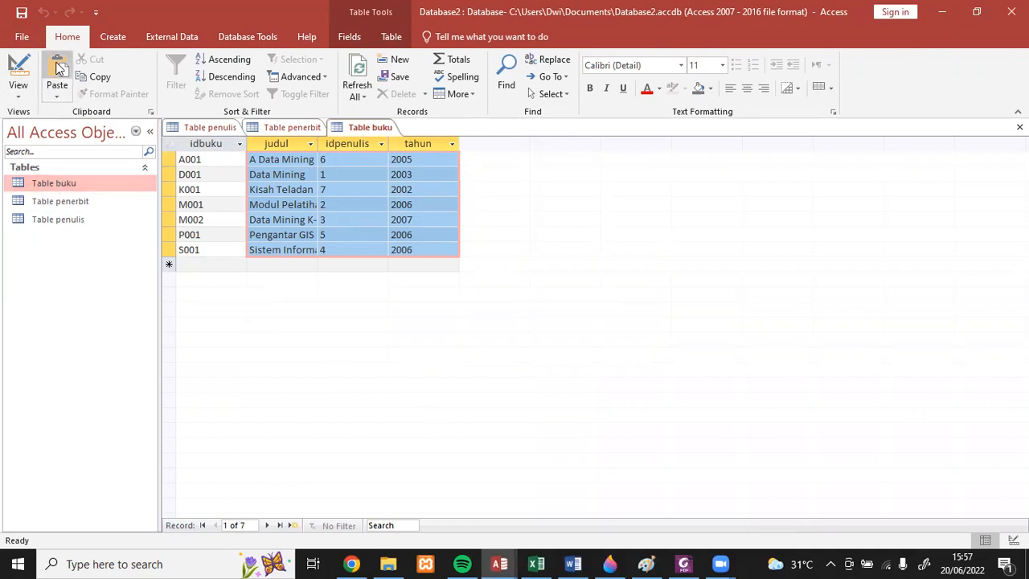
# - Create a new table in Design View with the Short Text fields idpinjaman, nama and kode
pyautogui.click(112, 37)
pyautogui.click(98, 81)
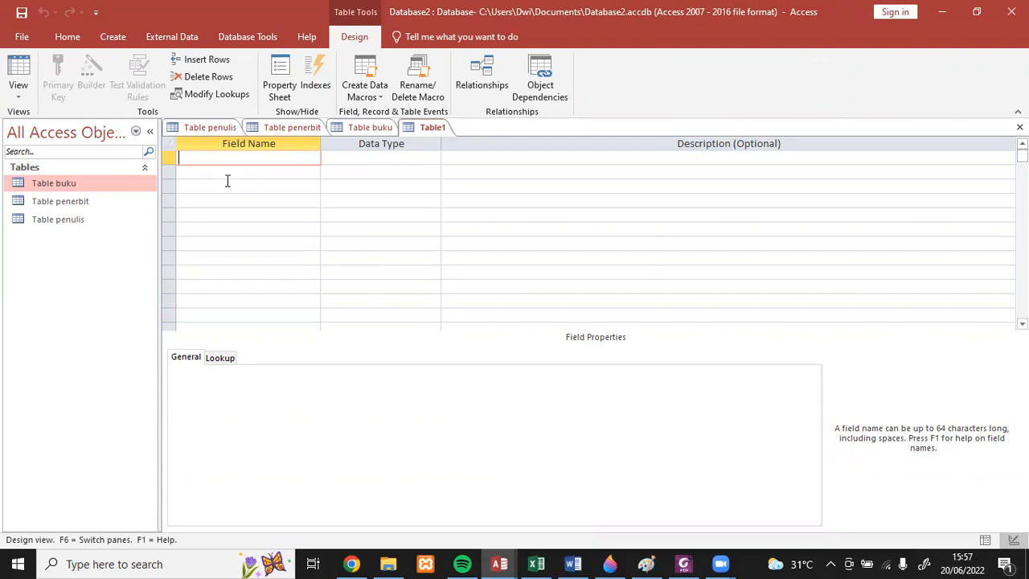
pyautogui.write('dpinjaman')
pyautogui.click(235, 171)
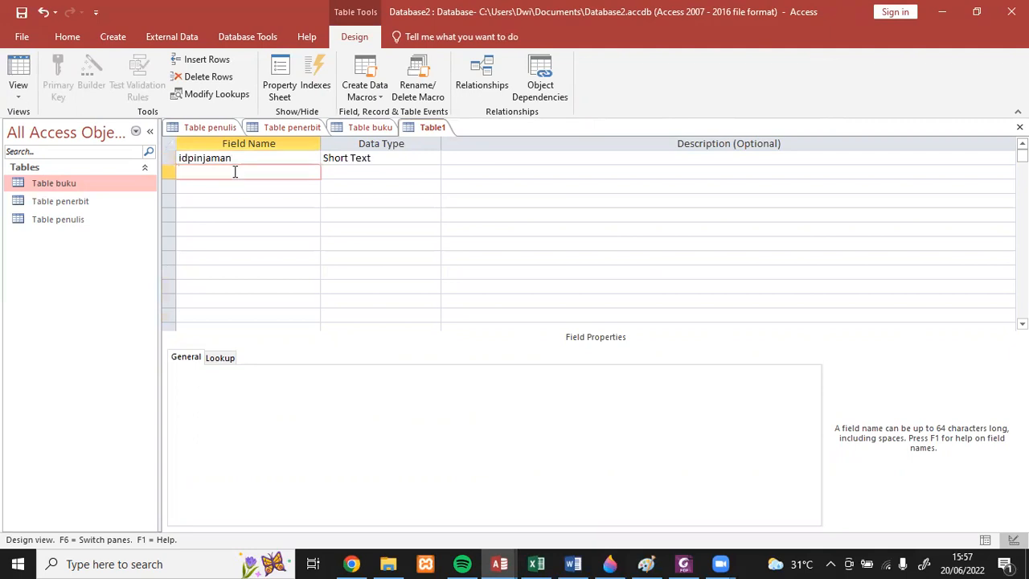
pyautogui.write('nama')
pyautogui.click(228, 187)
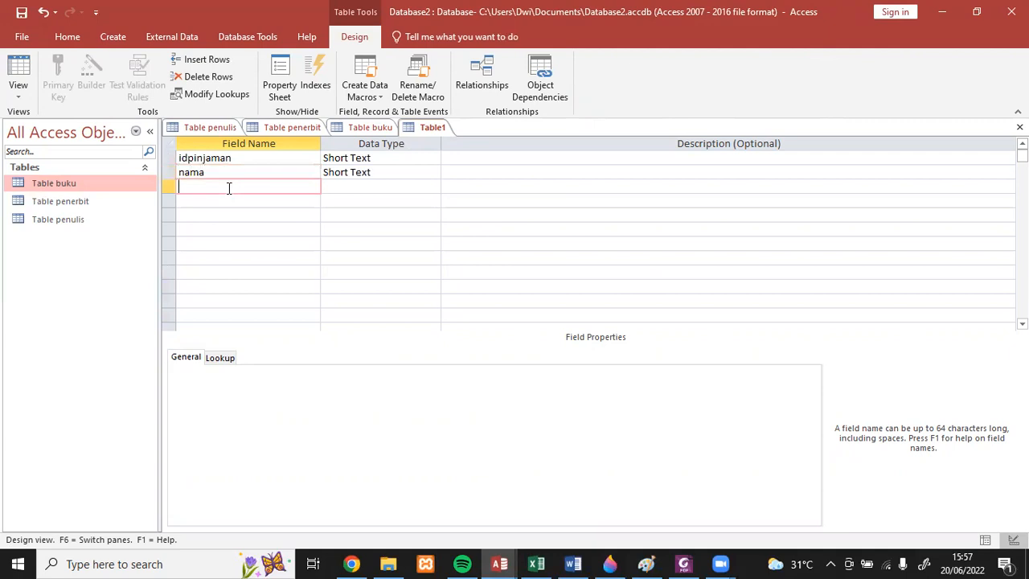
pyautogui.write('kode')
# - Add the Short Text fields tgllahir, alamat and kota below kode
pyautogui.click(221, 204)
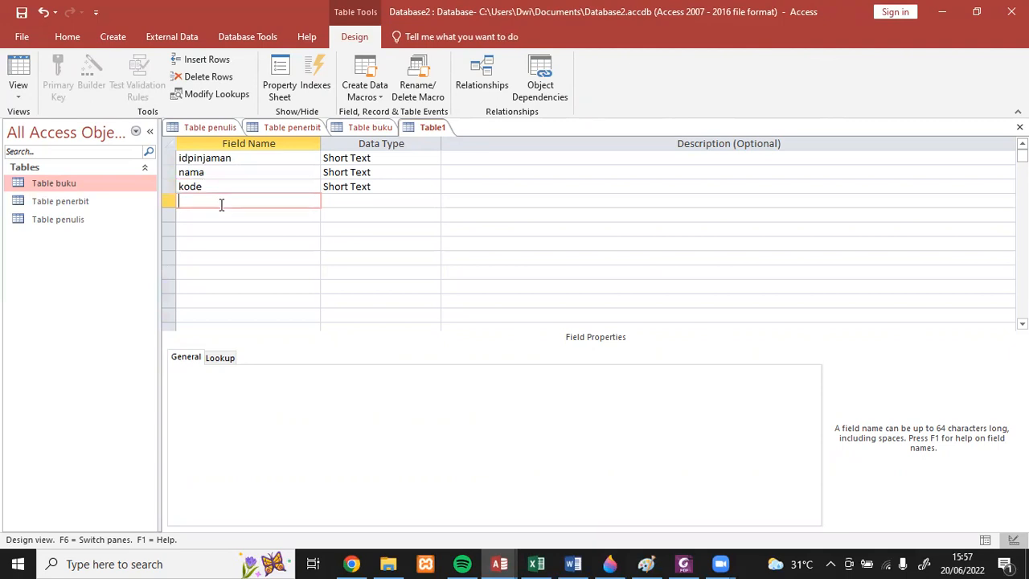
pyautogui.write('tgllahir')
pyautogui.click(230, 216)
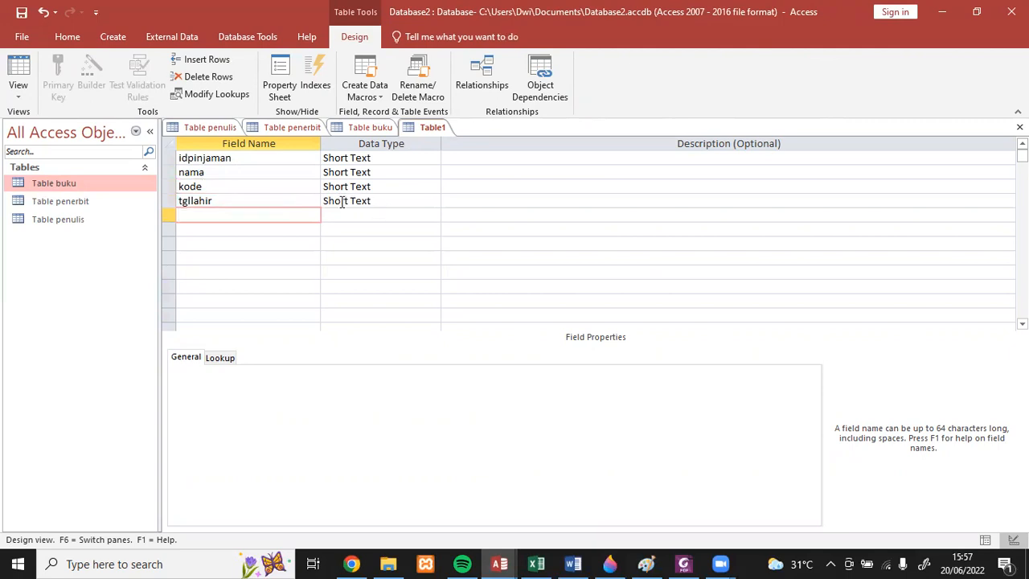
pyautogui.write('alamat')
pyautogui.click(283, 231)
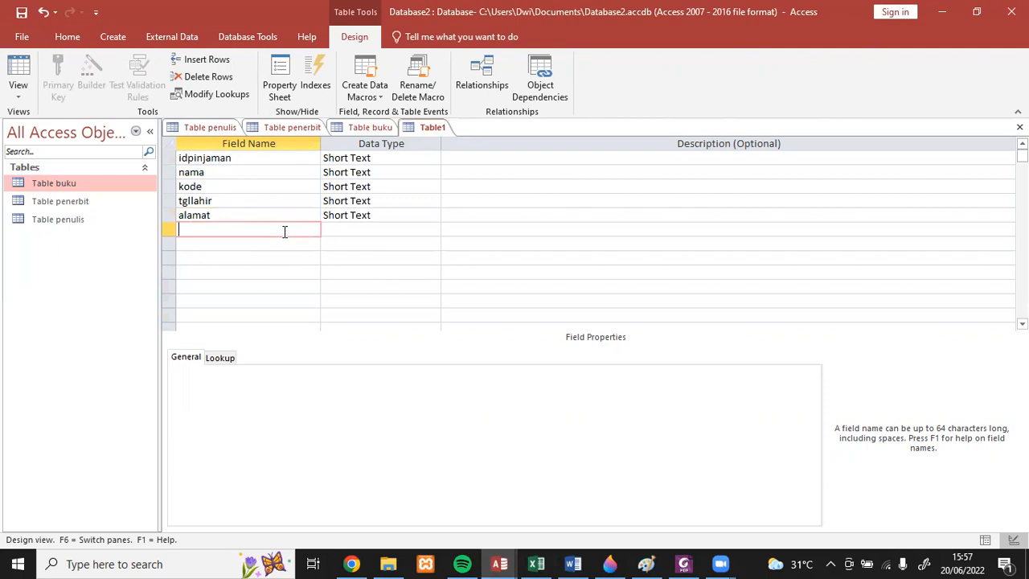
pyautogui.write('kota')
# - Add a telephon field below kota and set its data type to Number
pyautogui.click(277, 246)
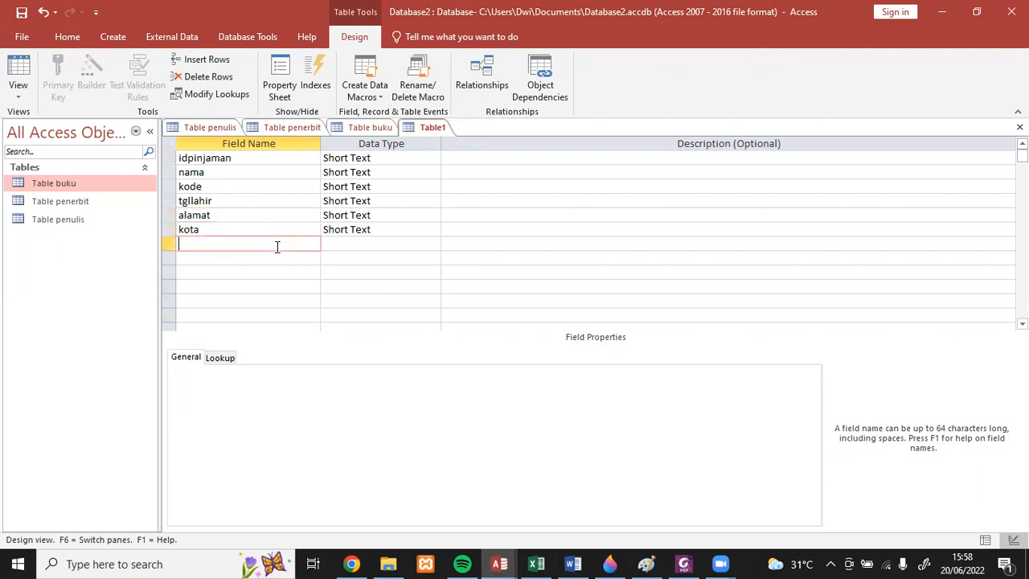
pyautogui.write('ephon')
pyautogui.click(343, 242)
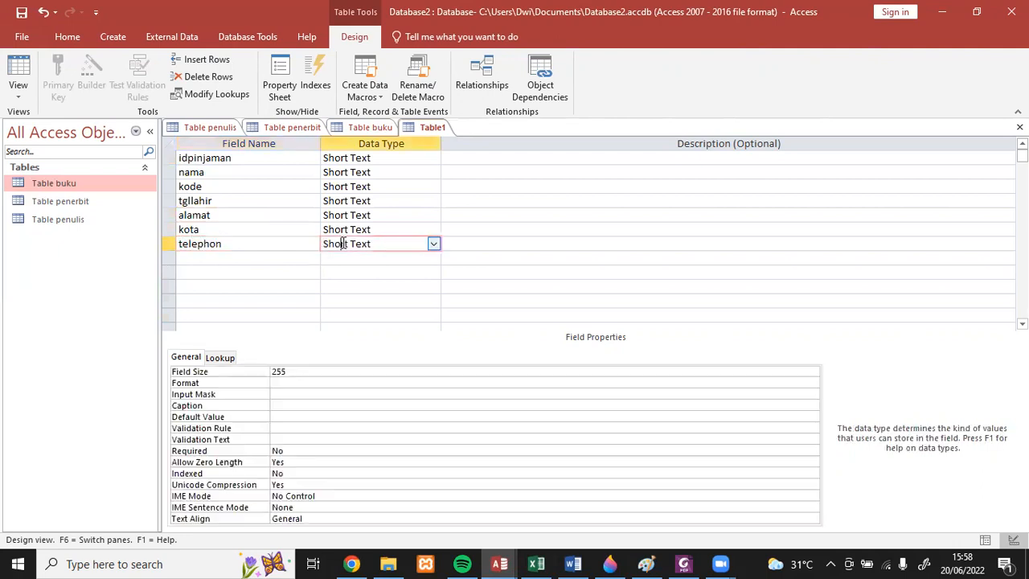
pyautogui.click(433, 243)
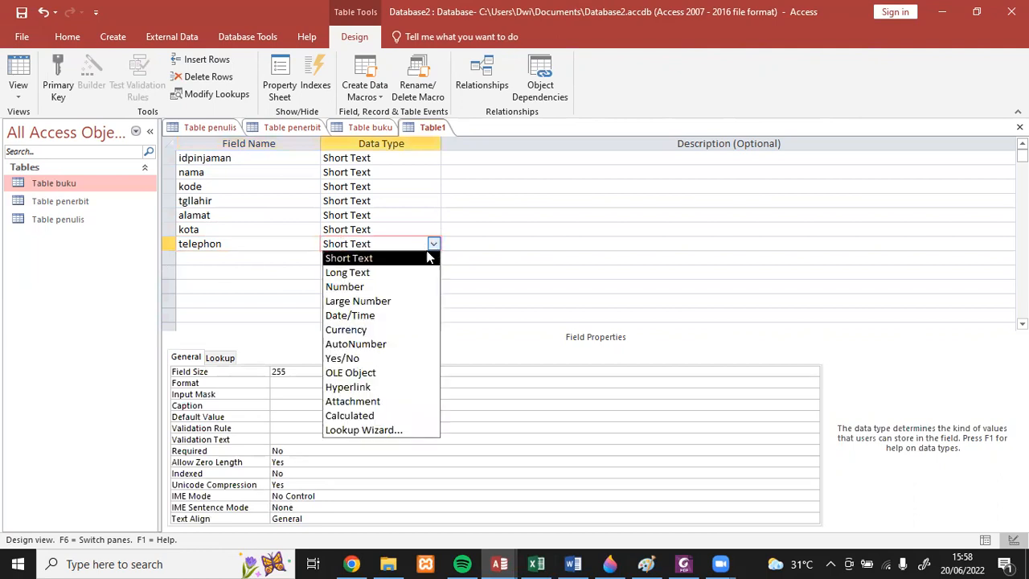
pyautogui.click(375, 288)
pyautogui.click(248, 246)
pyautogui.click(248, 258)
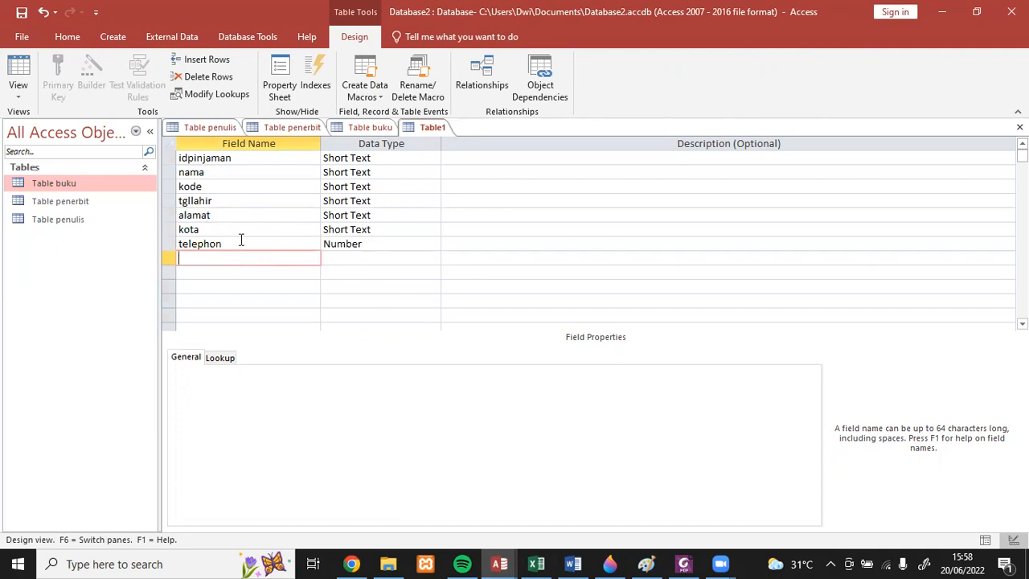
# - Save the new table as Table pinjaman without creating a primary key
pyautogui.click(24, 13)
pyautogui.click(463, 197)
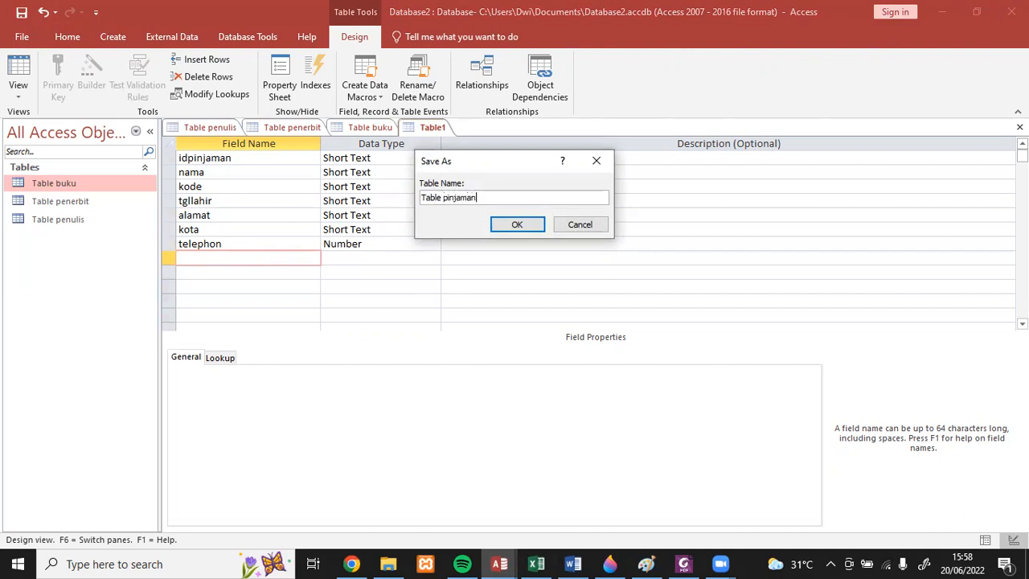
pyautogui.click(502, 227)
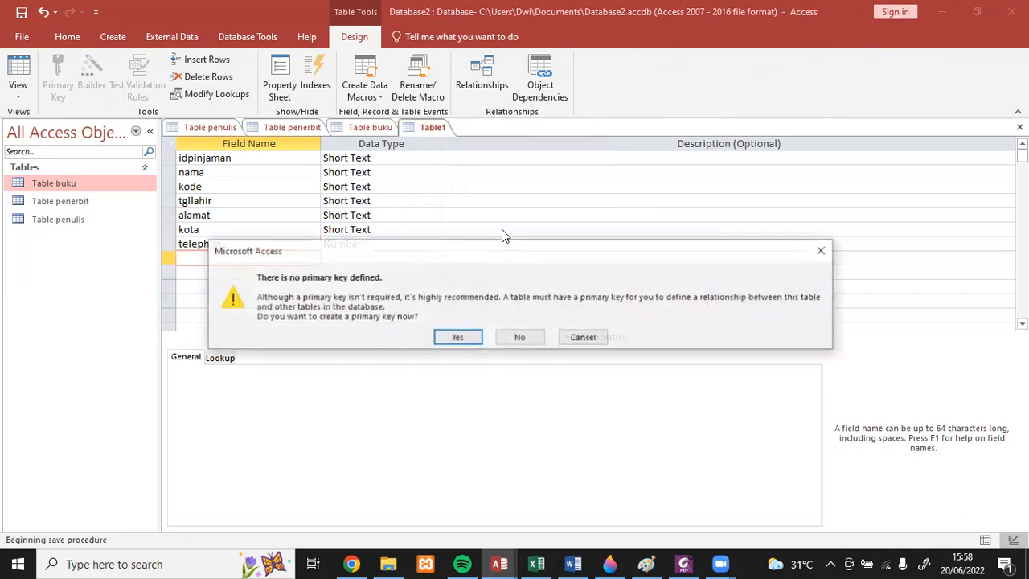
pyautogui.click(509, 340)
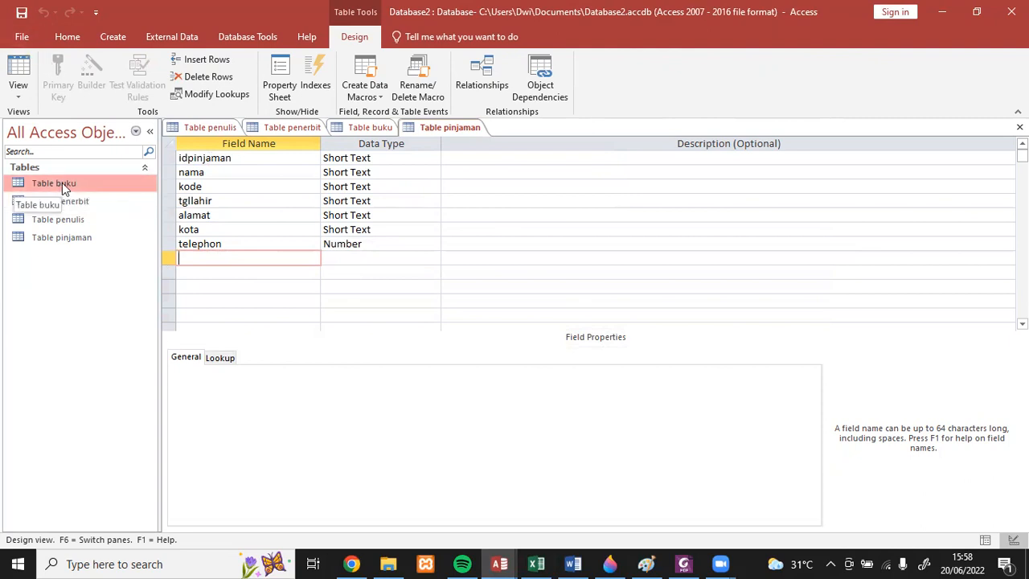
# - Open the Table pinjaman datasheet and check its field names against the Table peminjam section in the Excel workbook
pyautogui.doubleClick(64, 239)
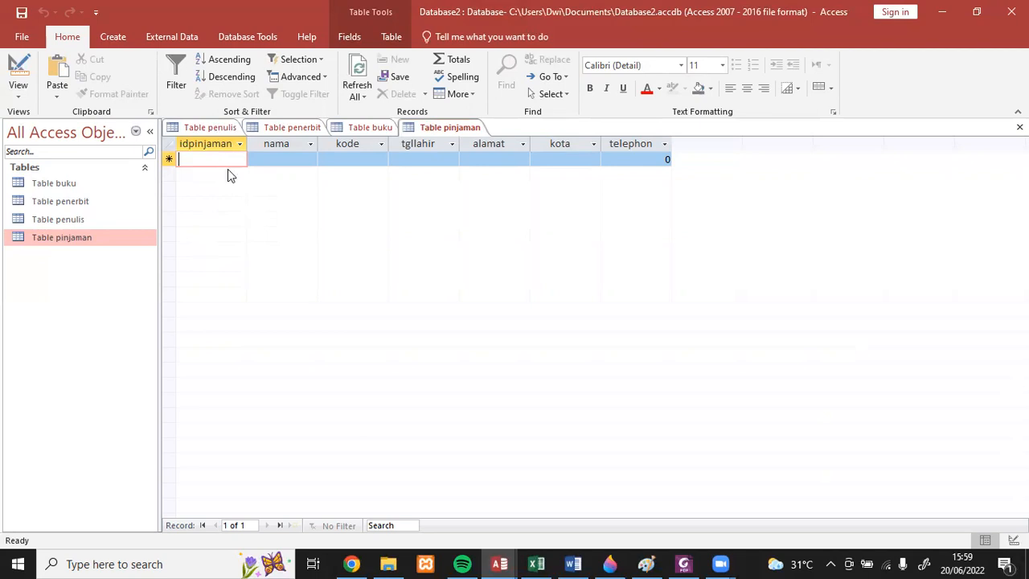
pyautogui.click(538, 564)
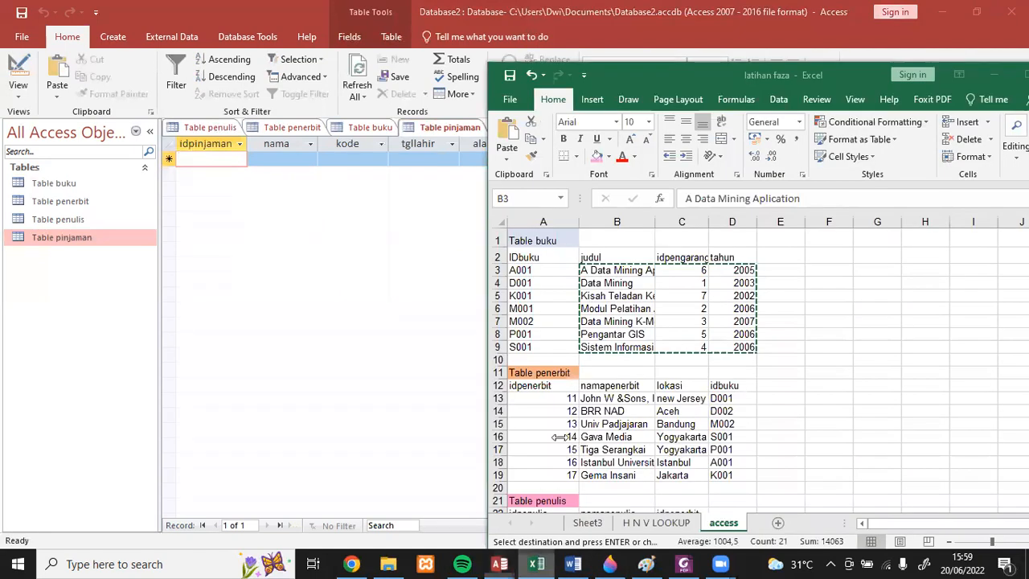
pyautogui.moveTo(595, 270); pyautogui.dragTo(732, 346)
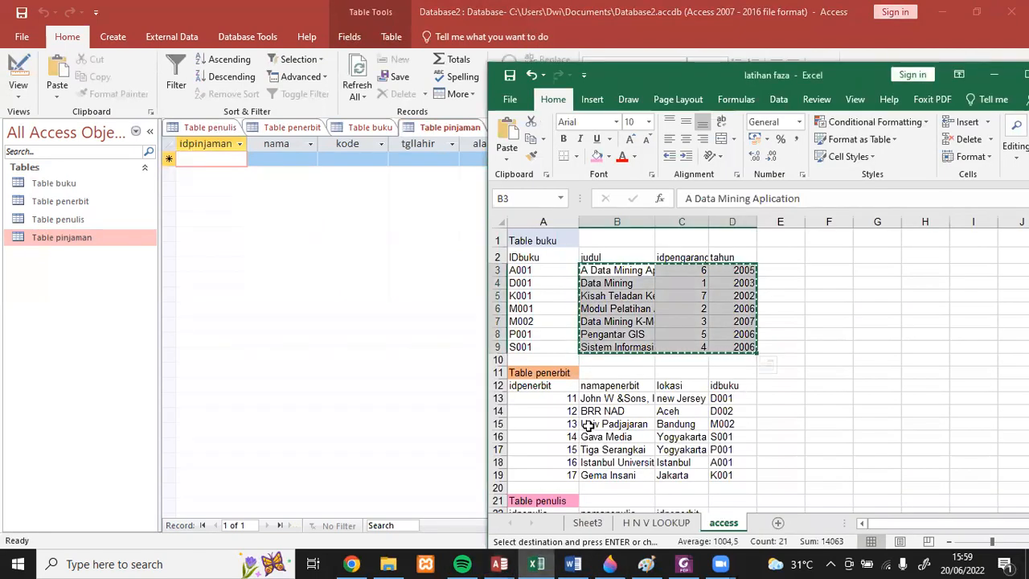
pyautogui.scroll(-4, 588, 426)
pyautogui.scroll(-5, 589, 426)
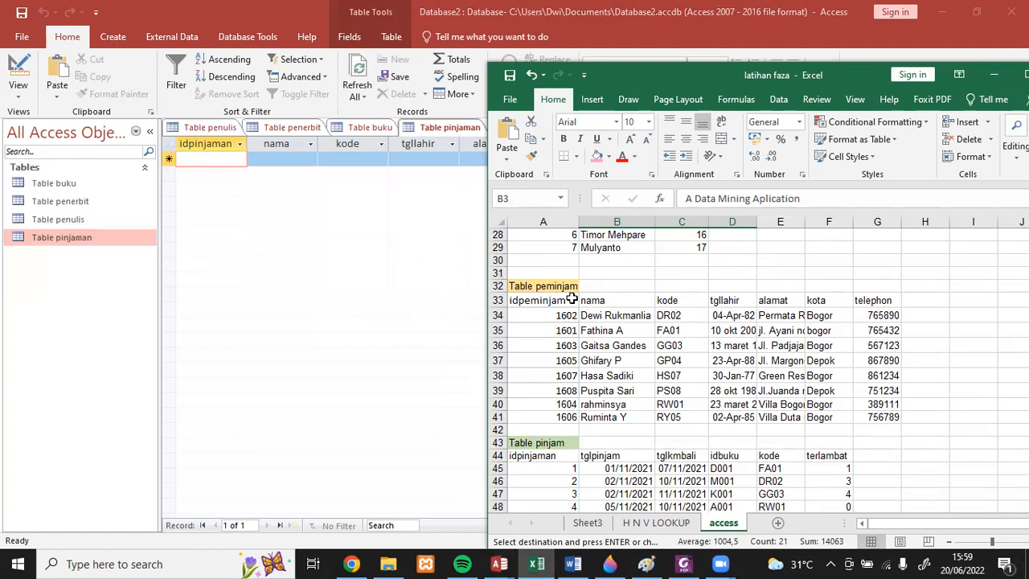
# - Rename the idpinjaman field of Table pinjaman to idpeminjam in the table design and reopen the datasheet
pyautogui.click(110, 238)
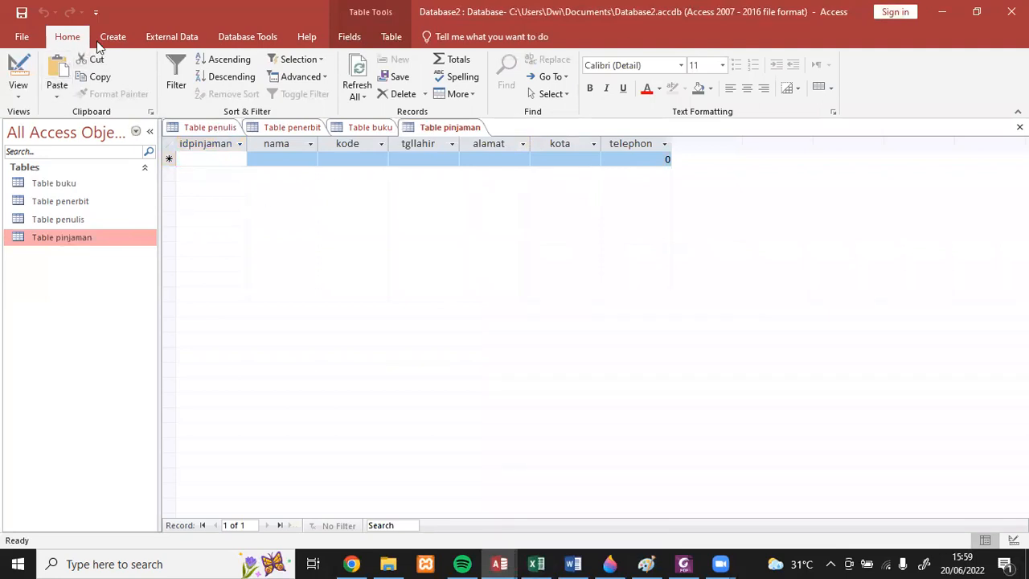
pyautogui.click(25, 98)
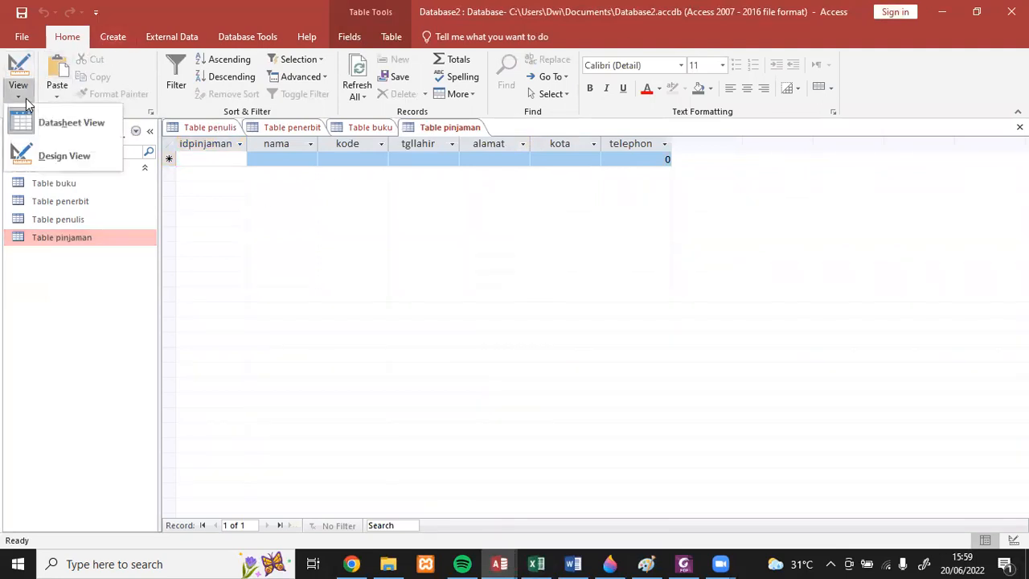
pyautogui.click(48, 164)
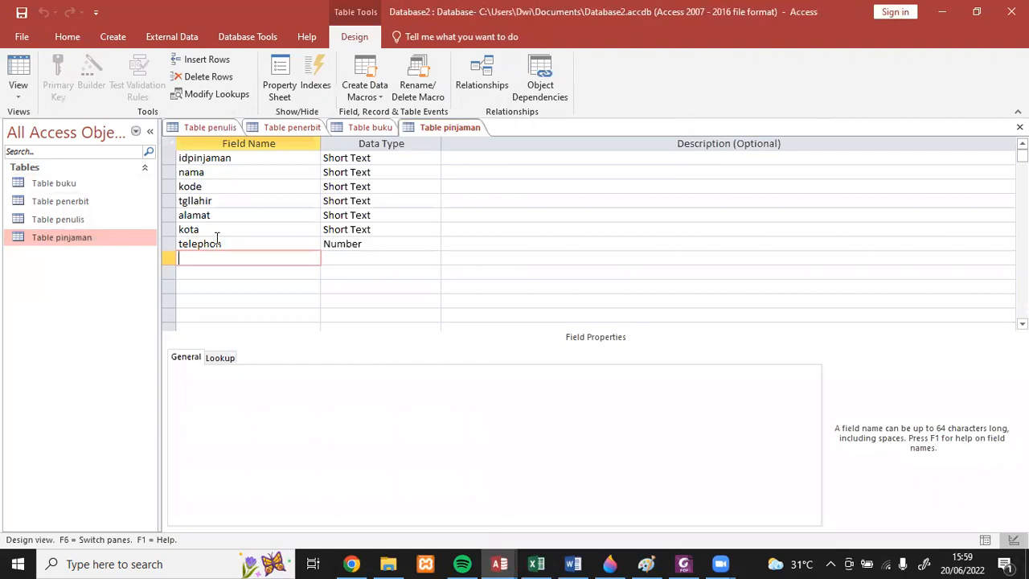
pyautogui.click(192, 158)
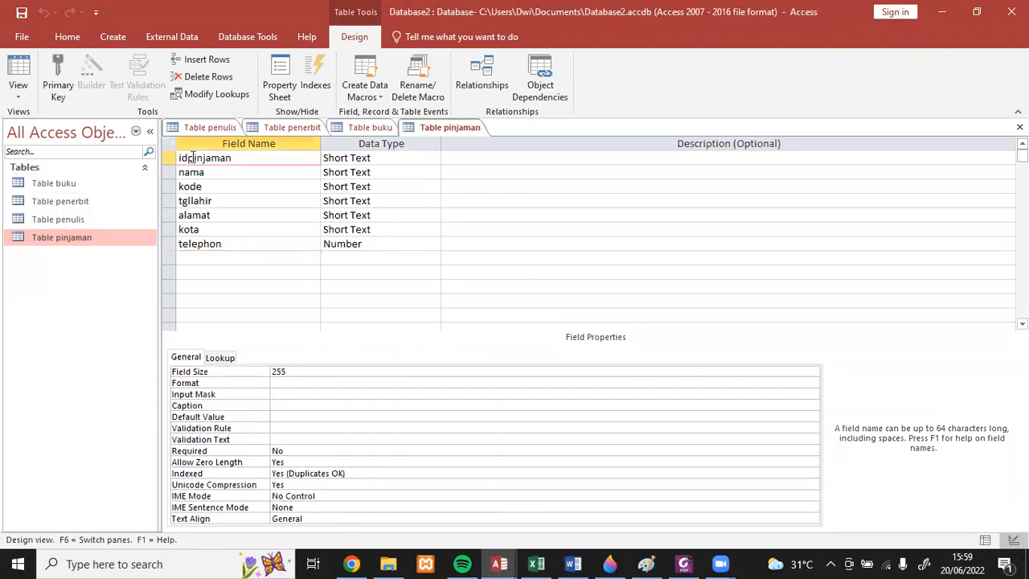
pyautogui.write('em')
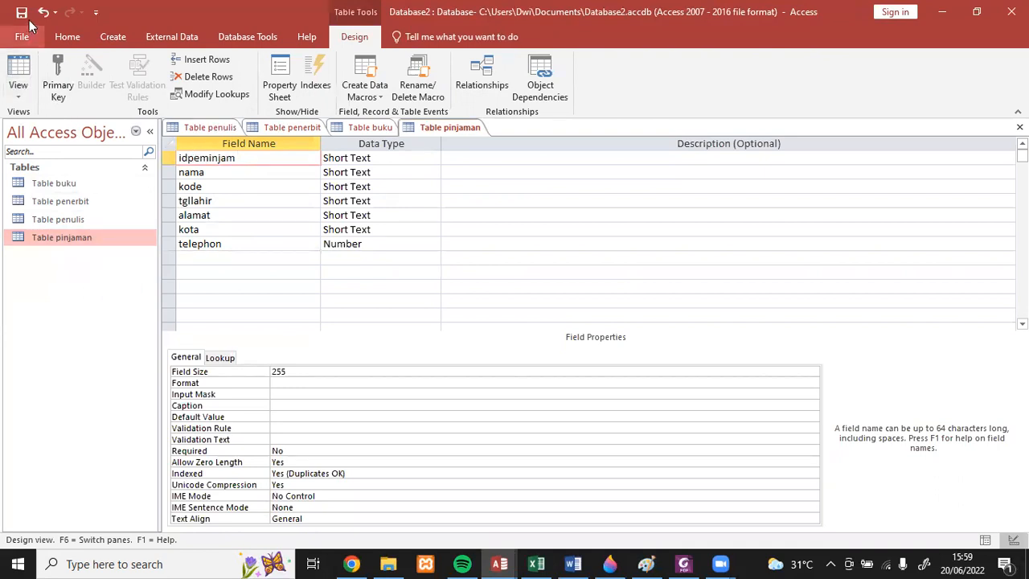
pyautogui.click(58, 246)
pyautogui.doubleClick(58, 246)
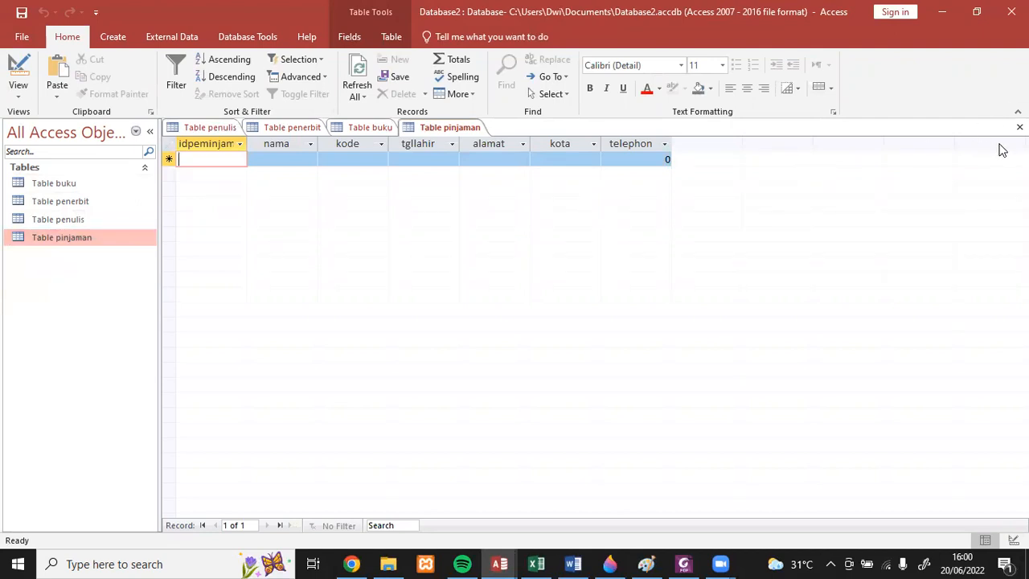
# - Close Table pinjaman and rename it to Table peminjam
pyautogui.click(1019, 127)
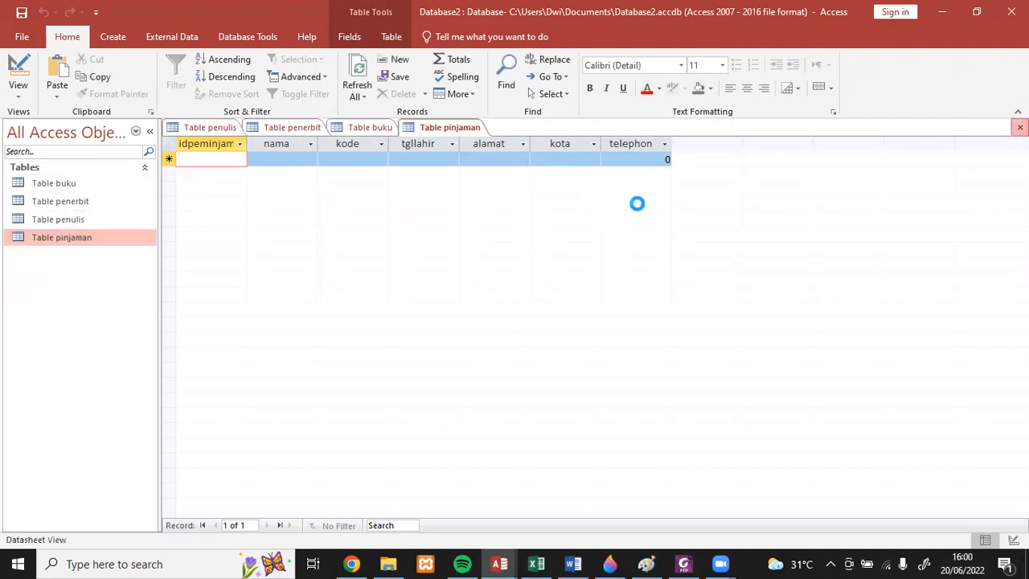
pyautogui.rightClick(80, 239)
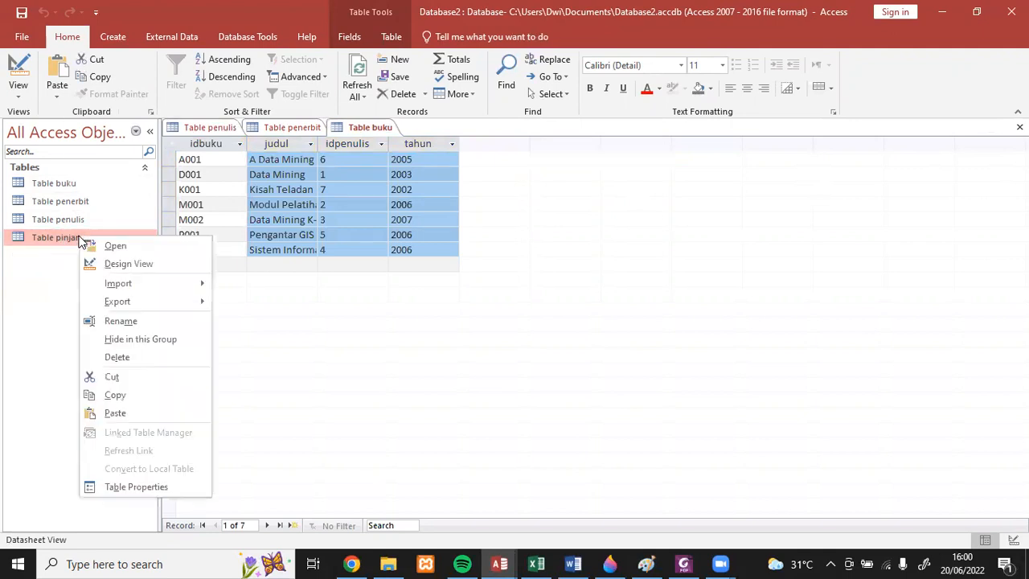
pyautogui.click(120, 321)
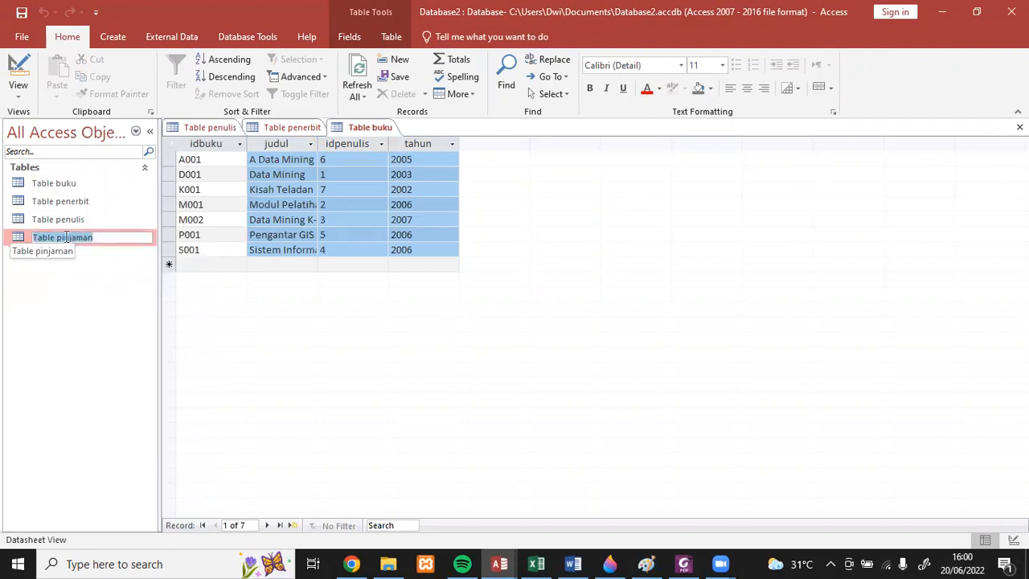
pyautogui.press('Return')
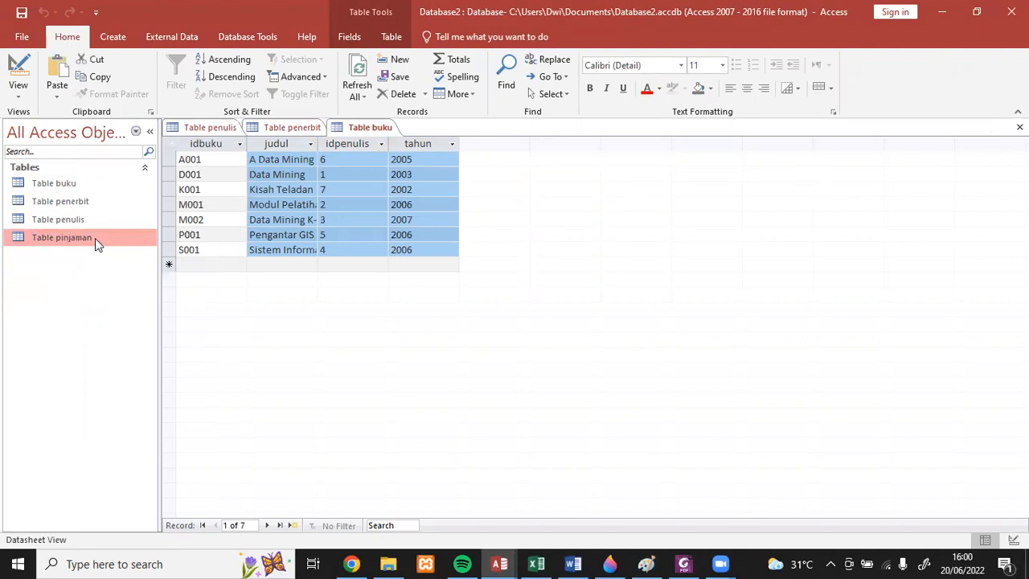
pyautogui.rightClick(95, 241)
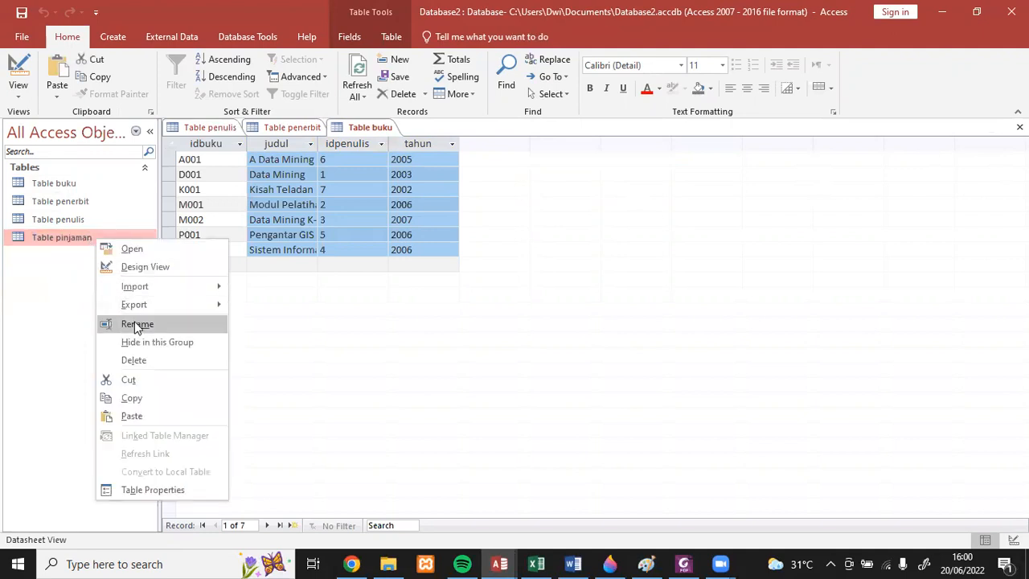
pyautogui.click(137, 324)
pyautogui.click(79, 237)
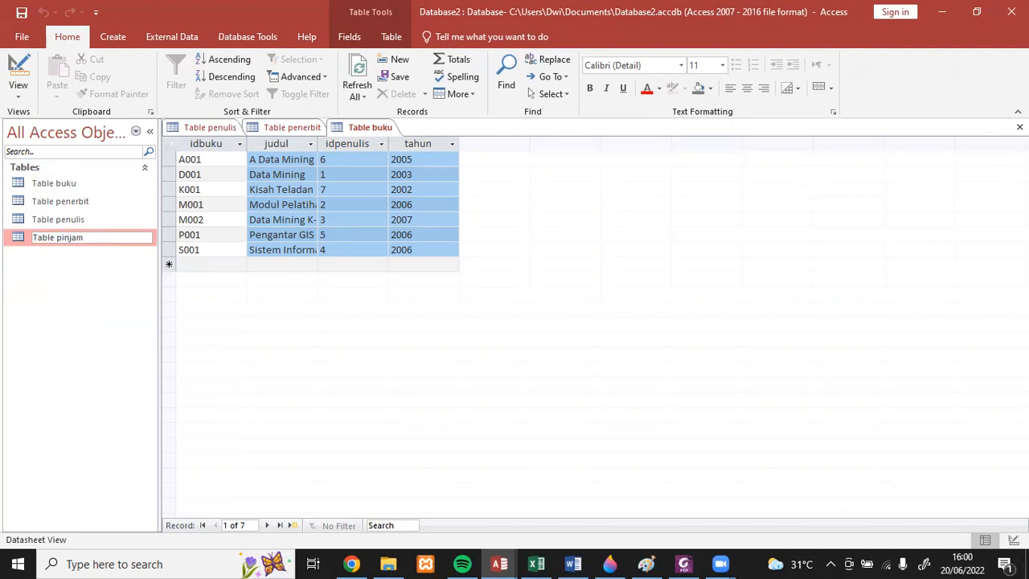
pyautogui.write('em')
pyautogui.press('Return')
# - Open Table peminjam and paste the idpeminjam values from cells A34:A41 of the Excel workbook as new records
pyautogui.doubleClick(104, 202)
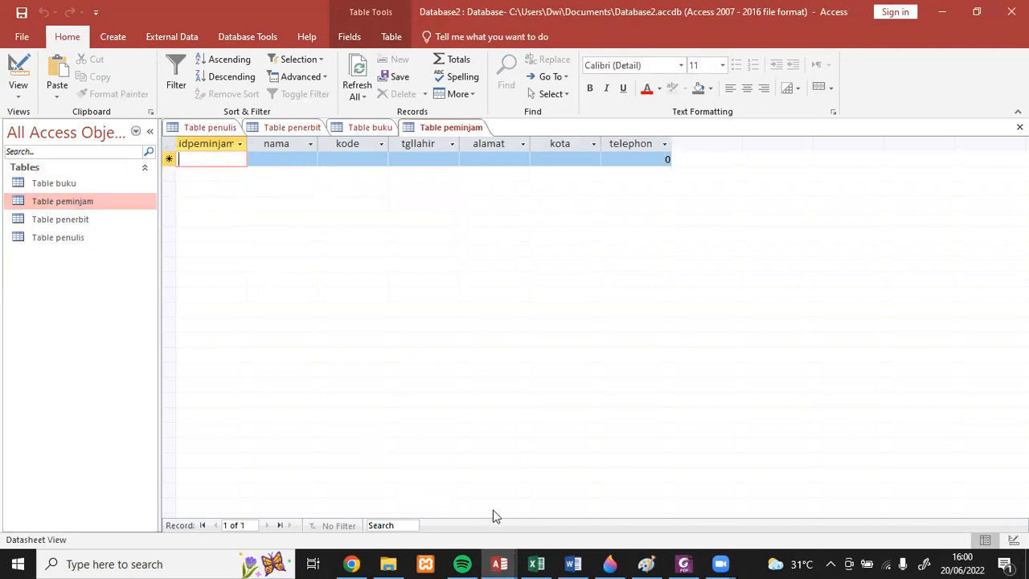
pyautogui.click(536, 563)
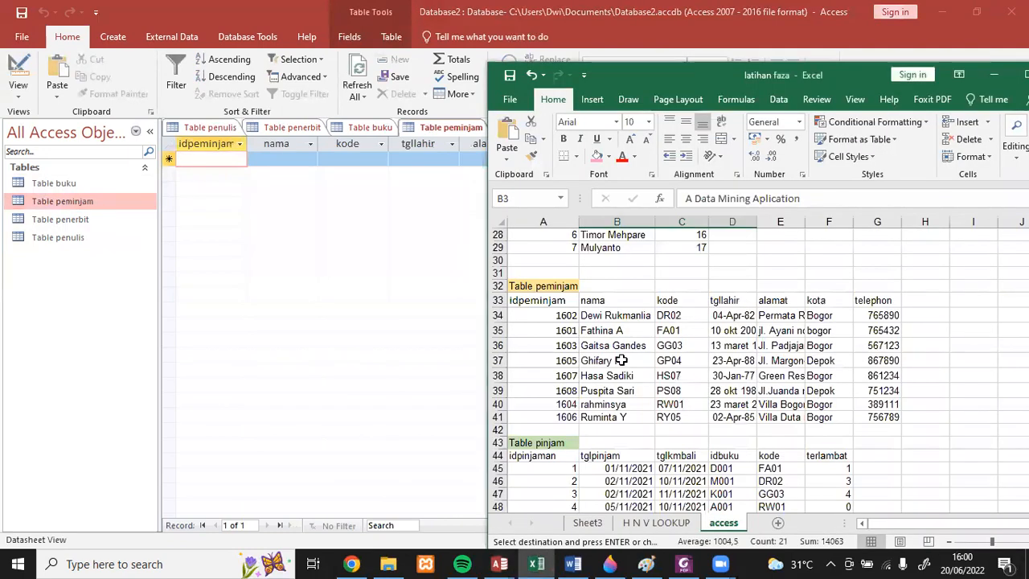
pyautogui.moveTo(556, 315); pyautogui.dragTo(553, 413)
pyautogui.hotkey('ctrl', 'c')
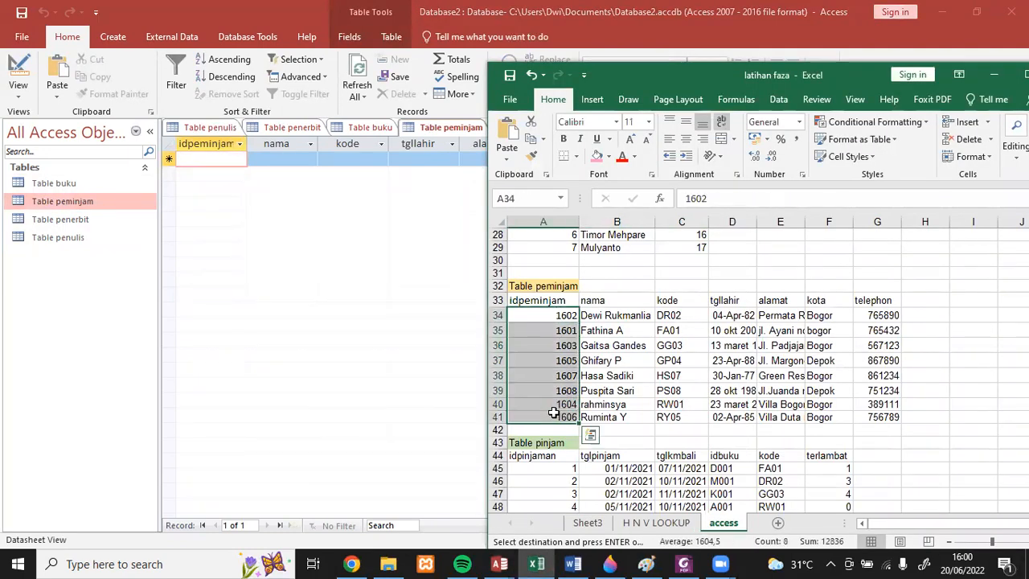
pyautogui.click(205, 159)
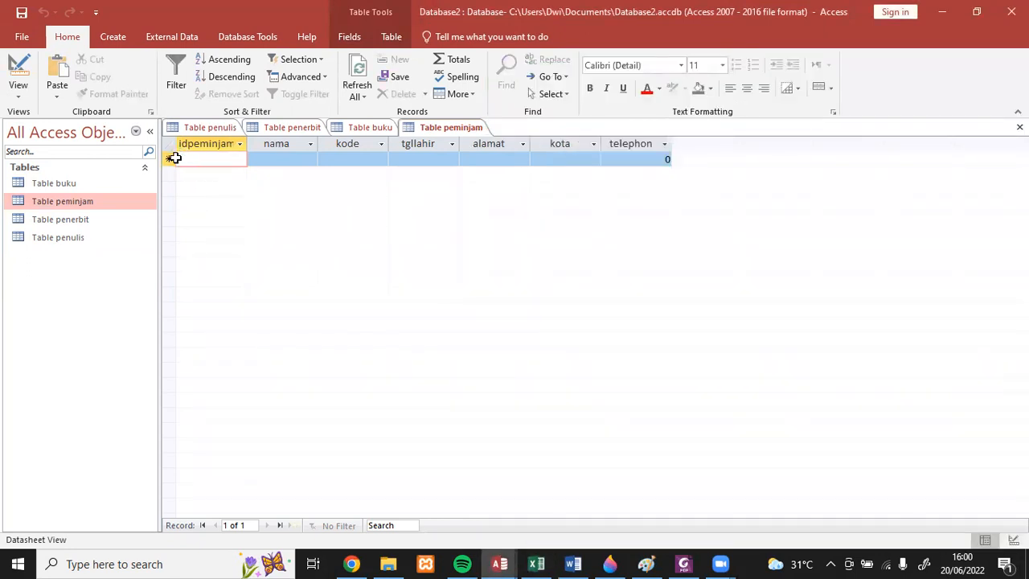
pyautogui.click(169, 159)
pyautogui.hotkey('ctrl', 'v')
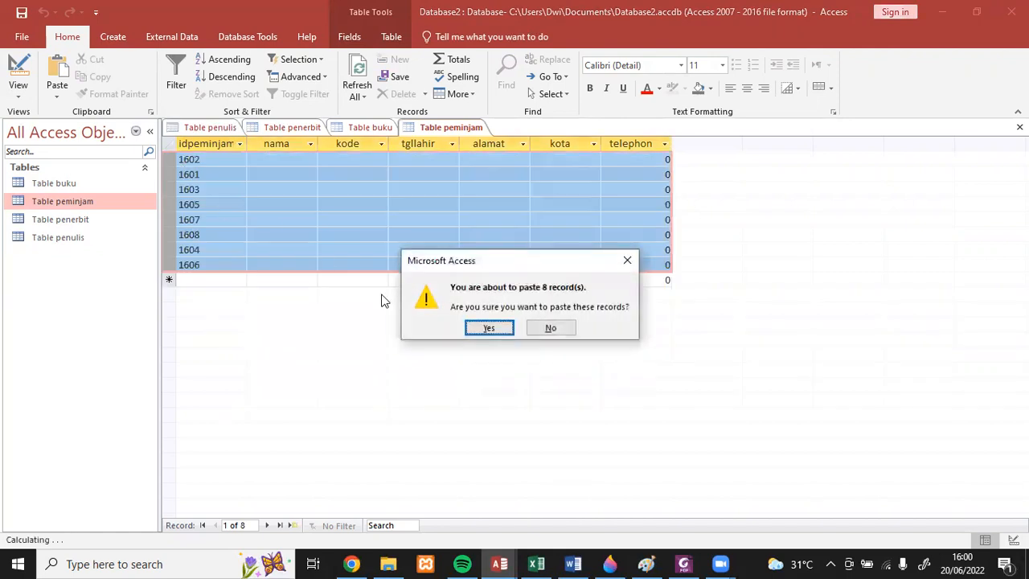
pyautogui.click(489, 329)
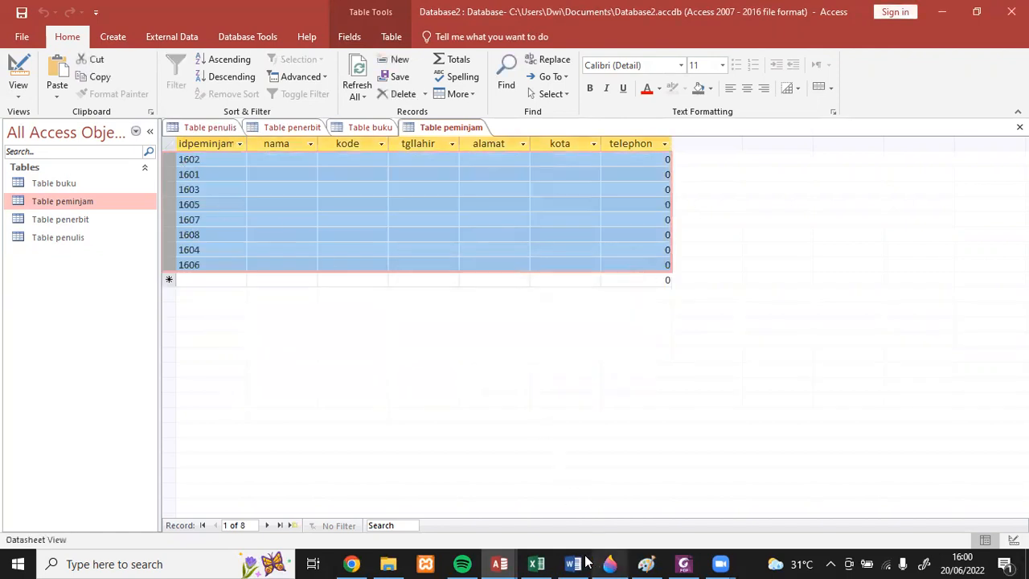
# - Copy the nama, kode, tgllahir and alamat data from Excel cells B34:E41 into the matching columns of Table peminjam
pyautogui.click(536, 563)
pyautogui.moveTo(603, 314); pyautogui.dragTo(794, 410)
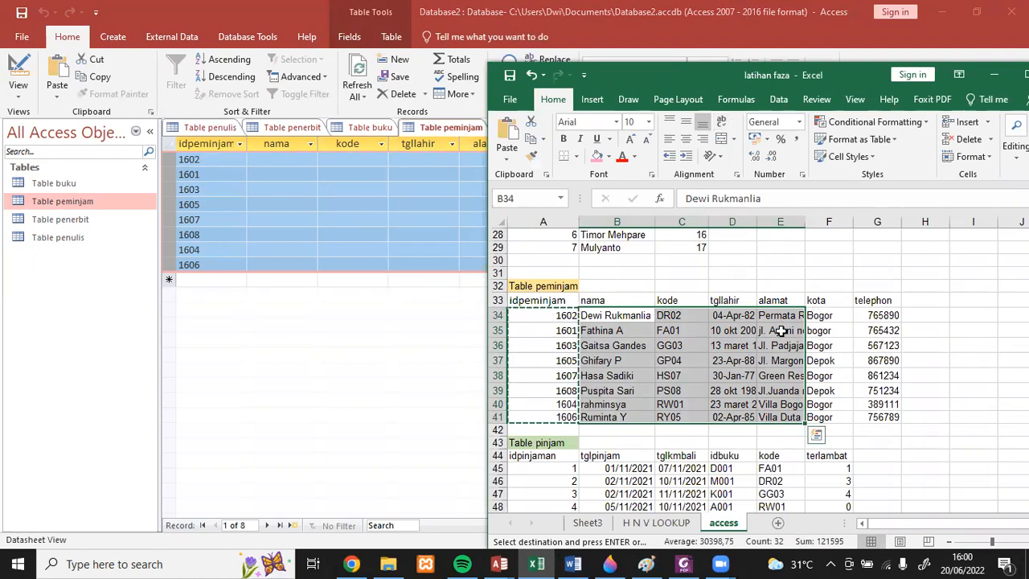
pyautogui.hotkey('ctrl', 'c')
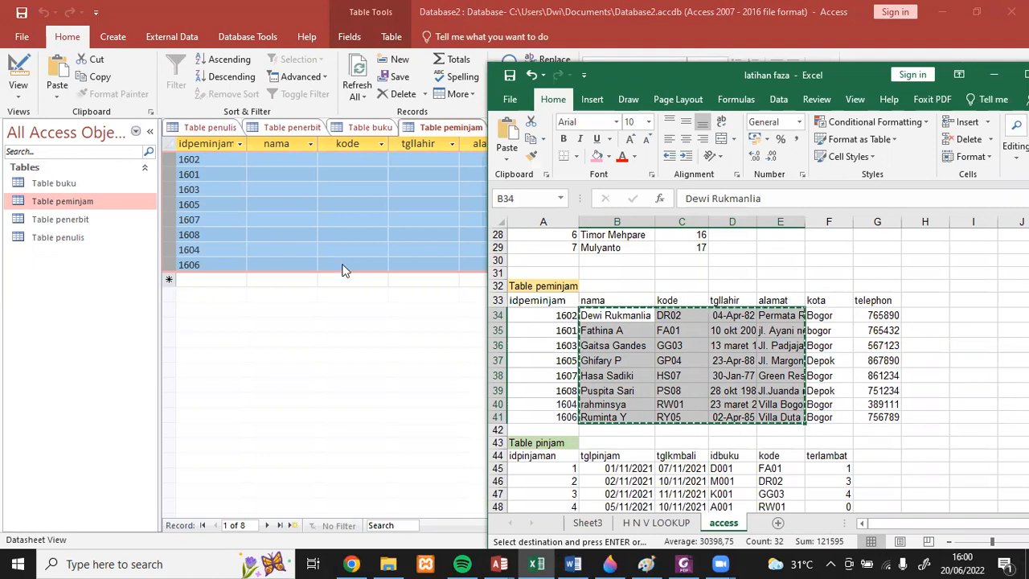
pyautogui.click(268, 158)
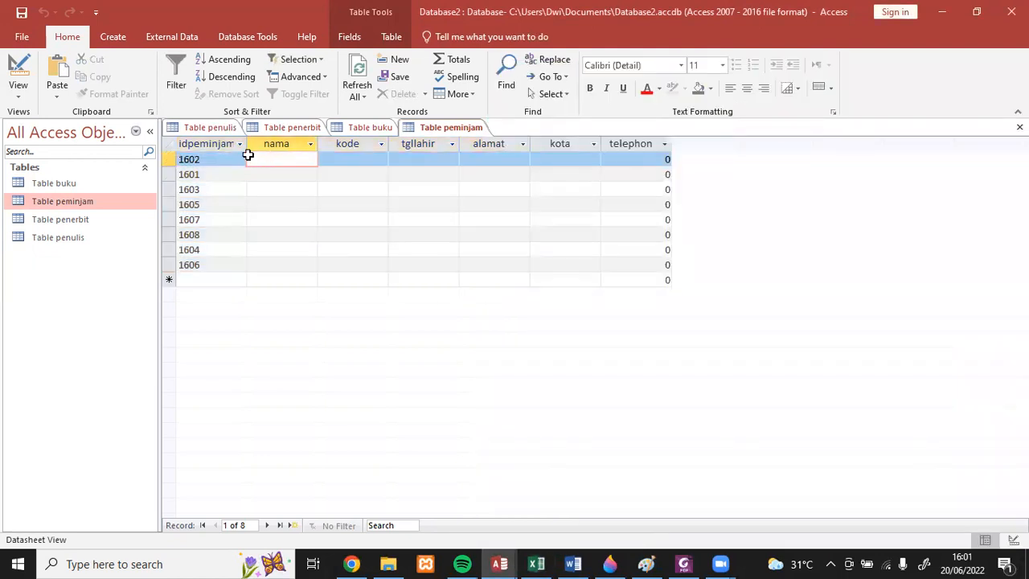
pyautogui.click(249, 158)
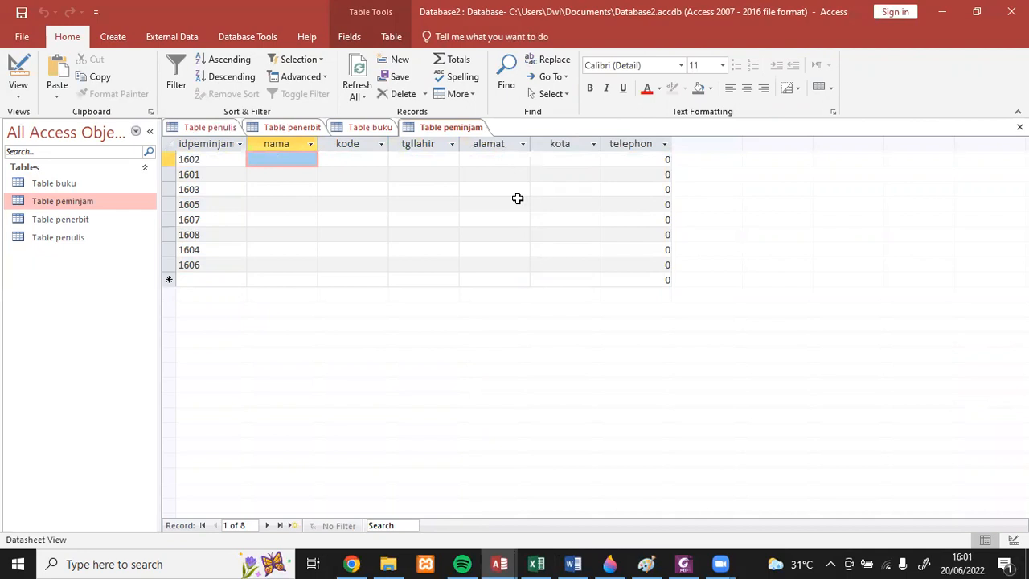
pyautogui.keyDown('shift'); pyautogui.click(512, 267); pyautogui.keyUp('shift')
pyautogui.hotkey('ctrl', 'v')
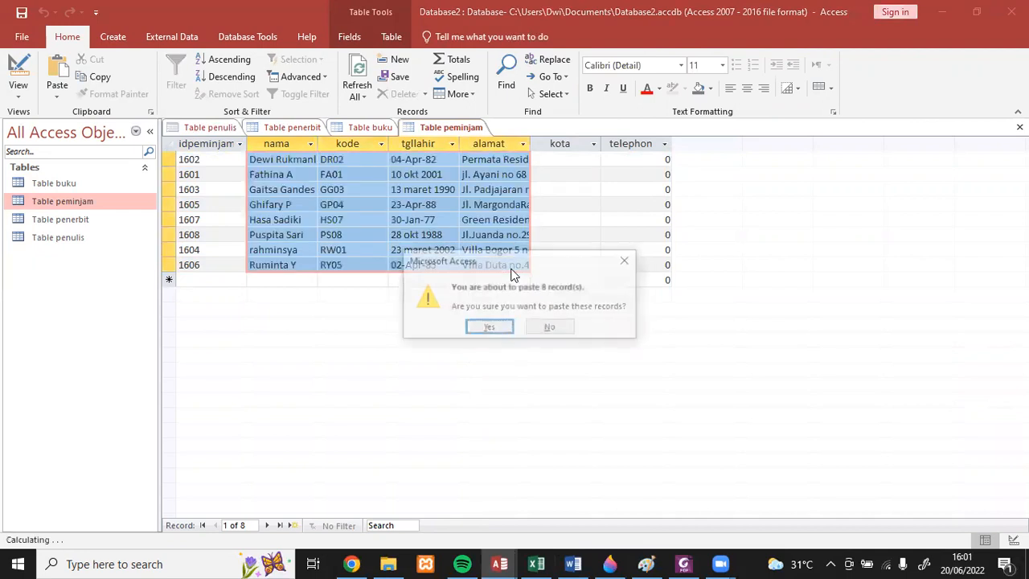
pyautogui.click(496, 327)
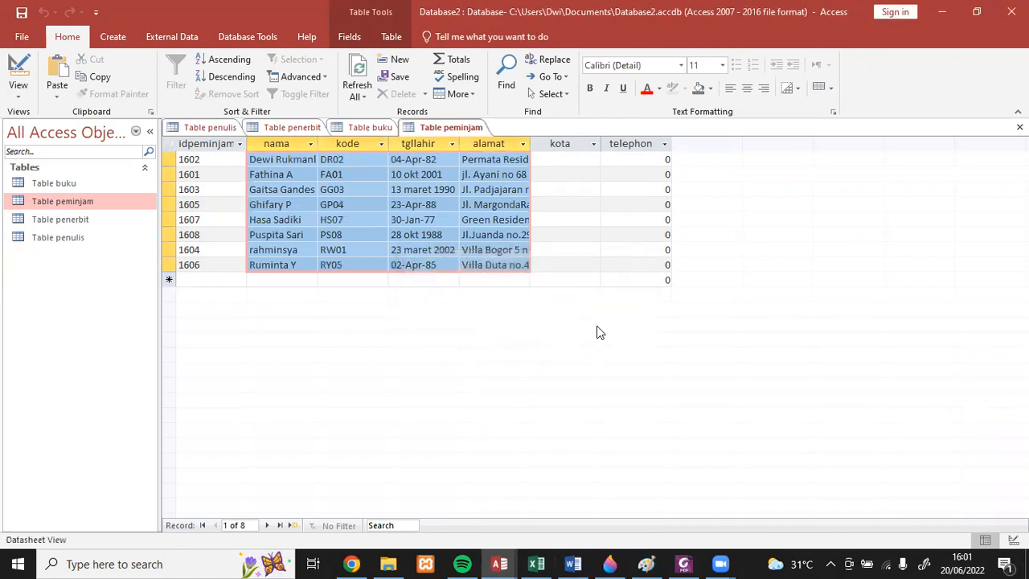
# - Check the kota column of Table peminjam against the Excel data and view the table's field list in Design View
pyautogui.click(562, 158)
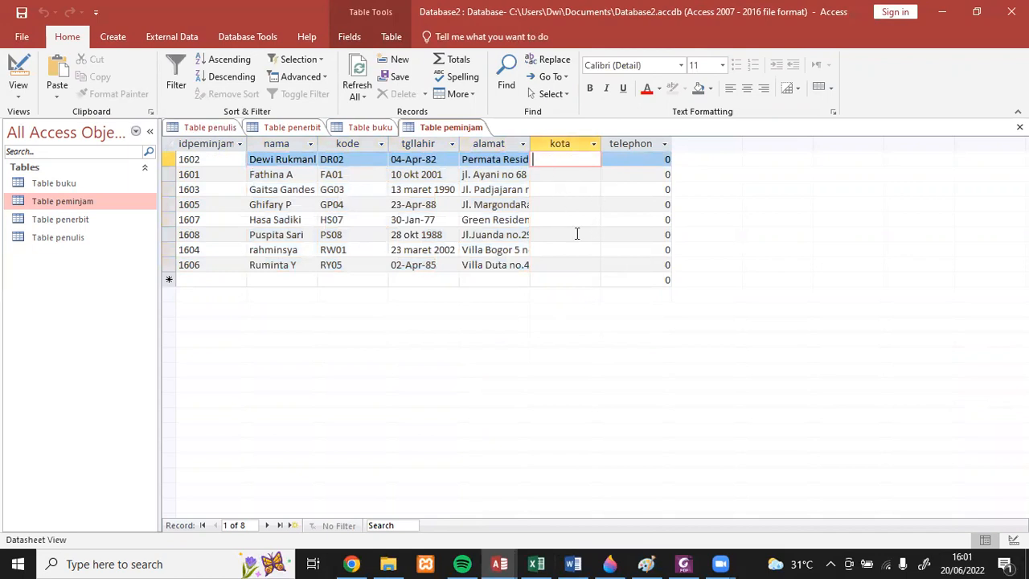
pyautogui.click(538, 562)
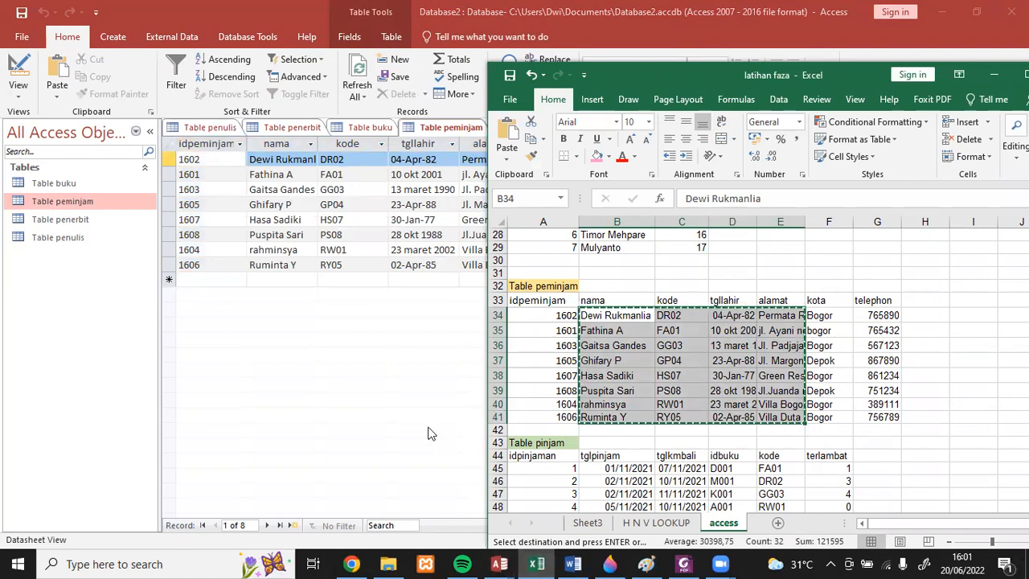
pyautogui.click(372, 419)
pyautogui.click(64, 201)
pyautogui.click(19, 96)
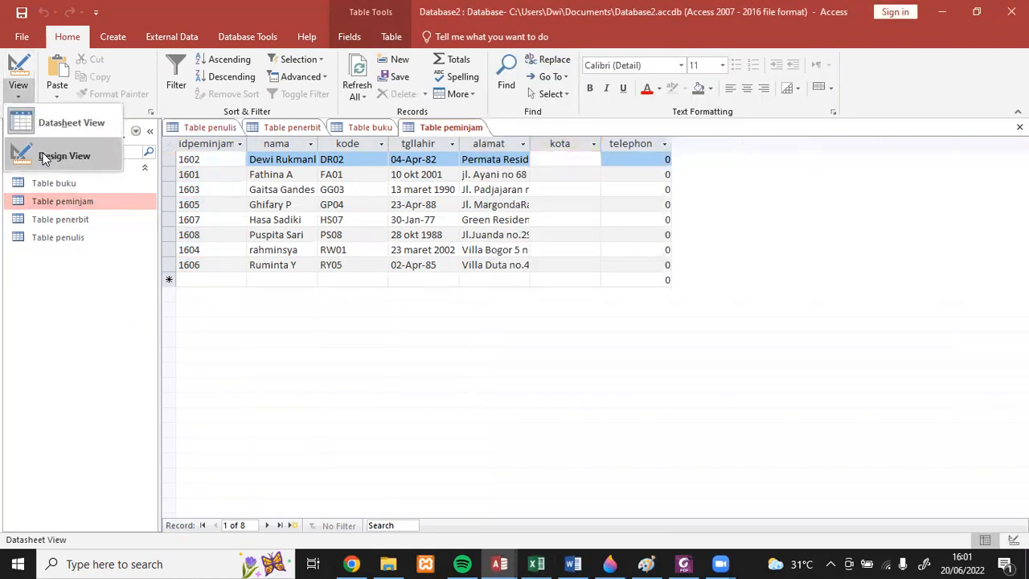
pyautogui.click(41, 154)
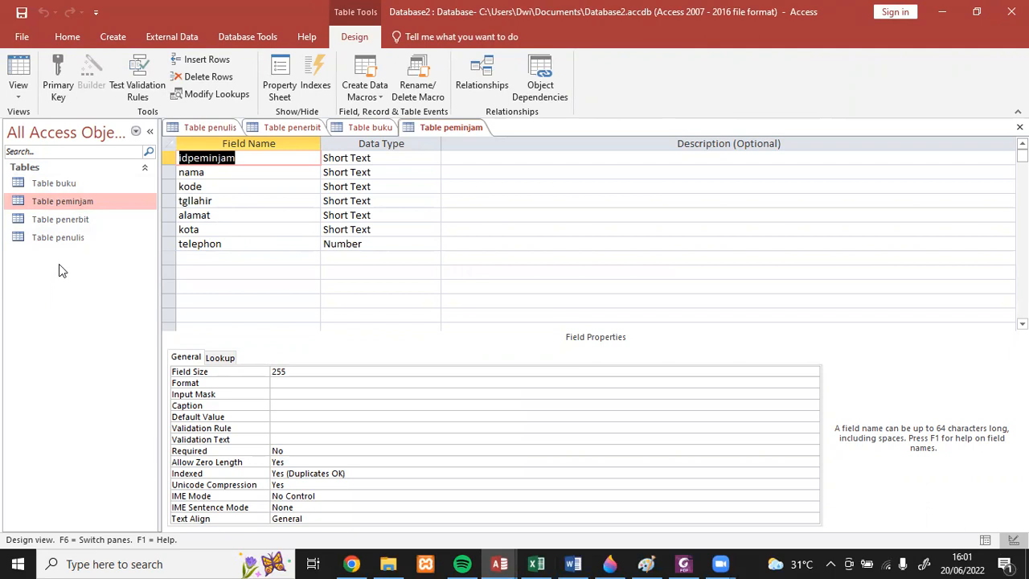
# - Create a new table in Design View with the Short Text fields idkota and kota
pyautogui.click(112, 36)
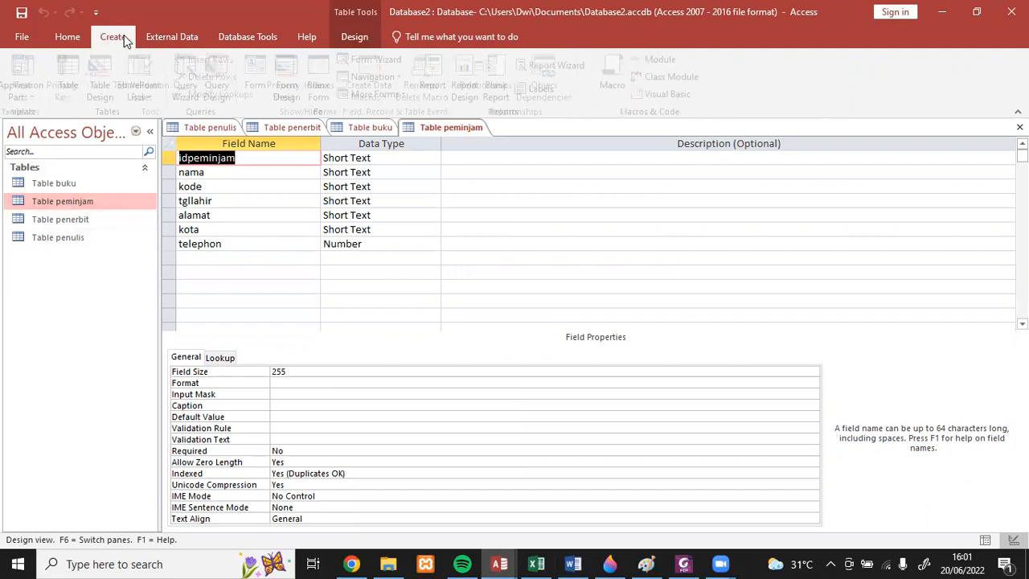
pyautogui.click(109, 73)
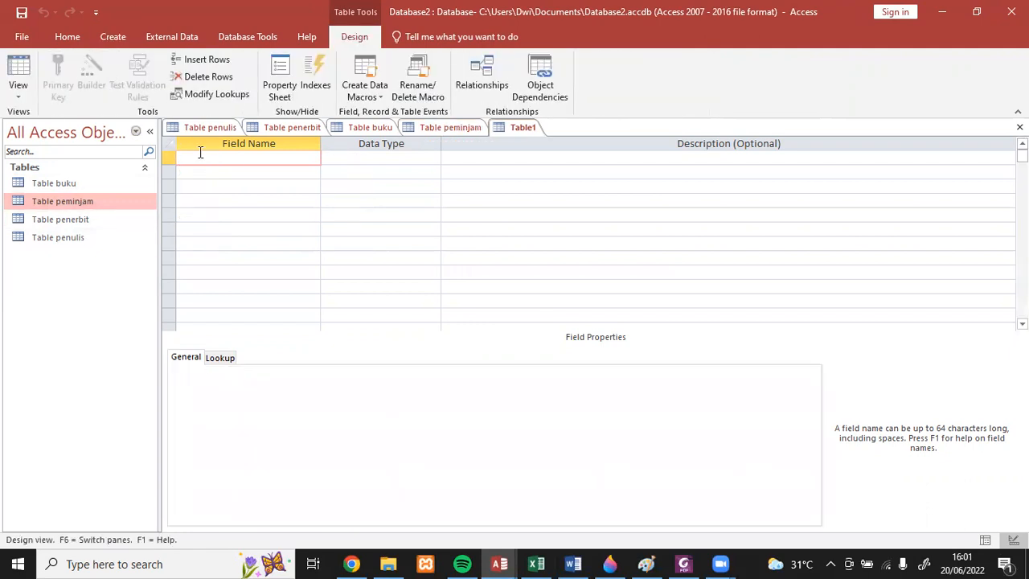
pyautogui.write('idkota')
pyautogui.click(217, 176)
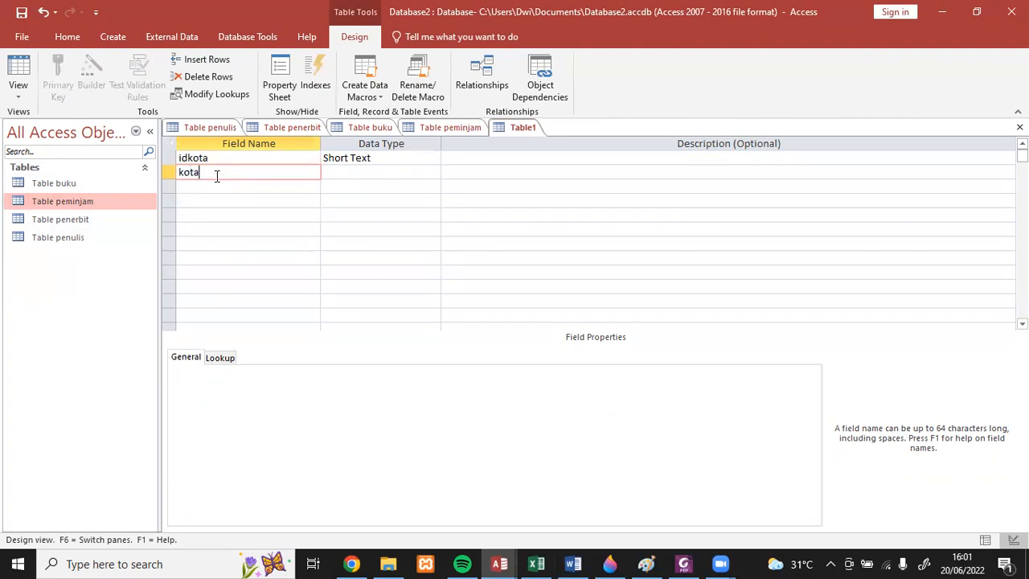
pyautogui.click(299, 186)
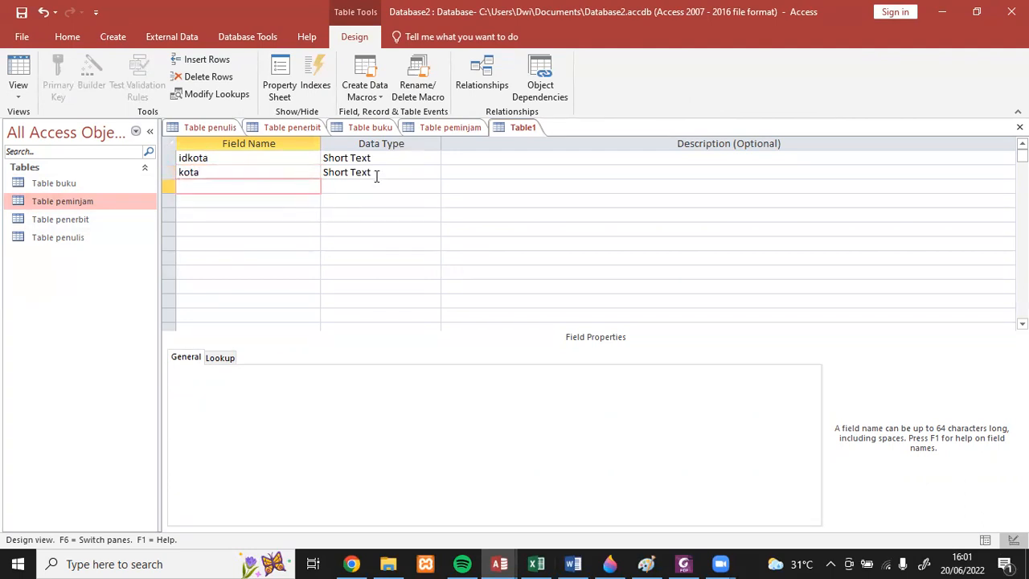
# - Save the new table as Table kota without creating a primary key
pyautogui.click(22, 12)
pyautogui.click(474, 198)
pyautogui.press('BackSpace')
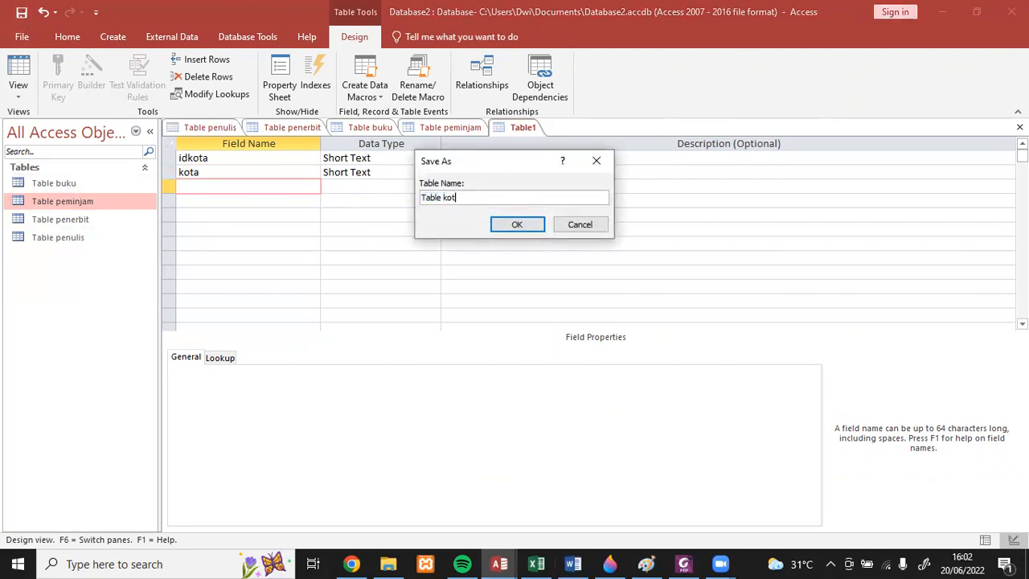
pyautogui.click(510, 223)
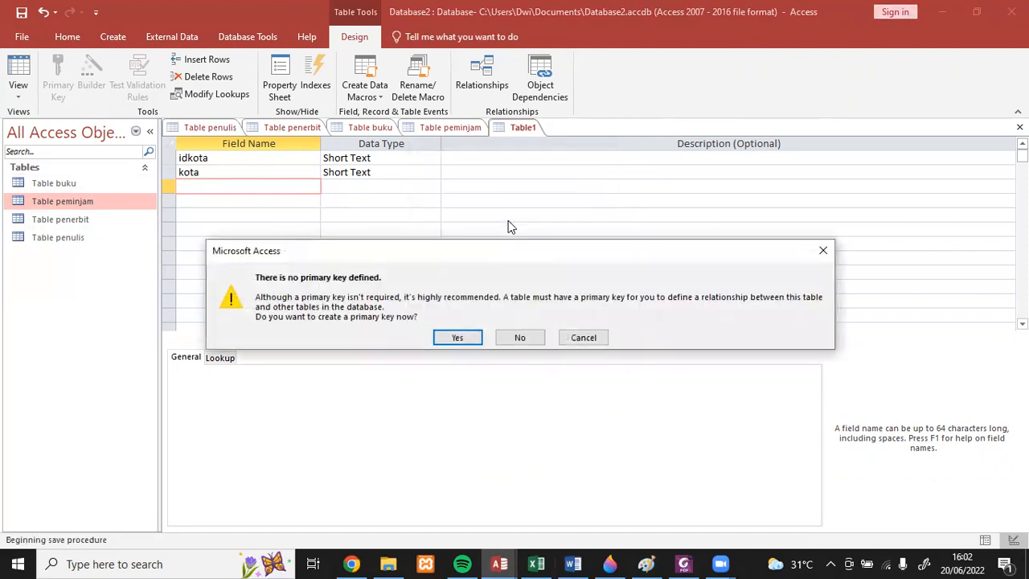
pyautogui.click(529, 339)
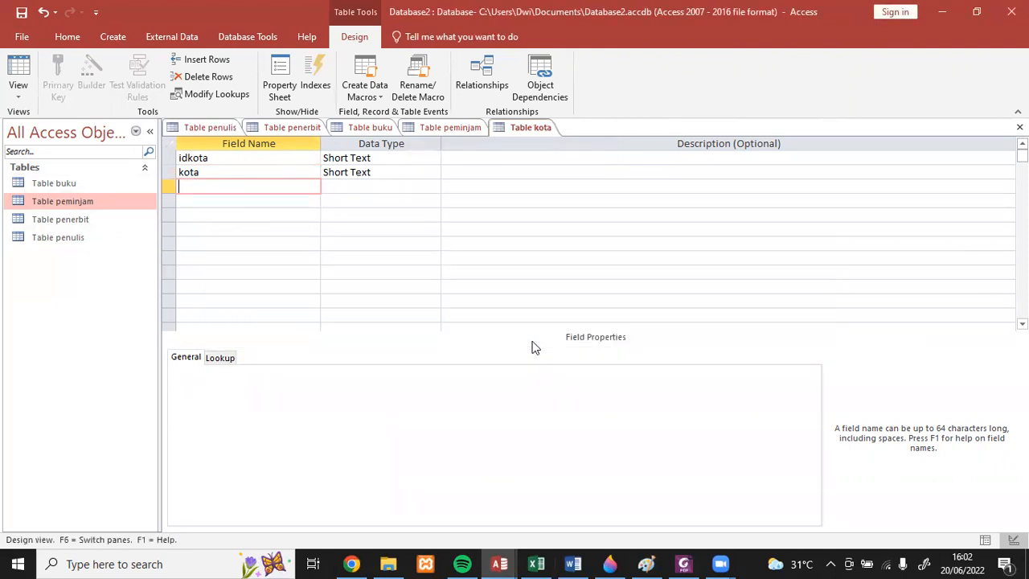
# - Enter two records in the datasheet of Table kota: idkota 1 as Bogor and idkota 2 as Depok
pyautogui.doubleClick(78, 201)
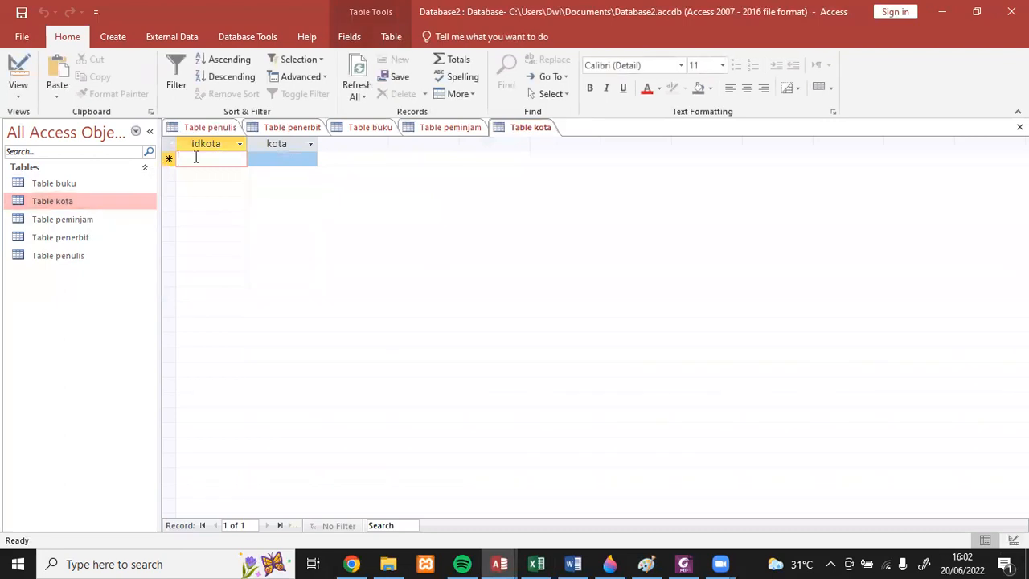
pyautogui.write('1')
pyautogui.press('Tab')
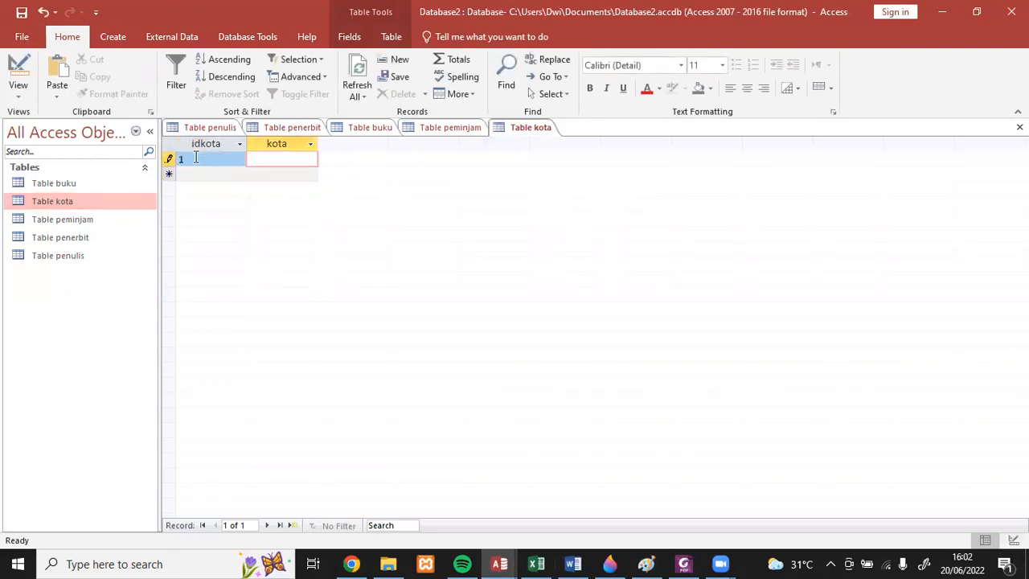
pyautogui.write('Bogor')
pyautogui.press('Tab')
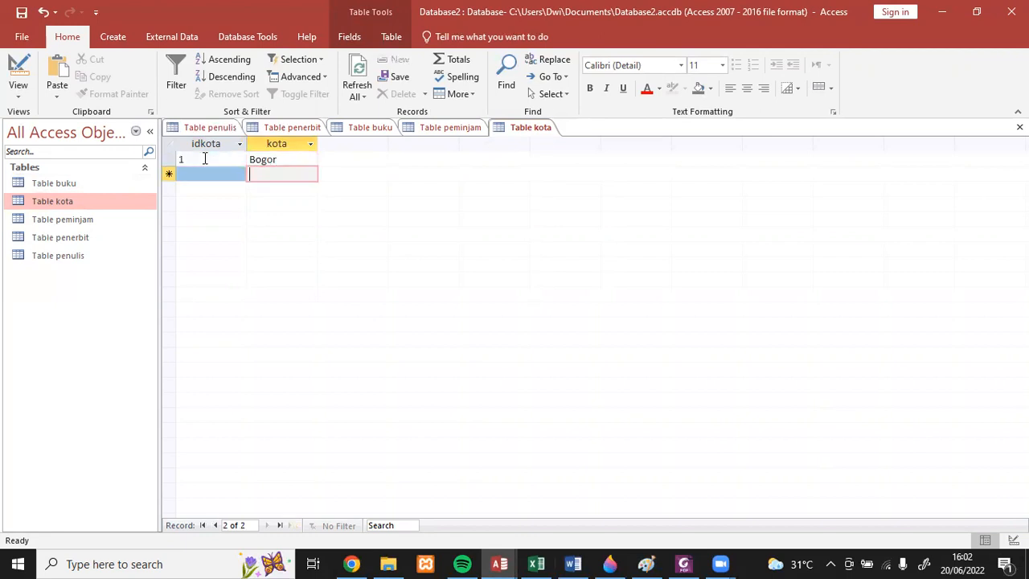
pyautogui.hotkey('shift', 'Tab')
pyautogui.write('2')
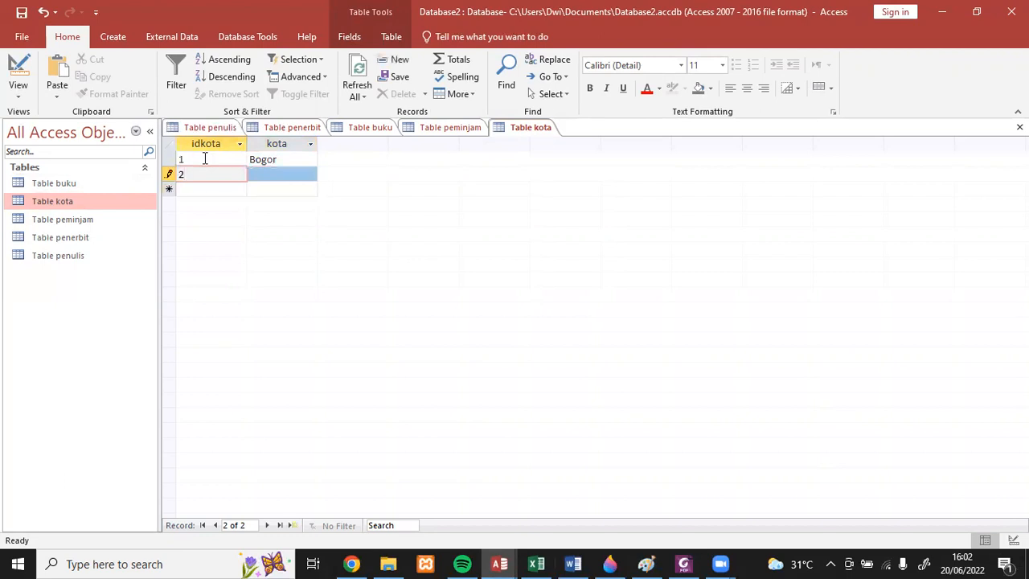
pyautogui.press('Tab')
pyautogui.write('Depok')
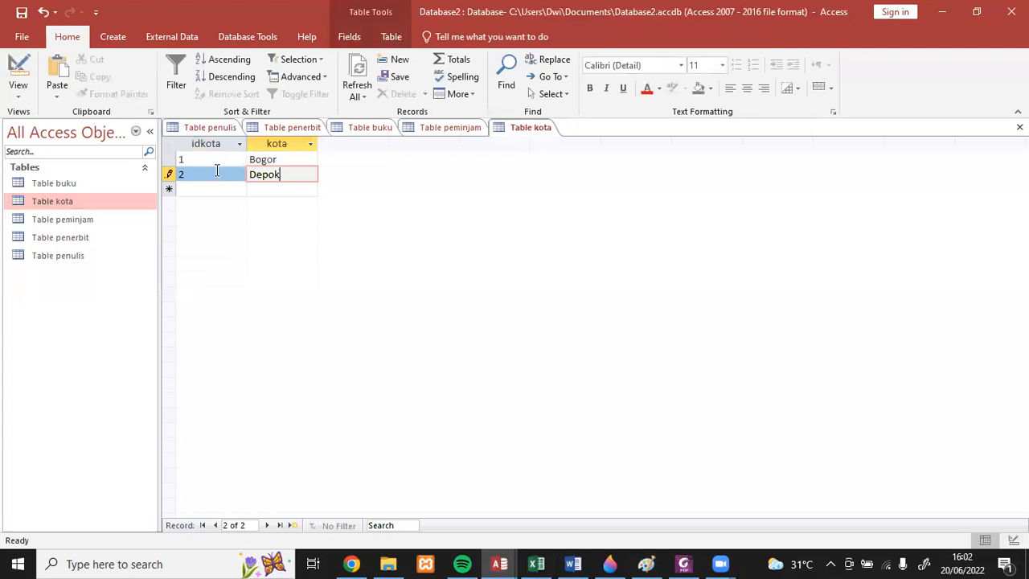
pyautogui.click(259, 187)
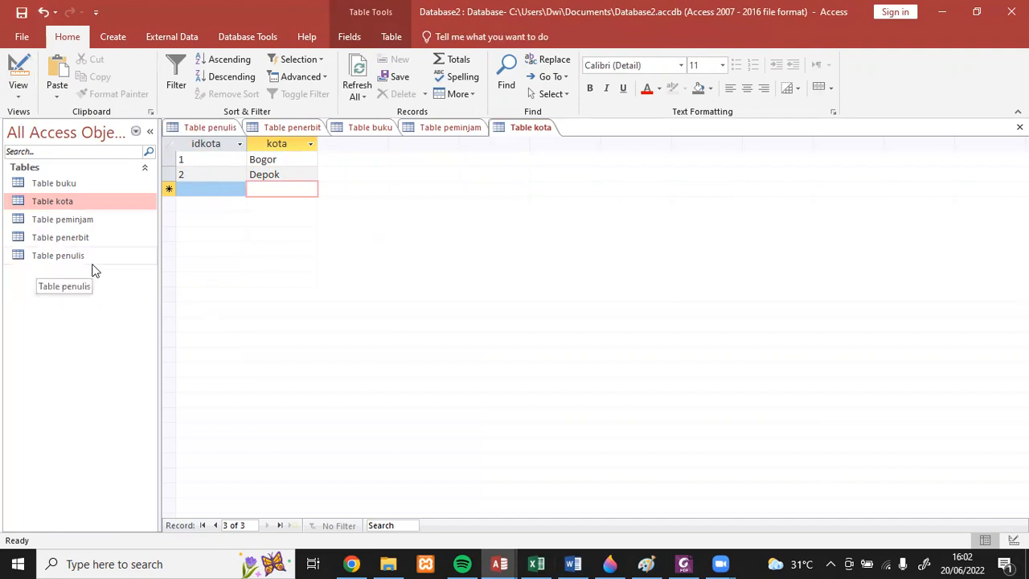
# - Open Table peminjam in Design View and start the Lookup Wizard for its kota field, allowing the wizard file to open
pyautogui.doubleClick(90, 222)
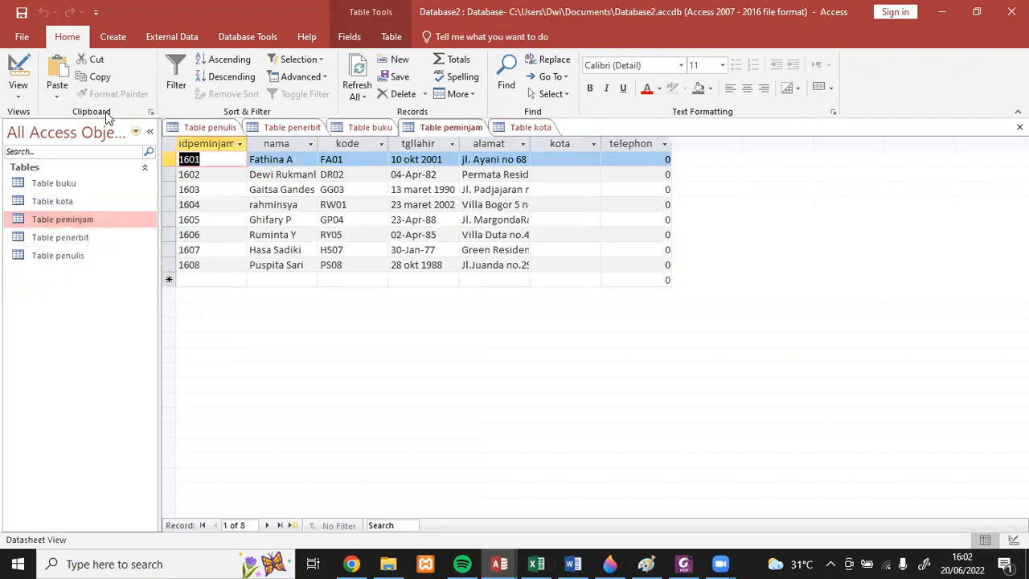
pyautogui.click(18, 95)
pyautogui.click(26, 153)
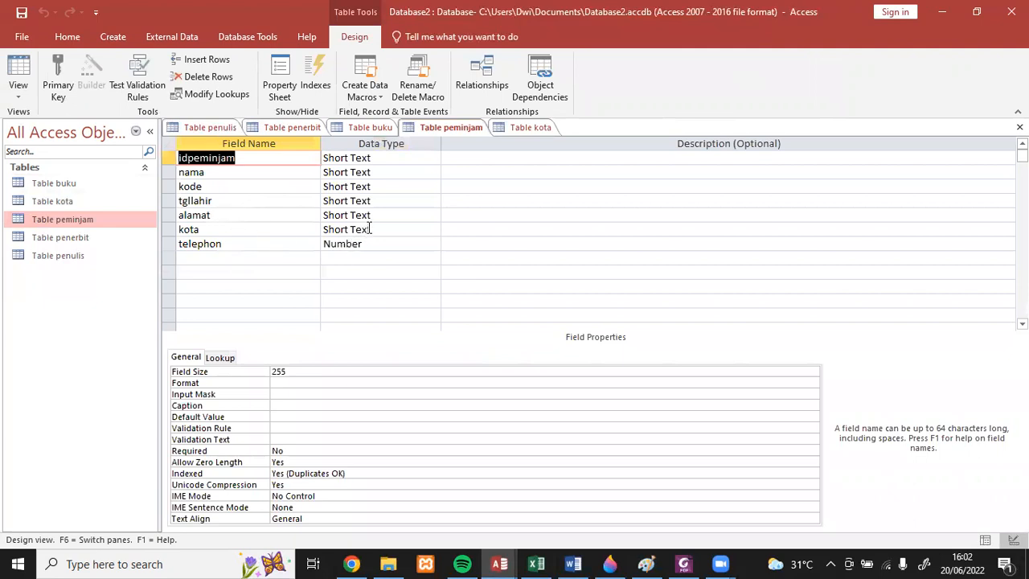
pyautogui.click(370, 229)
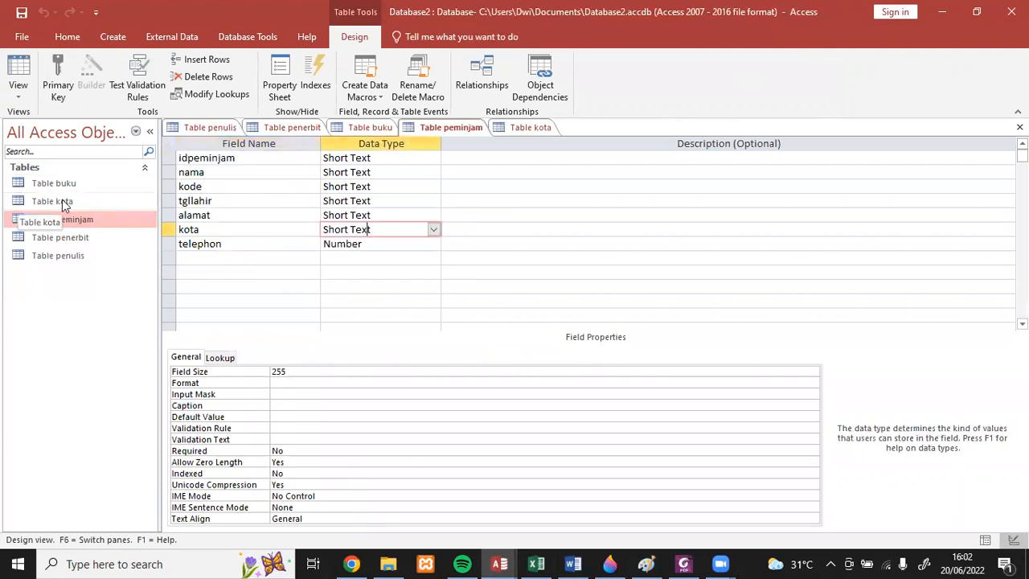
pyautogui.click(433, 230)
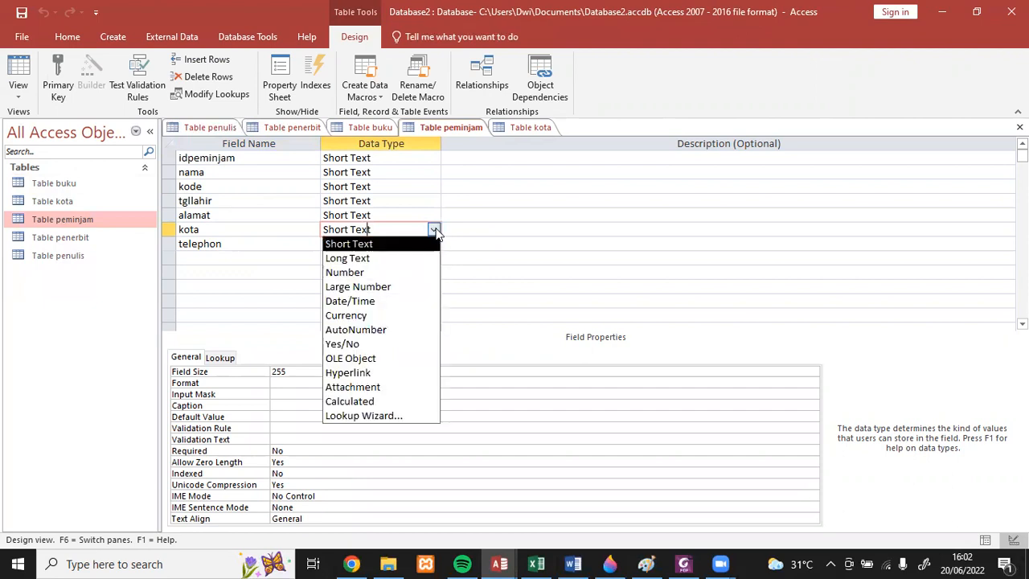
pyautogui.click(407, 419)
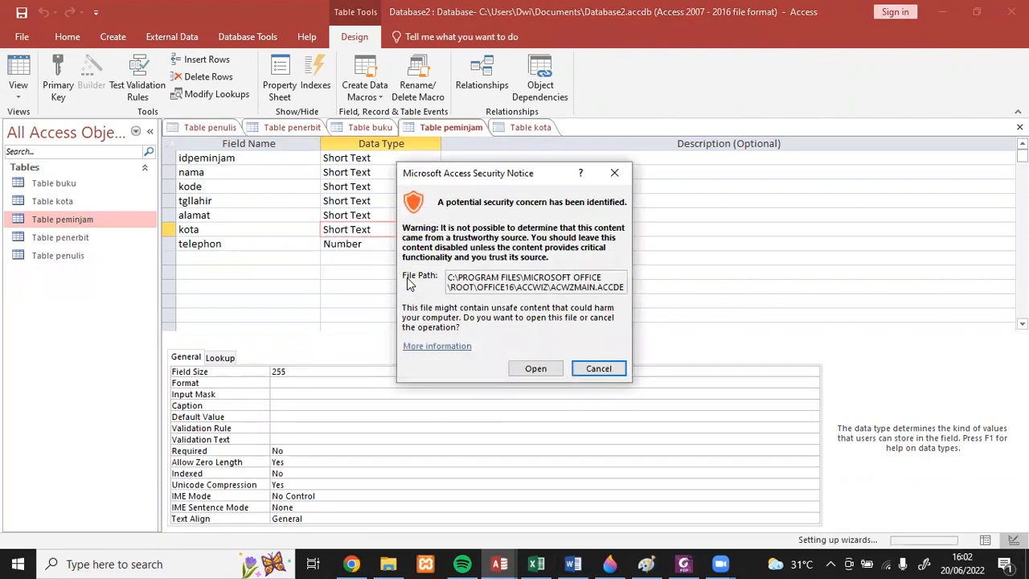
pyautogui.click(526, 368)
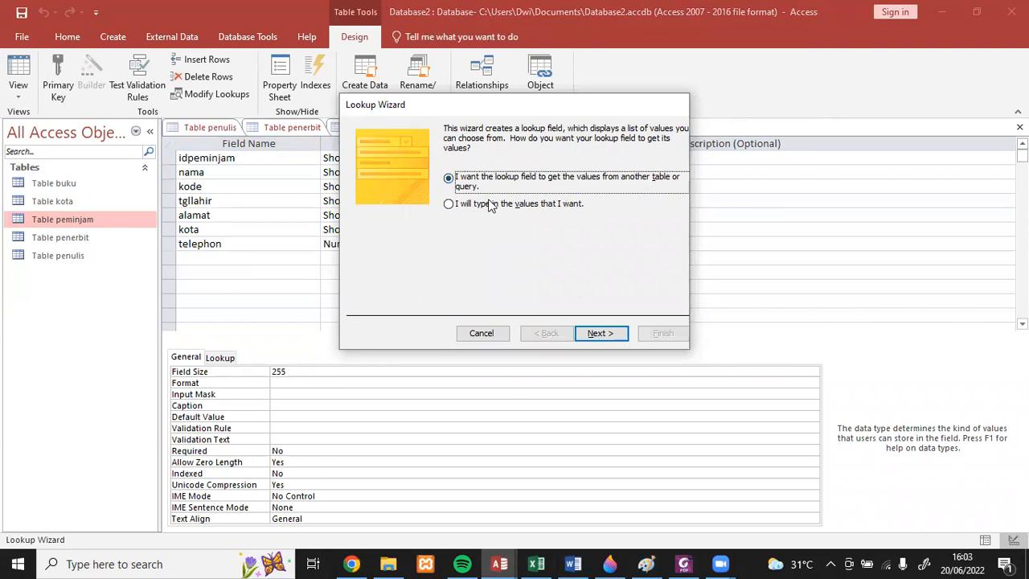
# - Have the lookup take its values from another table, using the kota field of Table kota
pyautogui.click(595, 339)
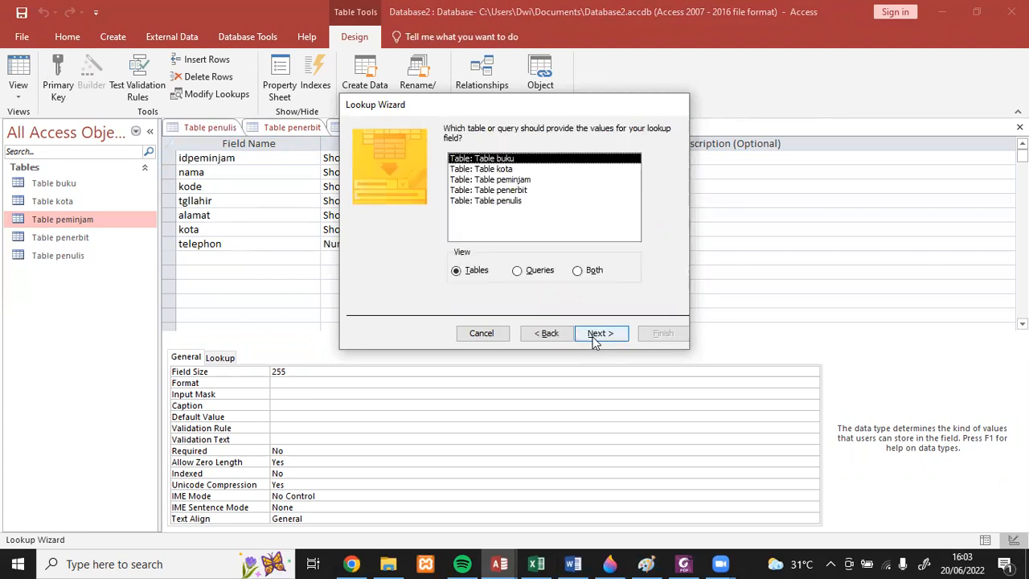
pyautogui.click(485, 170)
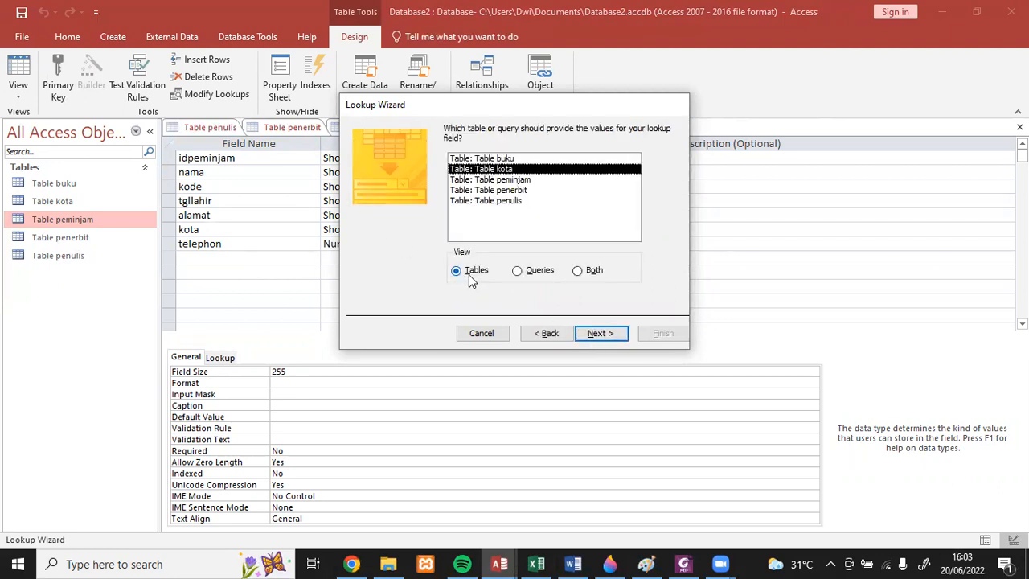
pyautogui.click(585, 341)
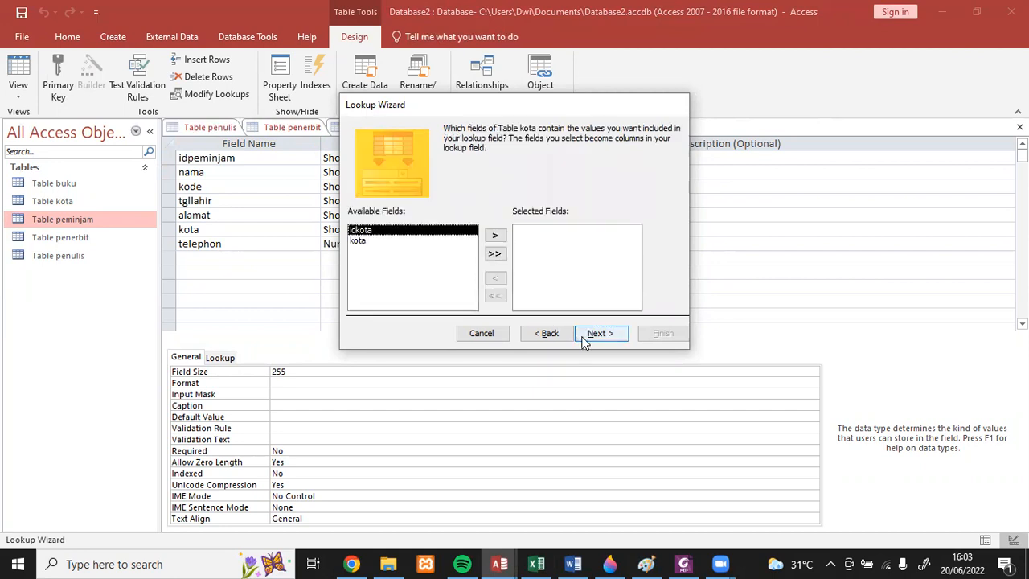
pyautogui.click(370, 243)
pyautogui.click(494, 235)
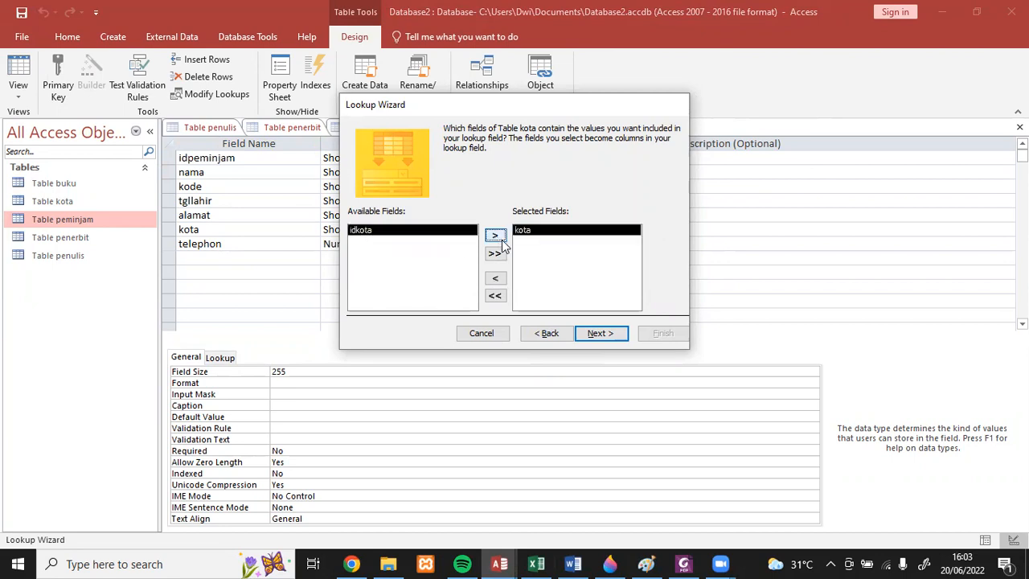
# - Sort the lookup list by kota ascending, then finish the lookup field with the label kota and save the table
pyautogui.click(598, 335)
pyautogui.click(472, 177)
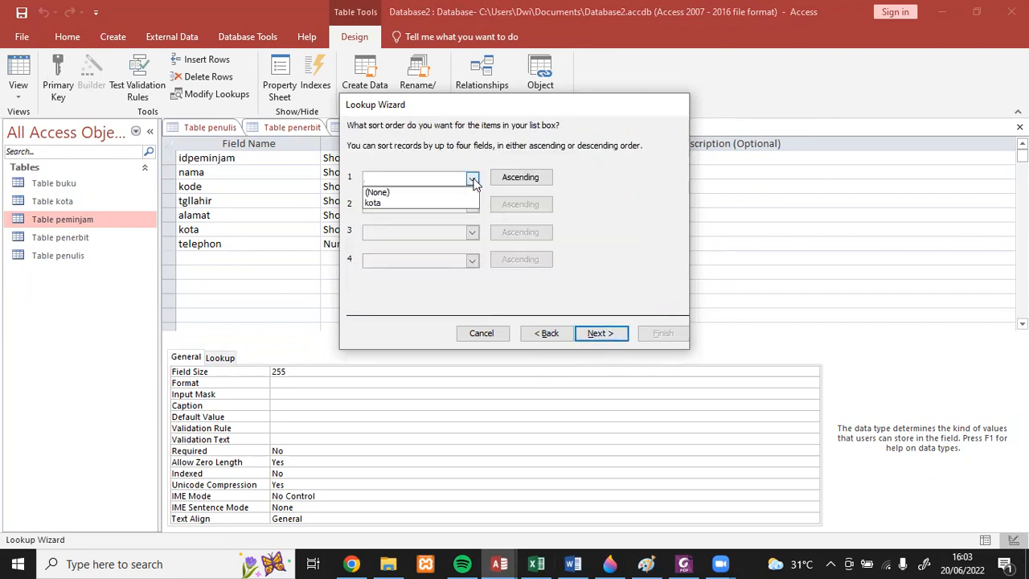
pyautogui.click(462, 203)
pyautogui.click(604, 334)
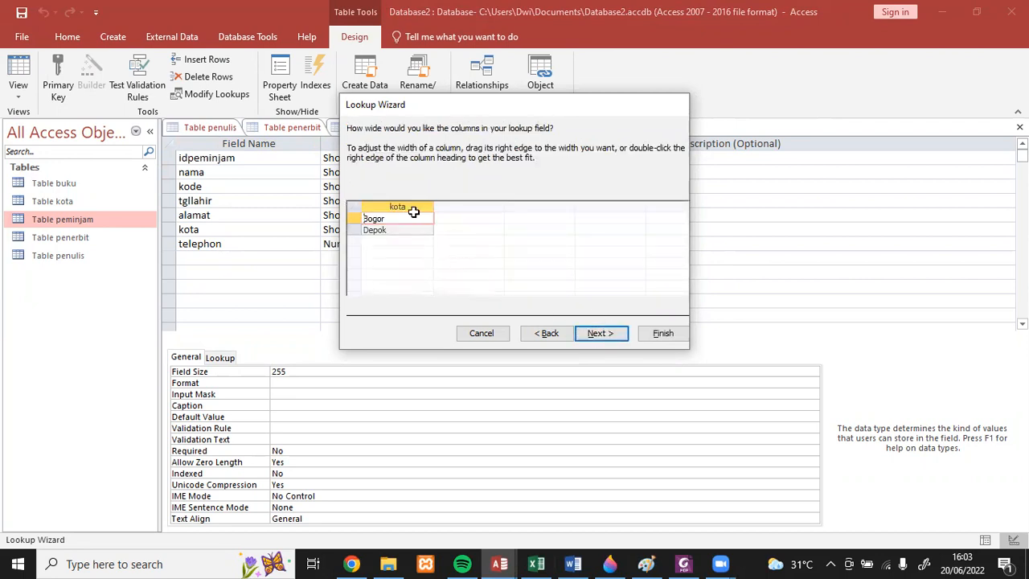
pyautogui.click(607, 336)
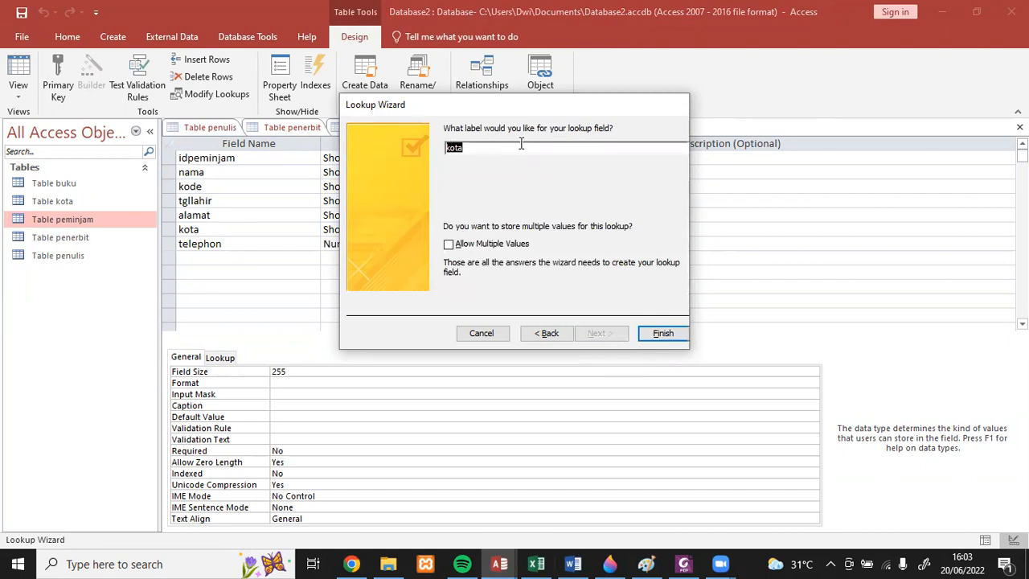
pyautogui.click(660, 336)
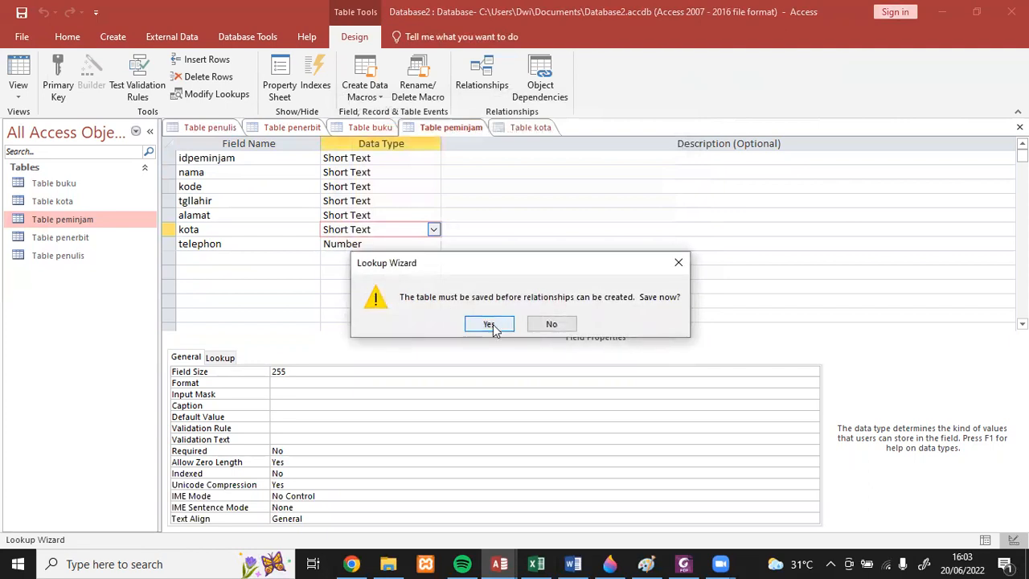
pyautogui.click(488, 325)
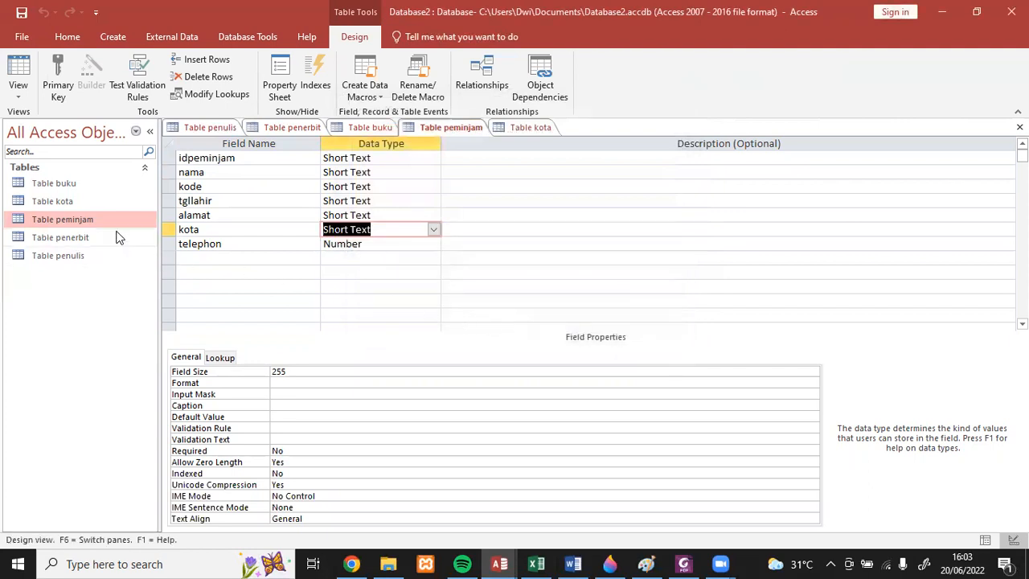
# - Open the datasheet of Table peminjam and choose Bogor as the kota of the first record
pyautogui.doubleClick(93, 218)
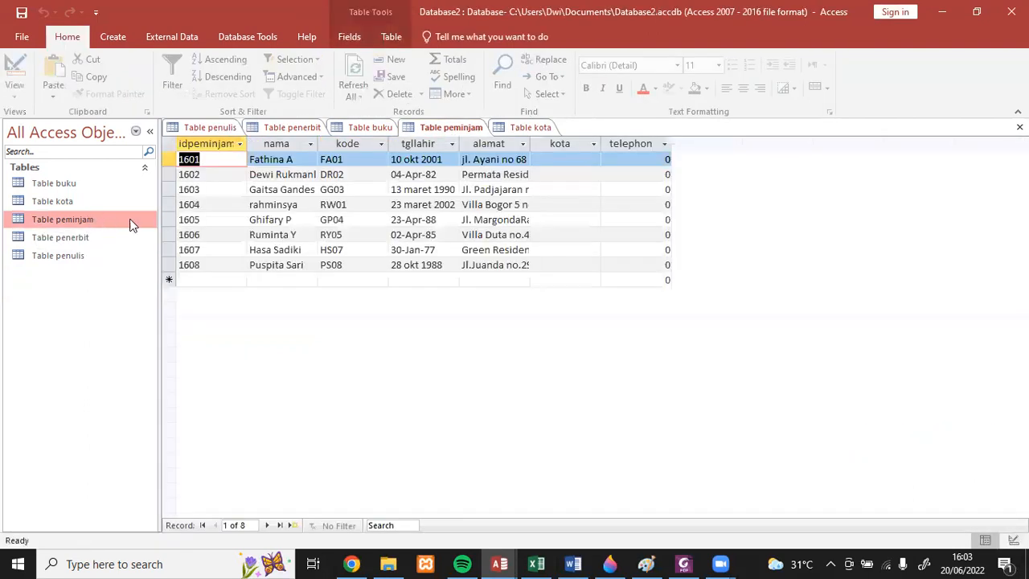
pyautogui.click(565, 158)
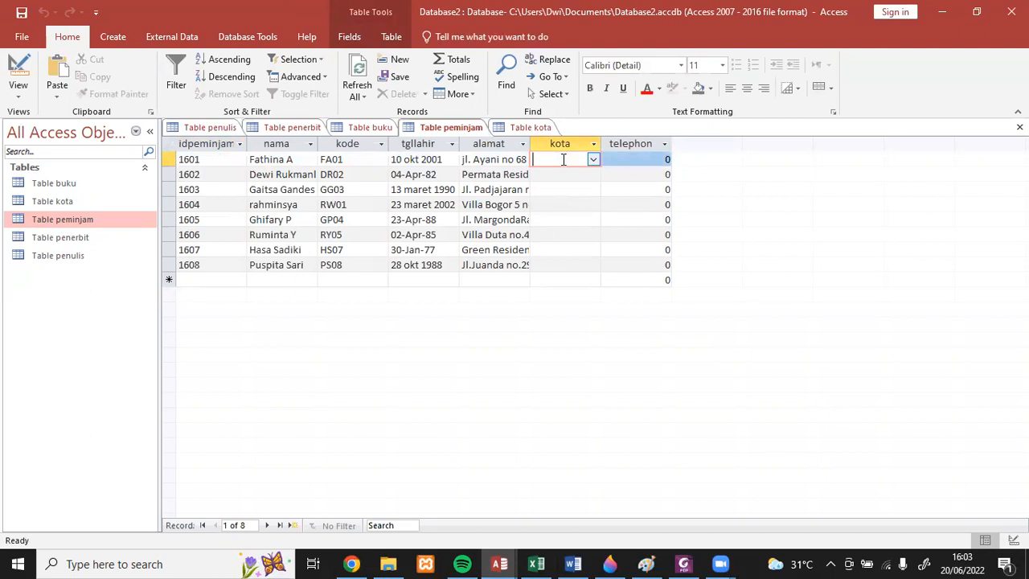
pyautogui.click(593, 159)
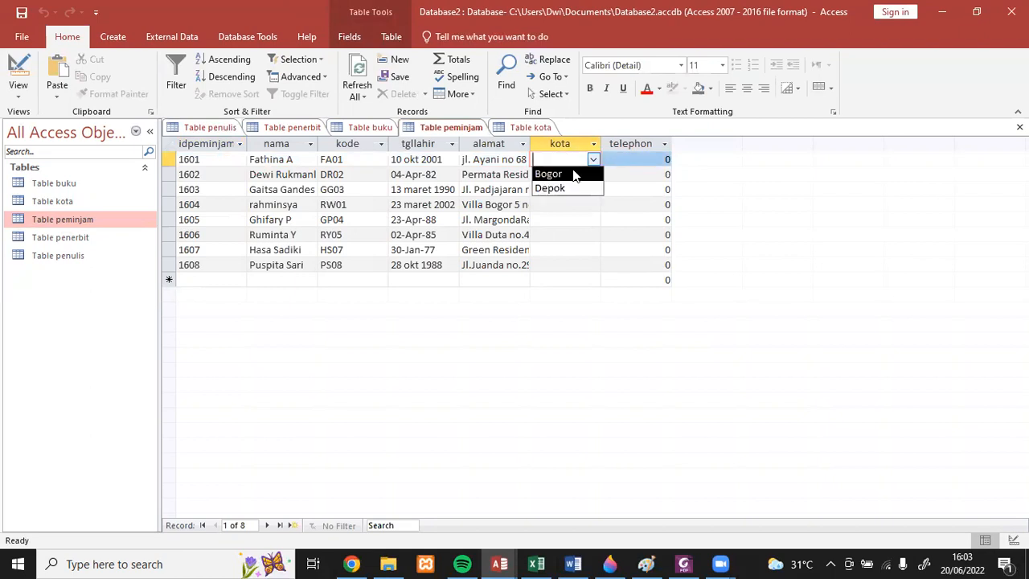
pyautogui.click(570, 174)
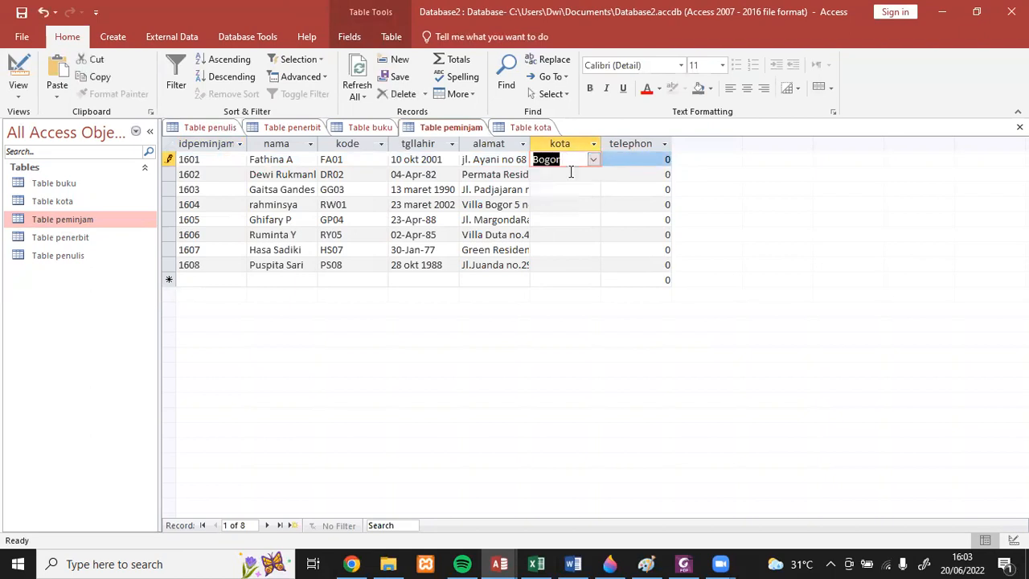
# - Place the Access window beside the Excel data and set kota to Bogor for the second and third records of Table peminjam
pyautogui.click(565, 175)
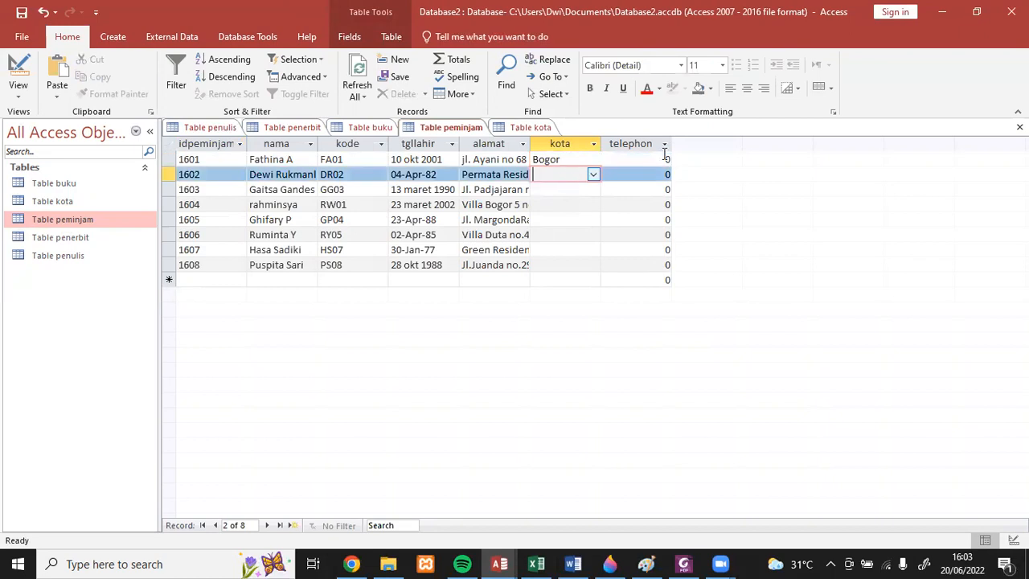
pyautogui.click(978, 13)
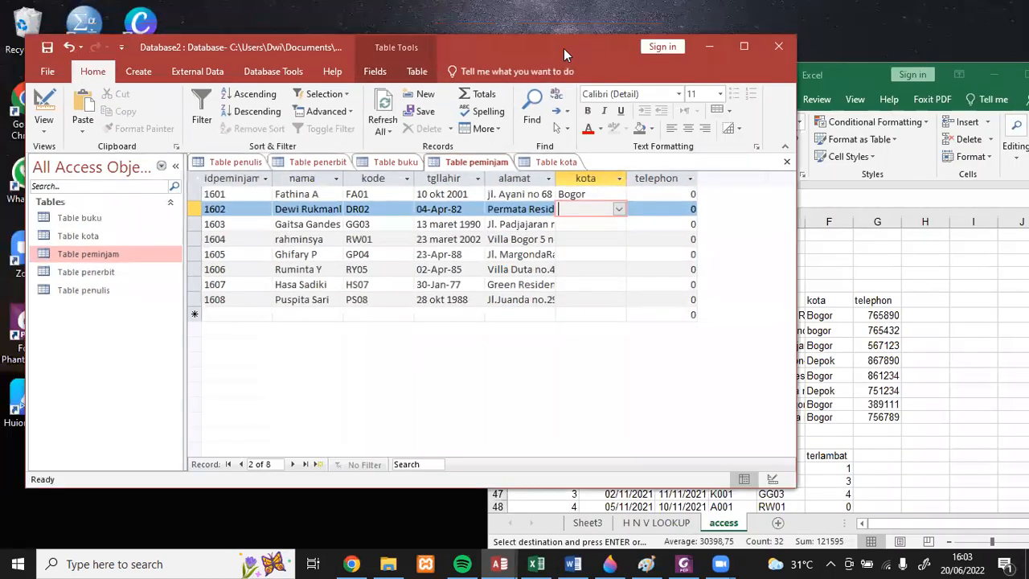
pyautogui.moveTo(590, 53); pyautogui.dragTo(406, 61)
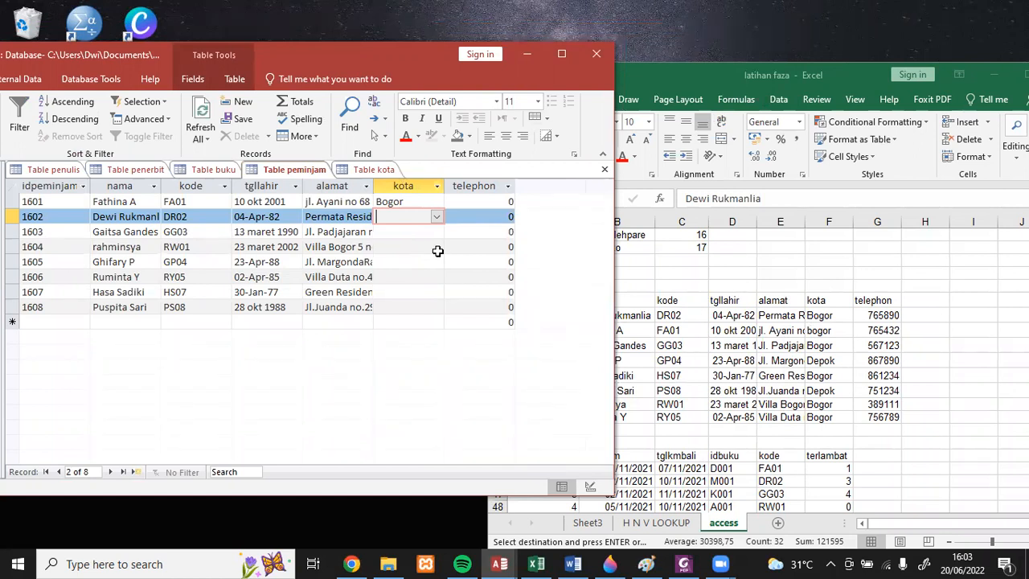
pyautogui.click(435, 219)
pyautogui.click(434, 231)
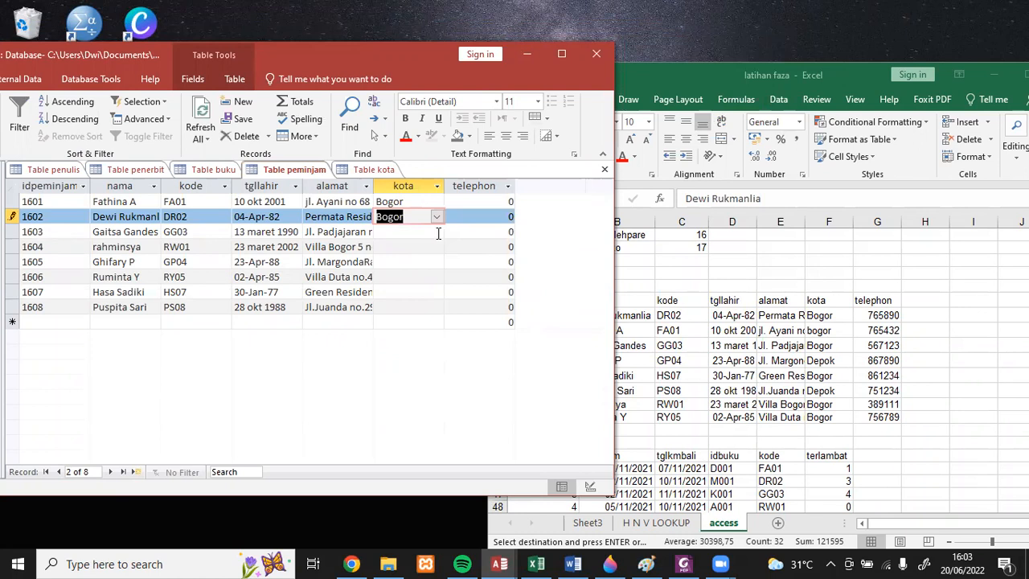
pyautogui.click(437, 237)
pyautogui.click(435, 232)
pyautogui.click(426, 246)
# - Set kota to Depok, Bogor and Depok for the fourth, fifth and sixth records of Table peminjam
pyautogui.click(435, 248)
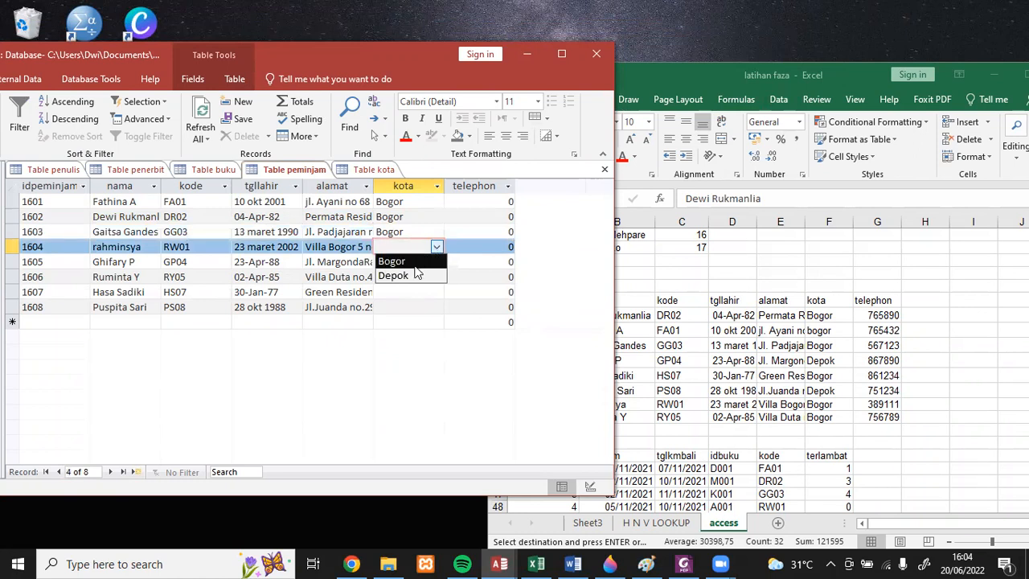
pyautogui.click(419, 275)
pyautogui.click(427, 261)
pyautogui.click(436, 261)
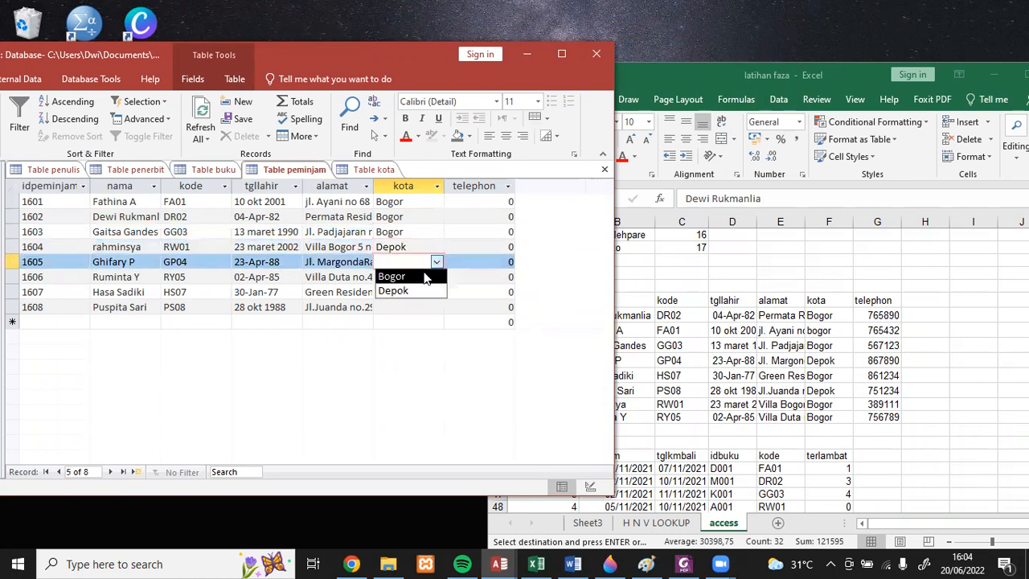
pyautogui.click(423, 276)
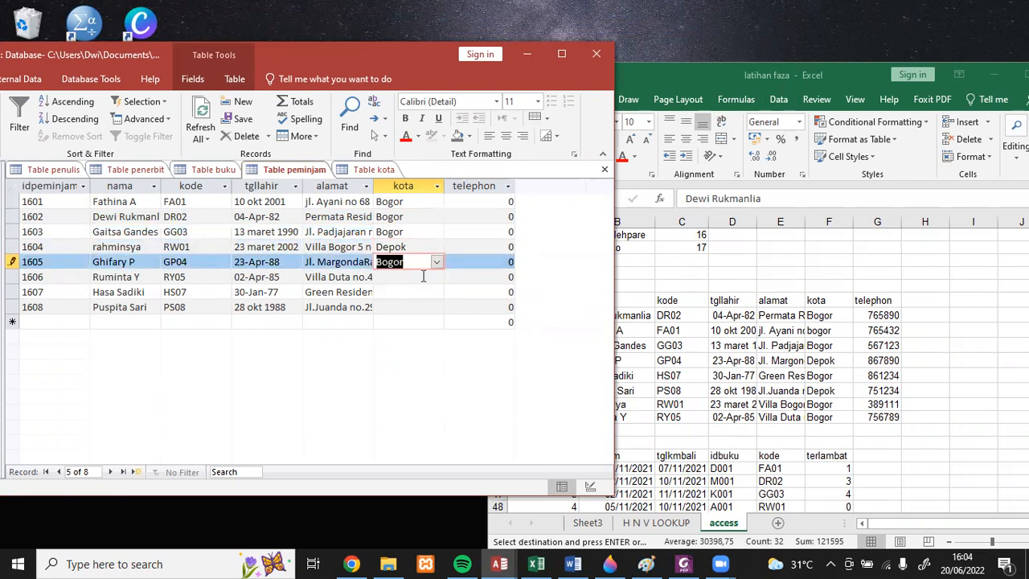
pyautogui.click(428, 279)
pyautogui.click(435, 280)
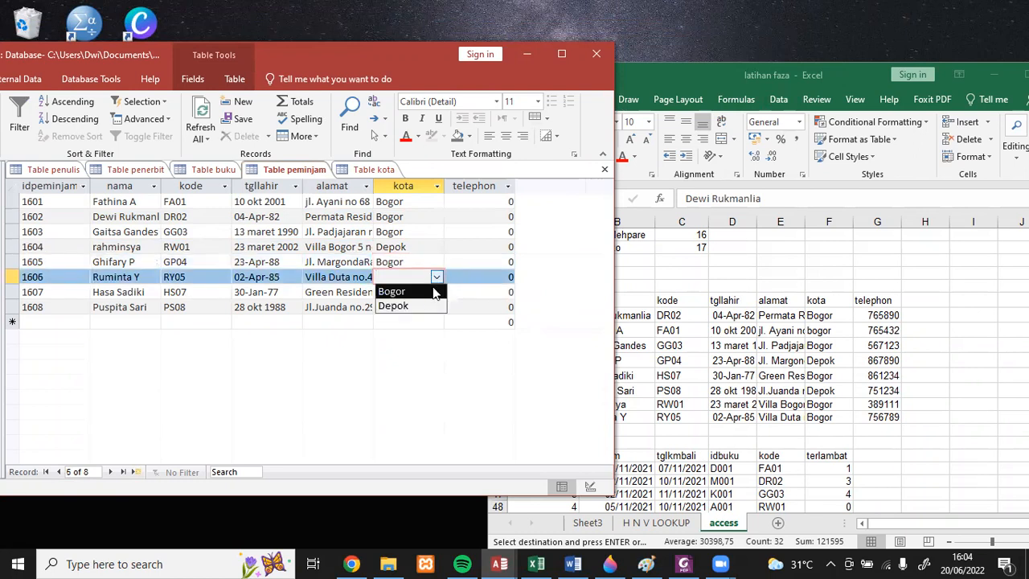
pyautogui.click(425, 304)
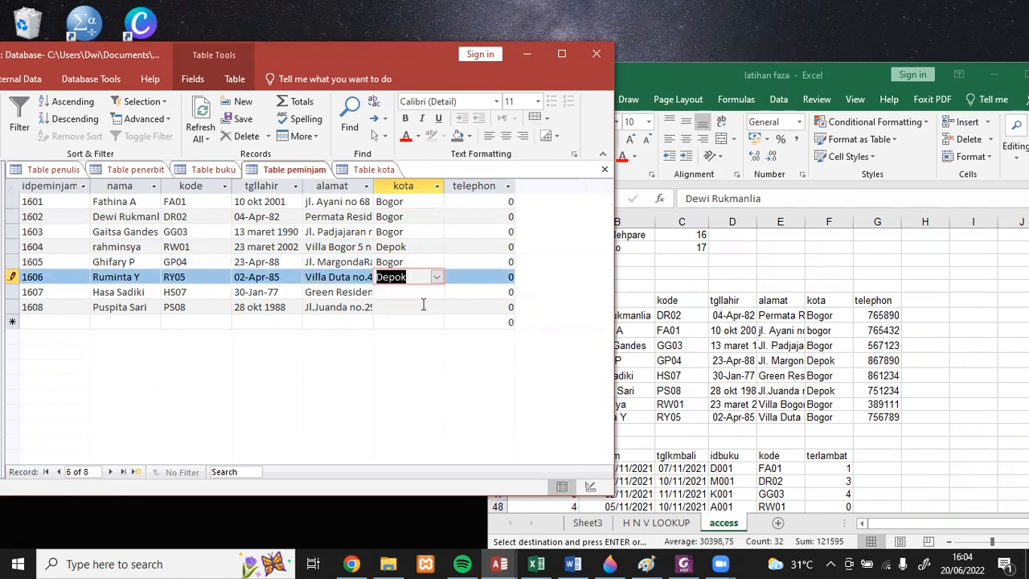
# - Set kota to Bogor for the seventh and eighth records of Table peminjam
pyautogui.click(418, 292)
pyautogui.click(436, 291)
pyautogui.click(425, 306)
pyautogui.click(434, 307)
pyautogui.click(436, 307)
pyautogui.click(422, 321)
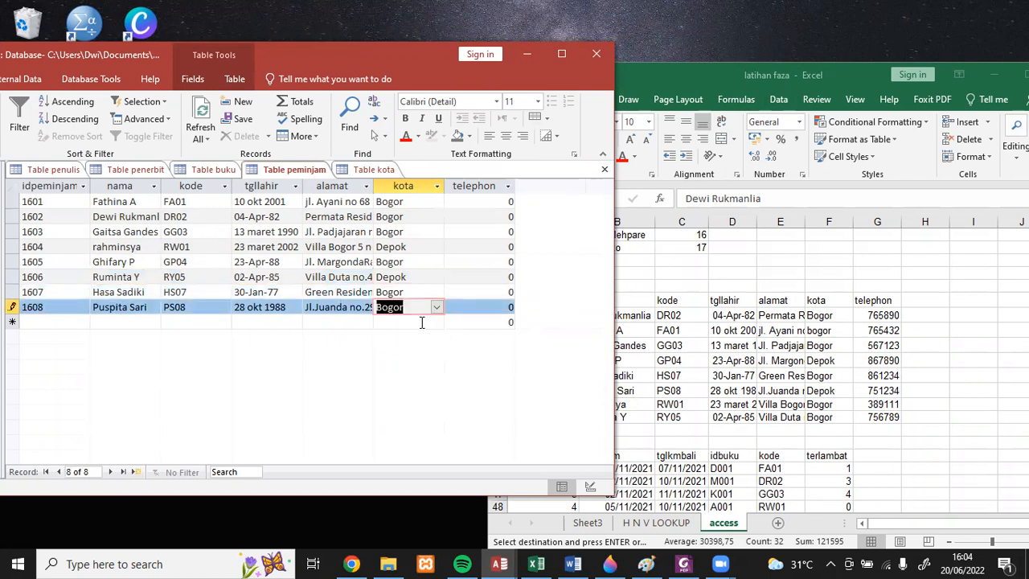
# - Maximize the Access window, then switch to the Excel workbook and copy the telephon values in G34:G41 under Table peminjam
pyautogui.click(563, 58)
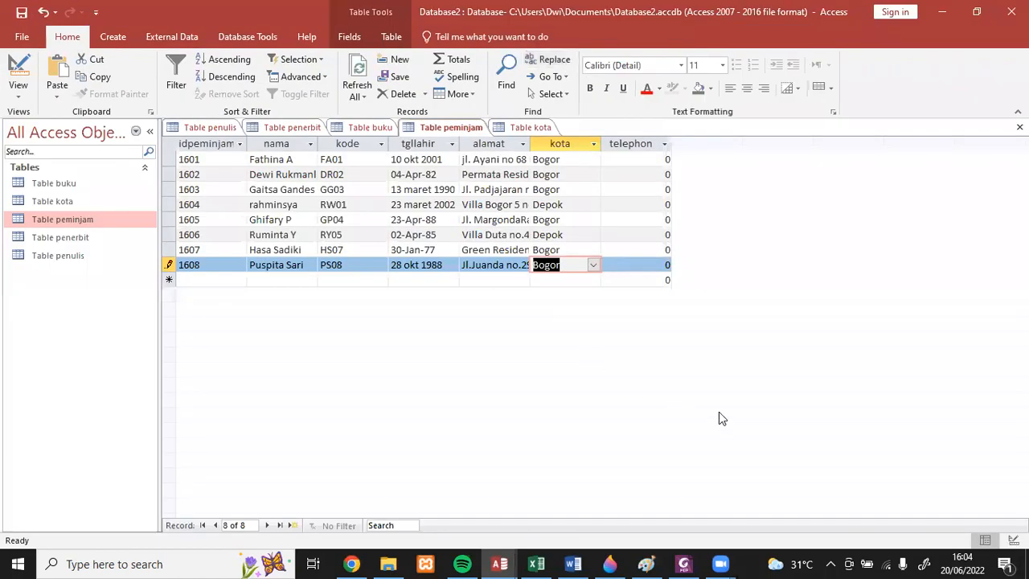
pyautogui.click(626, 161)
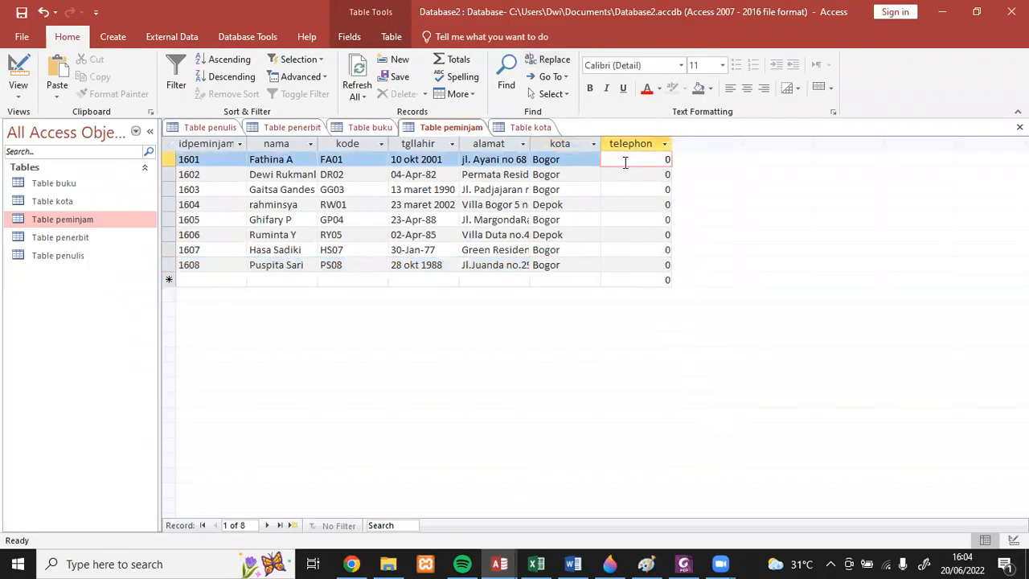
pyautogui.click(536, 563)
pyautogui.moveTo(884, 315); pyautogui.dragTo(892, 414)
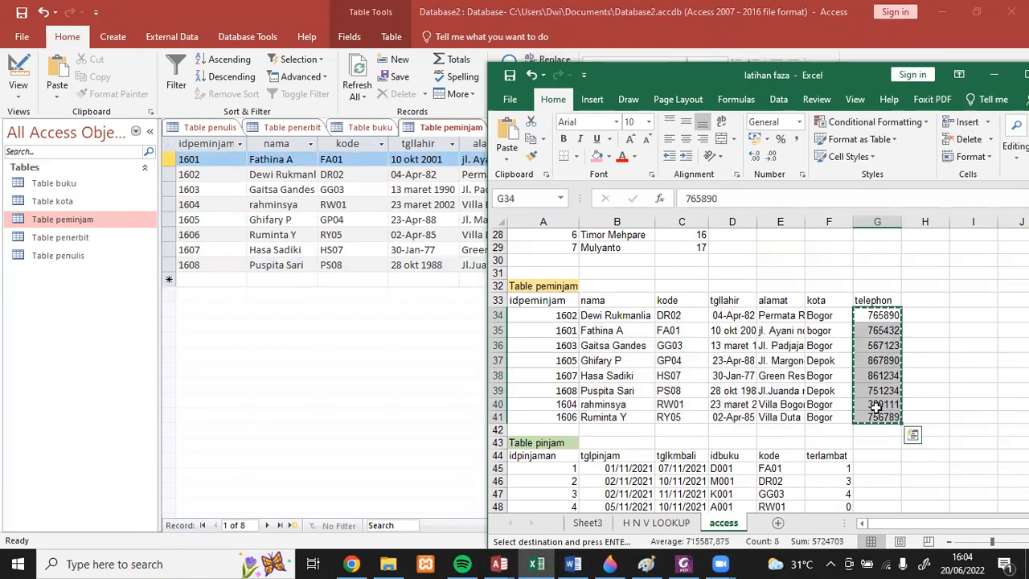
# - Switch back to Access and paste the copied numbers into the telephon field of all eight Table peminjam records, accepting the paste
pyautogui.hotkey('alt', 'Tab')
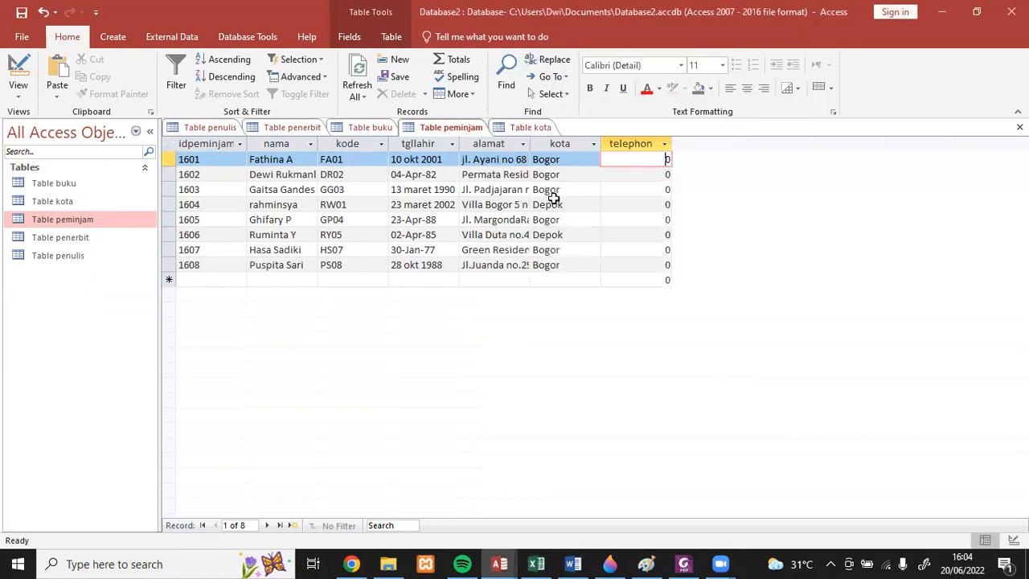
pyautogui.click(602, 158)
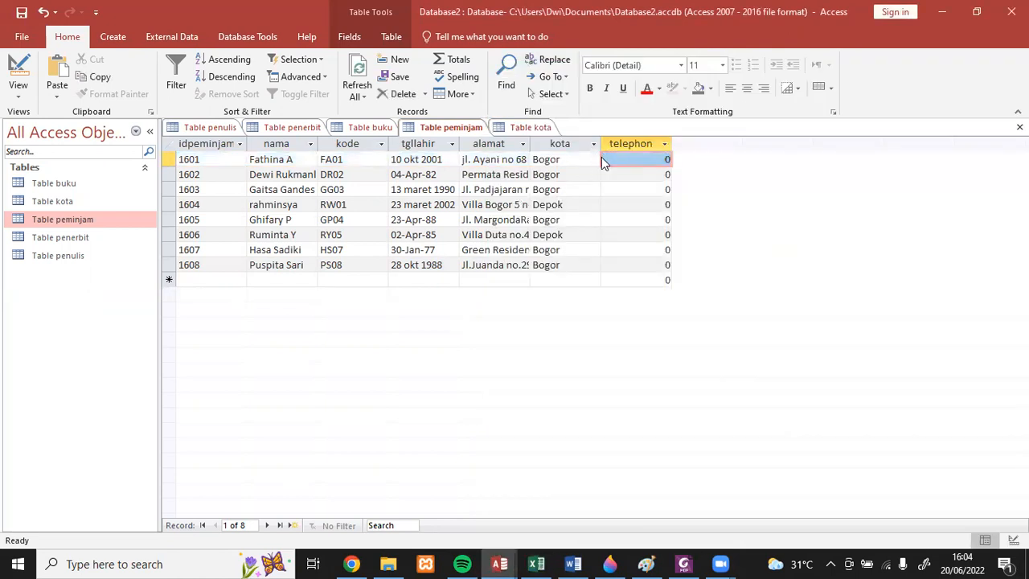
pyautogui.hotkey('shift', 'Down')
pyautogui.hotkey('shift', 'Down')
pyautogui.hotkey('shift', 'Down')
pyautogui.hotkey('shift', 'Down')
pyautogui.hotkey('shift', 'Down')
pyautogui.hotkey('shift', 'Down')
pyautogui.hotkey('shift', 'Down')
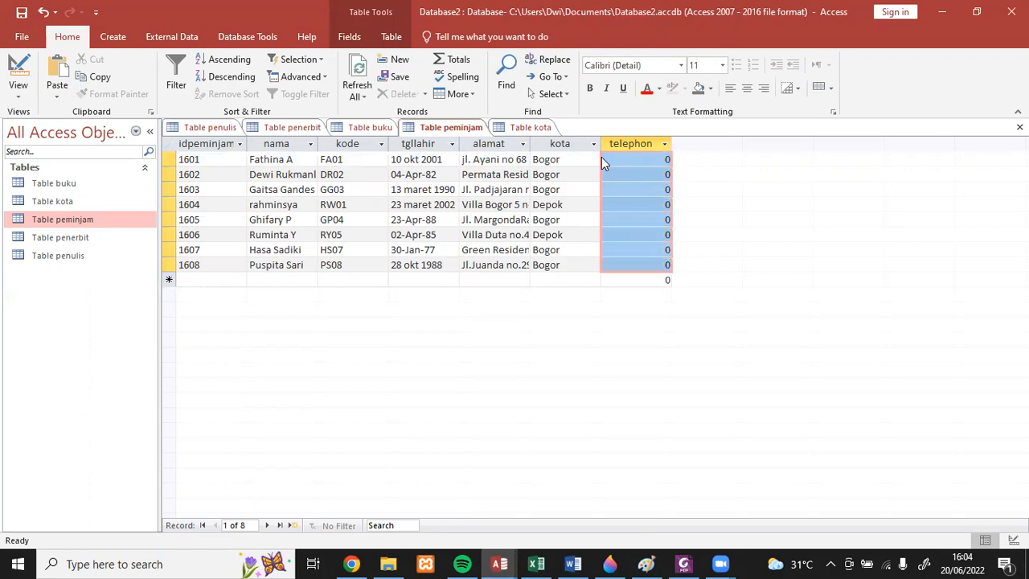
pyautogui.hotkey('ctrl', 'v')
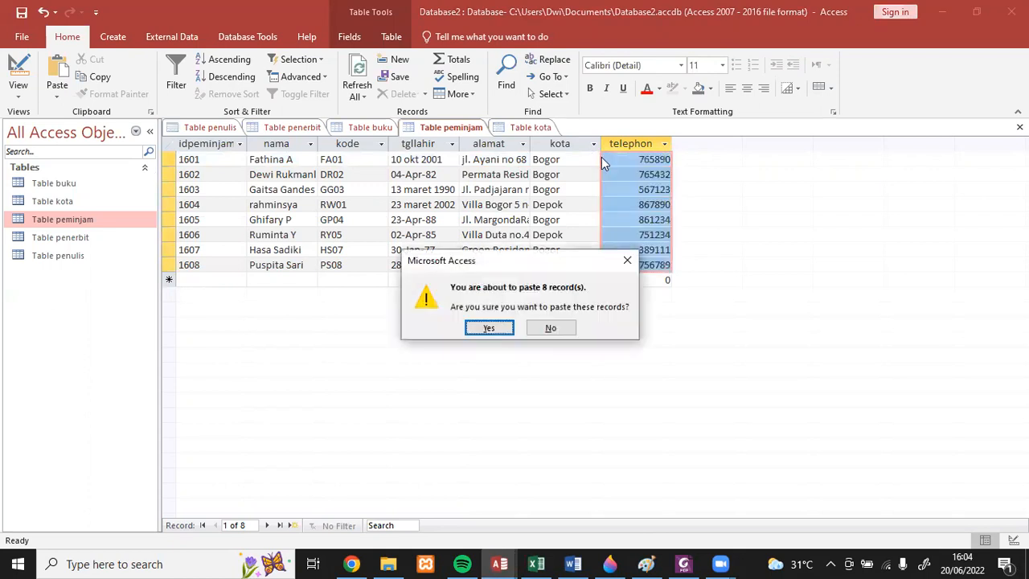
pyautogui.click(501, 327)
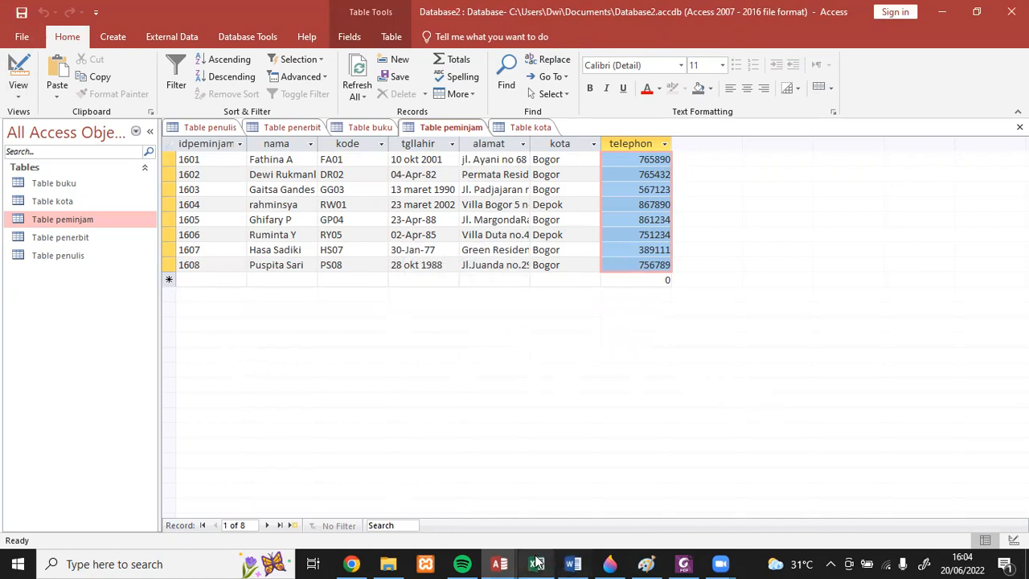
pyautogui.moveTo(536, 563)
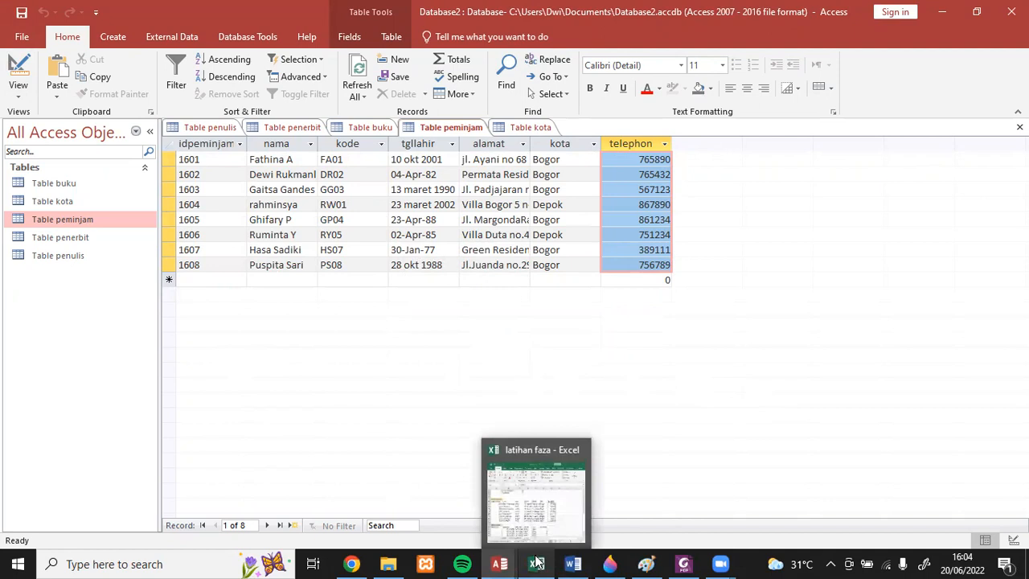
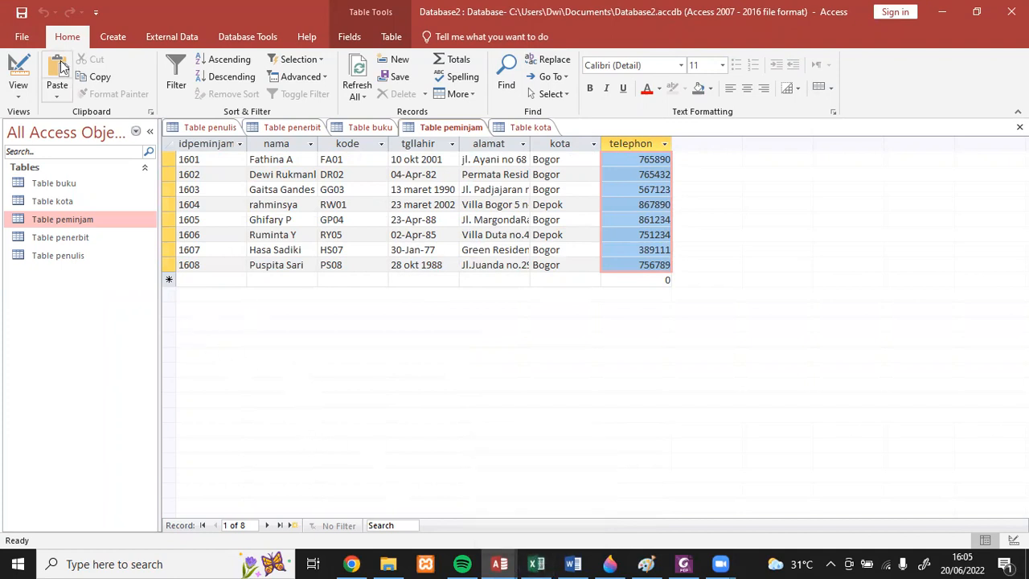
# - Create a new table in Design View with the fields idpeminjam, tglpinjam and tglkembali
pyautogui.click(113, 36)
pyautogui.click(104, 76)
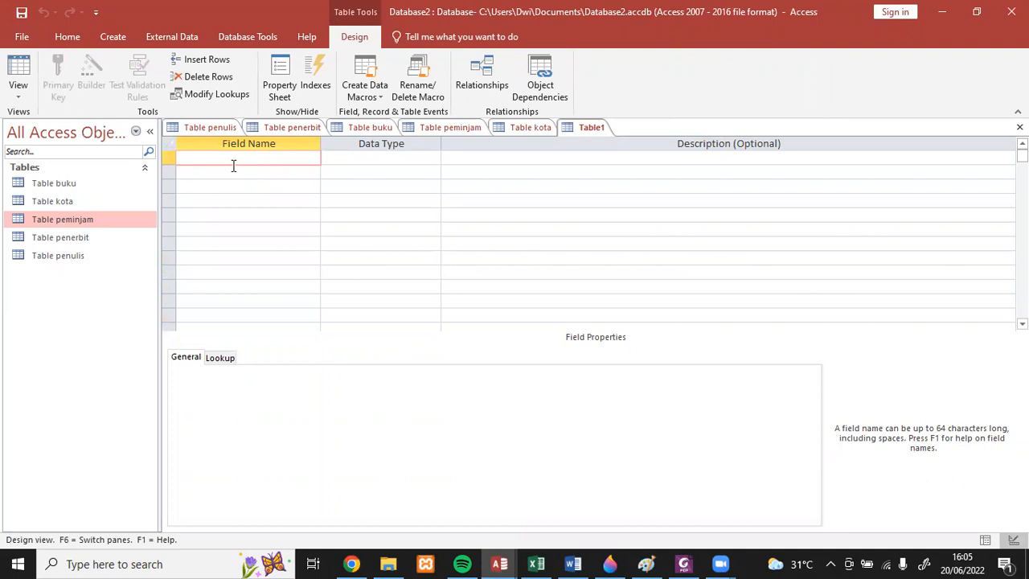
pyautogui.write('idpeminjam')
pyautogui.click(239, 170)
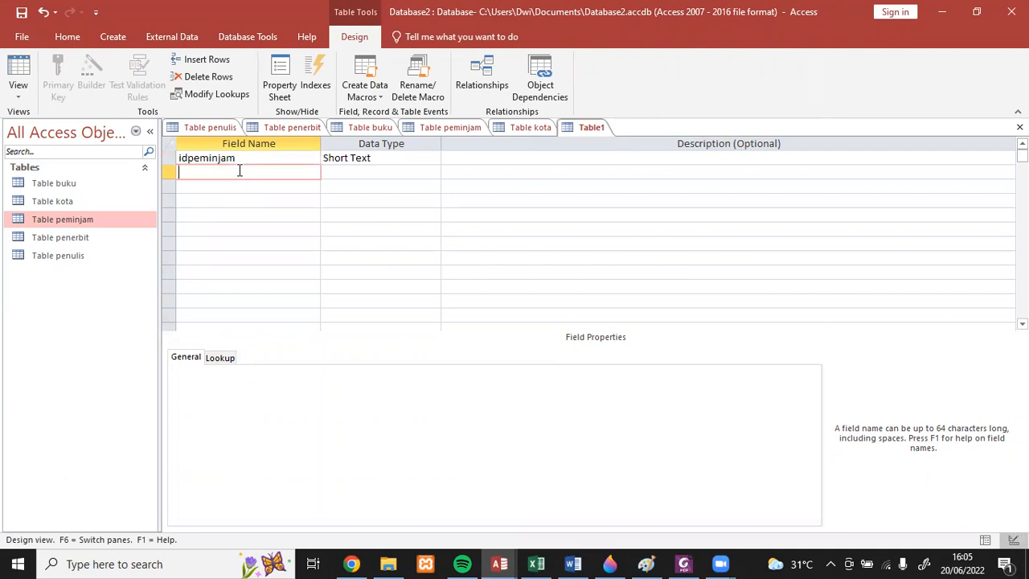
pyautogui.write('tglpinjam')
pyautogui.click(237, 181)
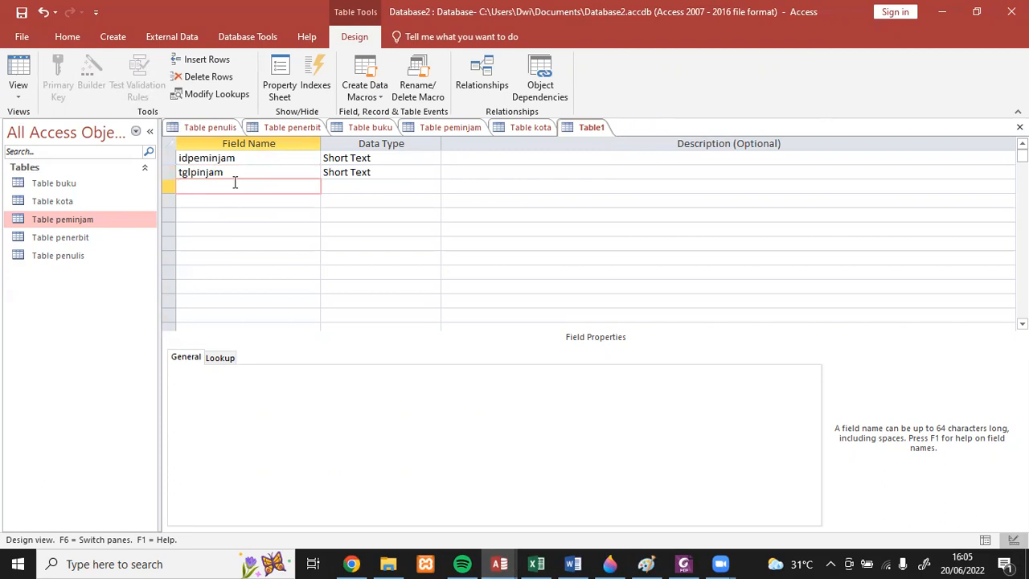
pyautogui.write('tglkembali')
# - Set the data type of the tglpinjam and tglkembali fields to Date/Time
pyautogui.press('Tab')
pyautogui.press('Up')
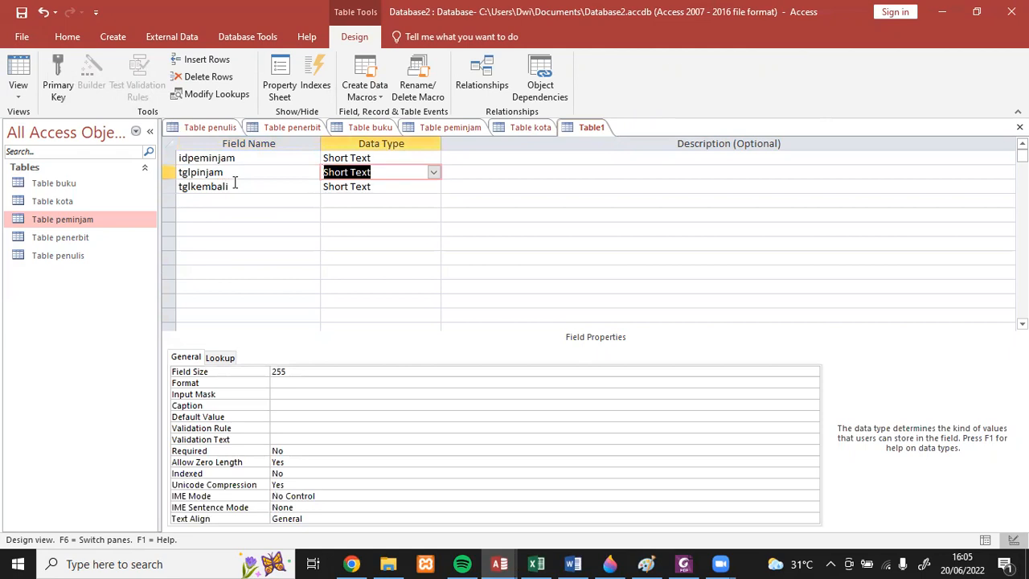
pyautogui.click(434, 173)
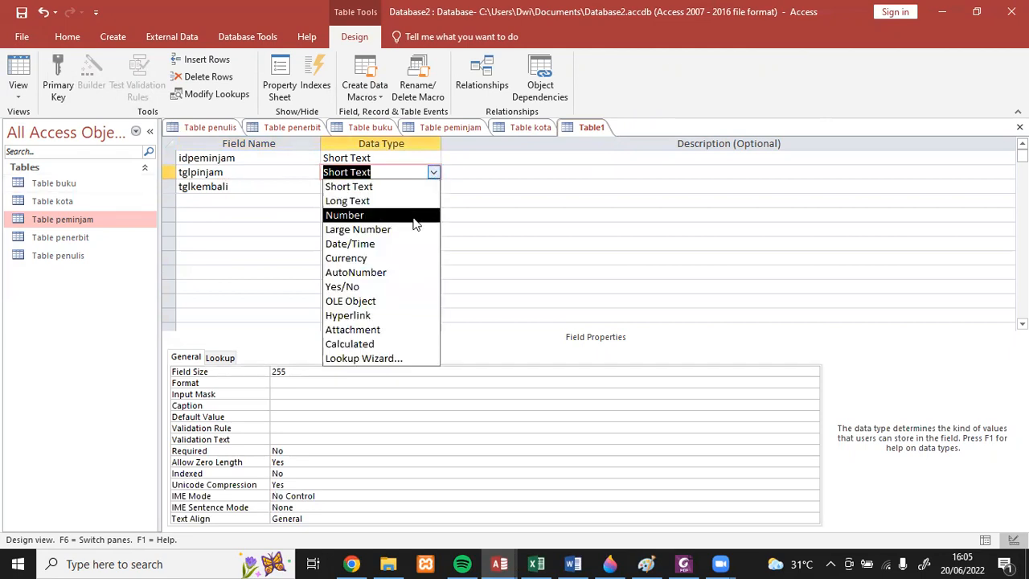
pyautogui.click(406, 245)
pyautogui.click(384, 187)
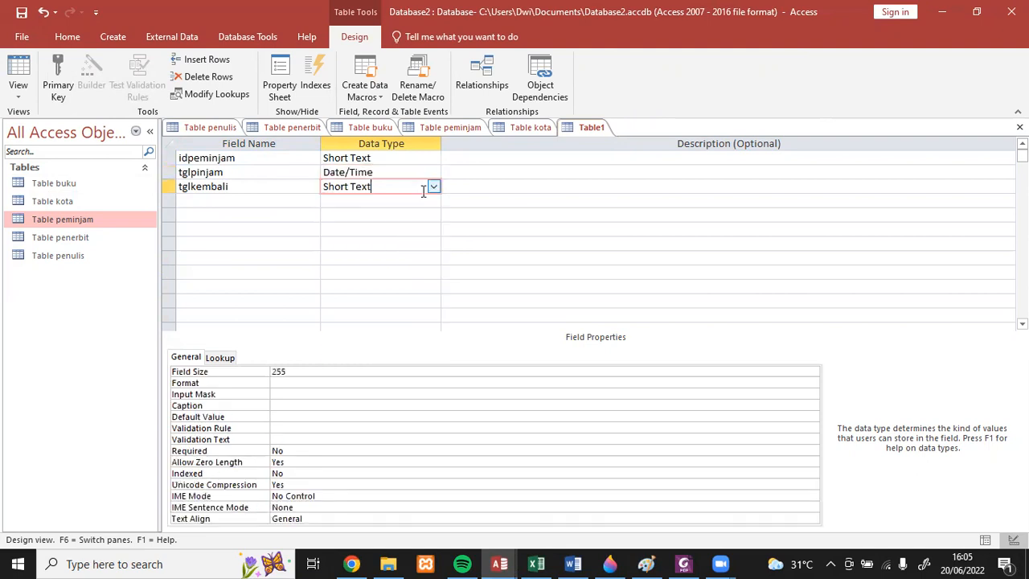
pyautogui.click(433, 187)
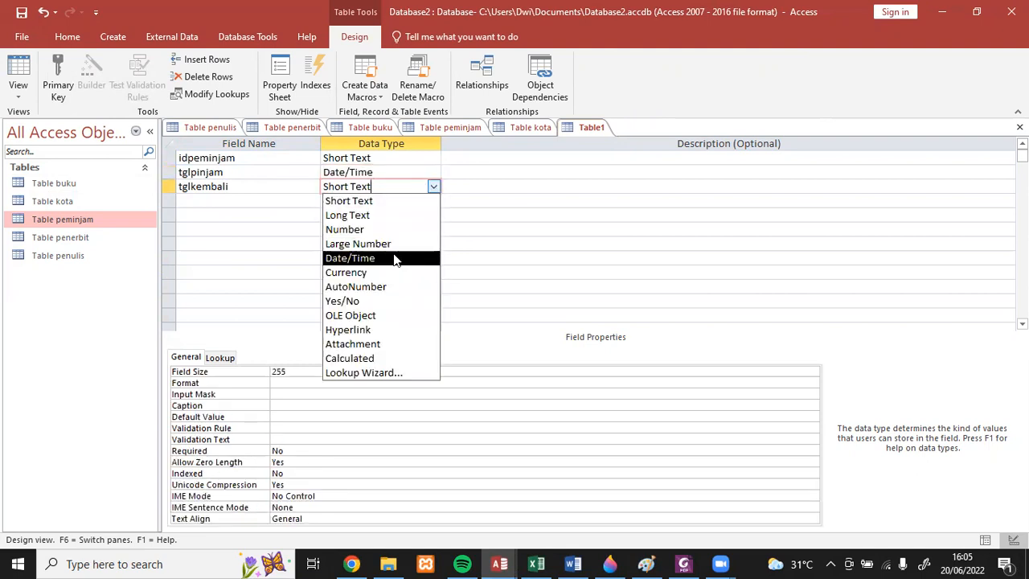
pyautogui.click(398, 257)
# - Add the fields idbuku and kode below tglkembali, keeping the Short Text data type
pyautogui.click(248, 200)
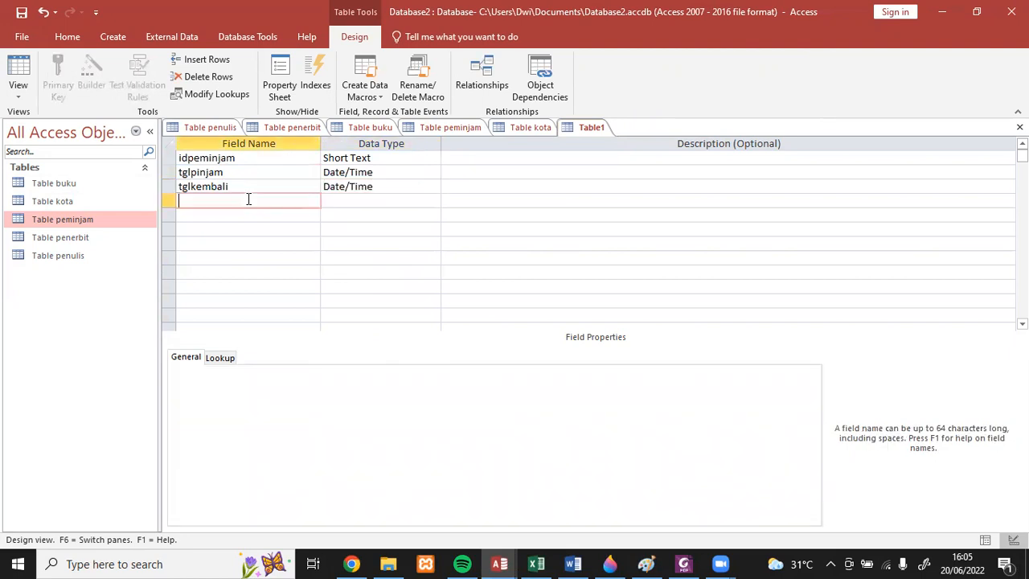
pyautogui.write('idbuku')
pyautogui.press('Down')
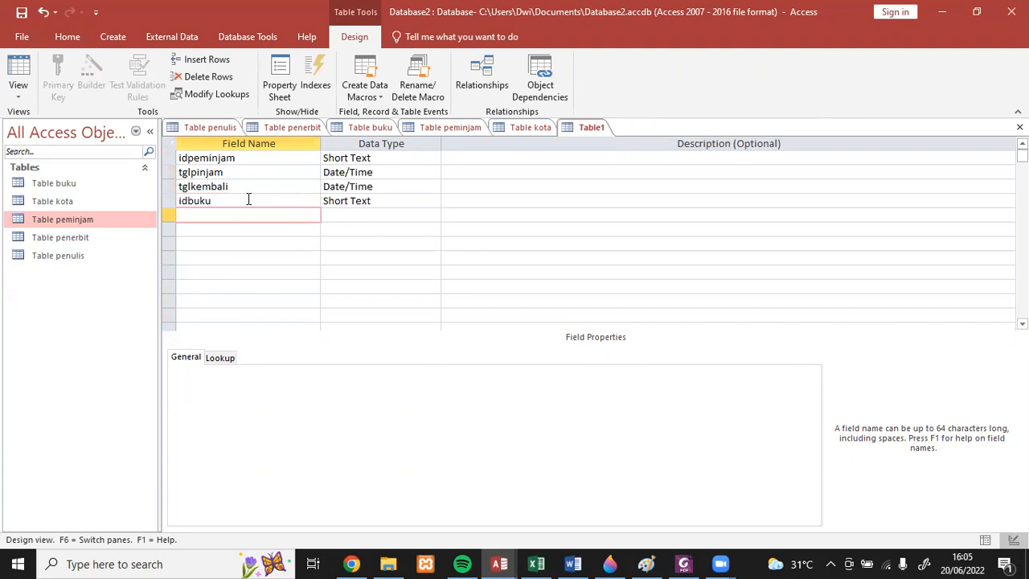
pyautogui.write('kode')
pyautogui.press('Down')
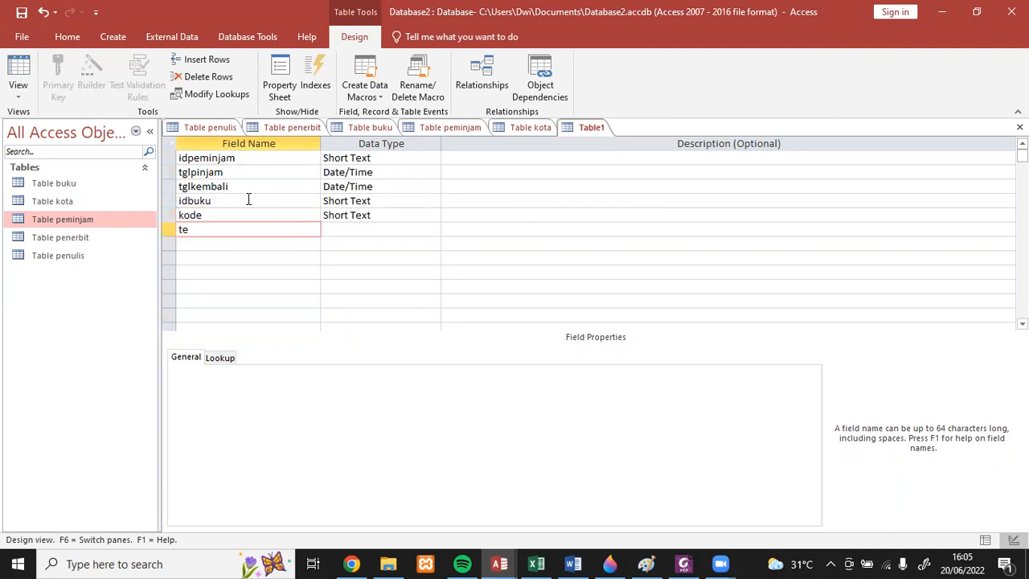
# - Add a terlambat field below kode with the Number data type
pyautogui.write('terlambat')
pyautogui.click(361, 224)
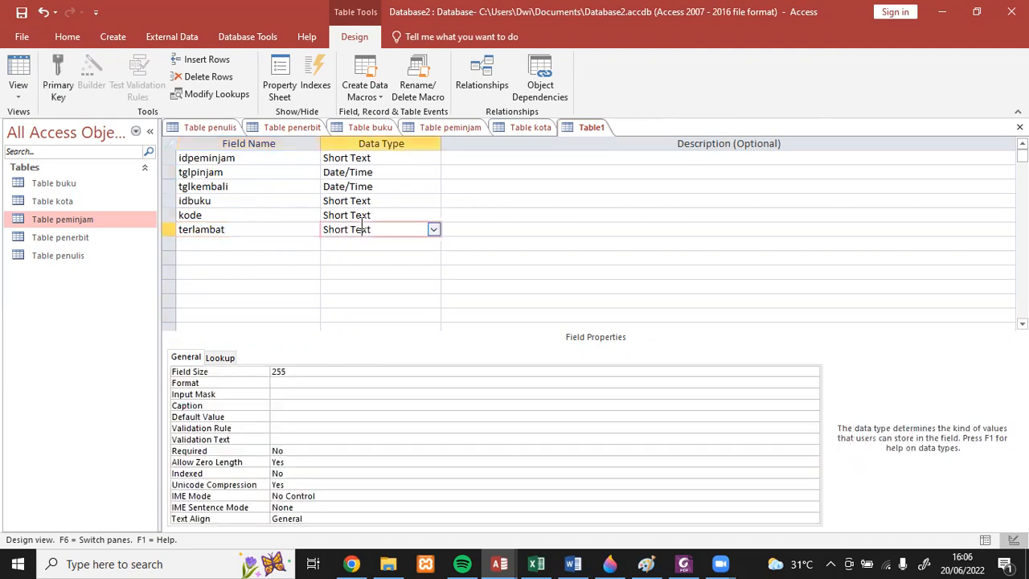
pyautogui.click(432, 229)
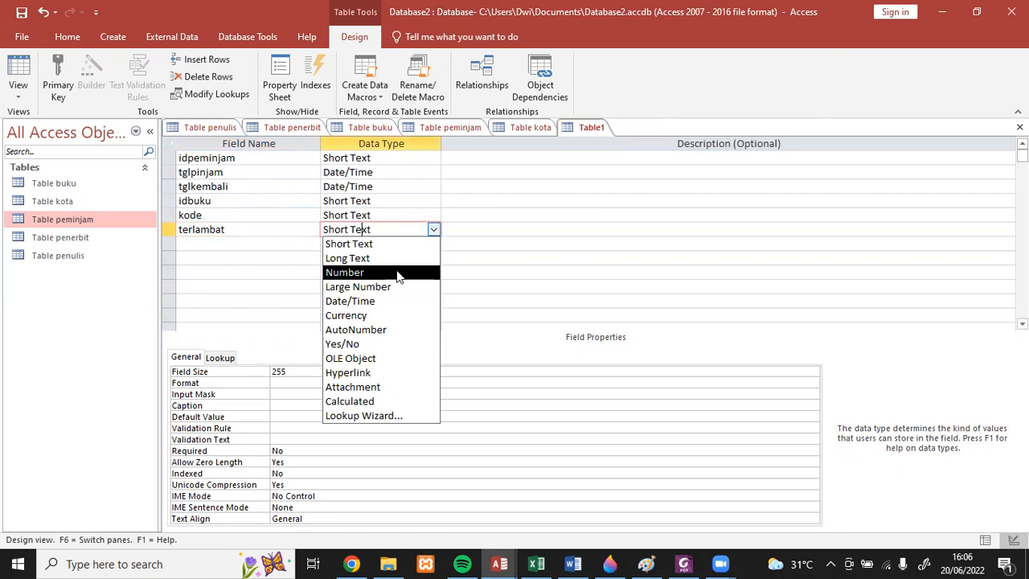
pyautogui.click(397, 274)
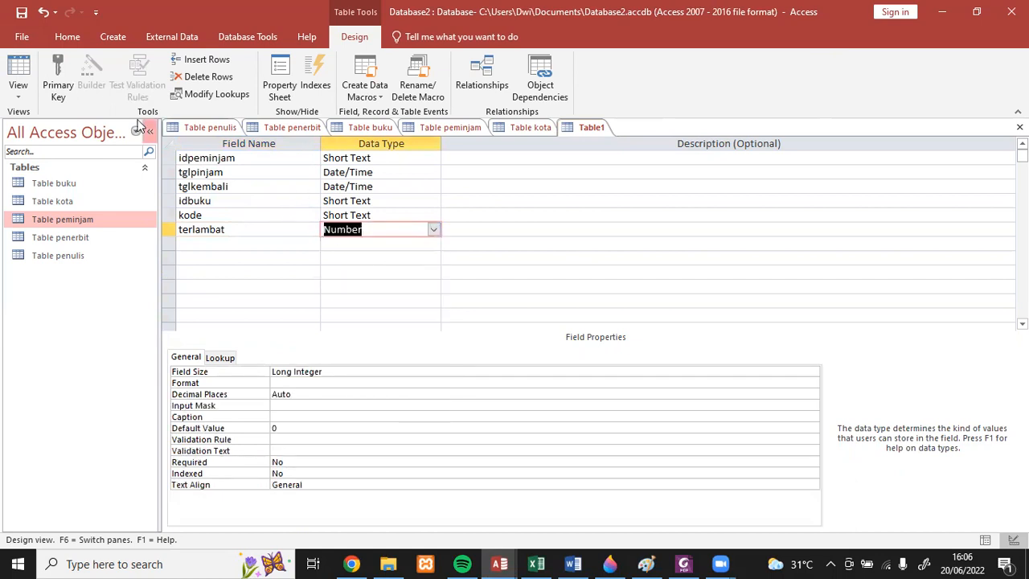
# - Save the new table as Table pinjam without a primary key and open its datasheet
pyautogui.click(22, 12)
pyautogui.click(486, 195)
pyautogui.press('BackSpace')
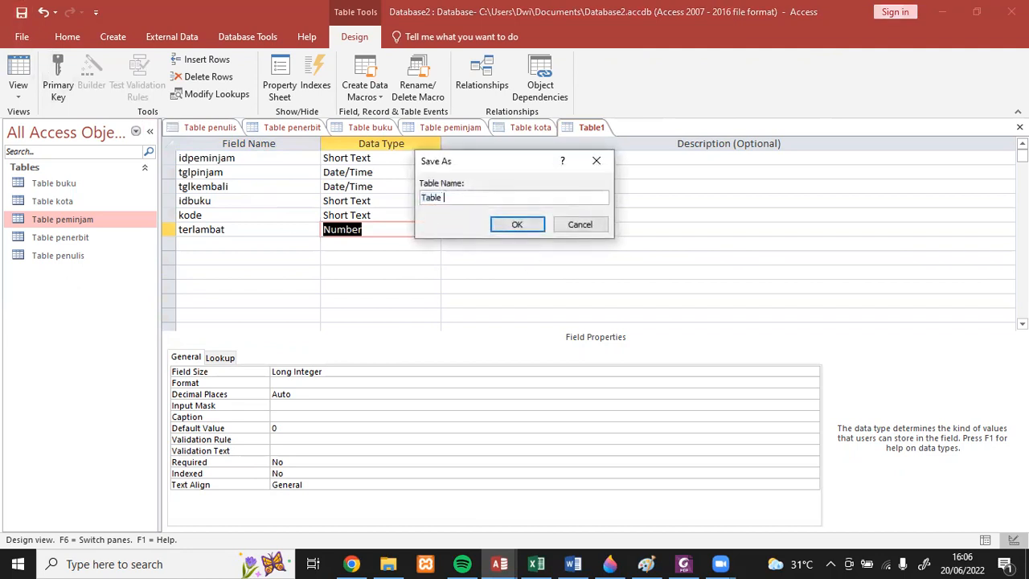
pyautogui.write('pinjam')
pyautogui.click(521, 226)
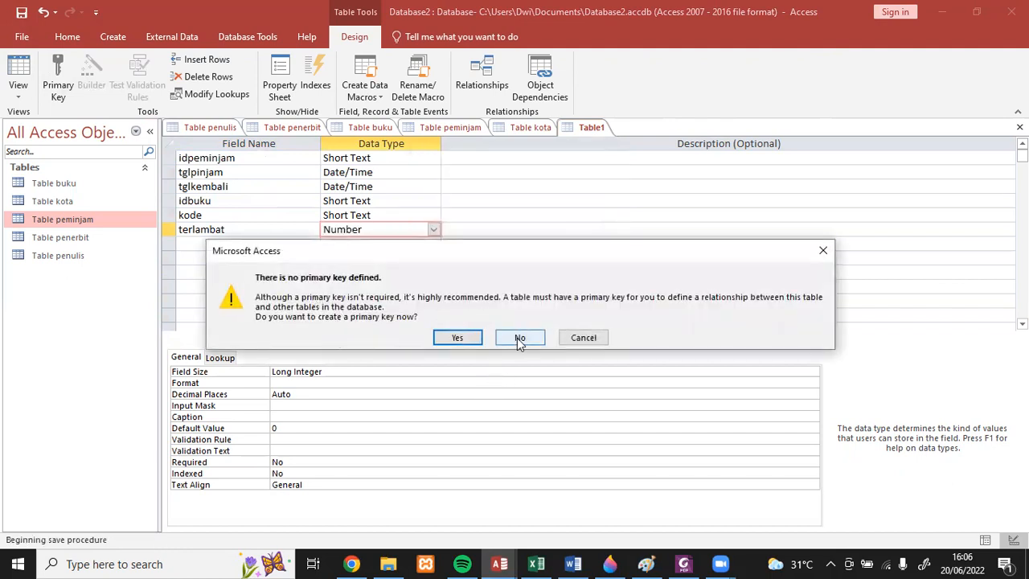
pyautogui.click(520, 339)
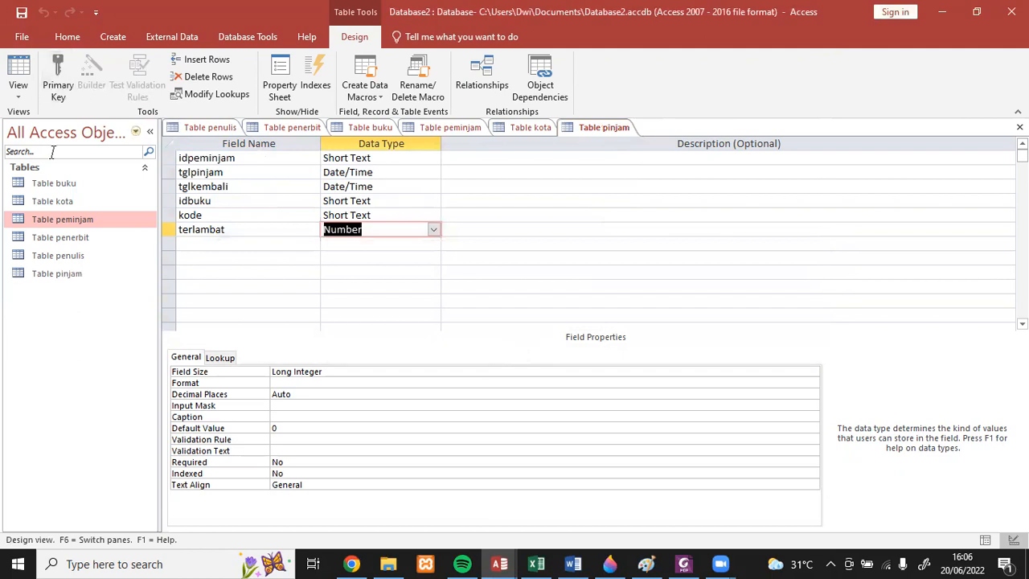
pyautogui.doubleClick(79, 275)
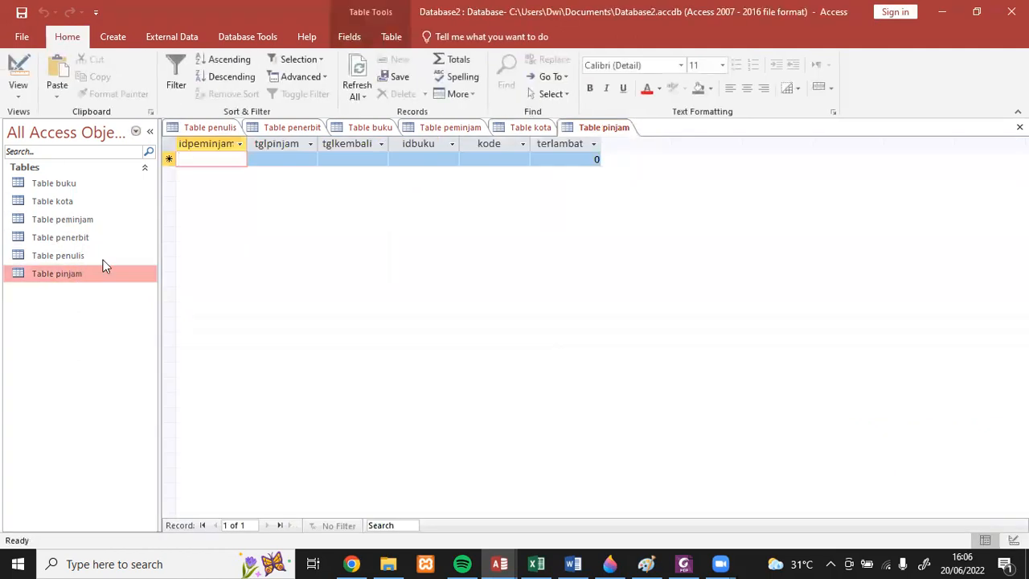
# - Switch to the Excel workbook and copy the idpinjaman values in A45:A52 under Table pinjam
pyautogui.click(536, 564)
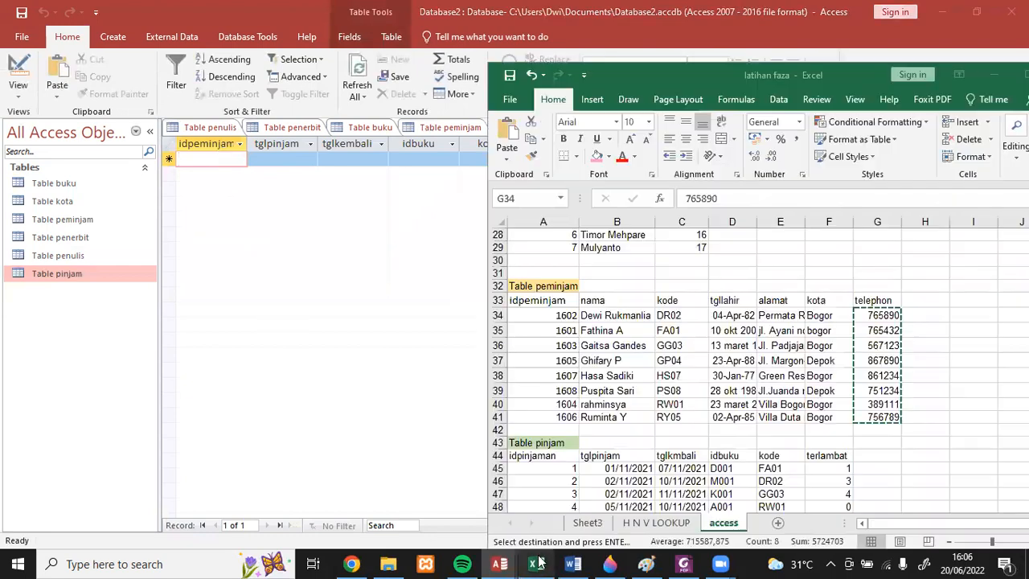
pyautogui.scroll(-3, 719, 480)
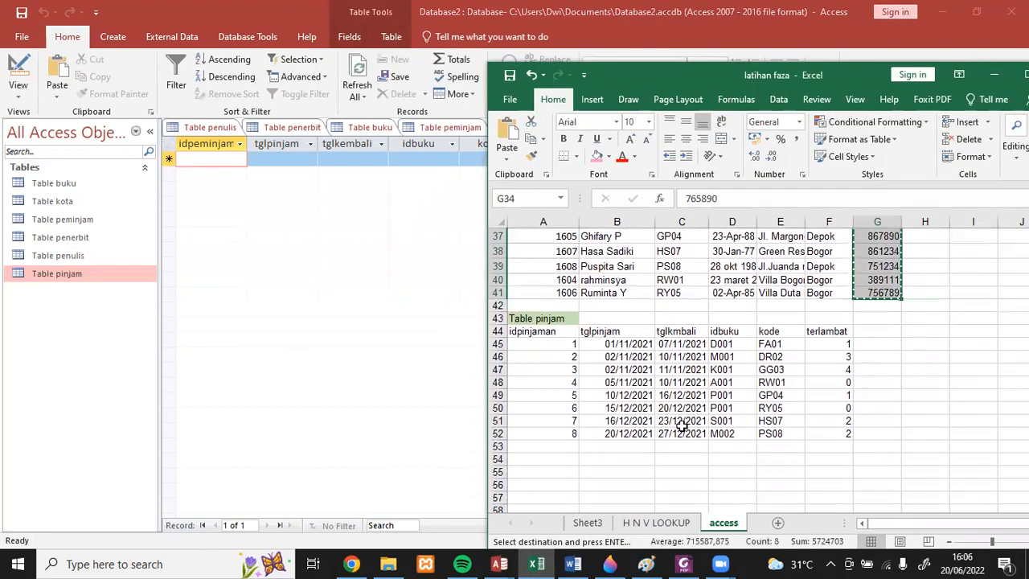
pyautogui.click(556, 340)
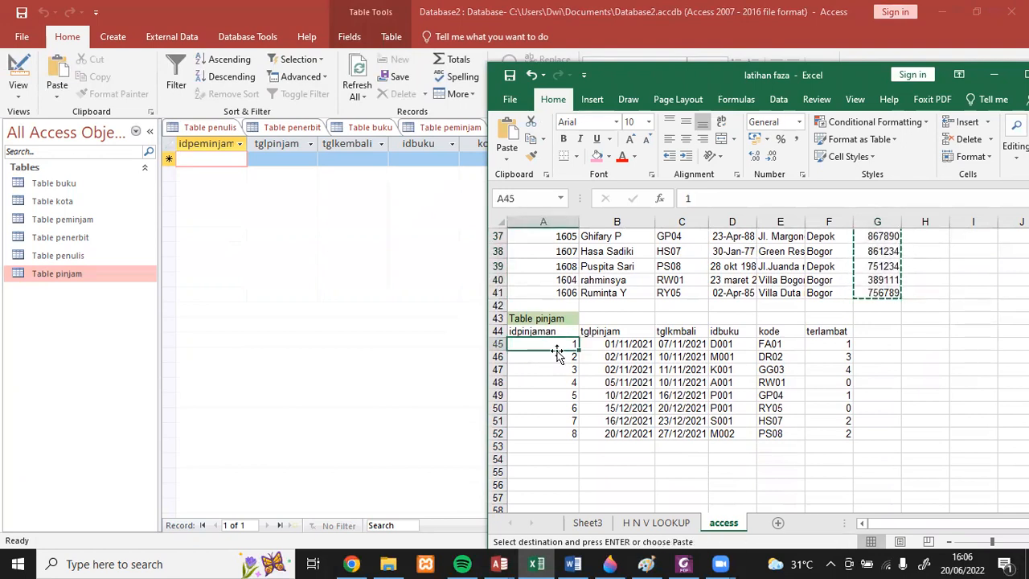
pyautogui.moveTo(557, 344); pyautogui.dragTo(565, 426)
pyautogui.hotkey('ctrl', 'c')
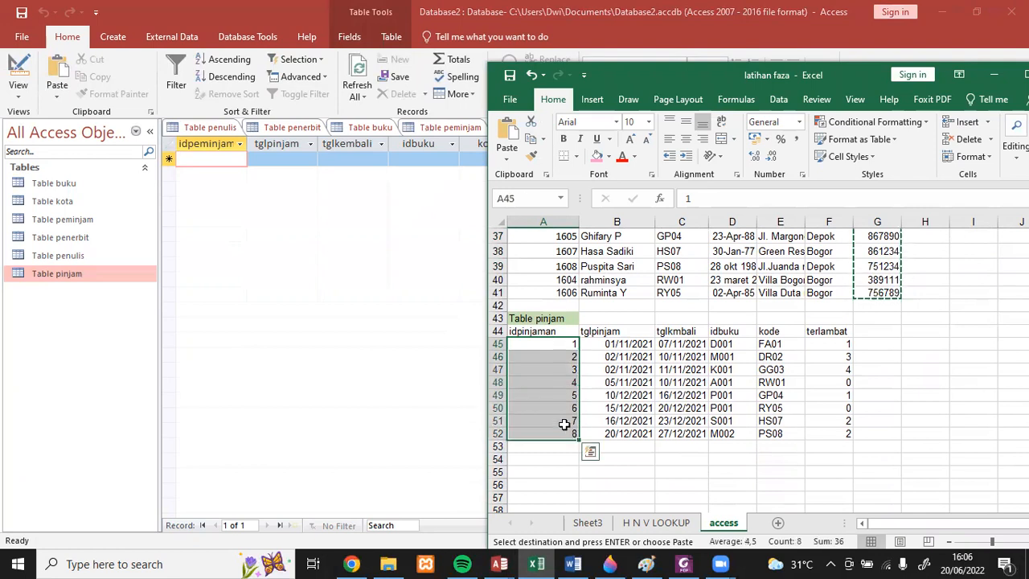
# - Return to Access and paste the copied values into the idpeminjam field of Table pinjam, accepting the new records
pyautogui.click(200, 159)
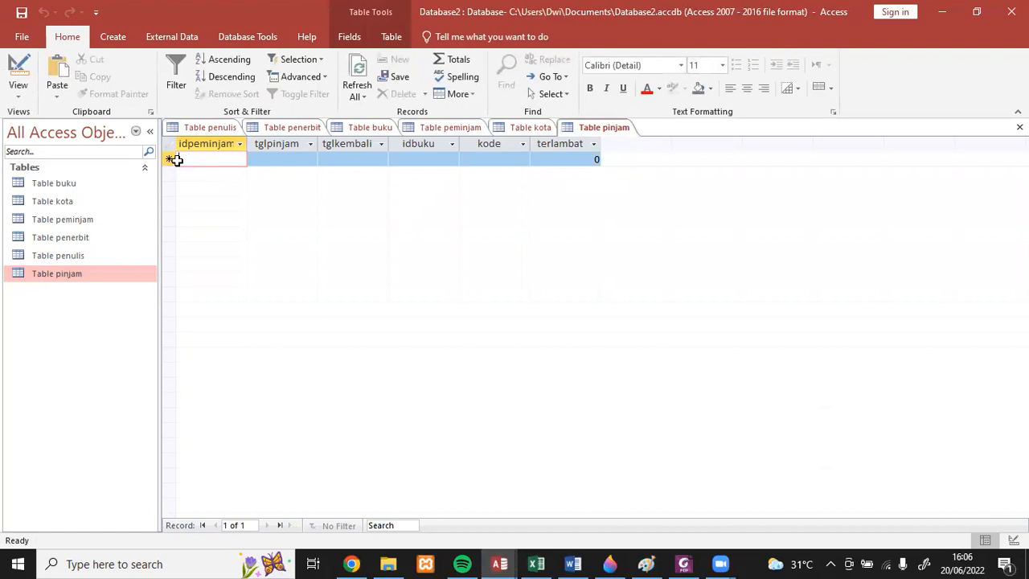
pyautogui.click(176, 159)
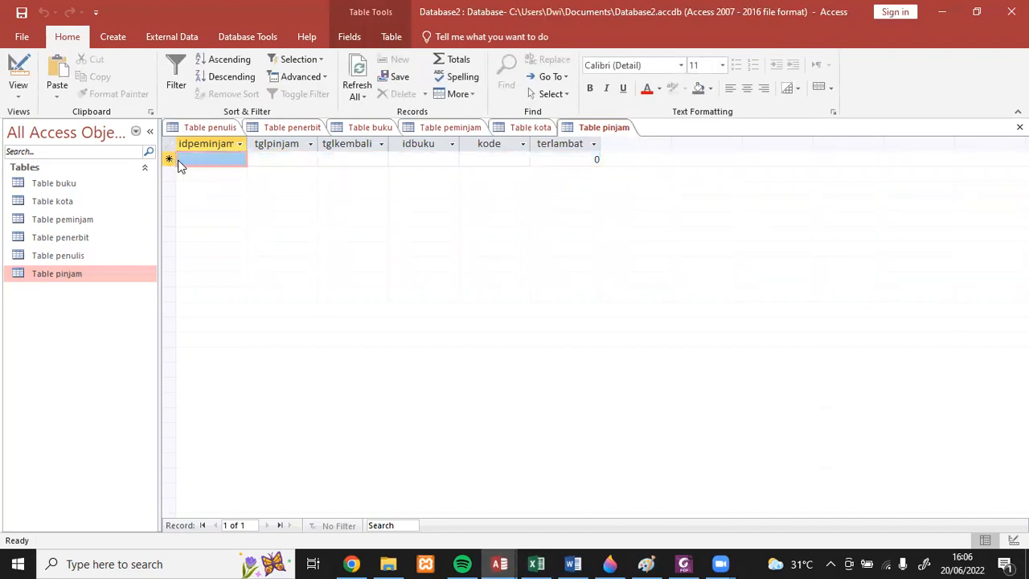
pyautogui.hotkey('ctrl', 'v')
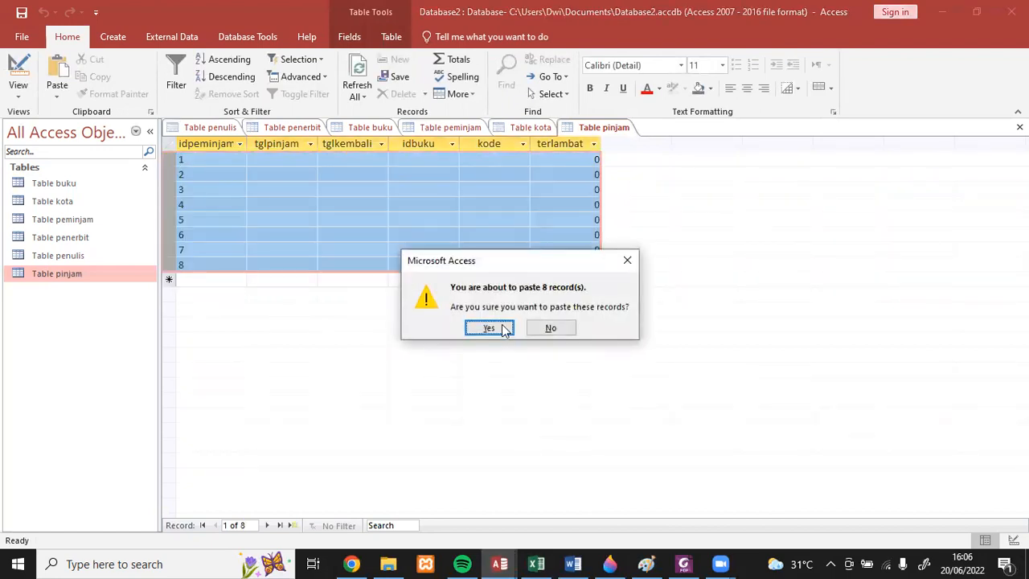
pyautogui.click(488, 328)
# - Check the id headings in Excel, return to Access to rename Table pinjam's idpeminjam field as idpinjam, and reopen the saved table's datasheet
pyautogui.click(536, 563)
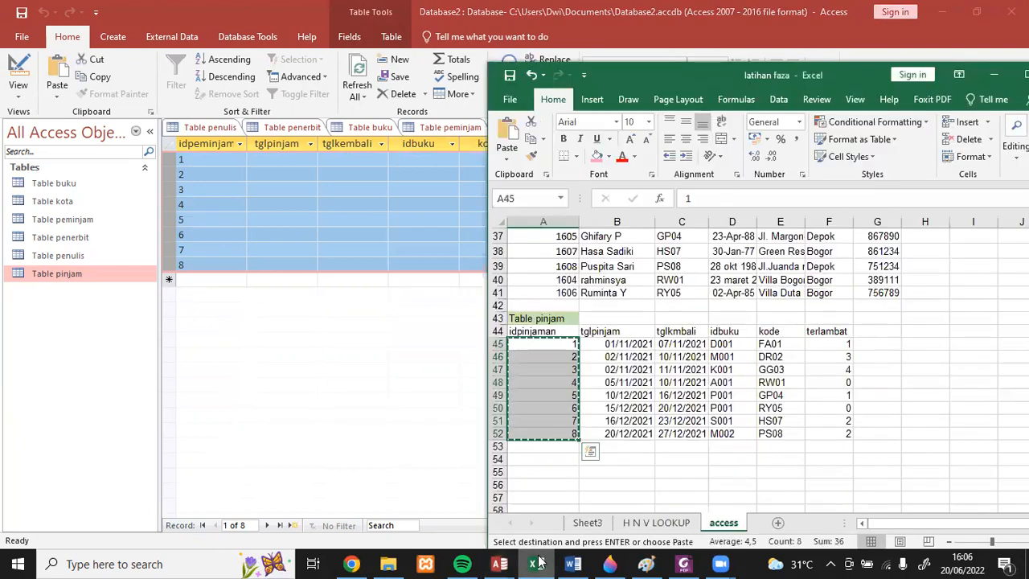
pyautogui.scroll(3, 674, 408)
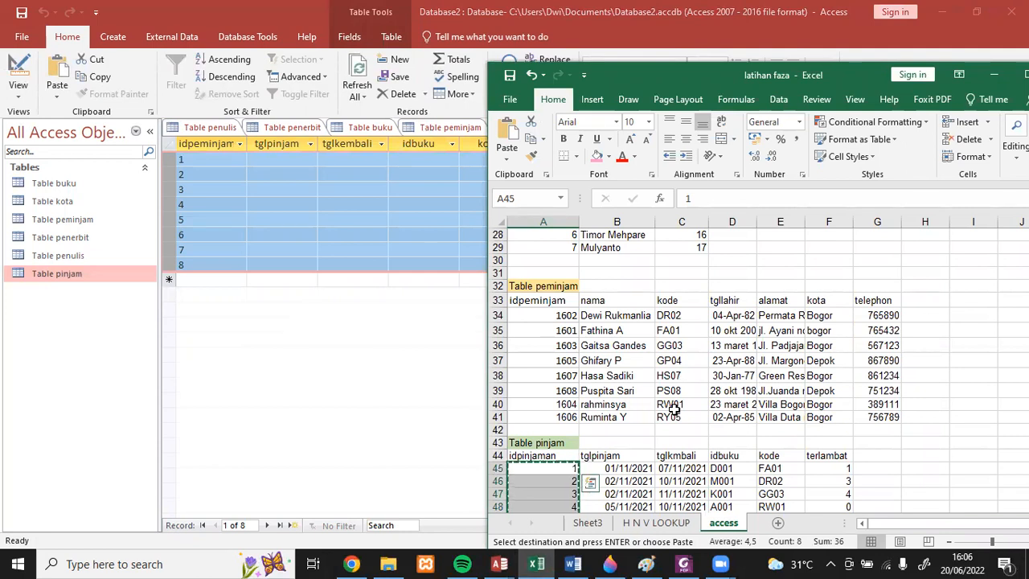
pyautogui.scroll(-2, 673, 408)
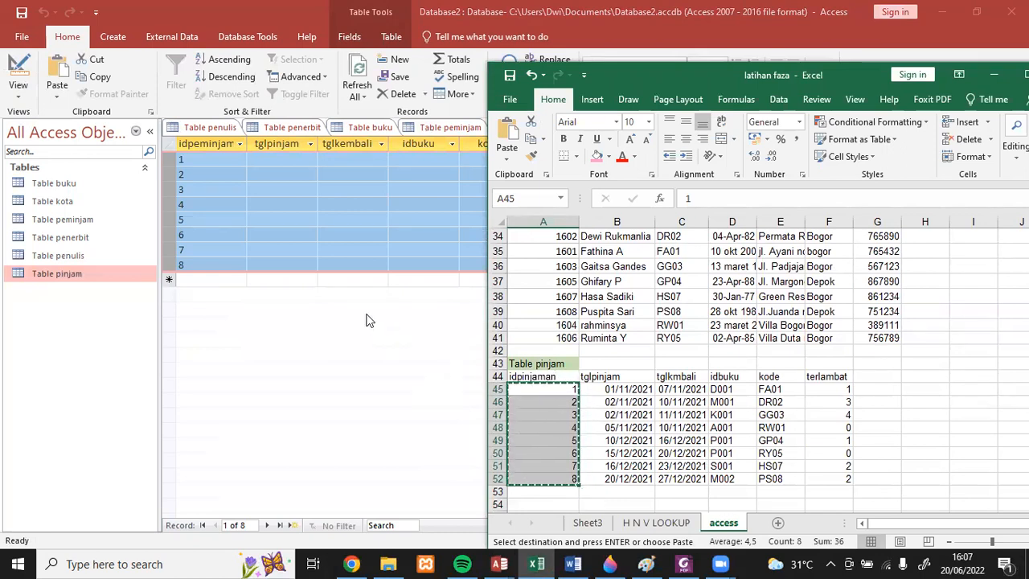
pyautogui.click(305, 358)
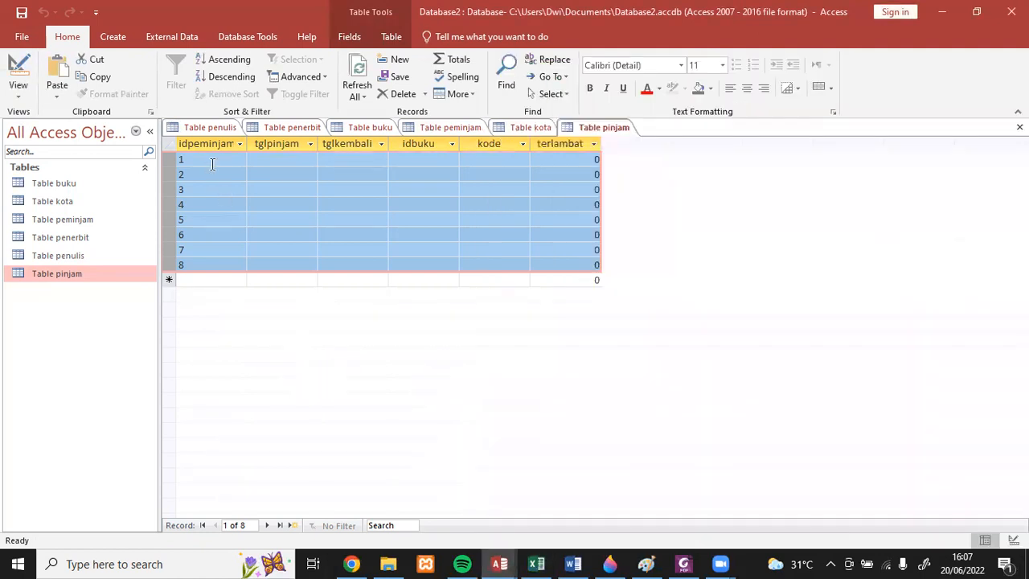
pyautogui.click(19, 100)
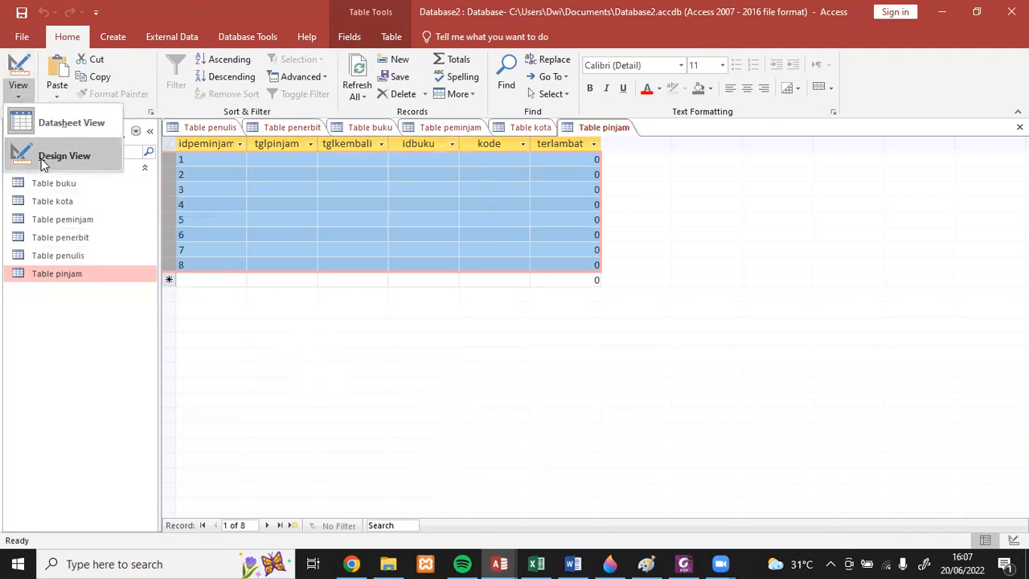
pyautogui.click(41, 157)
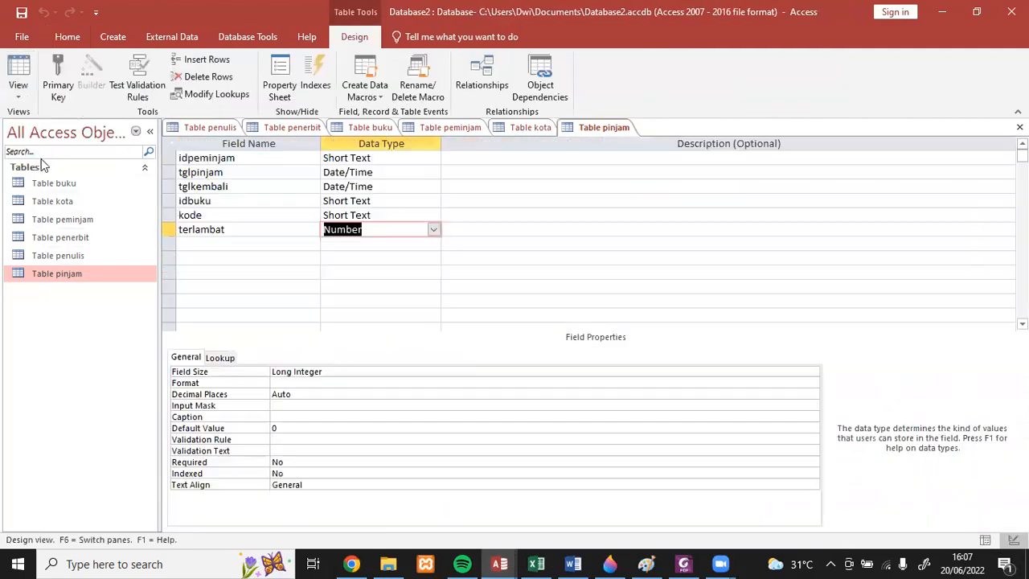
pyautogui.click(193, 158)
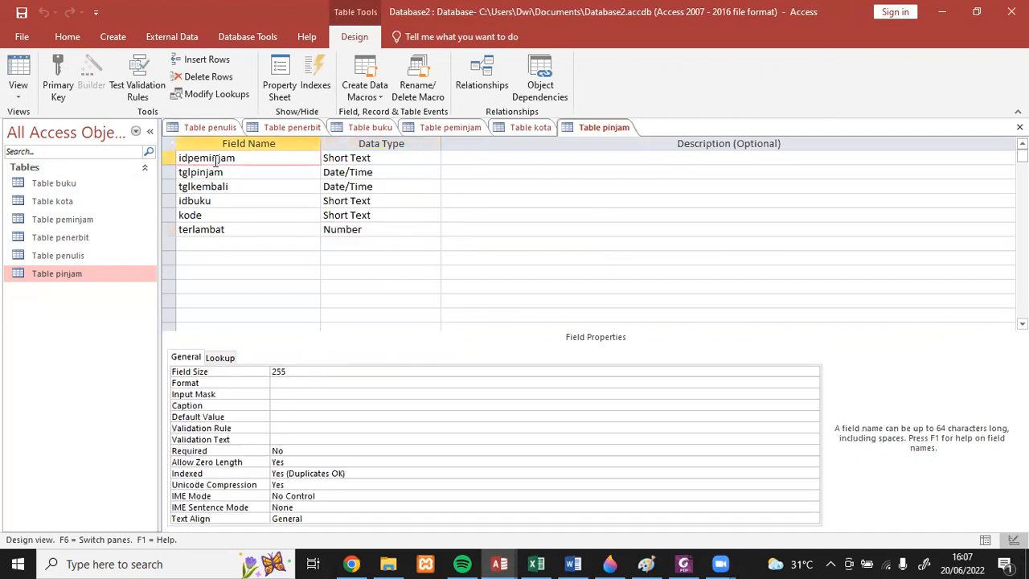
pyautogui.press('Delete')
pyautogui.press('Delete')
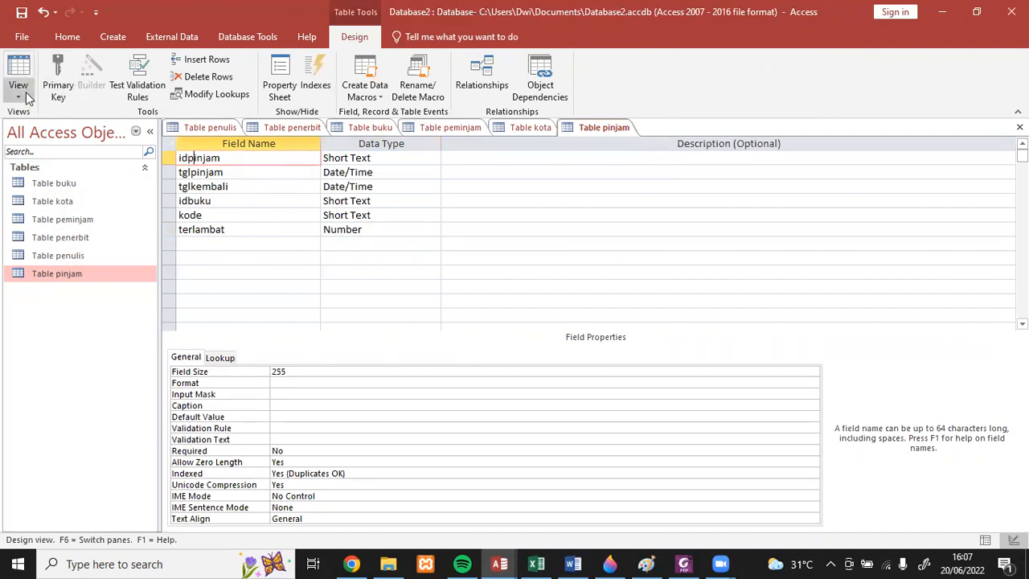
pyautogui.click(22, 14)
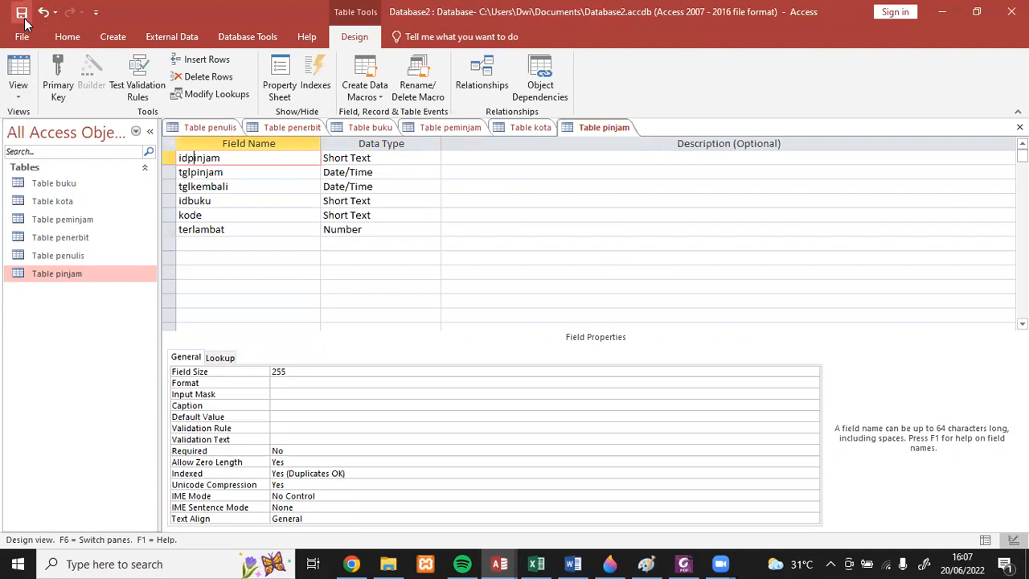
pyautogui.doubleClick(57, 277)
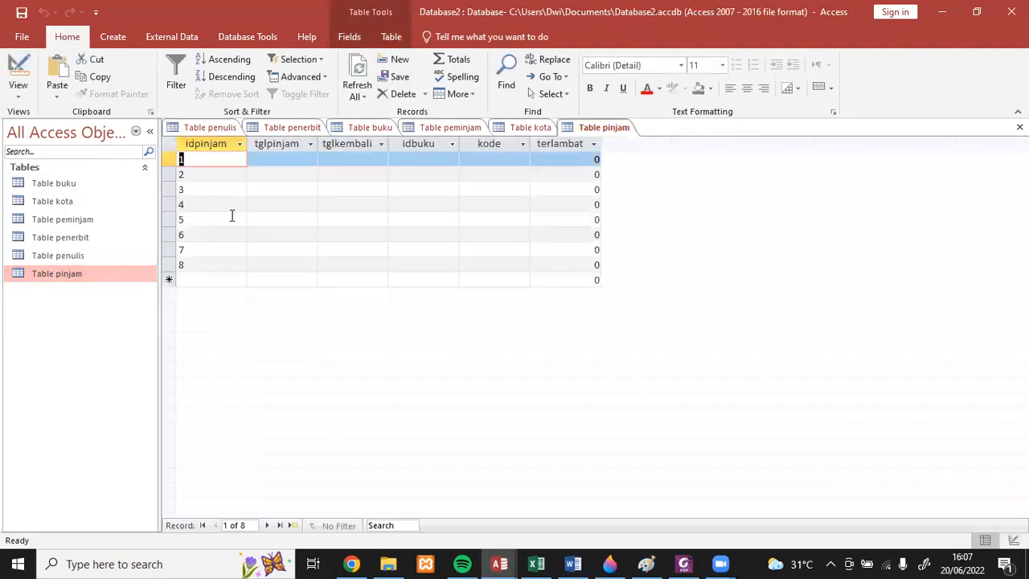
# - Switch to the Excel workbook and copy the tglpinjam to terlambat values in B45:F52 under Table pinjam
pyautogui.click(536, 563)
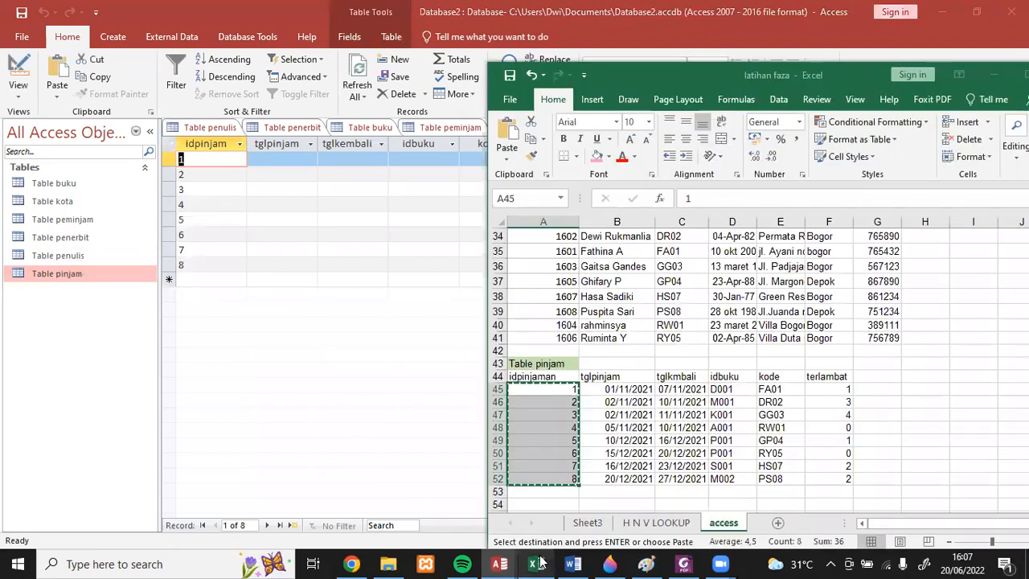
pyautogui.click(611, 386)
pyautogui.moveTo(611, 387); pyautogui.dragTo(820, 480)
pyautogui.hotkey('ctrl', 'c')
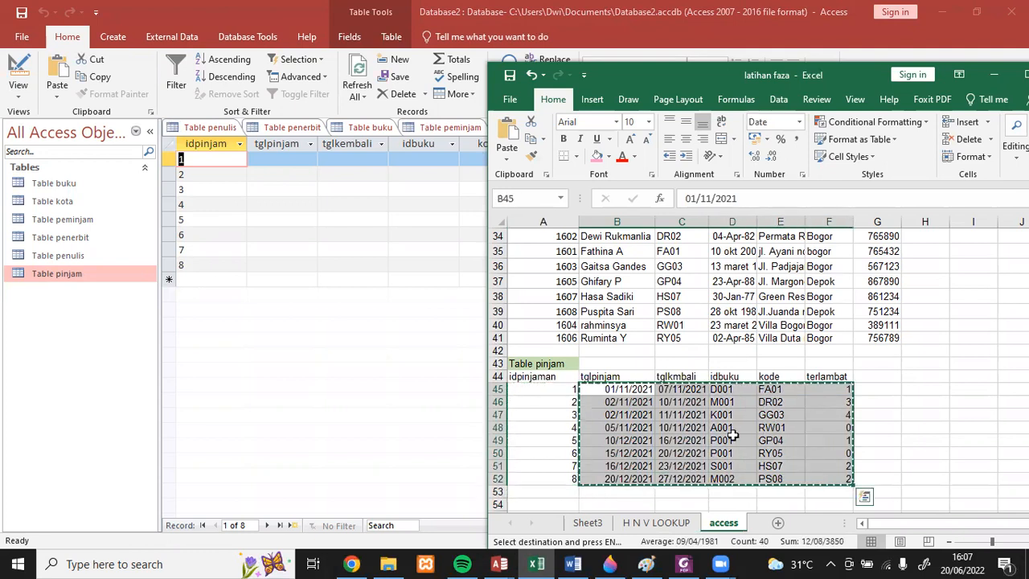
# - Return to Access and paste the copied values into the tglpinjam to terlambat fields of Table pinjam's eight records, accepting the paste
pyautogui.click(268, 158)
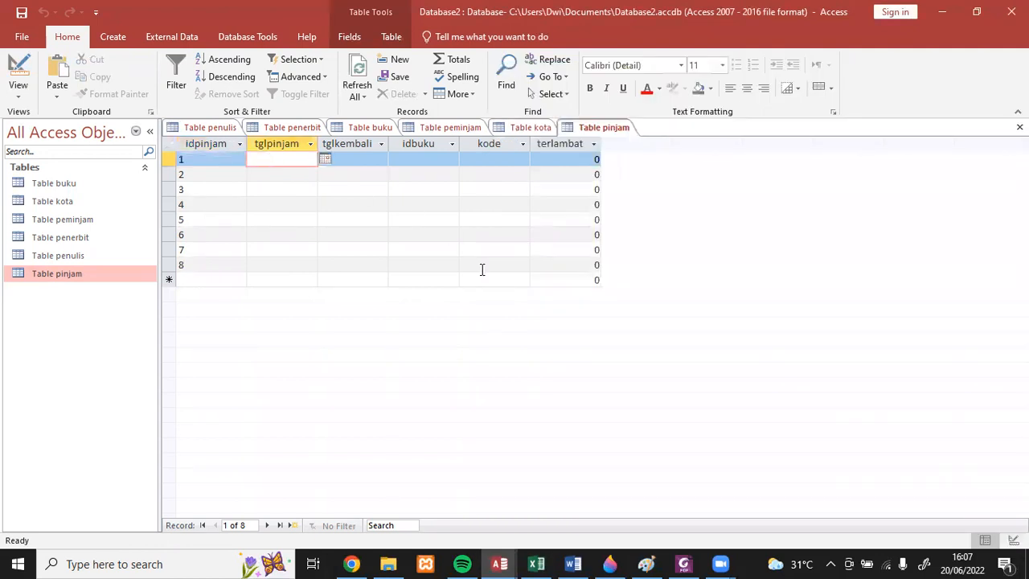
pyautogui.click(247, 160)
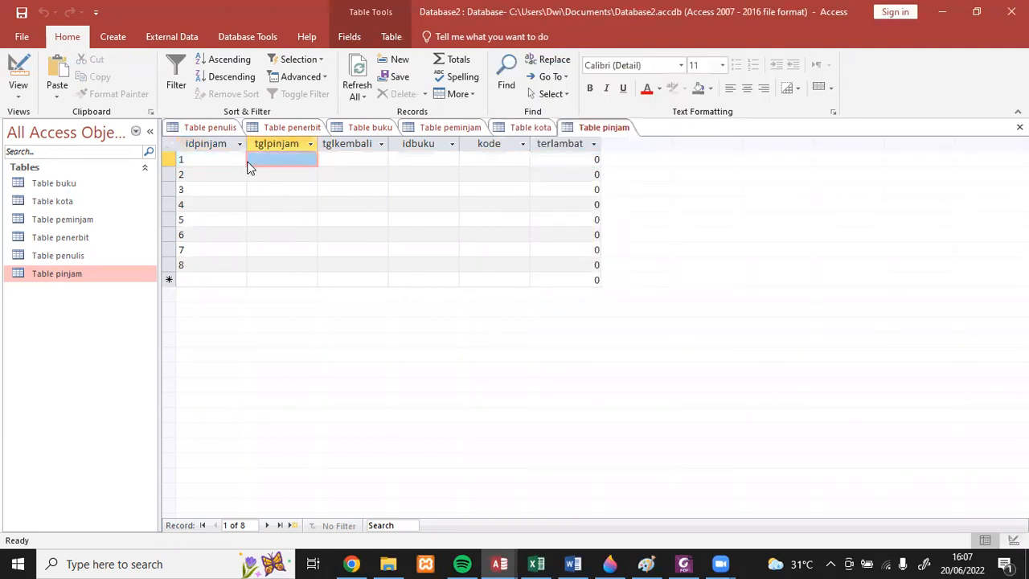
pyautogui.keyDown('shift'); pyautogui.click(563, 268); pyautogui.keyUp('shift')
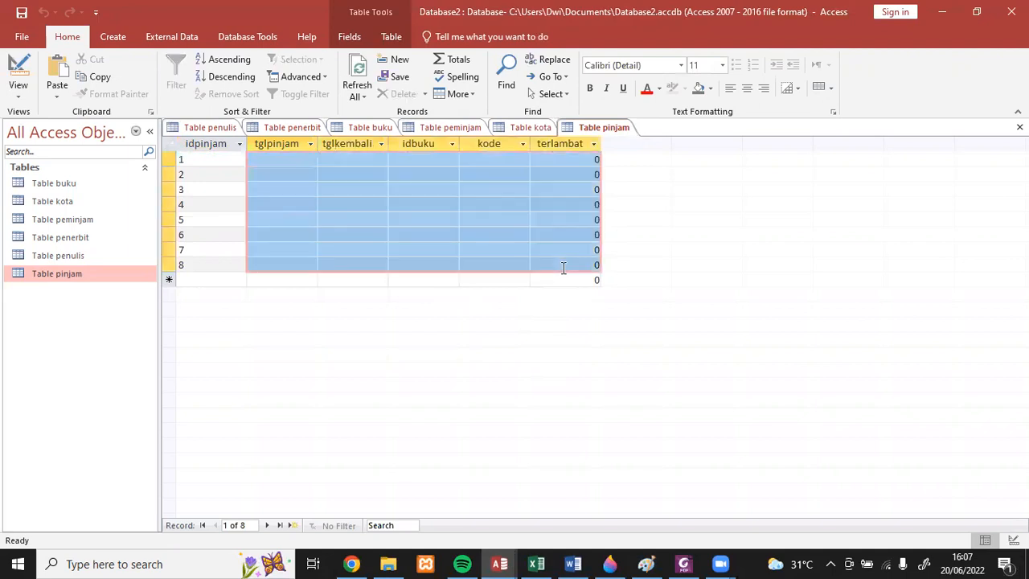
pyautogui.hotkey('ctrl', 'v')
pyautogui.click(494, 328)
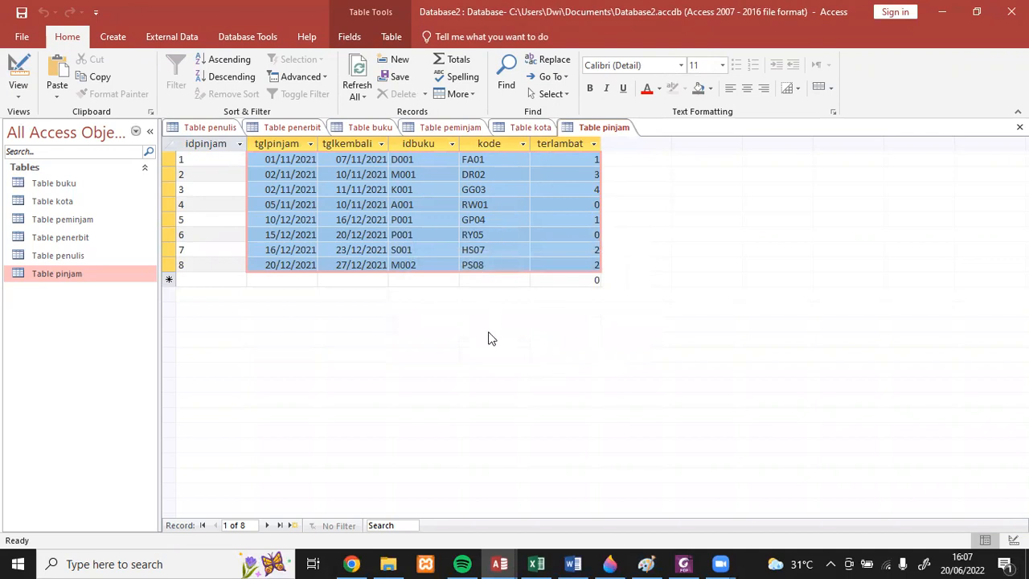
# - Switch to Excel to review the source tables from Table pinjam up to Table buku, and return to Table pinjam in Access
pyautogui.moveTo(536, 563)
pyautogui.click(568, 504)
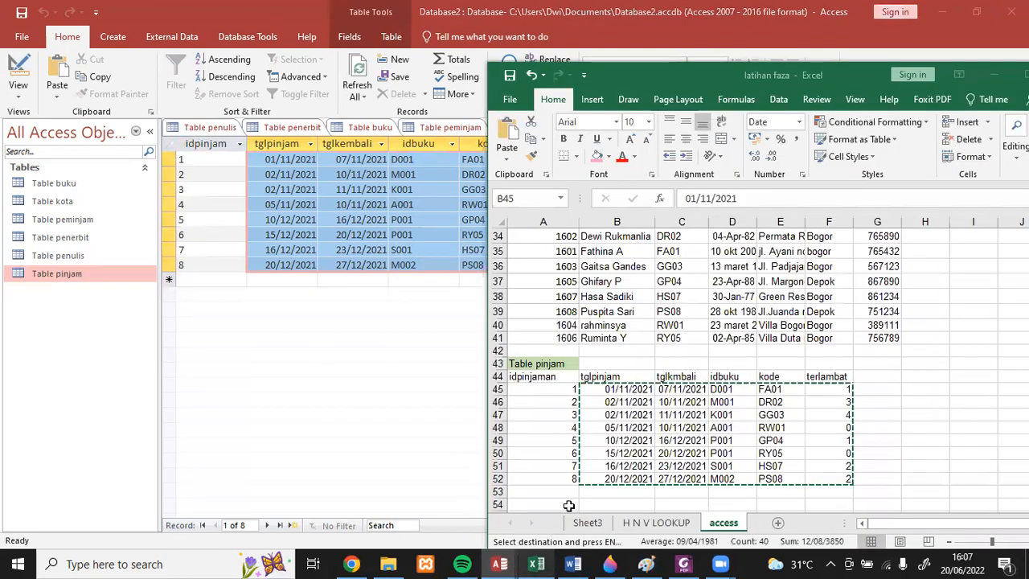
pyautogui.scroll(10, 832, 462)
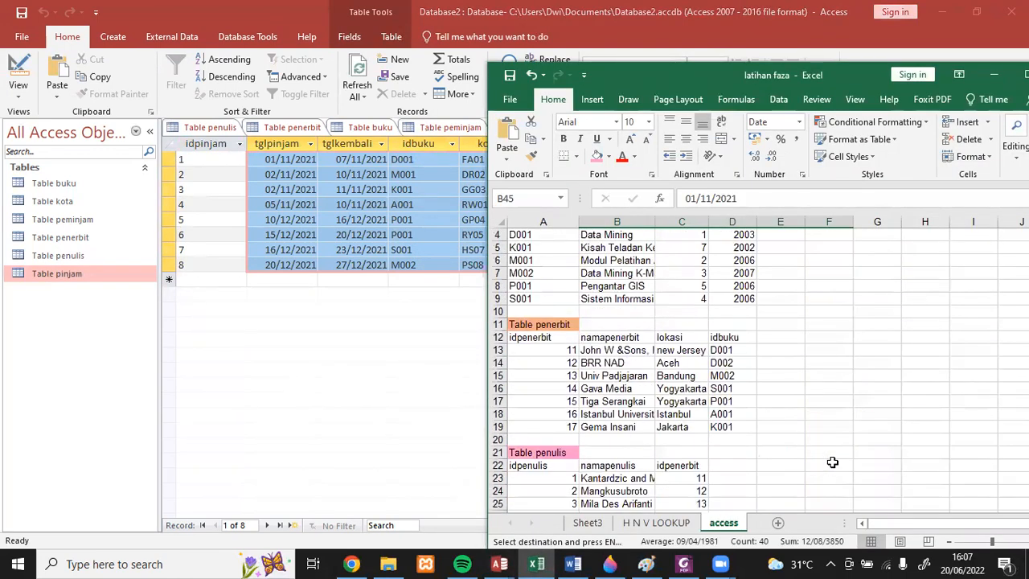
pyautogui.scroll(1, 832, 462)
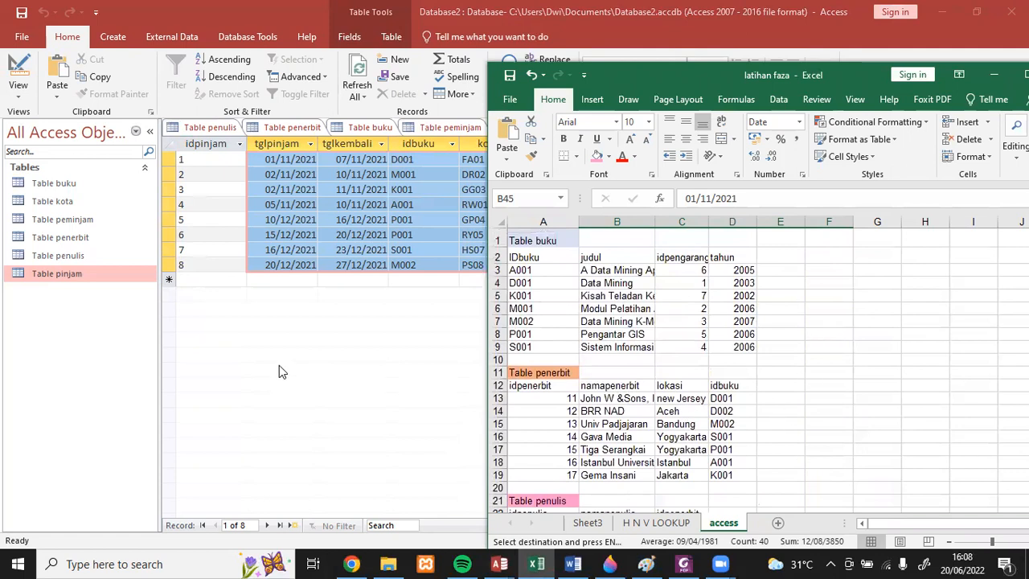
pyautogui.click(372, 419)
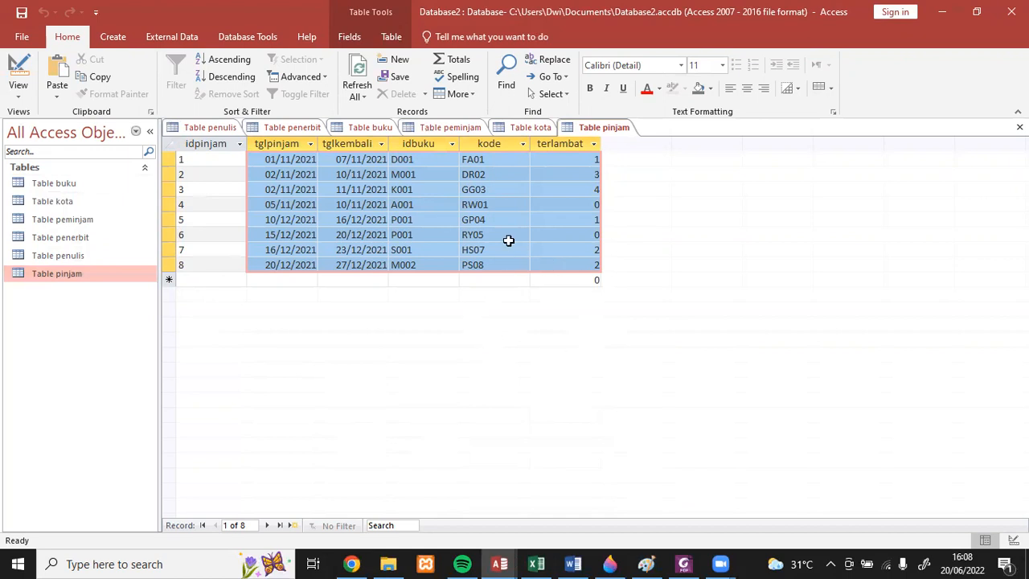
pyautogui.click(271, 224)
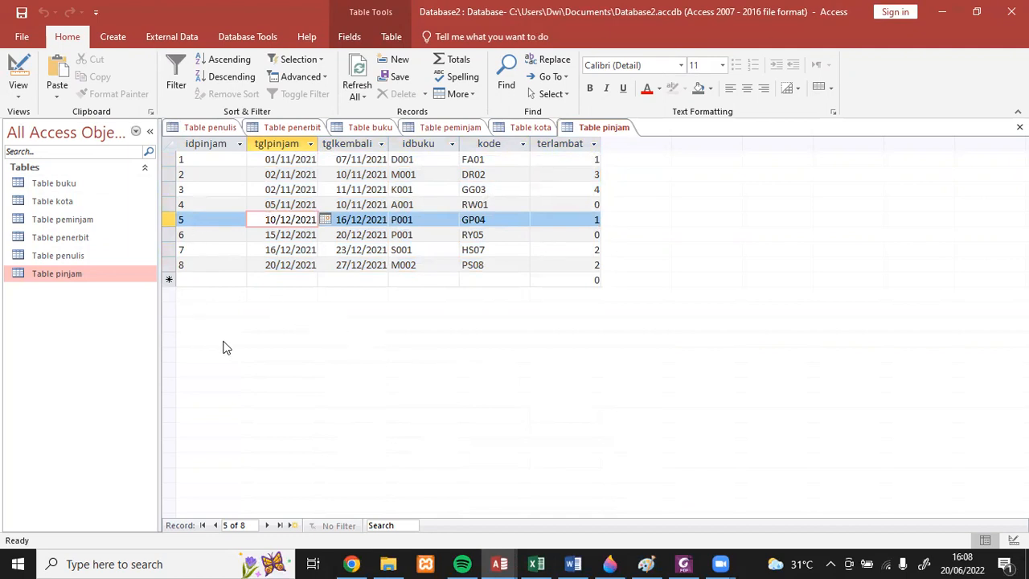
pyautogui.click(195, 159)
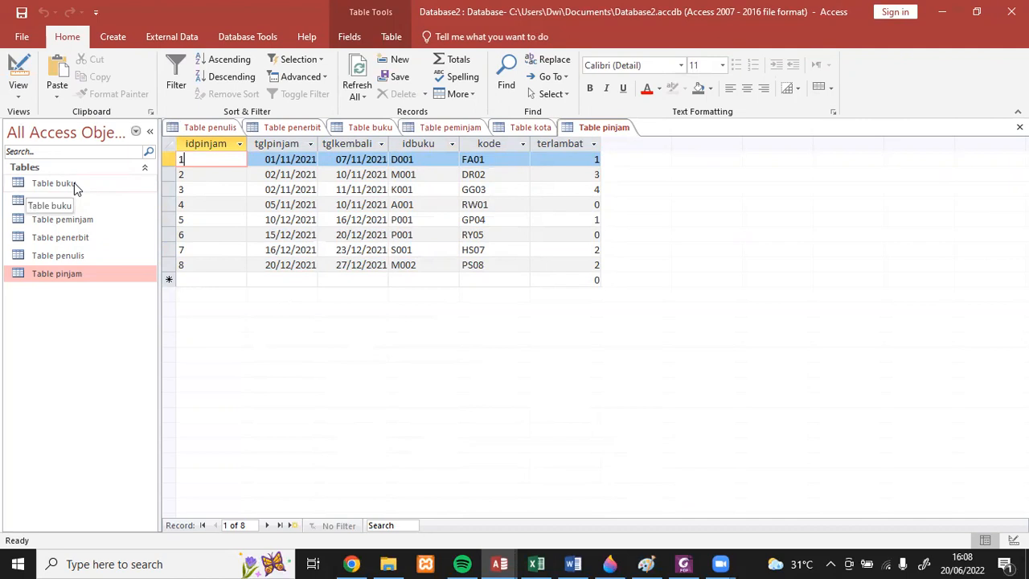
# - Open Table buku in Design View, make idbuku its primary key and save the table
pyautogui.click(371, 131)
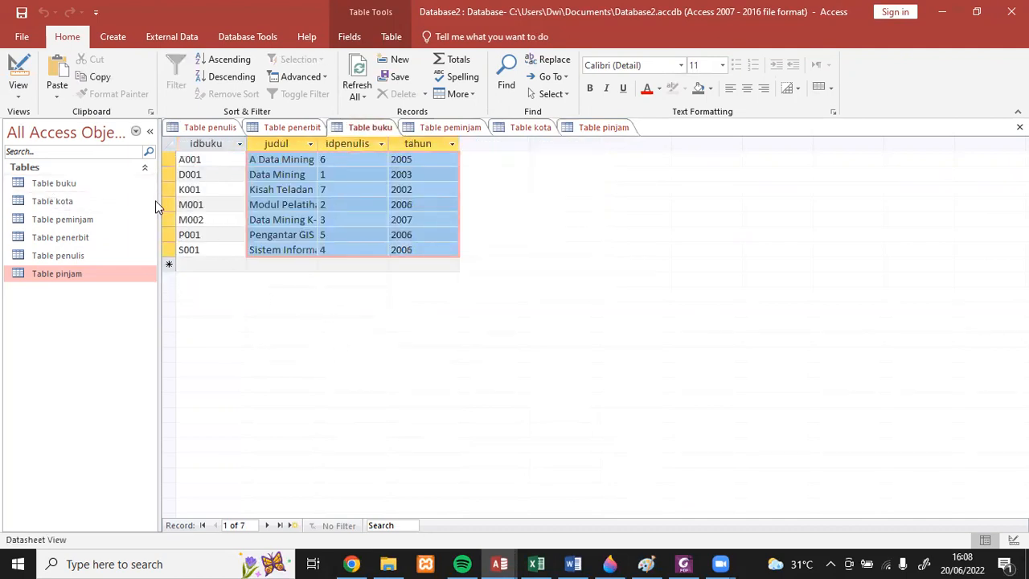
pyautogui.click(18, 90)
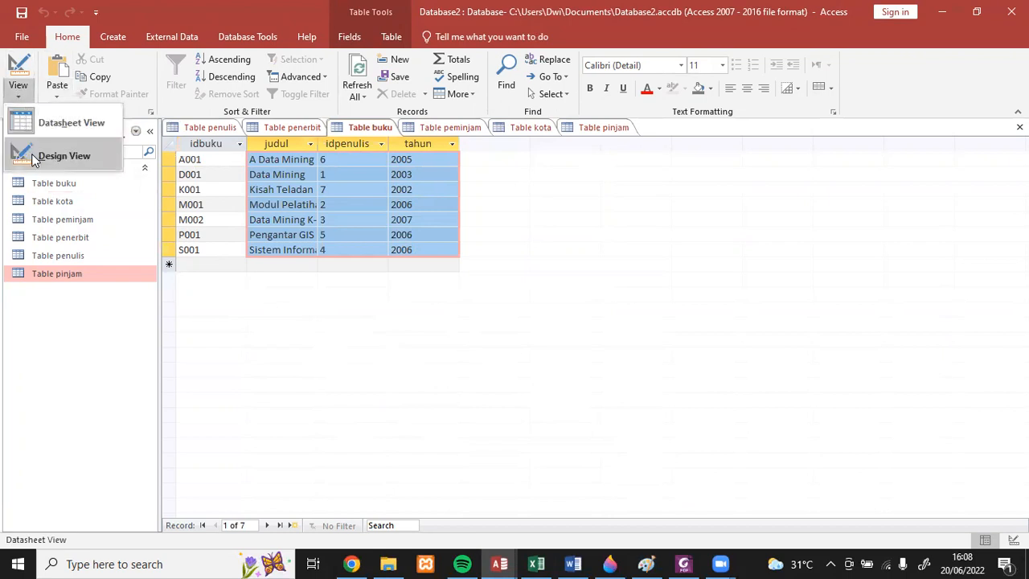
pyautogui.click(31, 155)
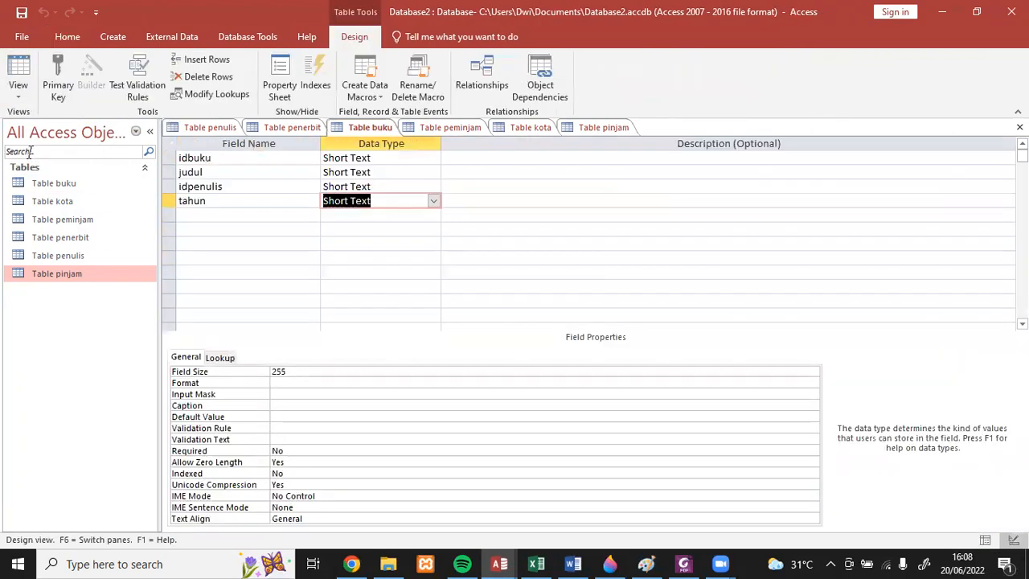
pyautogui.click(202, 158)
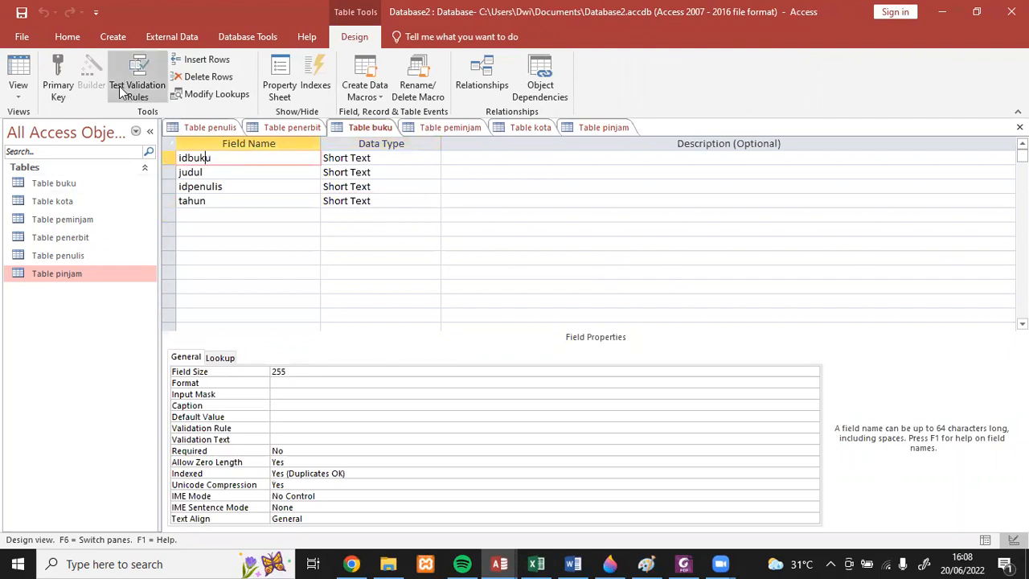
pyautogui.click(58, 73)
pyautogui.click(22, 12)
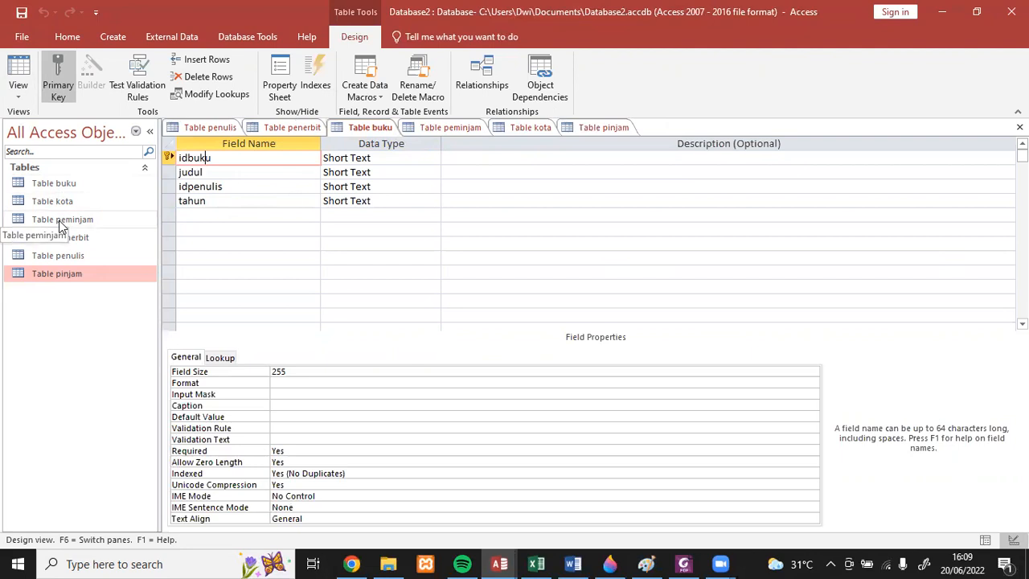
# - Open Table peminjam in Design View, make kode its primary key and save the table
pyautogui.click(448, 128)
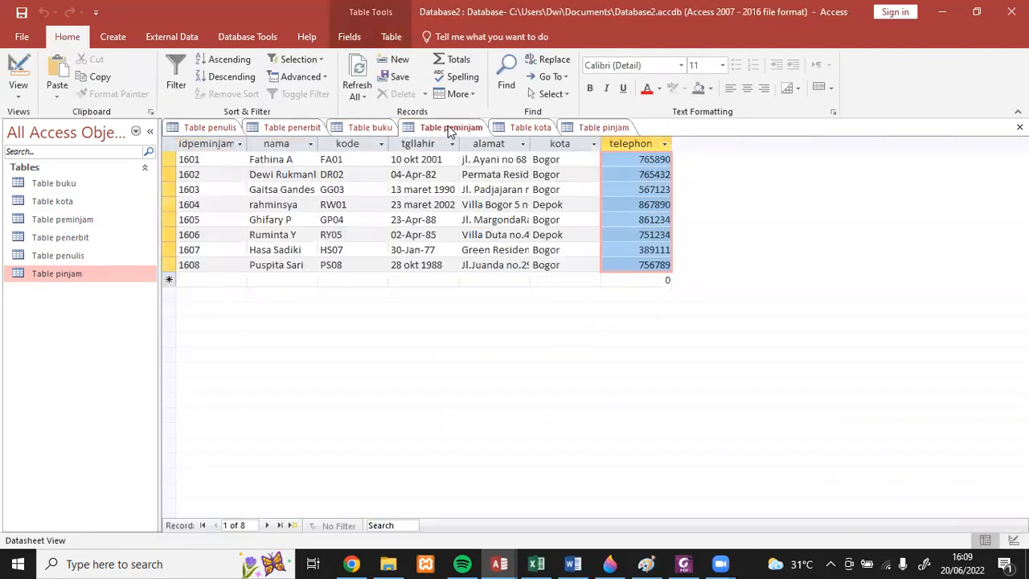
pyautogui.click(19, 96)
pyautogui.click(32, 154)
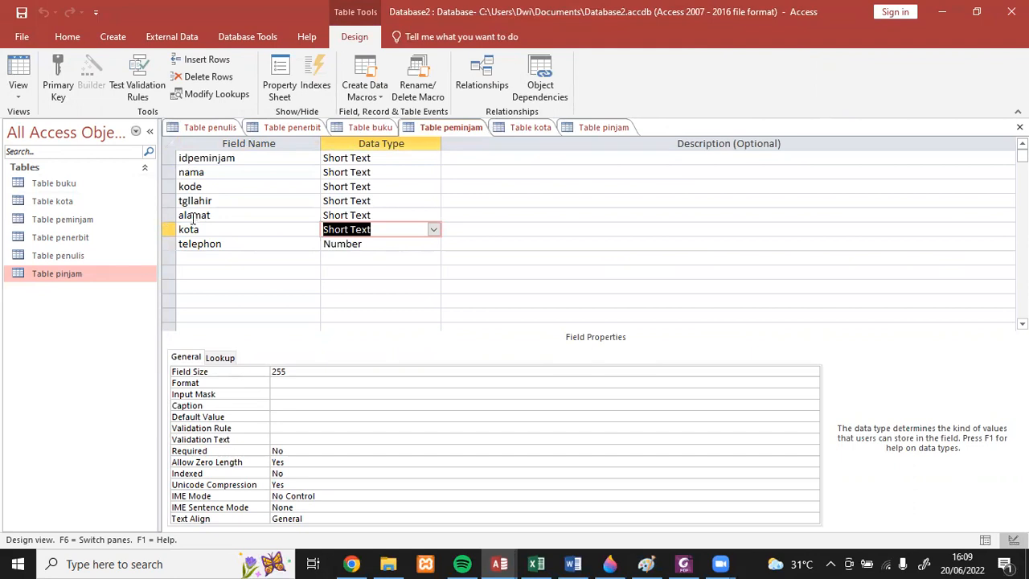
pyautogui.click(185, 186)
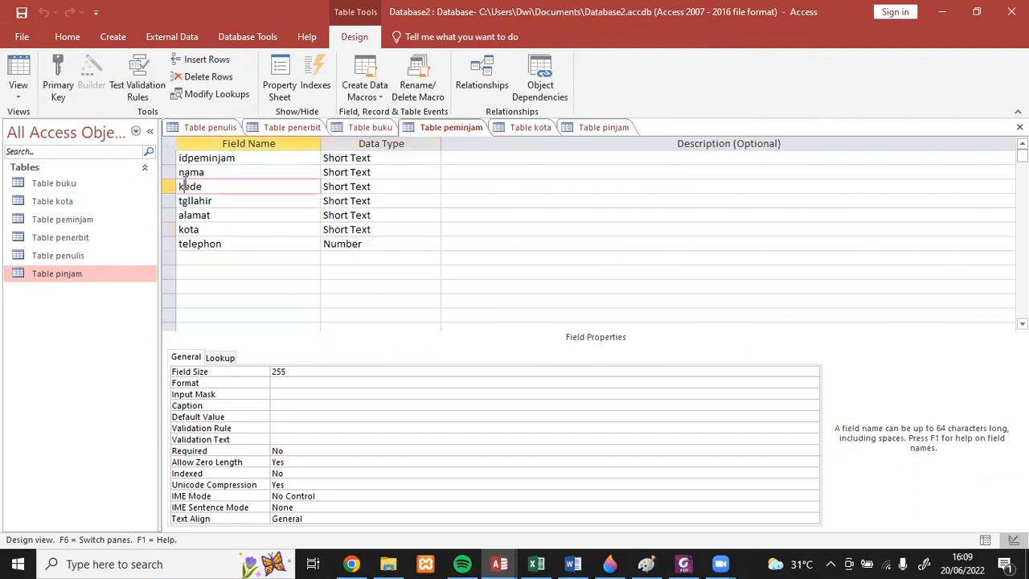
pyautogui.click(58, 72)
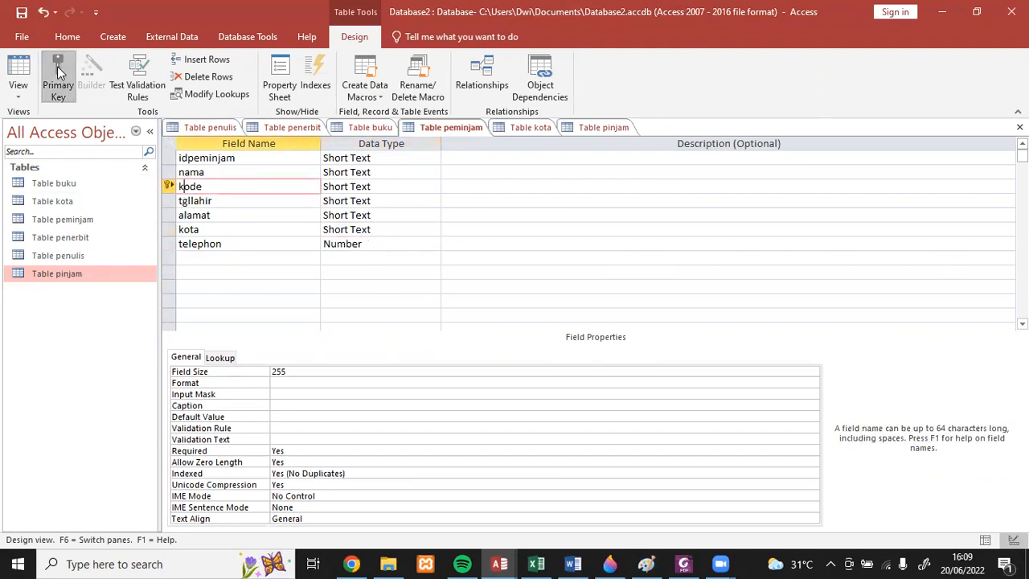
pyautogui.click(21, 14)
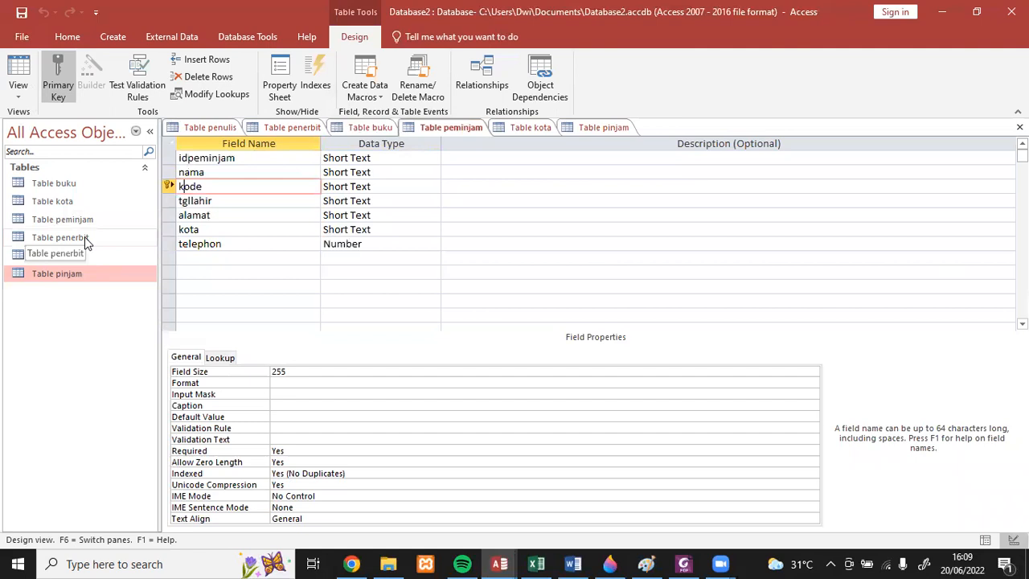
# - Open Table penerbit in Design View, make idpenerbit its primary key and save the table
pyautogui.click(286, 127)
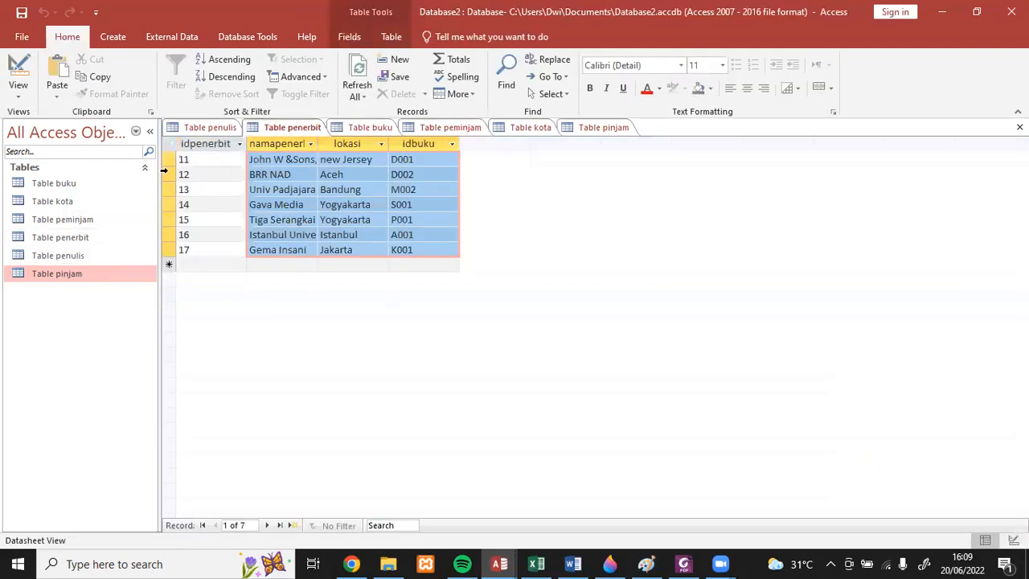
pyautogui.click(17, 97)
pyautogui.click(48, 153)
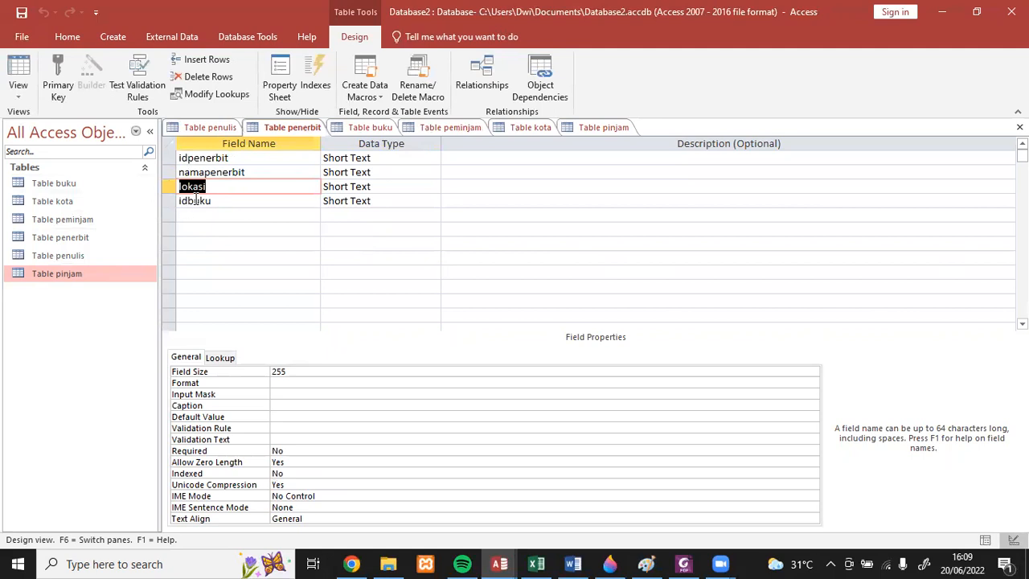
pyautogui.click(204, 159)
pyautogui.click(68, 96)
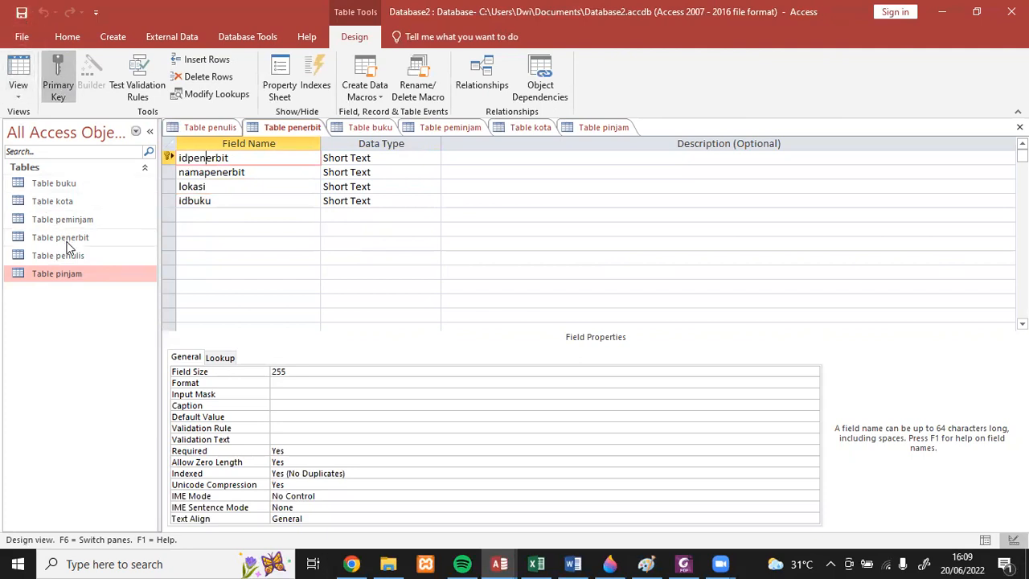
# - Open Table penulis in Design View, make idpenulis its primary key and save the table
pyautogui.click(212, 127)
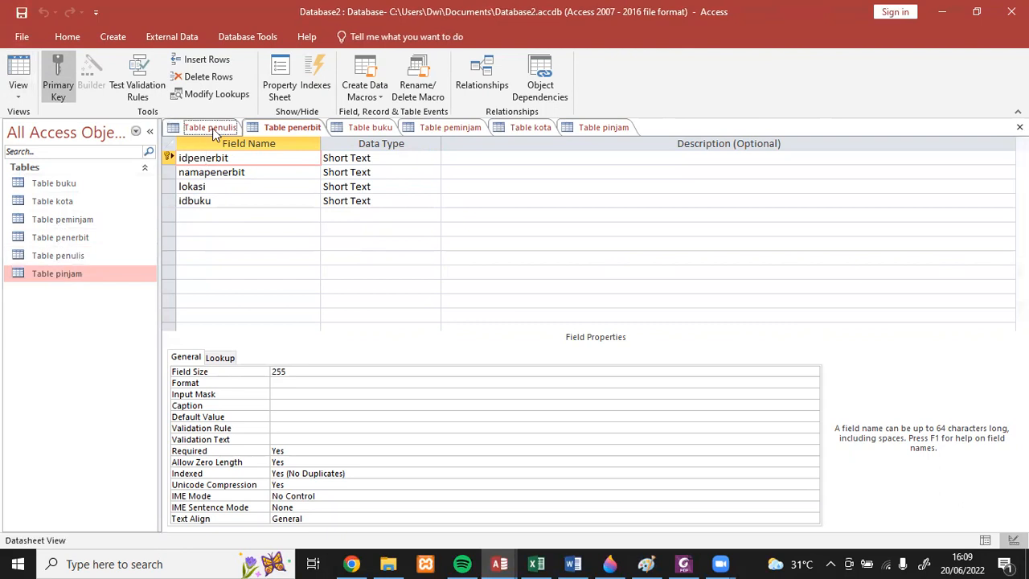
pyautogui.click(18, 90)
pyautogui.click(32, 153)
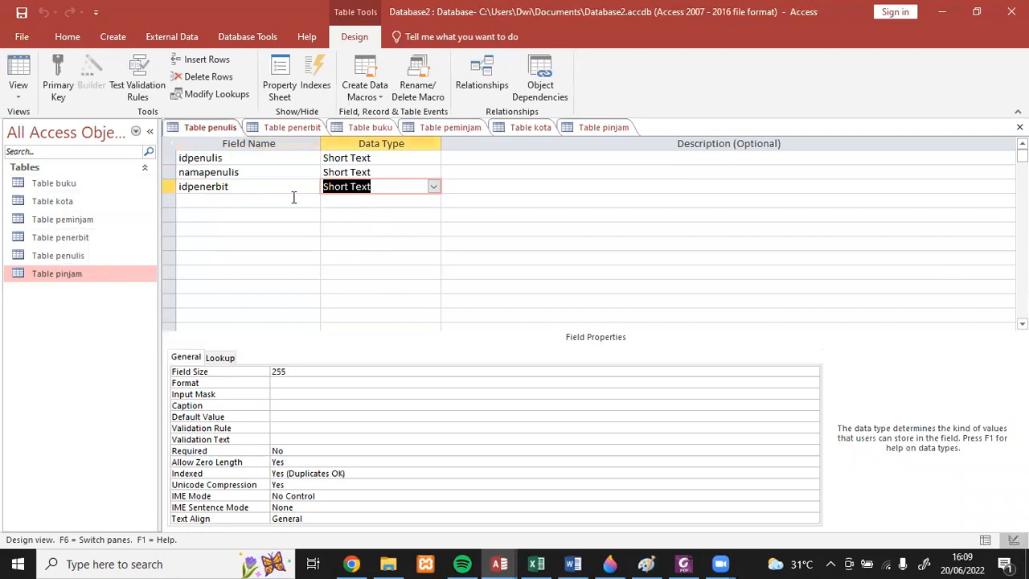
pyautogui.click(193, 158)
pyautogui.click(51, 95)
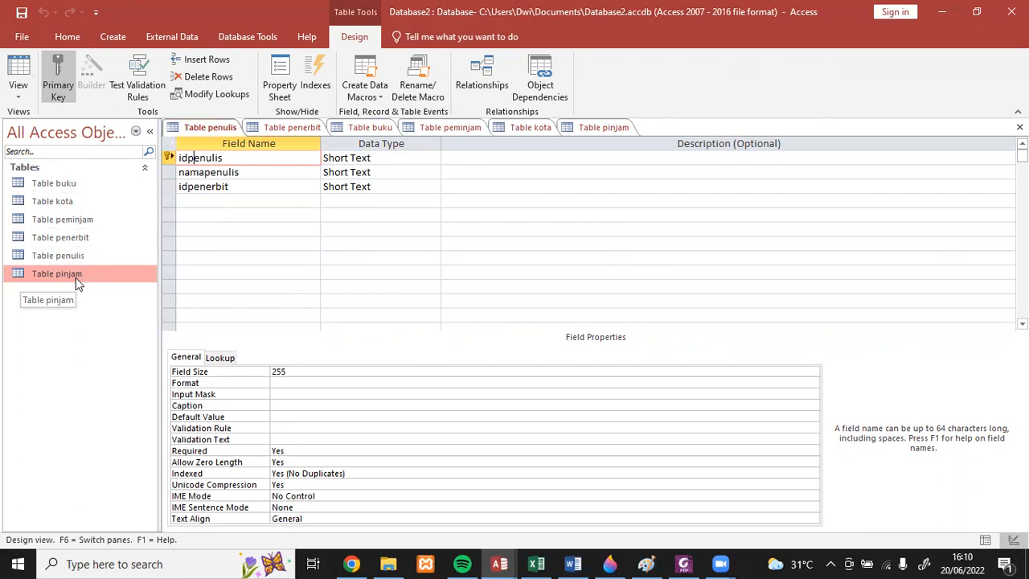
pyautogui.click(594, 128)
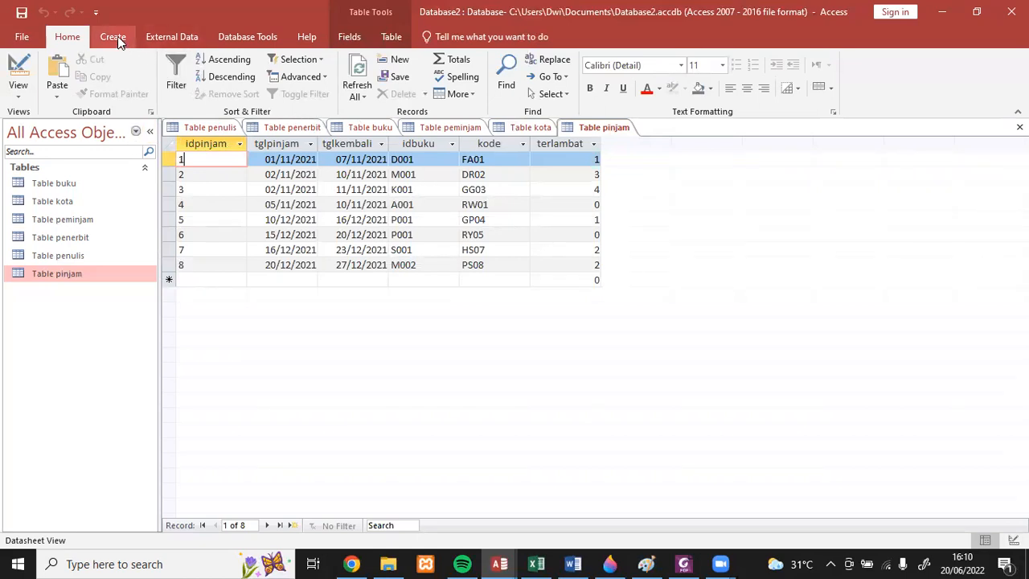
pyautogui.click(164, 38)
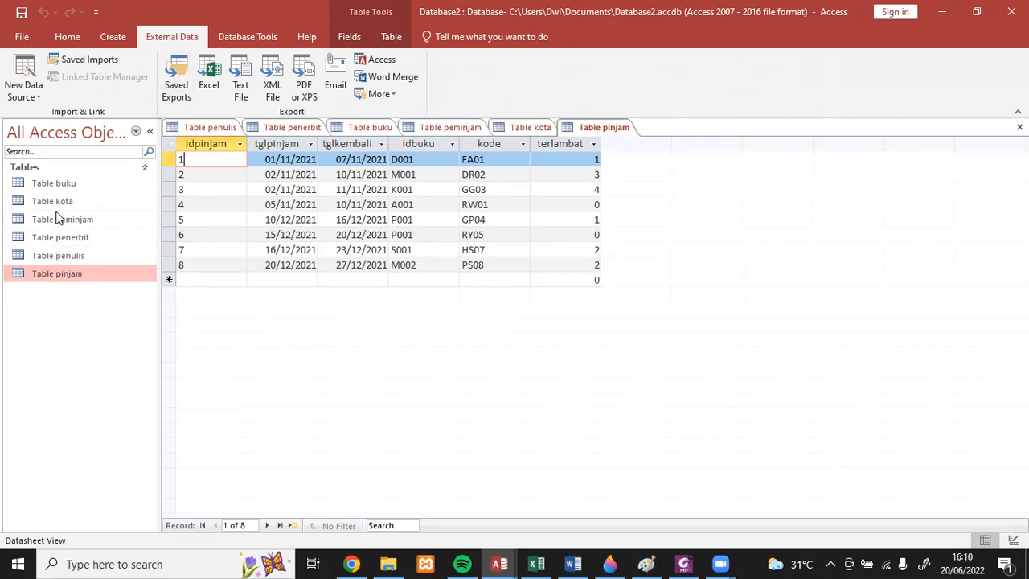
pyautogui.click(65, 184)
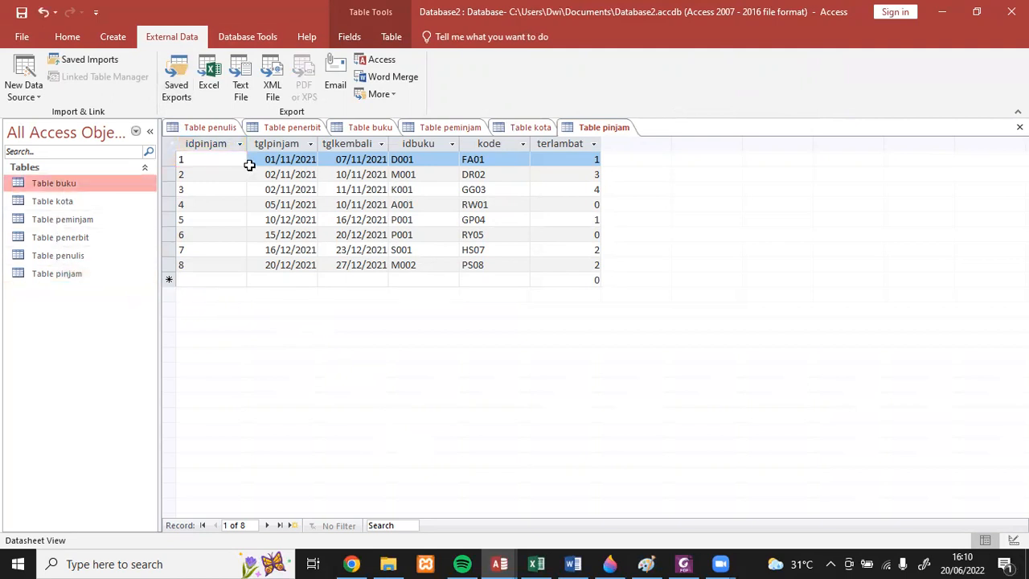
# - Open the Relationships layout and add Table buku, Table penerbit, Table penulis and Table pinjam to it
pyautogui.click(249, 36)
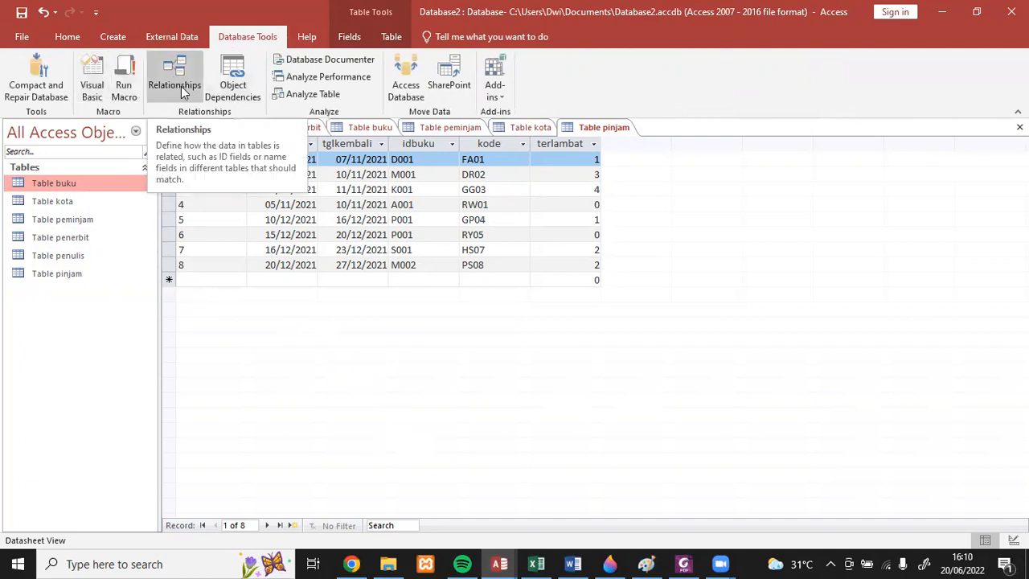
pyautogui.click(177, 84)
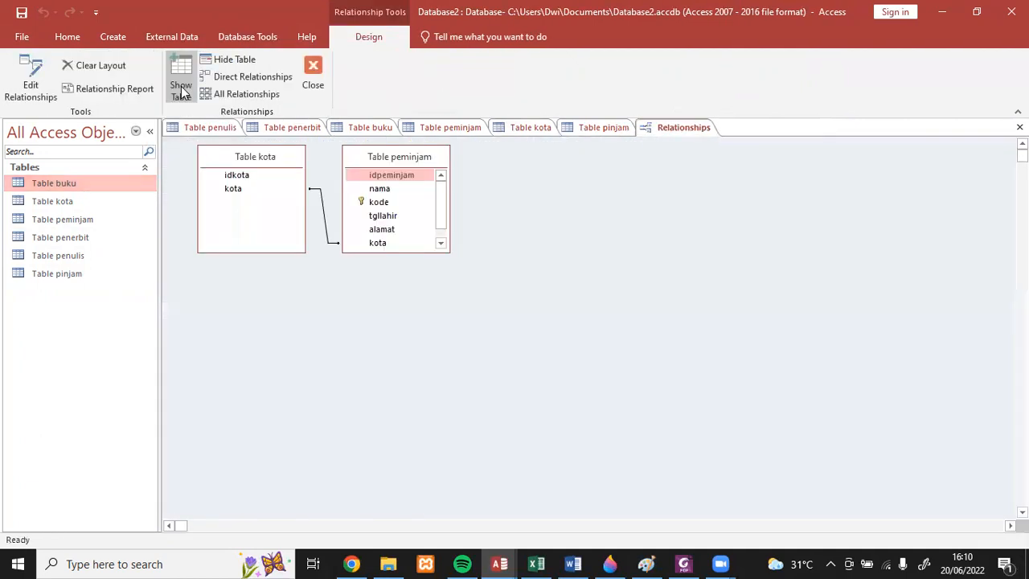
pyautogui.rightClick(559, 311)
pyautogui.click(598, 321)
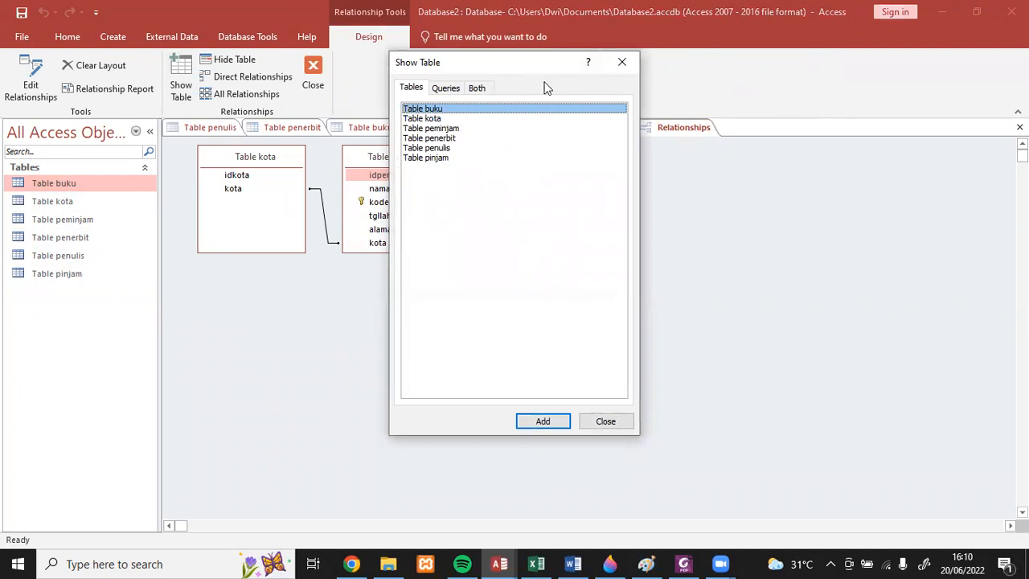
pyautogui.moveTo(527, 70); pyautogui.dragTo(675, 151)
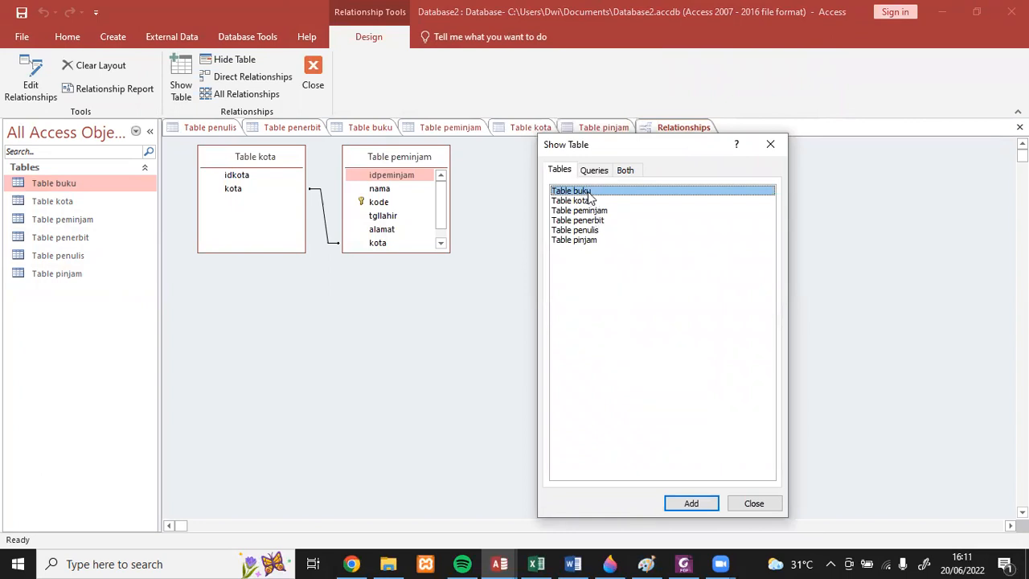
pyautogui.keyDown('ctrl'); pyautogui.click(594, 223); pyautogui.keyUp('ctrl')
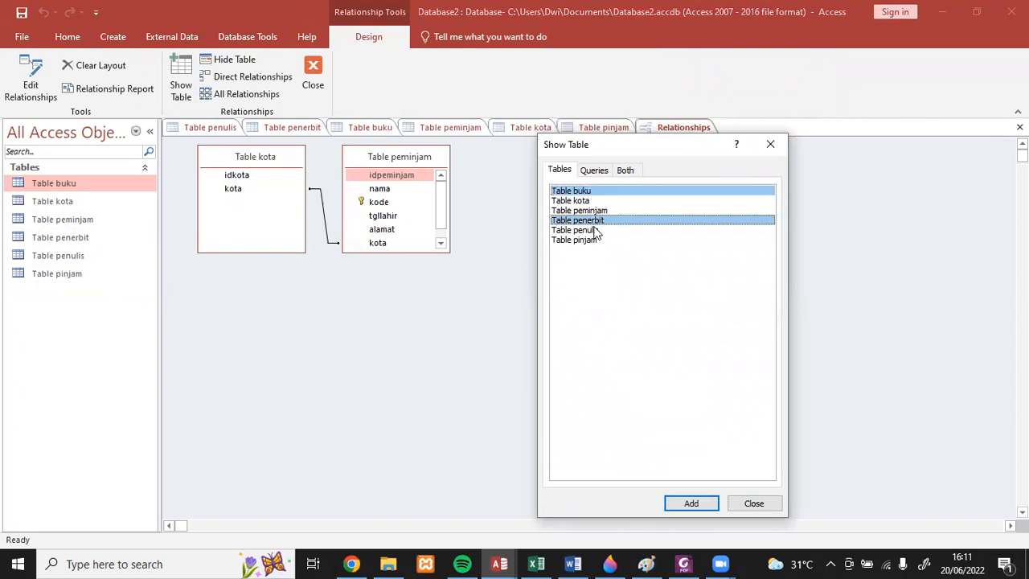
pyautogui.keyDown('ctrl'); pyautogui.click(595, 231); pyautogui.keyUp('ctrl')
pyautogui.keyDown('ctrl'); pyautogui.click(594, 241); pyautogui.keyUp('ctrl')
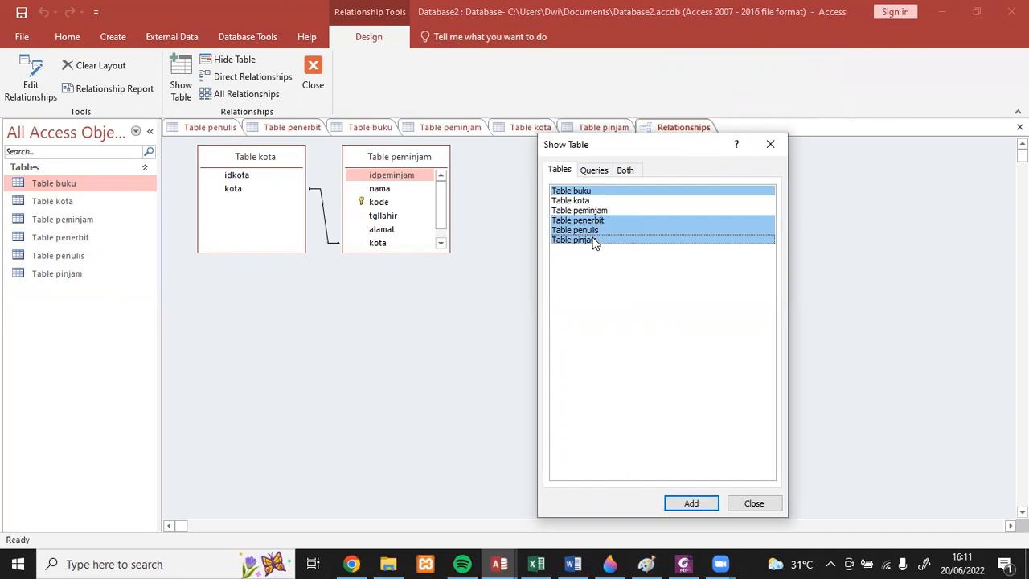
pyautogui.click(691, 503)
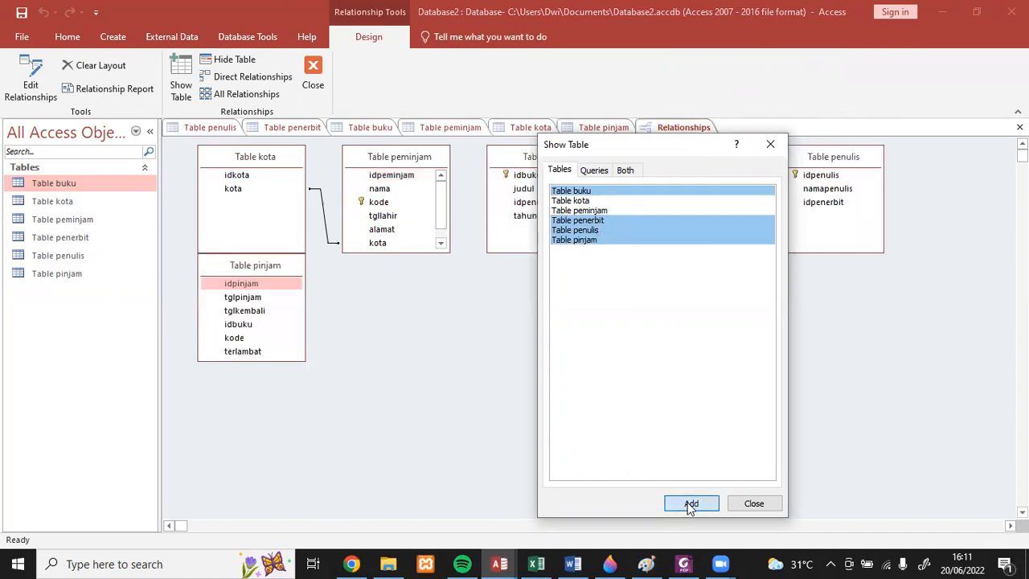
pyautogui.click(754, 503)
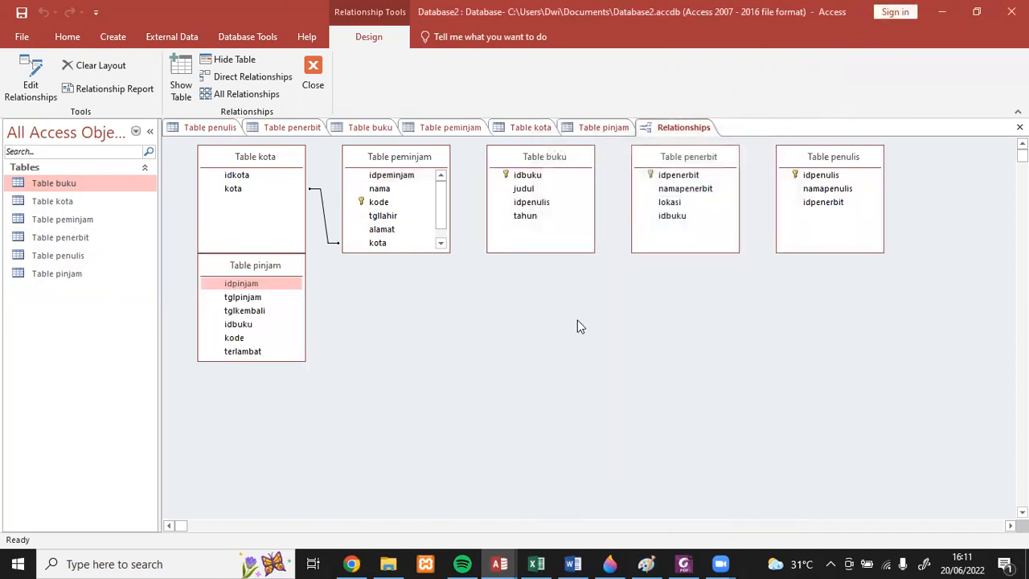
# - Move Table peminjam to the far side of the layout below Table penulis, and place Table kota beneath it
pyautogui.moveTo(387, 159); pyautogui.dragTo(911, 337)
pyautogui.click(250, 172)
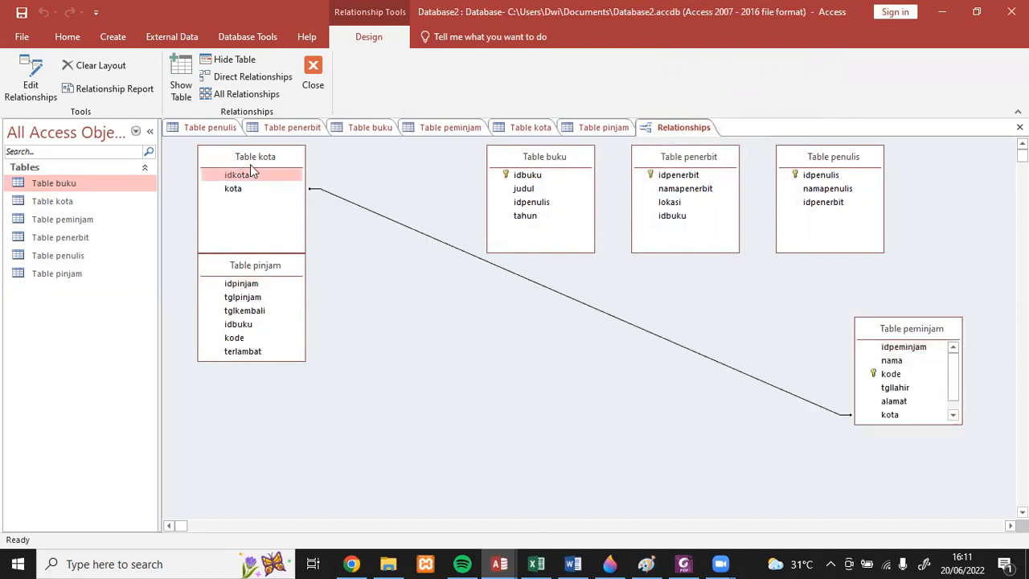
pyautogui.moveTo(251, 172); pyautogui.dragTo(894, 449)
pyautogui.moveTo(885, 326); pyautogui.dragTo(916, 271)
pyautogui.click(856, 440)
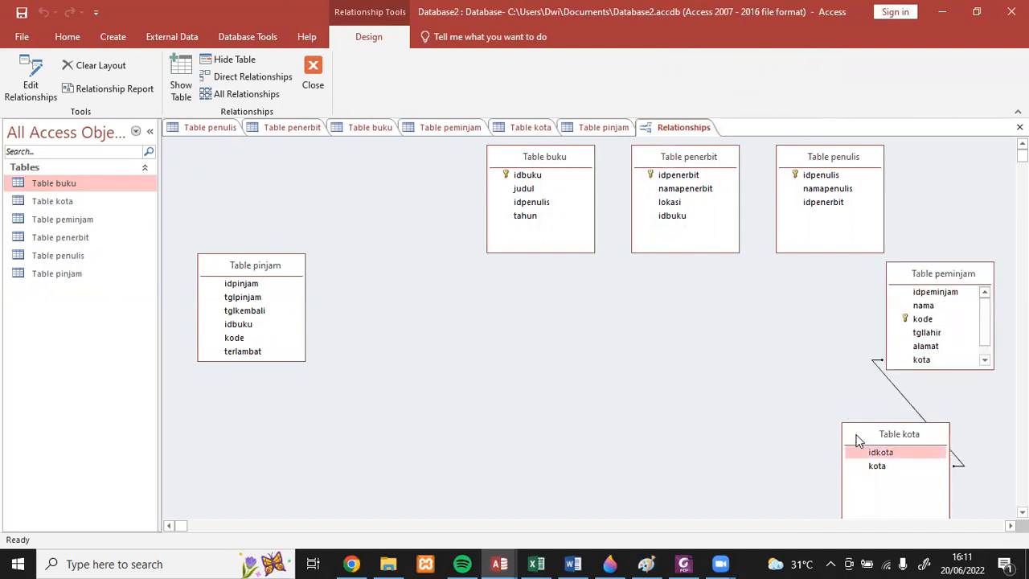
pyautogui.moveTo(857, 439); pyautogui.dragTo(766, 438)
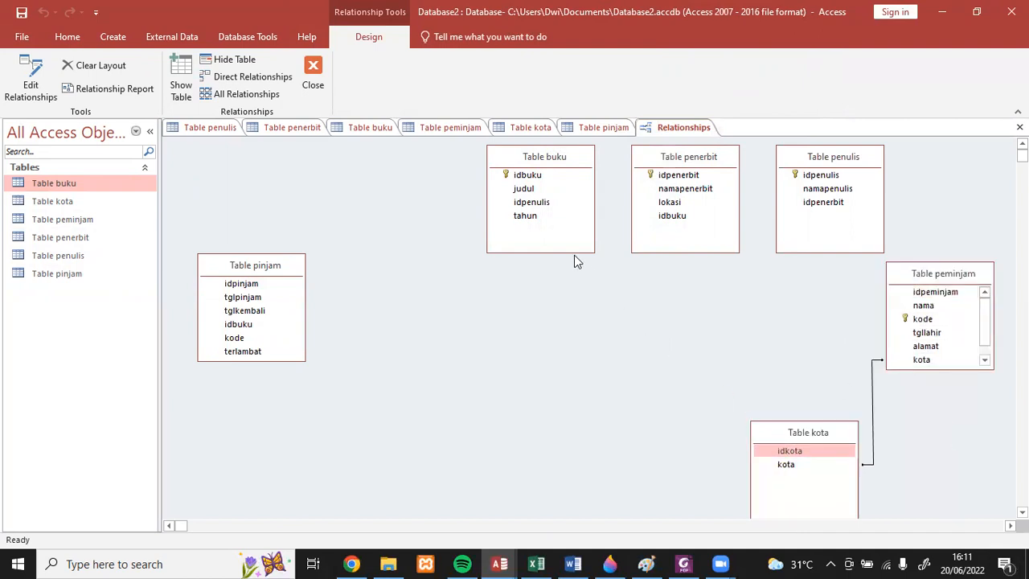
# - Rearrange the tables with Table buku beside Table penulis, Table penerbit below them, and Table pinjam next to Table peminjam
pyautogui.click(553, 157)
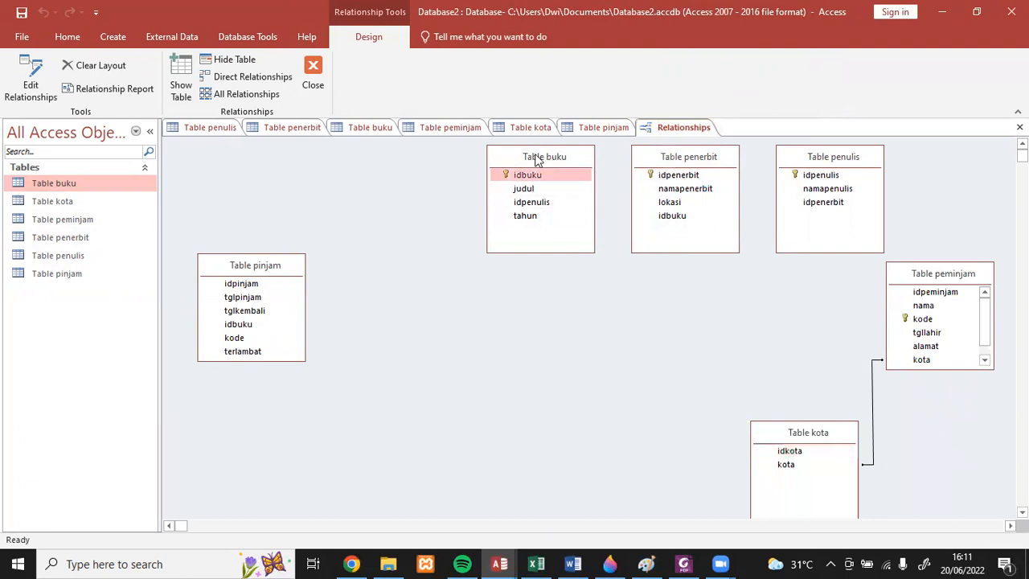
pyautogui.moveTo(537, 159); pyautogui.dragTo(365, 156)
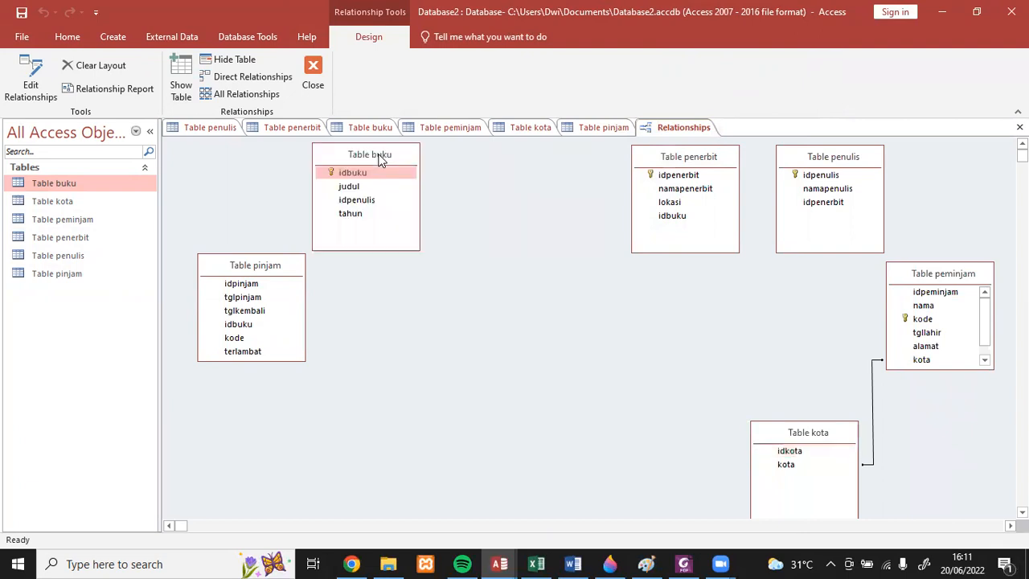
pyautogui.click(673, 160)
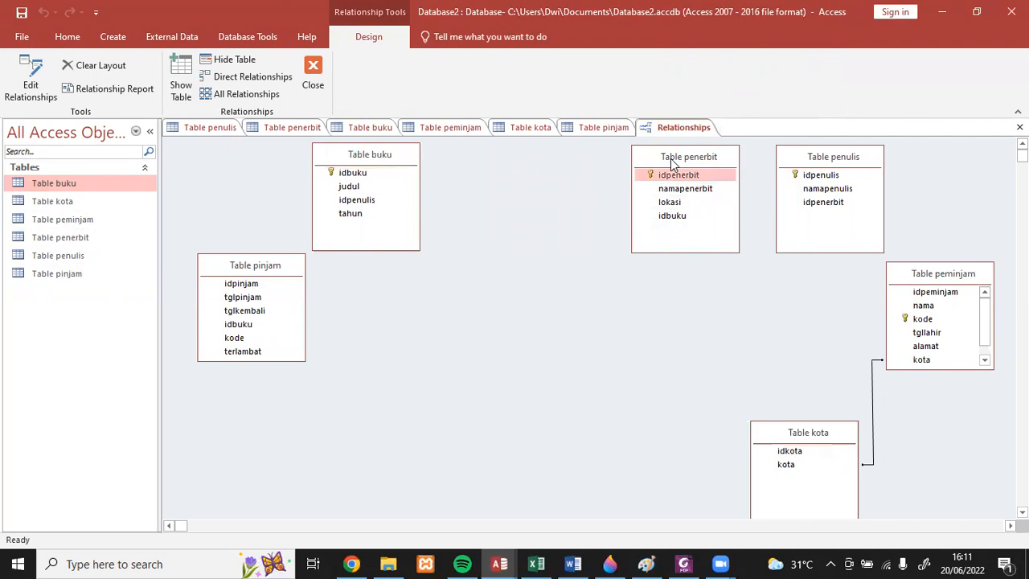
pyautogui.moveTo(673, 159); pyautogui.dragTo(429, 293)
pyautogui.click(830, 164)
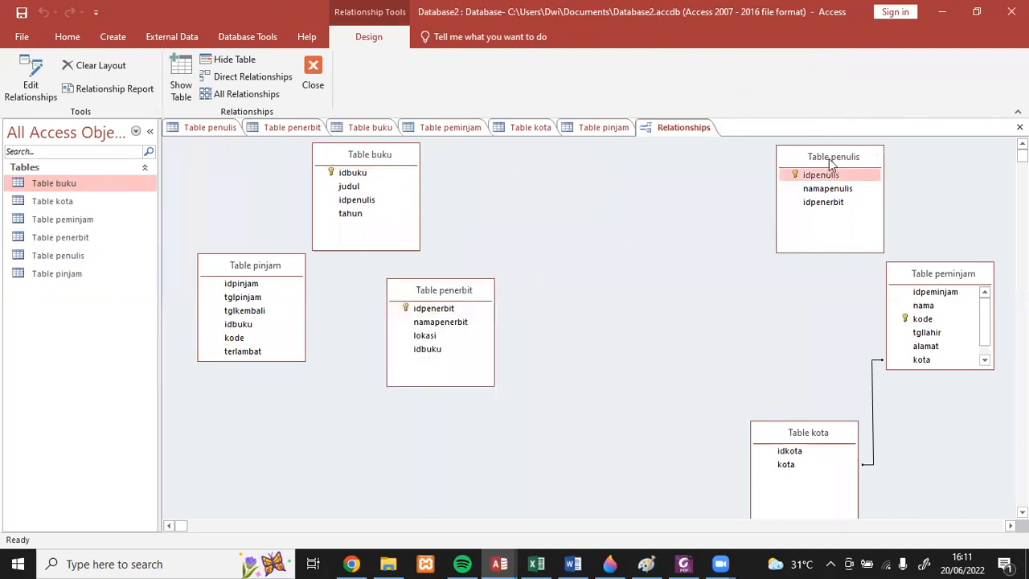
pyautogui.moveTo(830, 159); pyautogui.dragTo(576, 155)
pyautogui.click(293, 281)
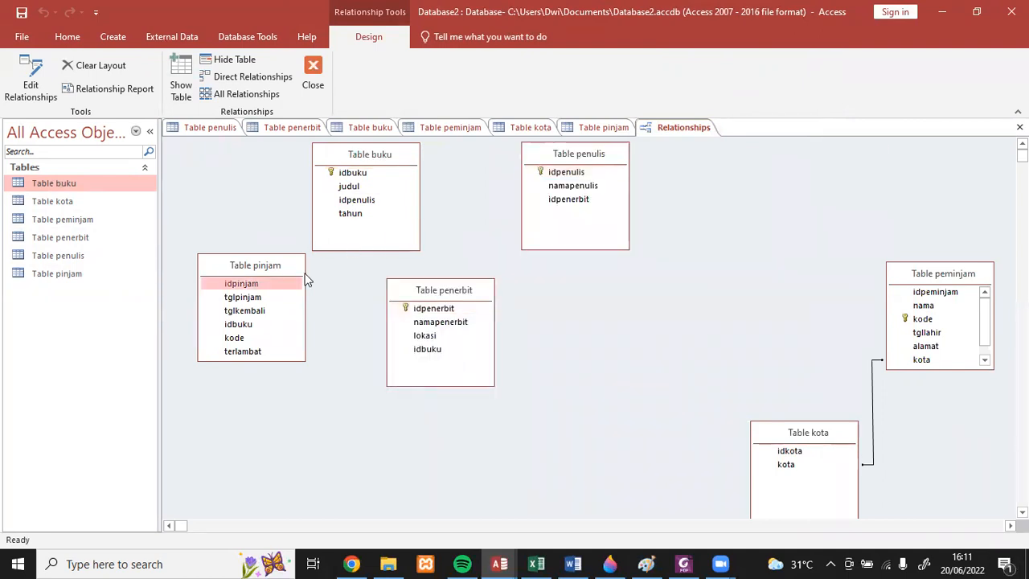
pyautogui.moveTo(255, 264); pyautogui.dragTo(785, 234)
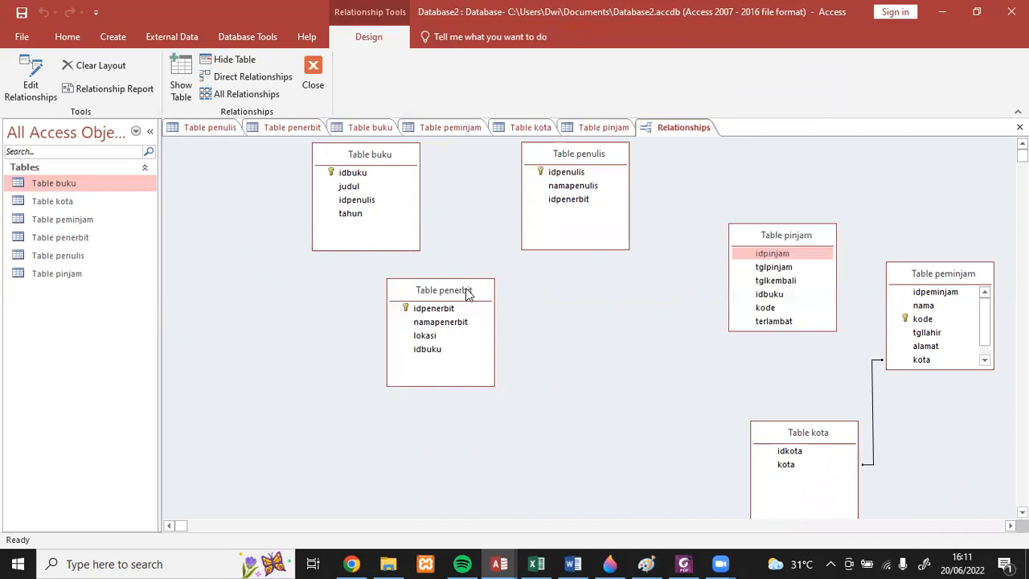
pyautogui.click(466, 292)
pyautogui.moveTo(463, 295); pyautogui.dragTo(450, 360)
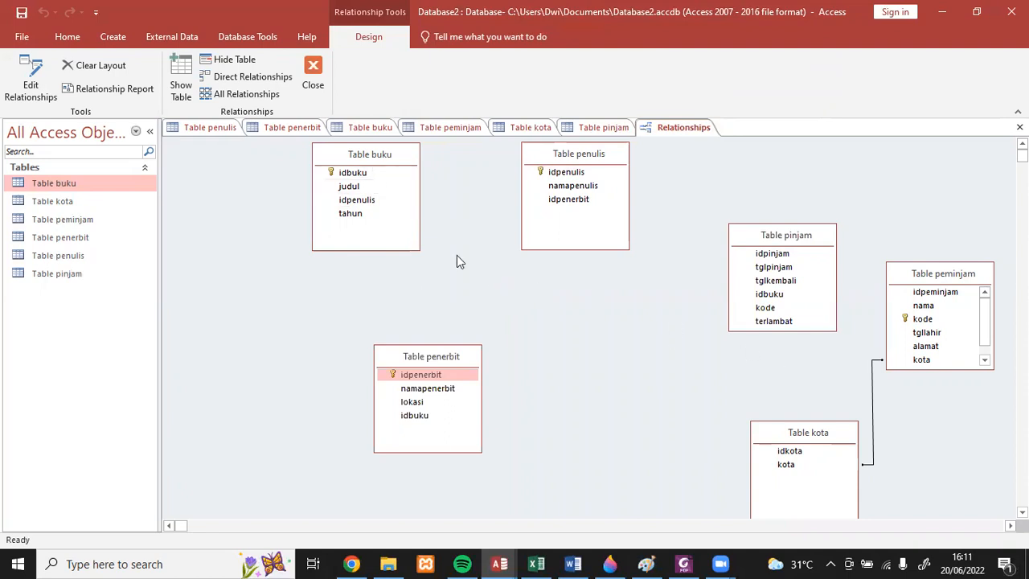
# - Create a relationship from idbuku in Table buku to idbuku in Table penerbit, and shift Table penerbit clear of the join line
pyautogui.click(372, 174)
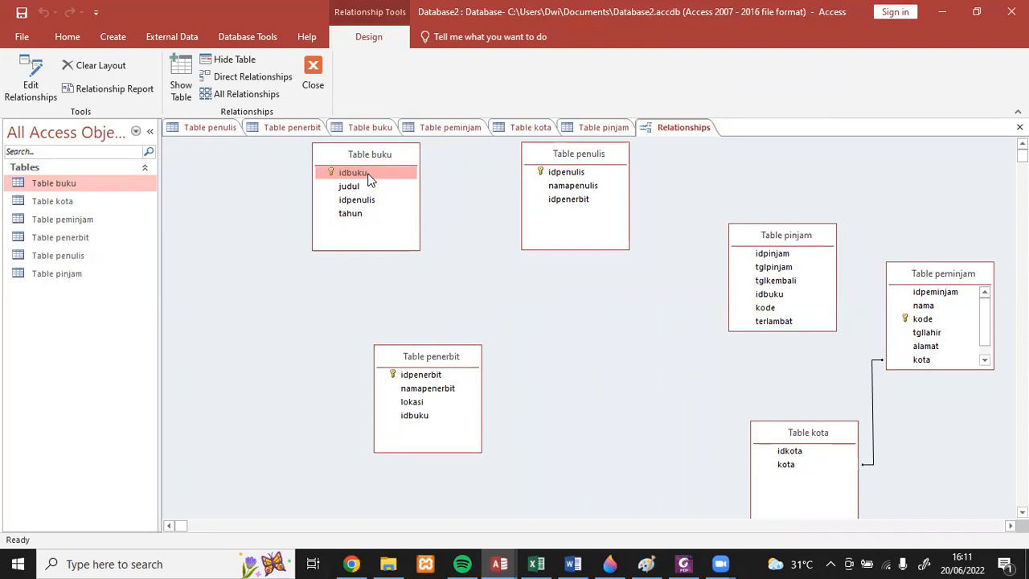
pyautogui.moveTo(368, 178); pyautogui.dragTo(410, 421)
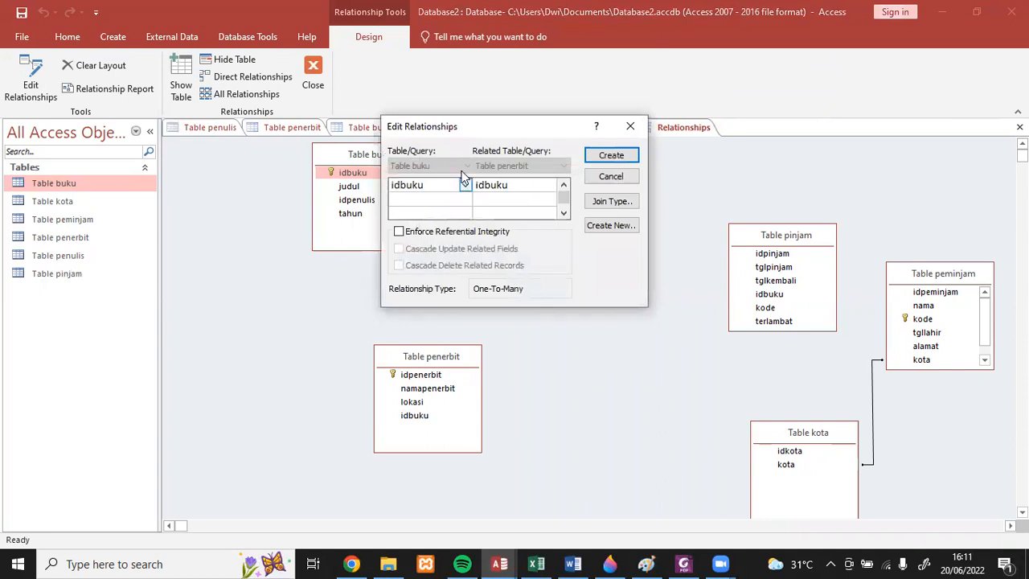
pyautogui.click(602, 156)
pyautogui.click(454, 359)
pyautogui.moveTo(454, 359); pyautogui.dragTo(514, 356)
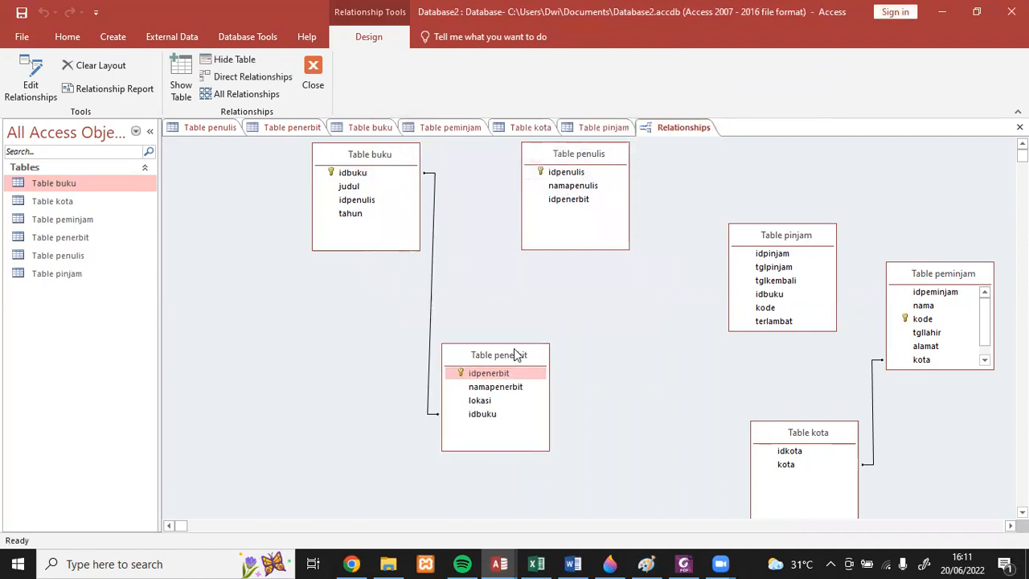
# - Examine the settings and the edit and delete options of the relationship between Table buku and Table penerbit
pyautogui.click(430, 305)
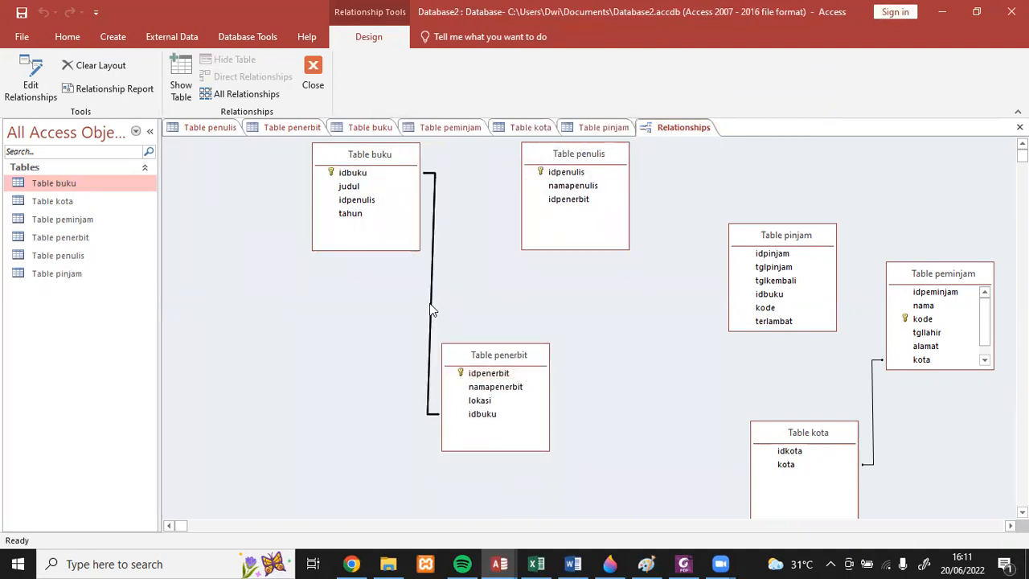
pyautogui.doubleClick(430, 305)
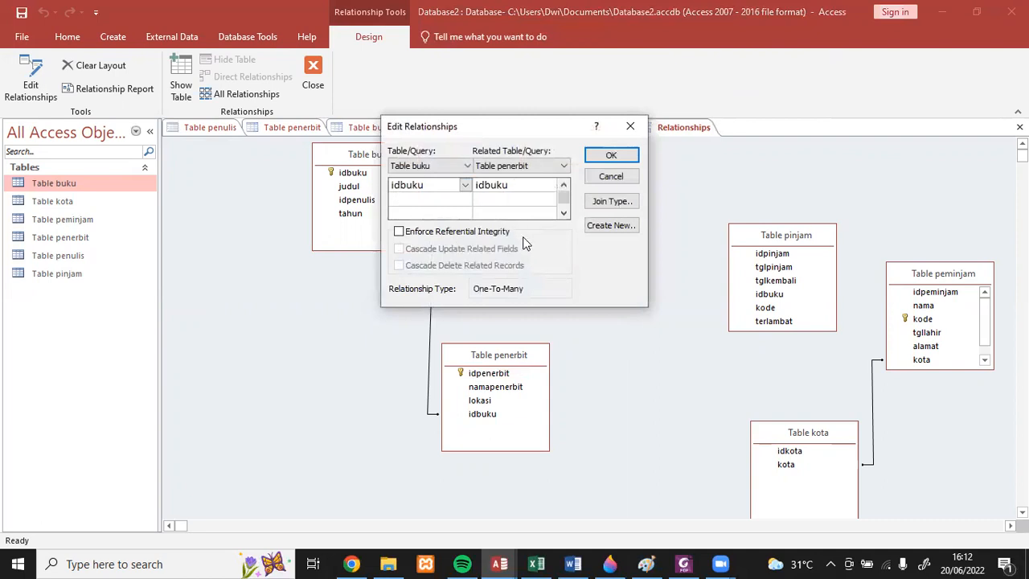
pyautogui.click(610, 156)
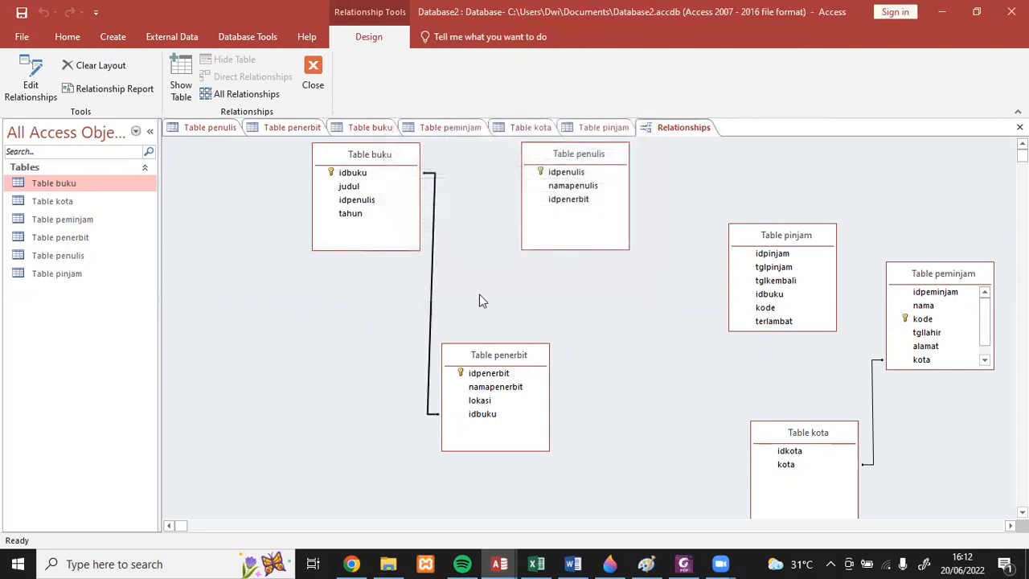
pyautogui.rightClick(434, 299)
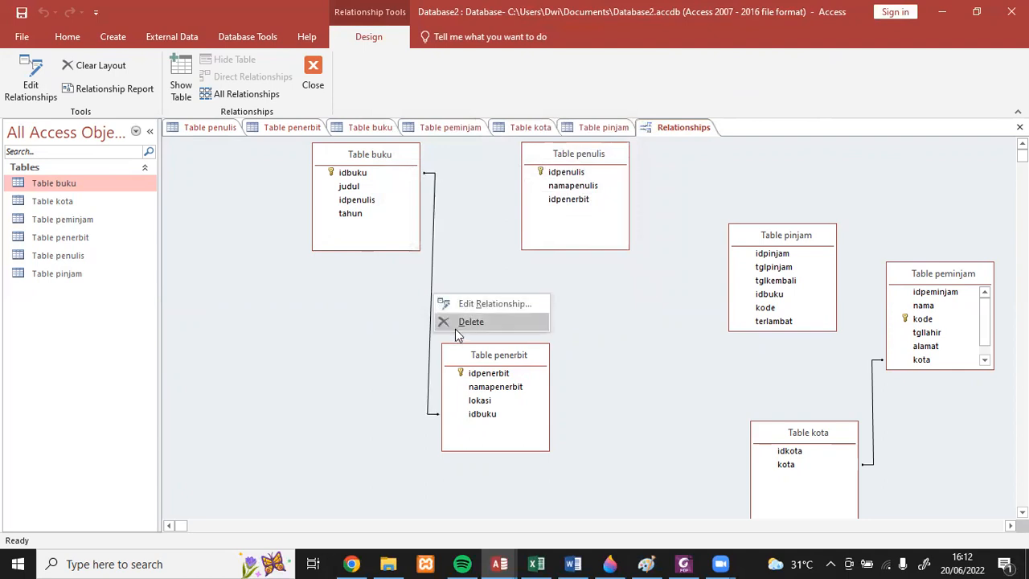
pyautogui.click(455, 326)
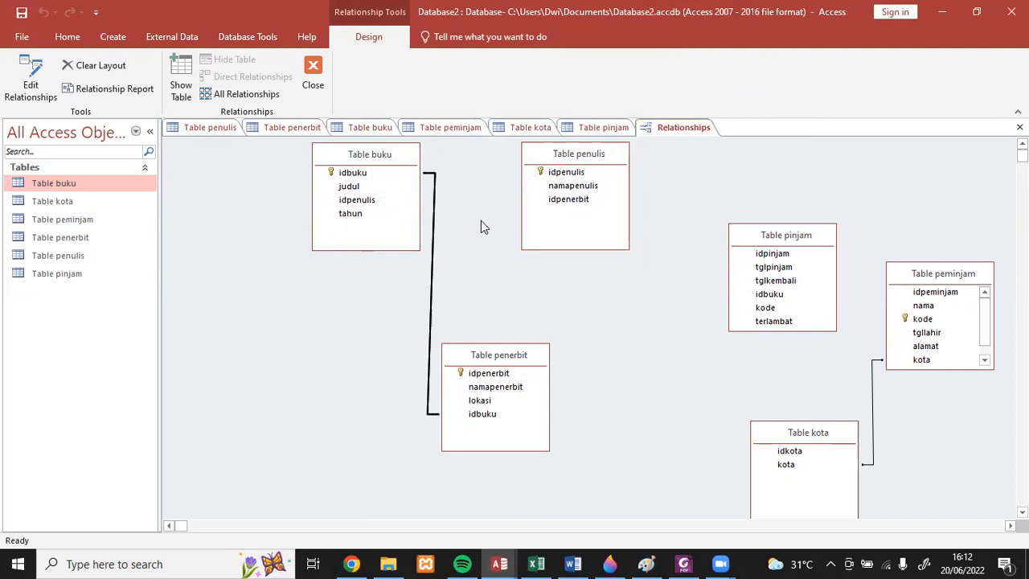
# - Create a relationship from idbuku in Table buku to idbuku in Table pinjam
pyautogui.click(370, 174)
pyautogui.moveTo(370, 180); pyautogui.dragTo(770, 298)
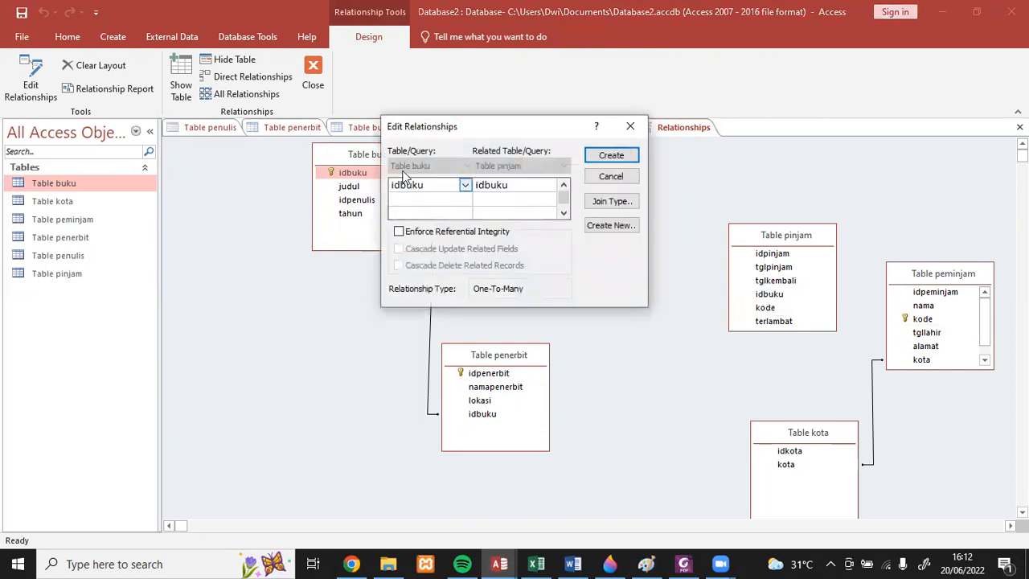
pyautogui.click(611, 155)
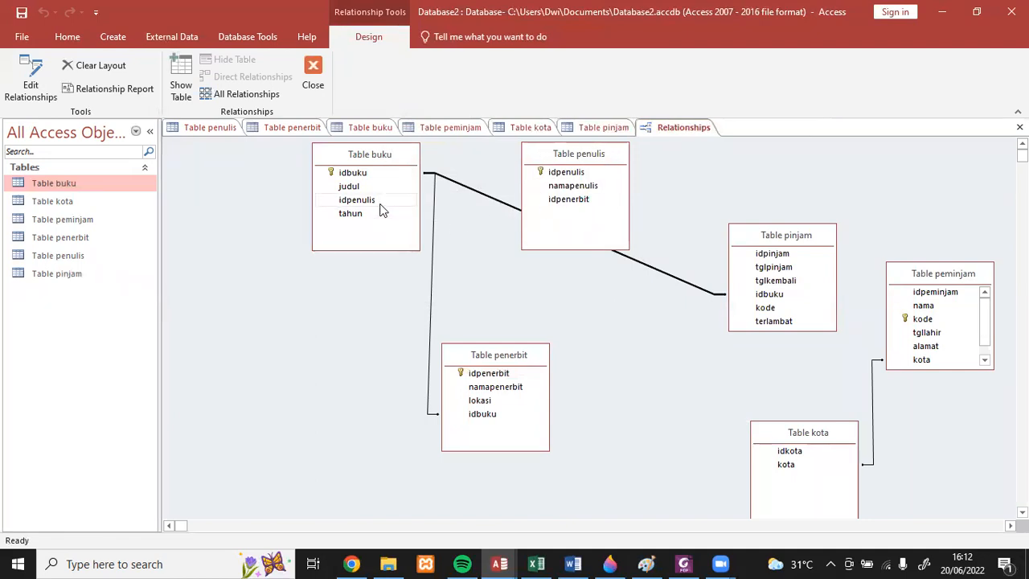
# - Create a relationship from idpenulis in Table penulis to idpenulis in Table buku
pyautogui.click(568, 175)
pyautogui.moveTo(568, 174); pyautogui.dragTo(369, 204)
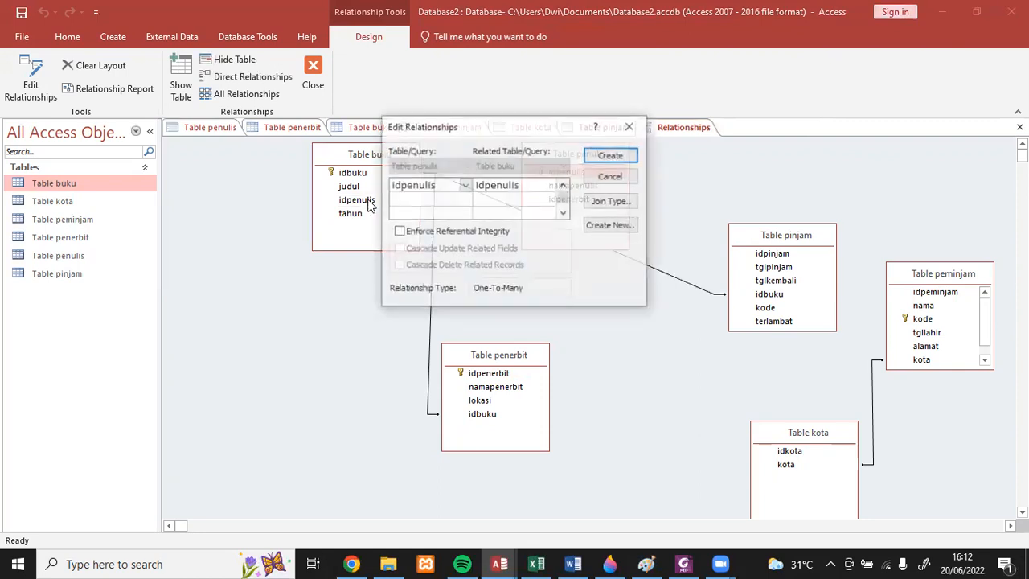
pyautogui.click(601, 159)
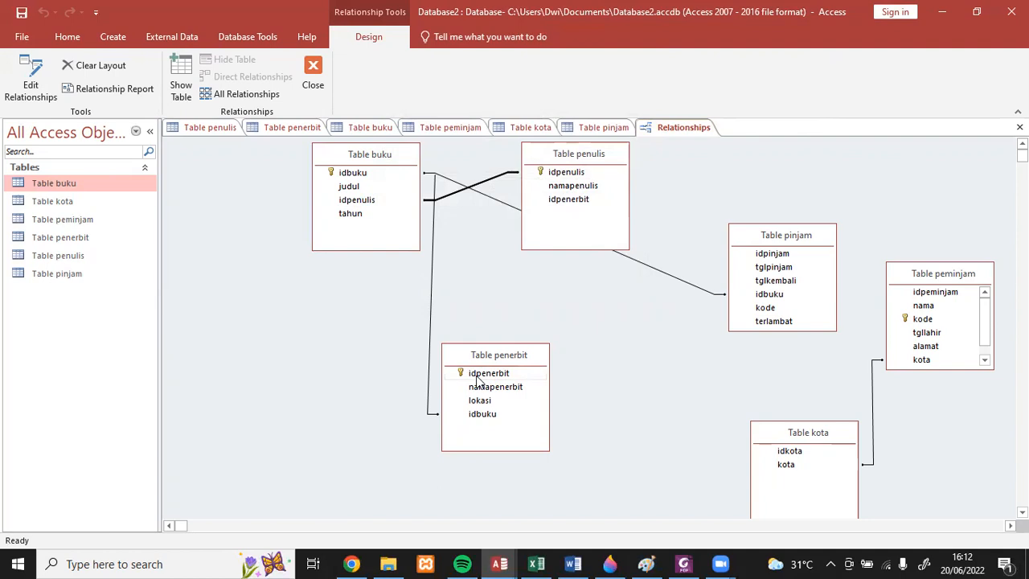
# - Create a relationship from idpenerbit in Table penerbit to idpenerbit in Table penulis, and move Table penulis farther from Table buku
pyautogui.moveTo(478, 380); pyautogui.dragTo(555, 199)
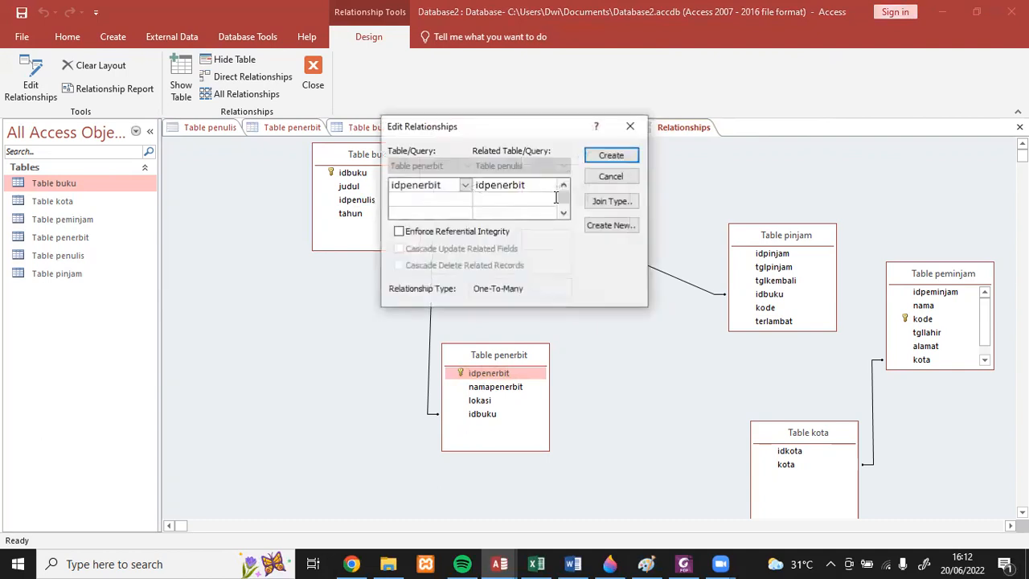
pyautogui.click(605, 157)
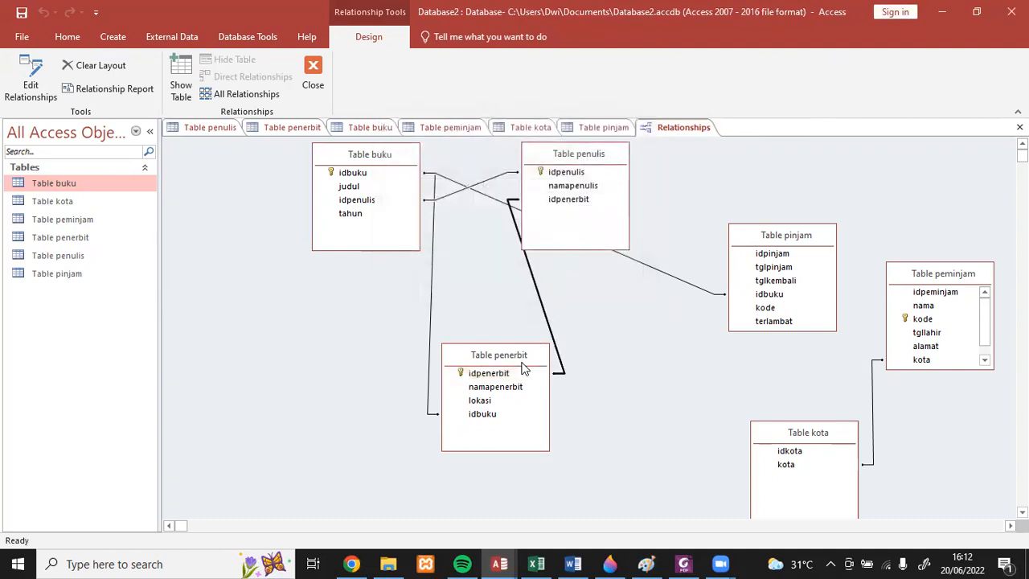
pyautogui.click(588, 157)
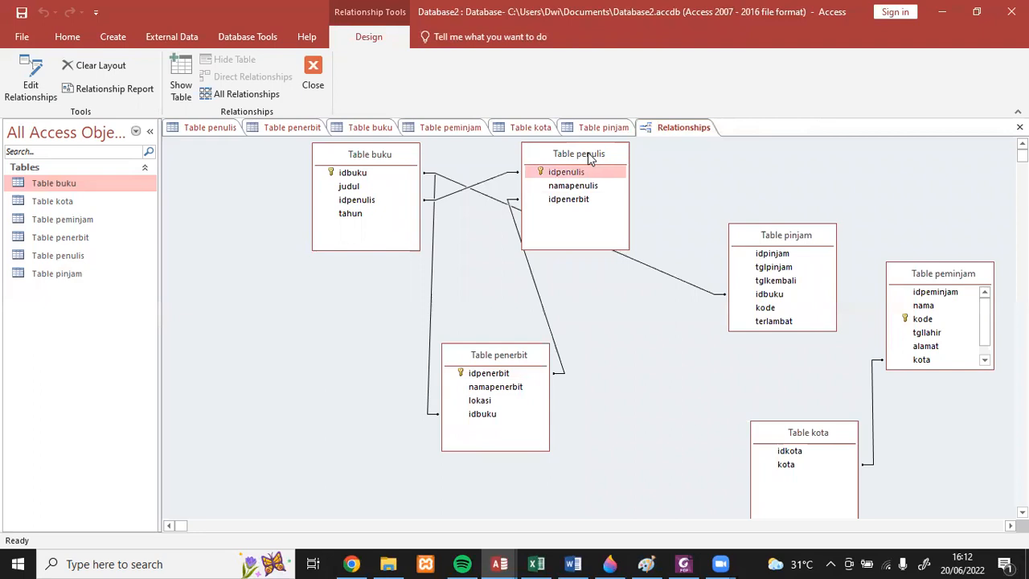
pyautogui.moveTo(588, 155); pyautogui.dragTo(651, 152)
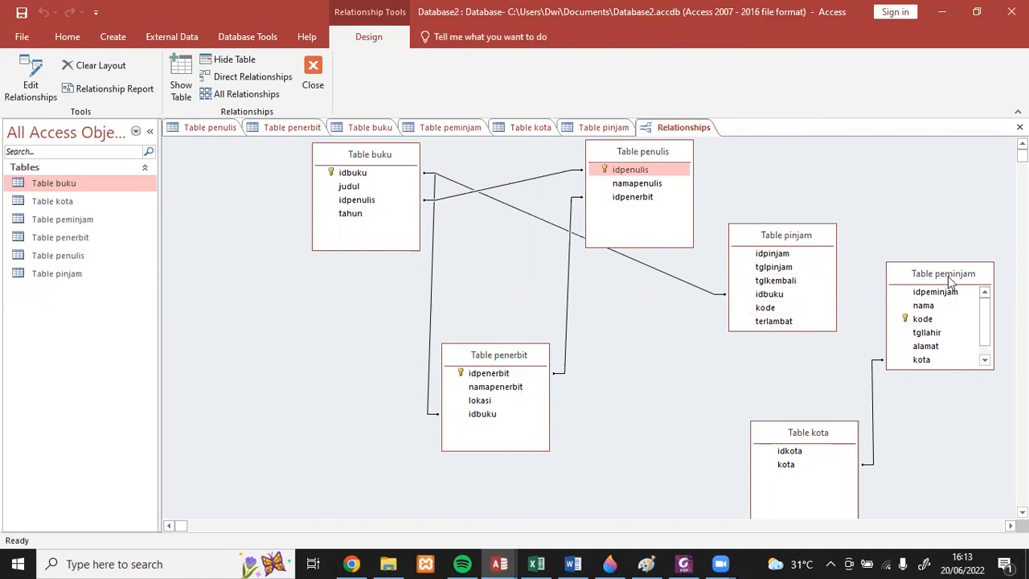
# - Create a relationship from kode in Table peminjam to kode in Table pinjam
pyautogui.click(922, 320)
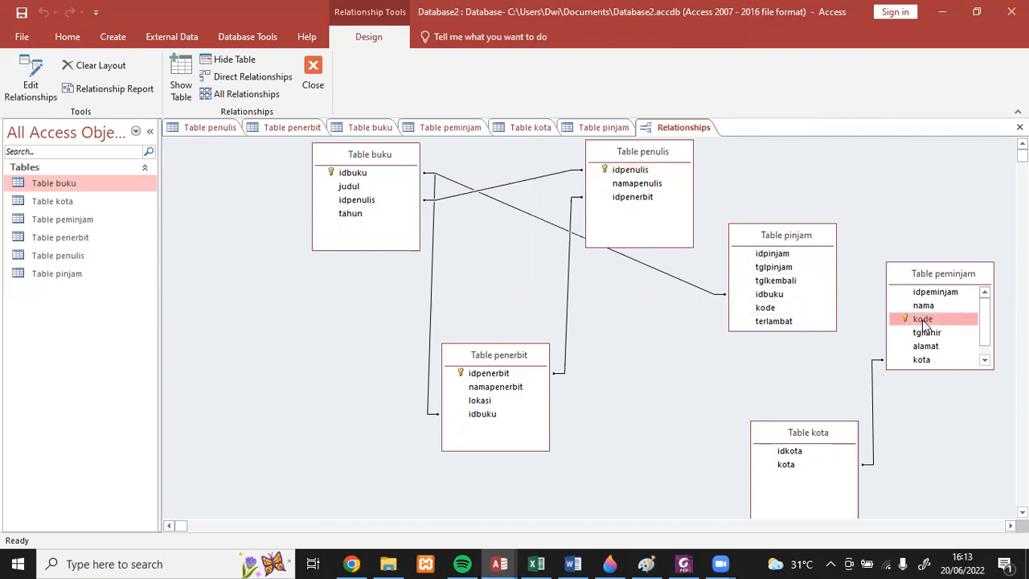
pyautogui.moveTo(922, 320); pyautogui.dragTo(765, 310)
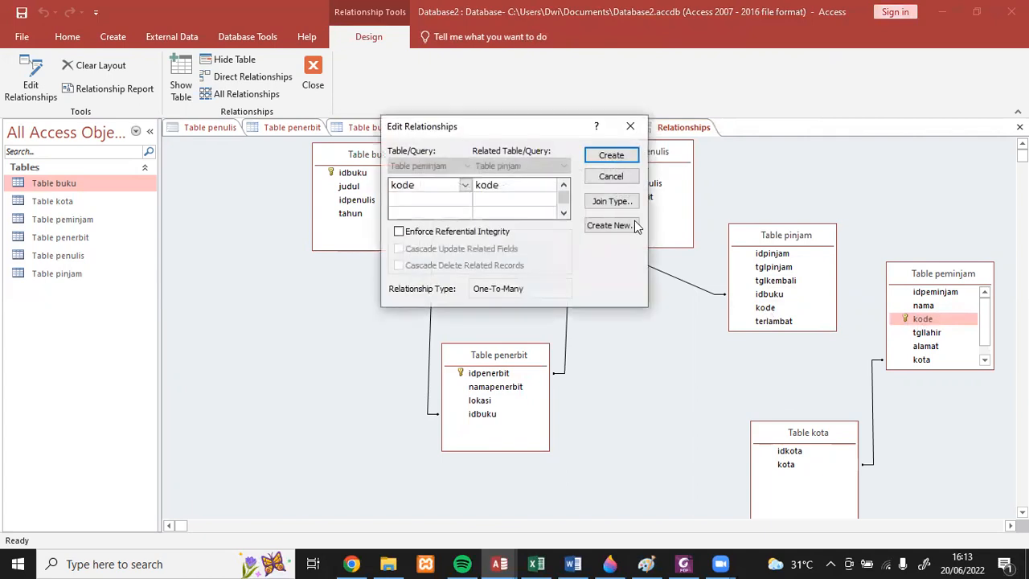
pyautogui.click(609, 154)
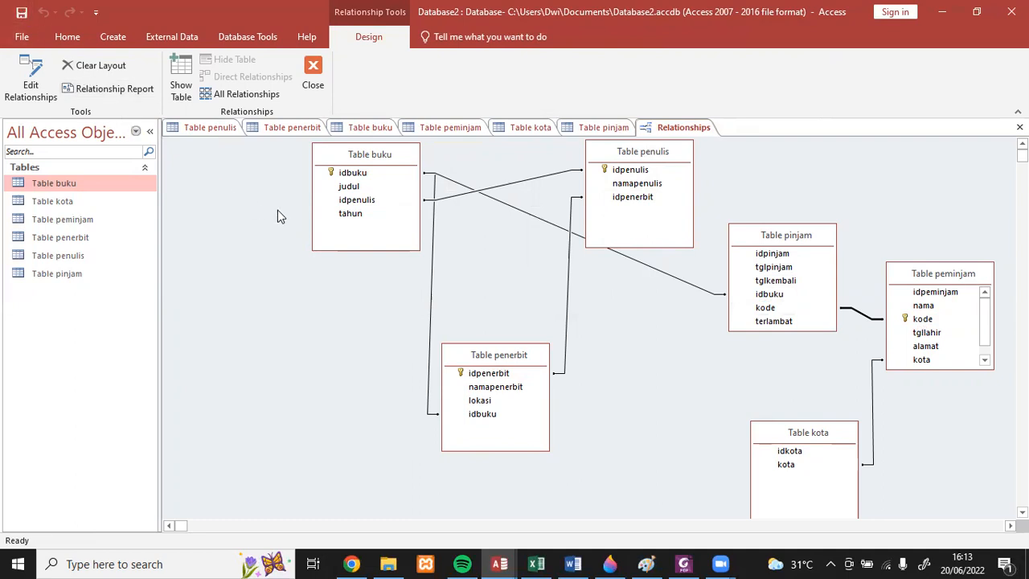
# - Close the six open tables one by one, leaving only the Relationships layout open
pyautogui.click(211, 127)
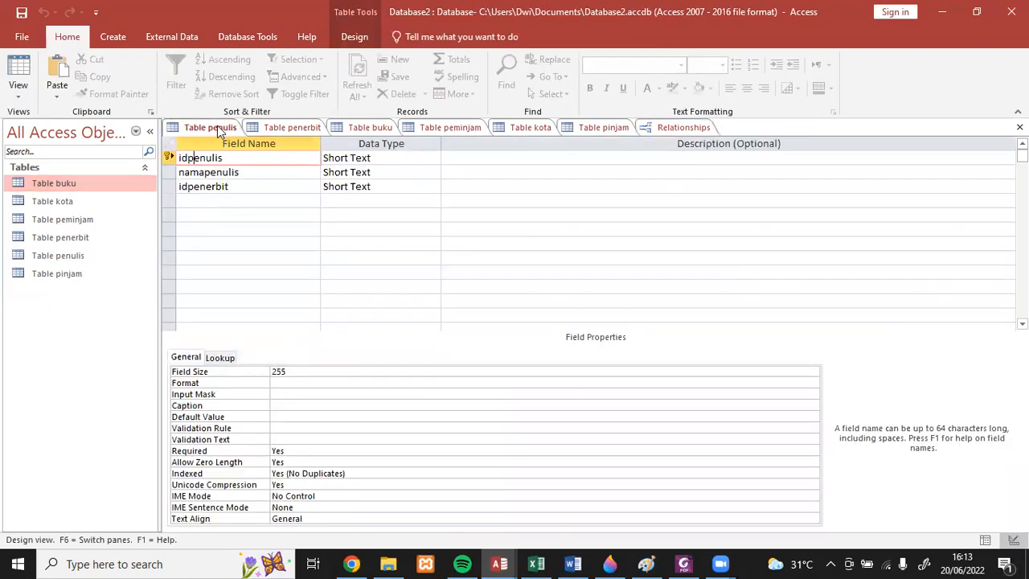
pyautogui.doubleClick(84, 255)
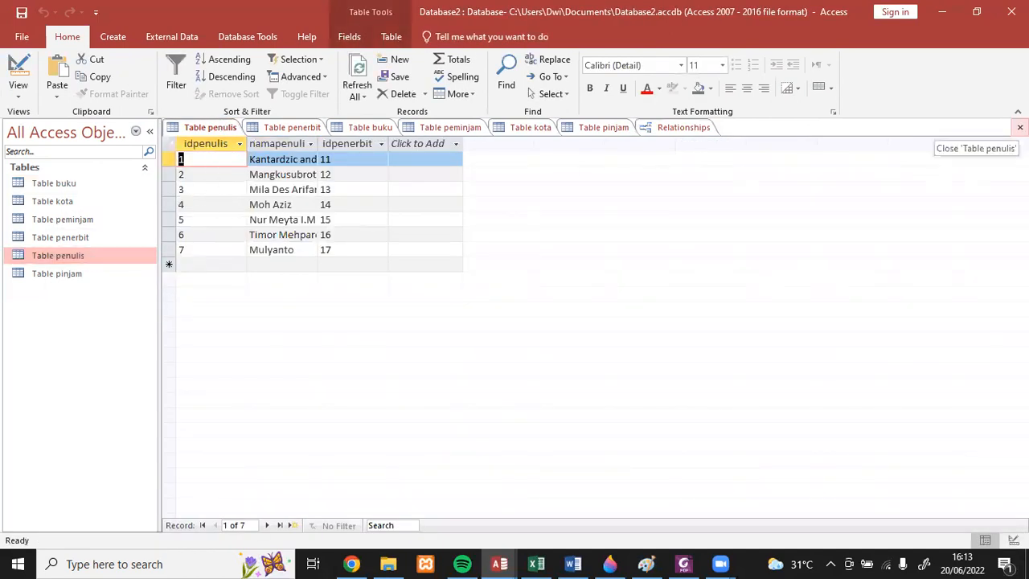
pyautogui.click(1019, 127)
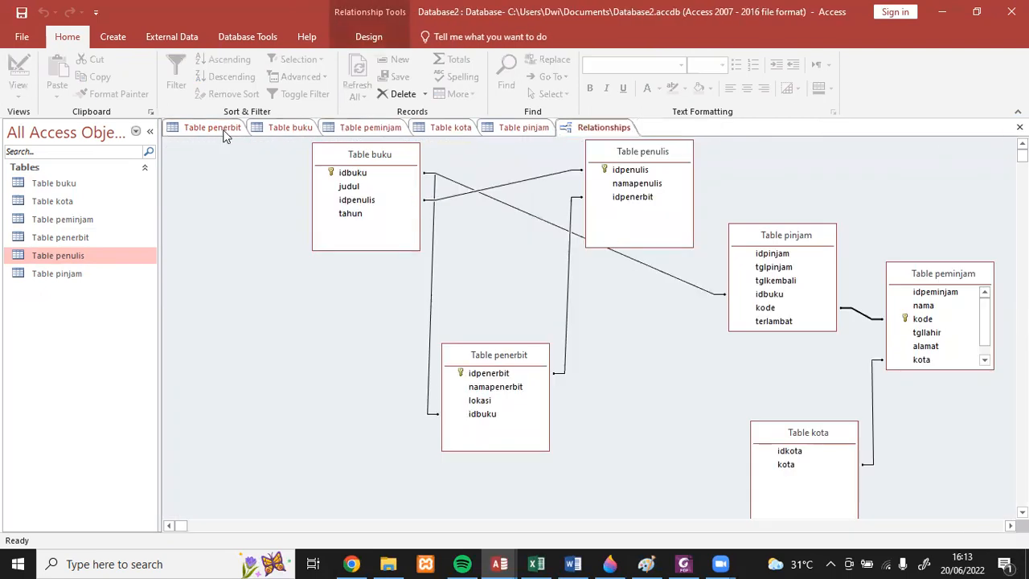
pyautogui.click(224, 131)
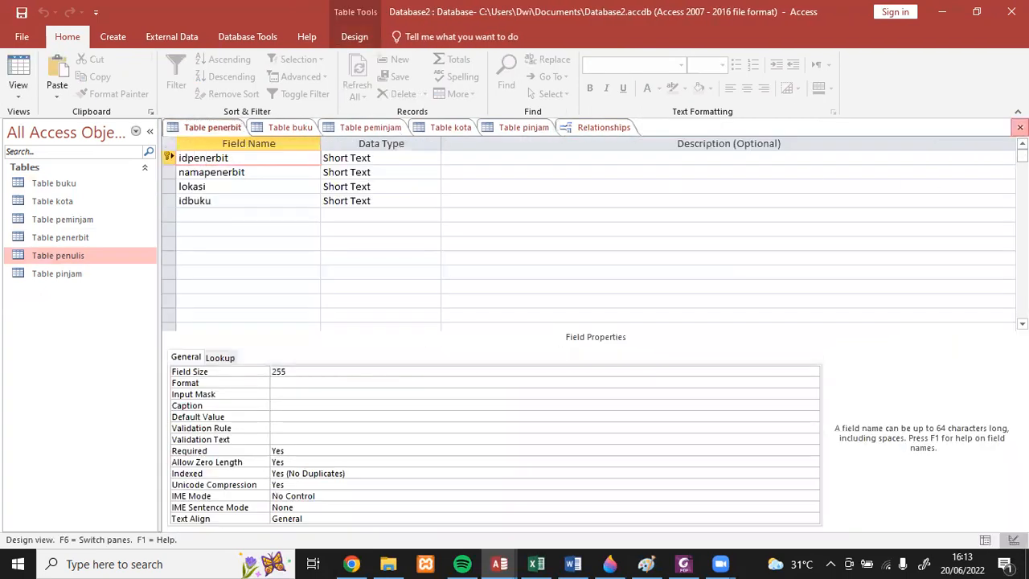
pyautogui.click(1019, 127)
pyautogui.click(233, 125)
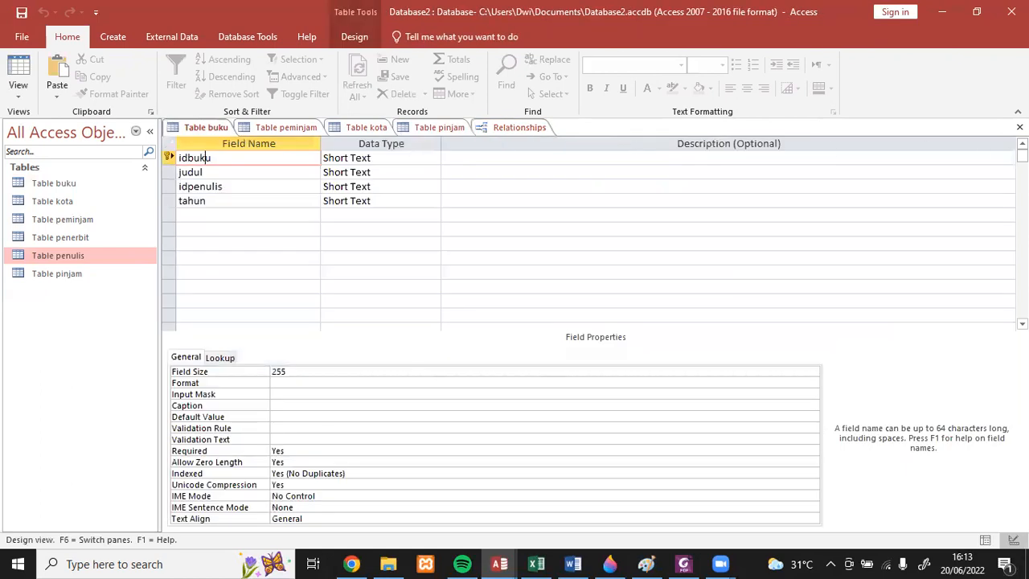
pyautogui.click(1019, 127)
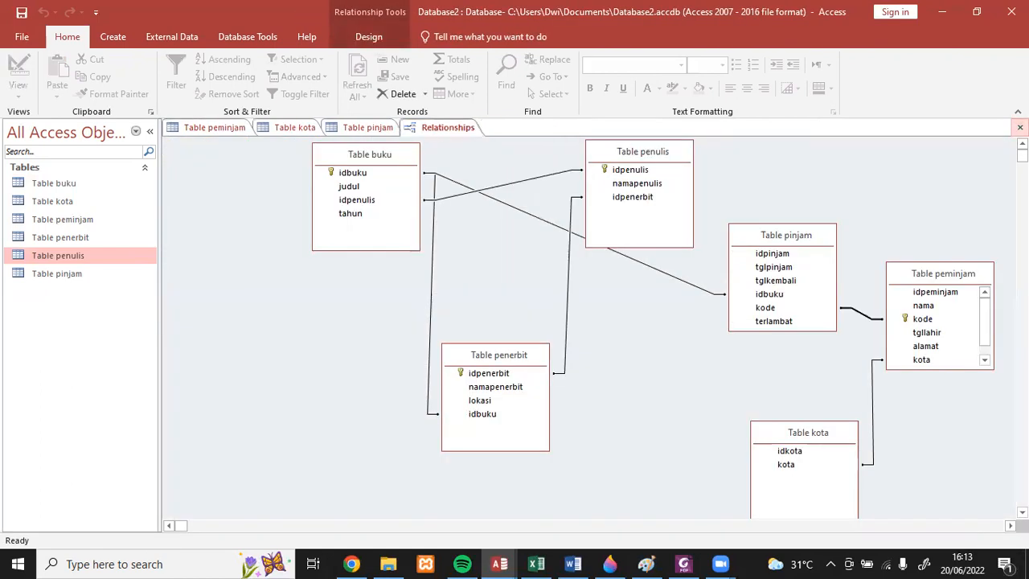
pyautogui.click(234, 131)
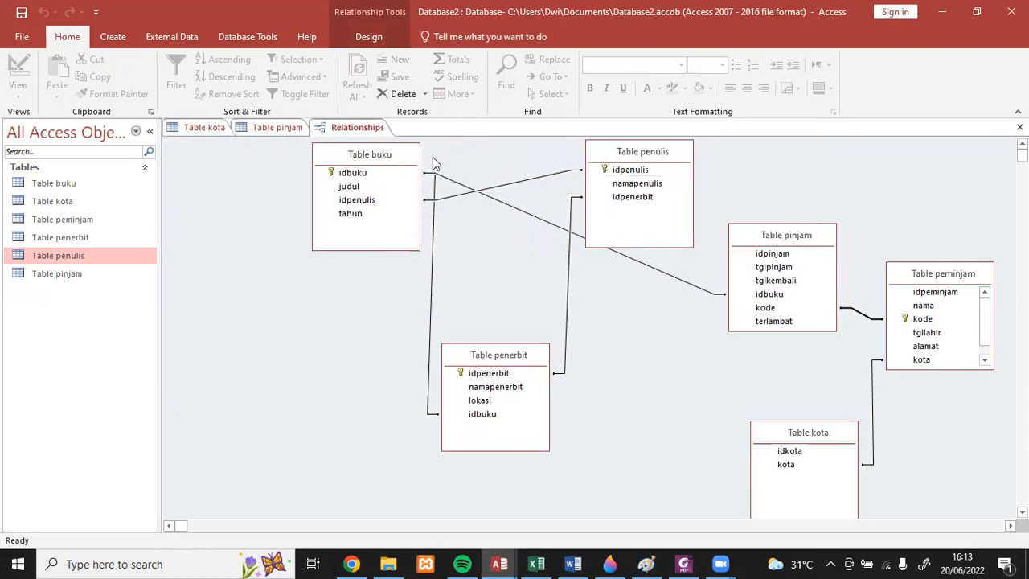
pyautogui.click(1018, 127)
pyautogui.click(203, 127)
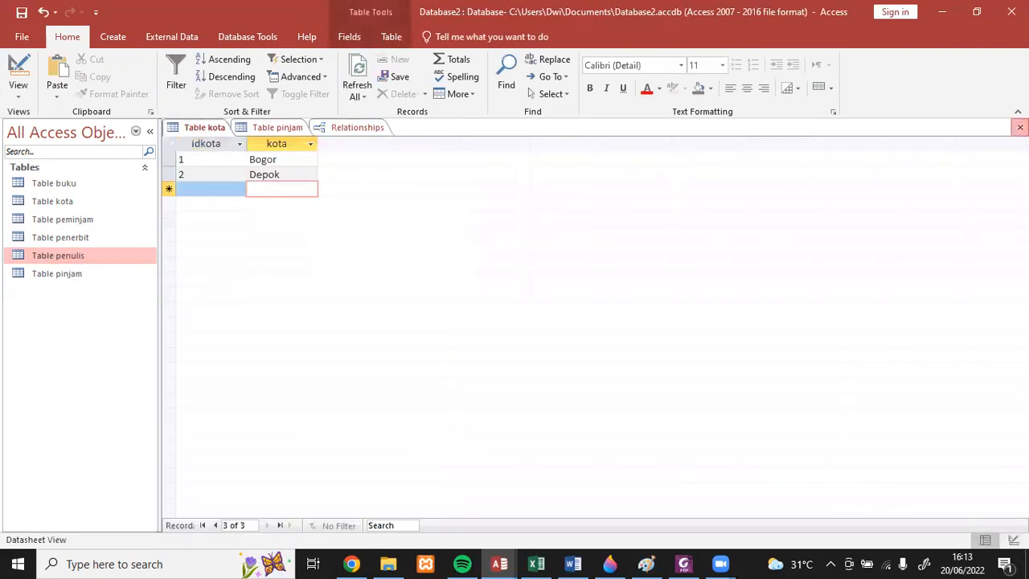
pyautogui.click(1019, 127)
pyautogui.click(219, 127)
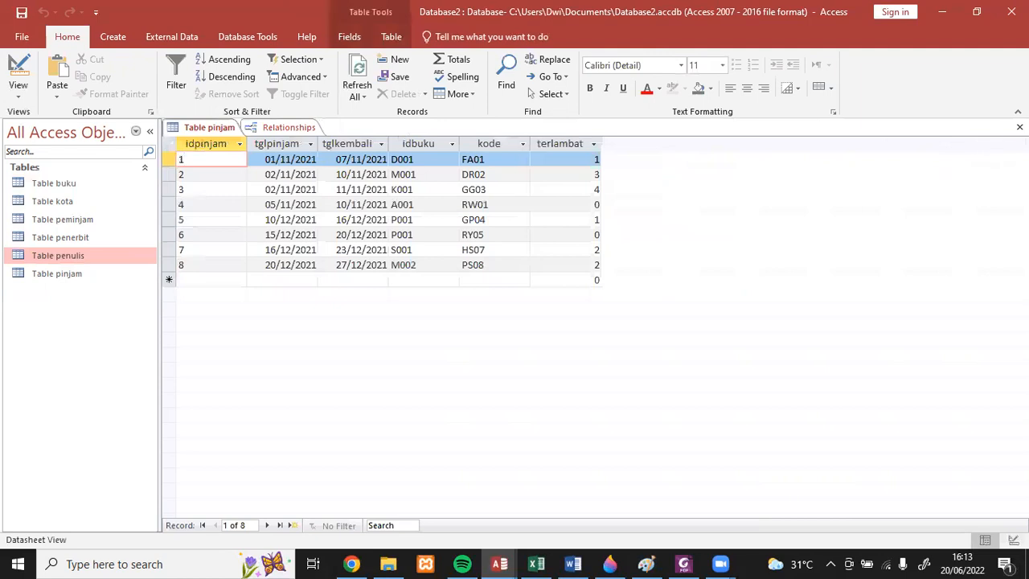
pyautogui.click(1019, 127)
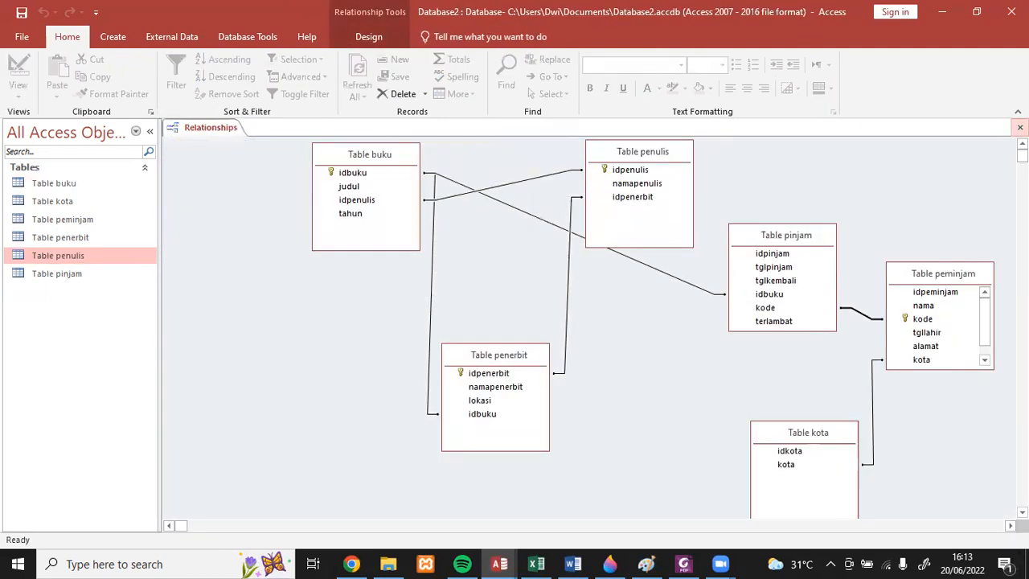
# - Reopen Table buku, Table kota, Table peminjam, Table penerbit, Table penulis and Table pinjam in Datasheet view
pyautogui.doubleClick(69, 183)
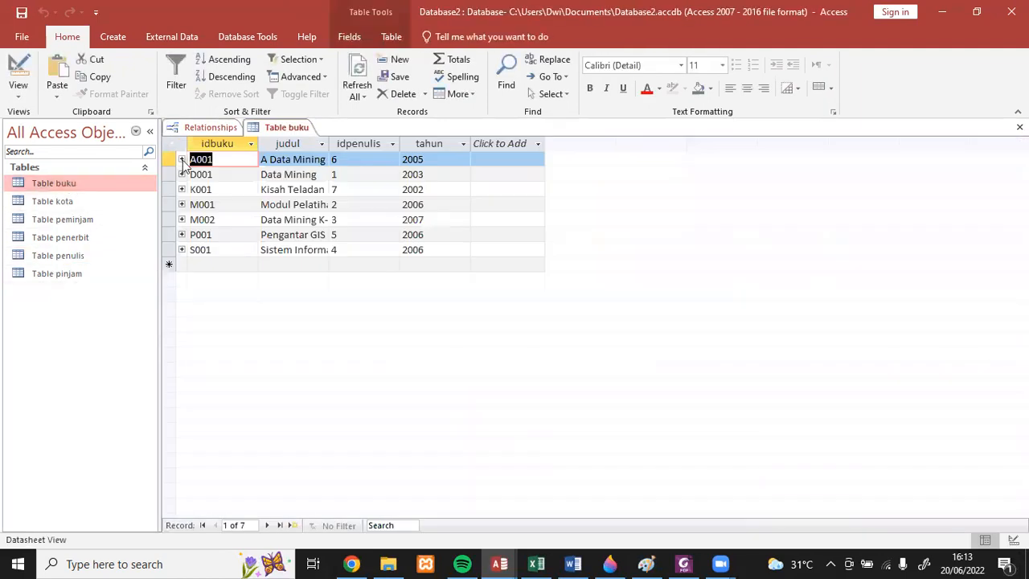
pyautogui.doubleClick(68, 206)
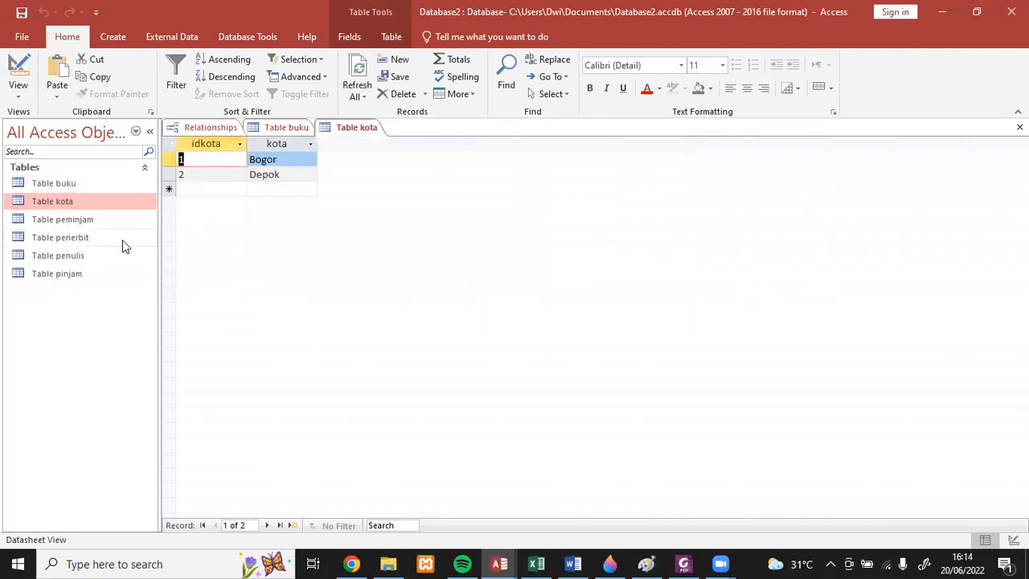
pyautogui.doubleClick(91, 220)
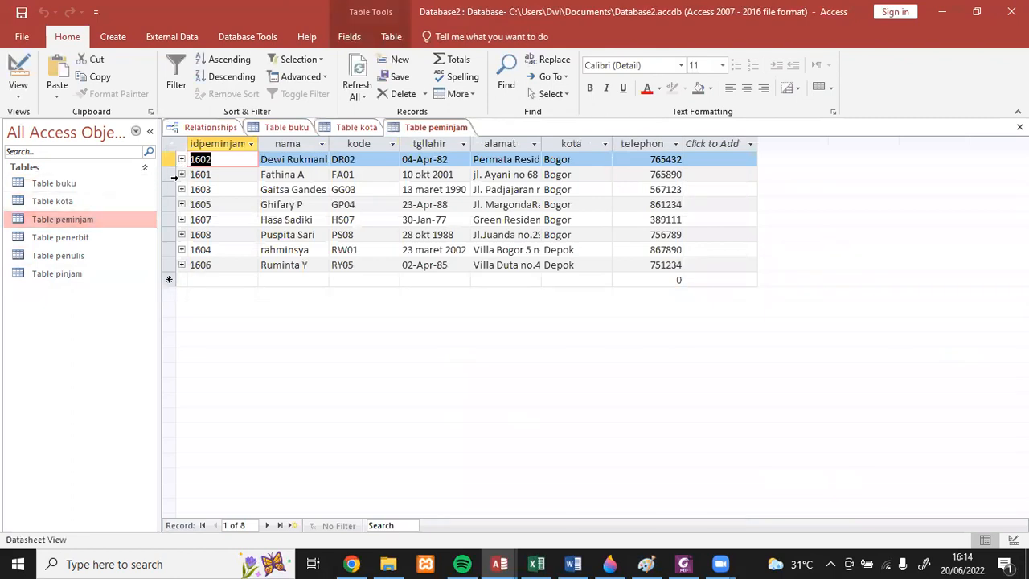
pyautogui.doubleClick(90, 237)
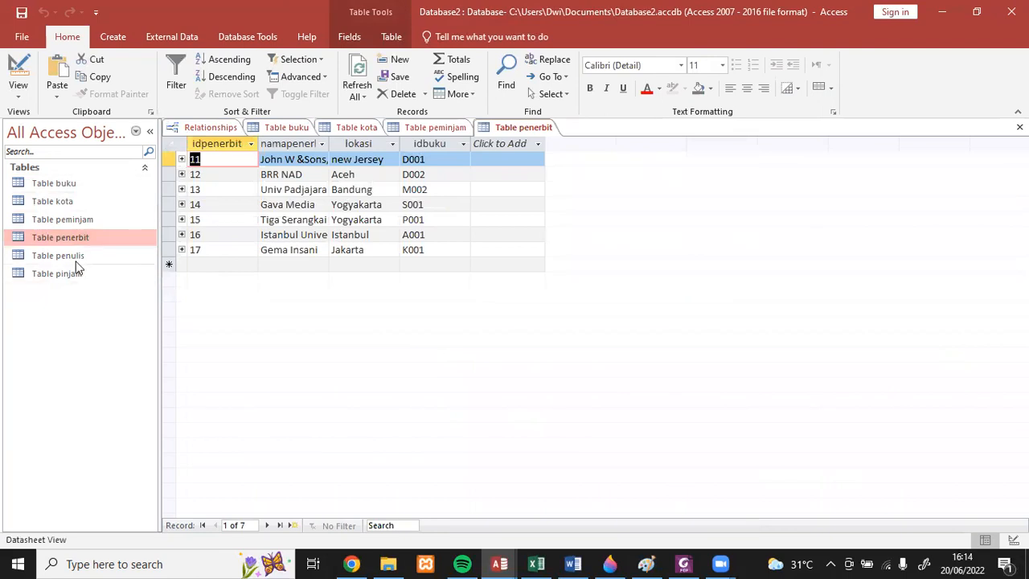
pyautogui.click(78, 261)
pyautogui.doubleClick(77, 260)
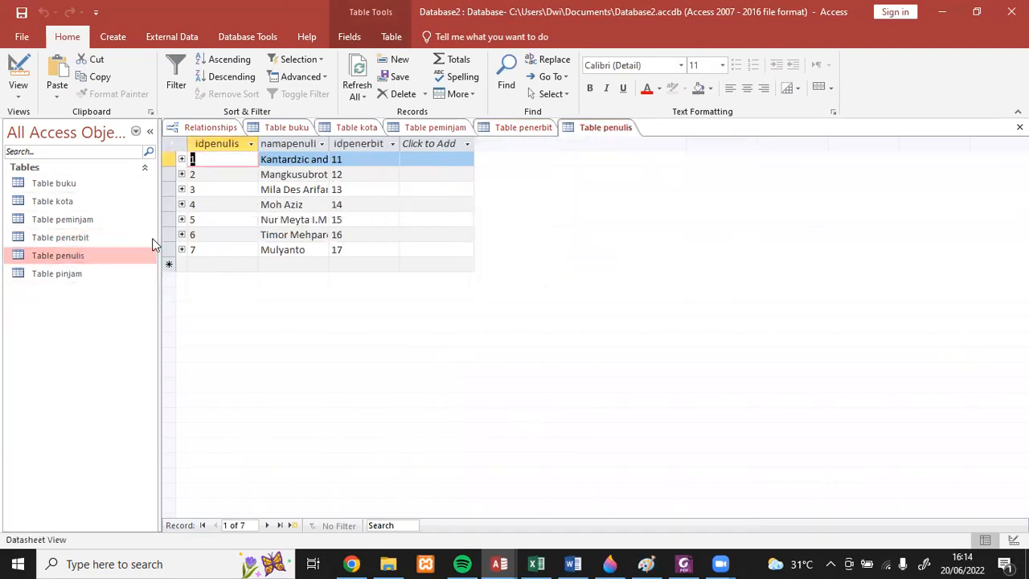
pyautogui.doubleClick(70, 278)
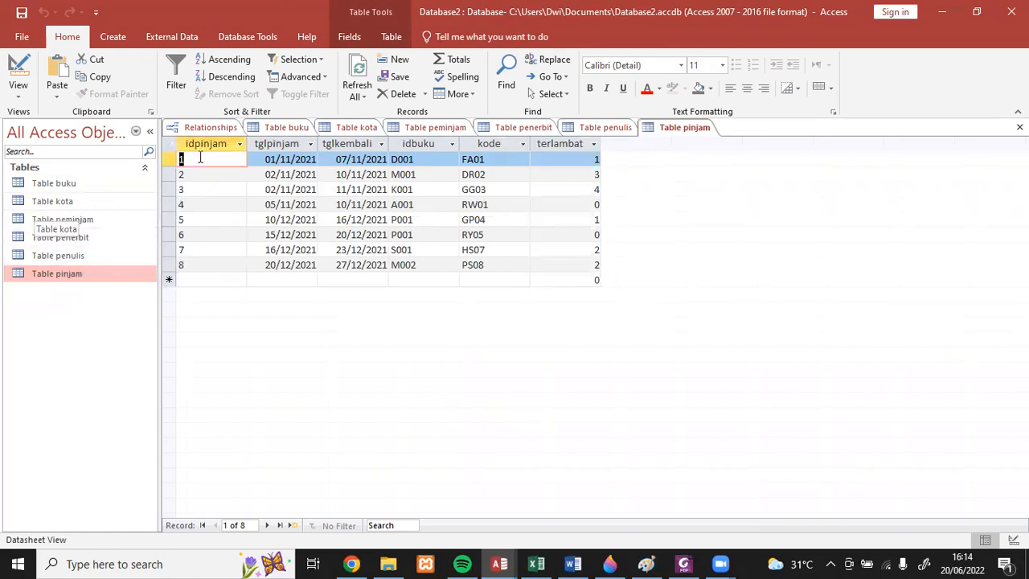
# - Insert Table penerbit as the subdatasheet of Table buku, linked on idbuku, and inspect the nested publisher and author records of book A001
pyautogui.click(294, 129)
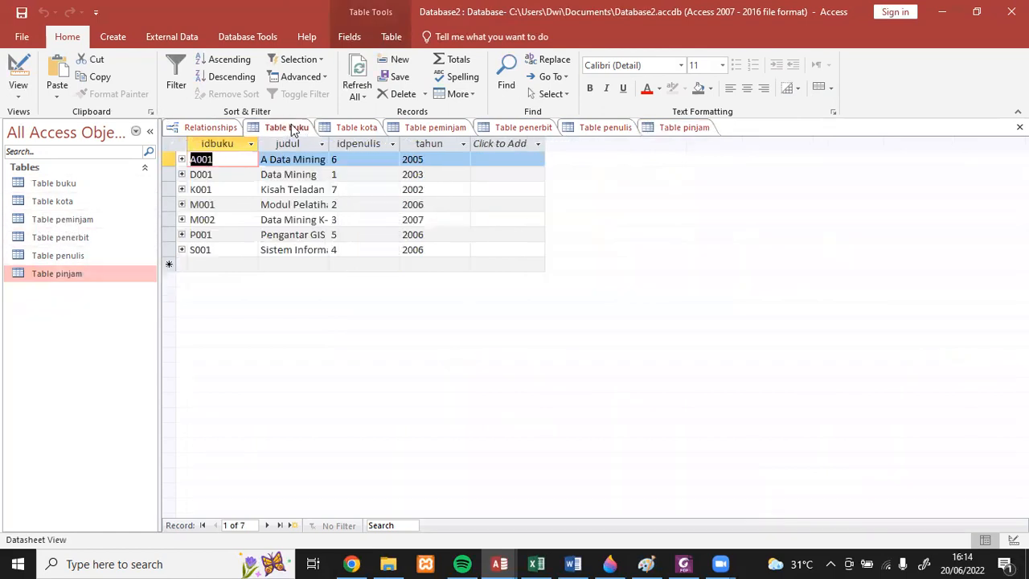
pyautogui.click(182, 159)
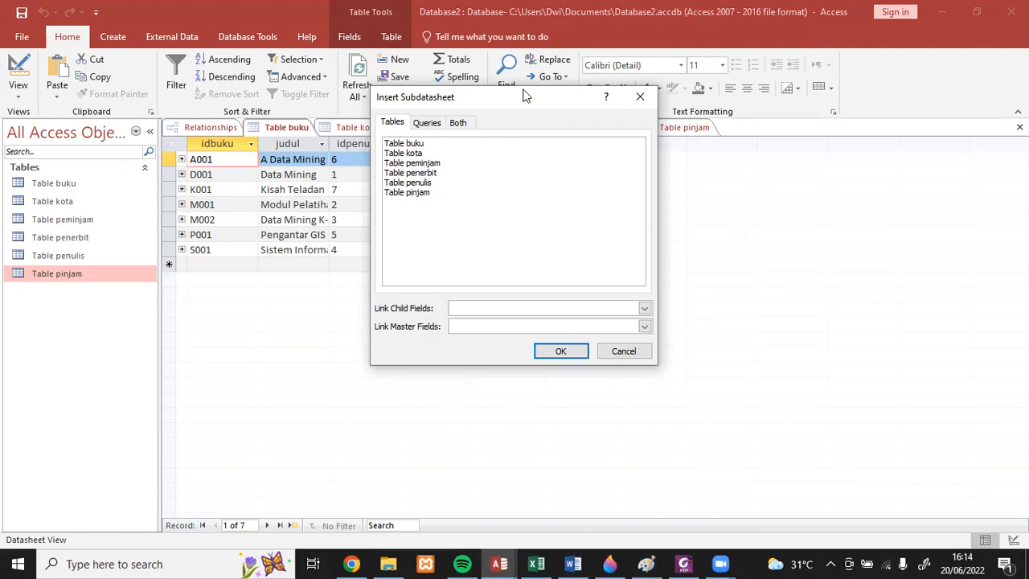
pyautogui.moveTo(527, 97); pyautogui.dragTo(695, 147)
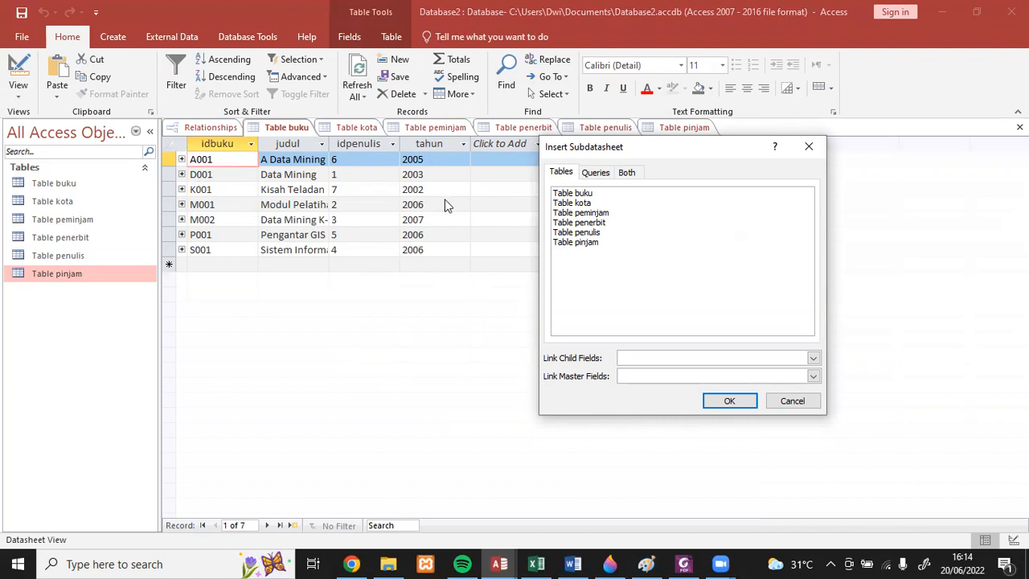
pyautogui.click(564, 224)
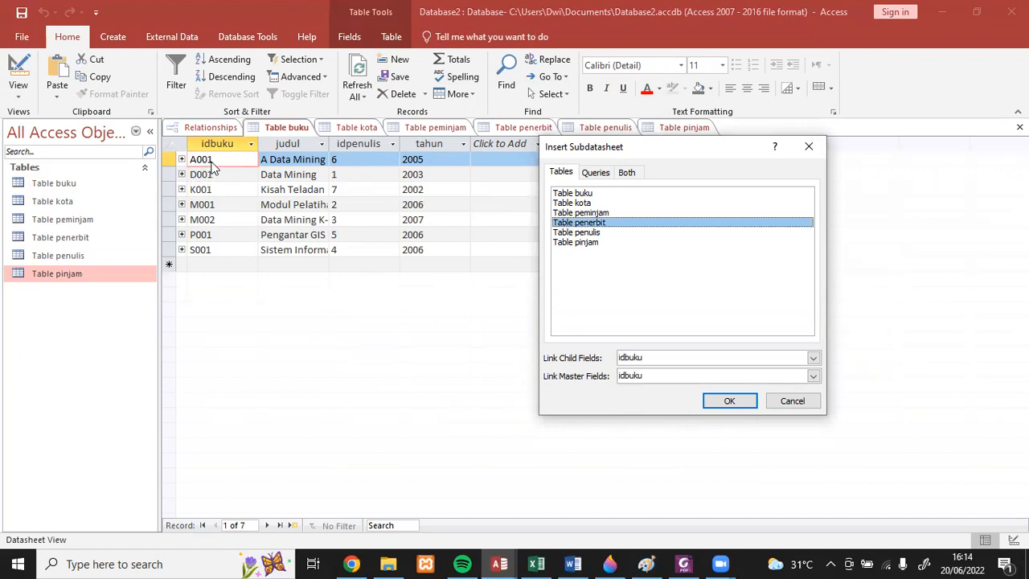
pyautogui.click(721, 405)
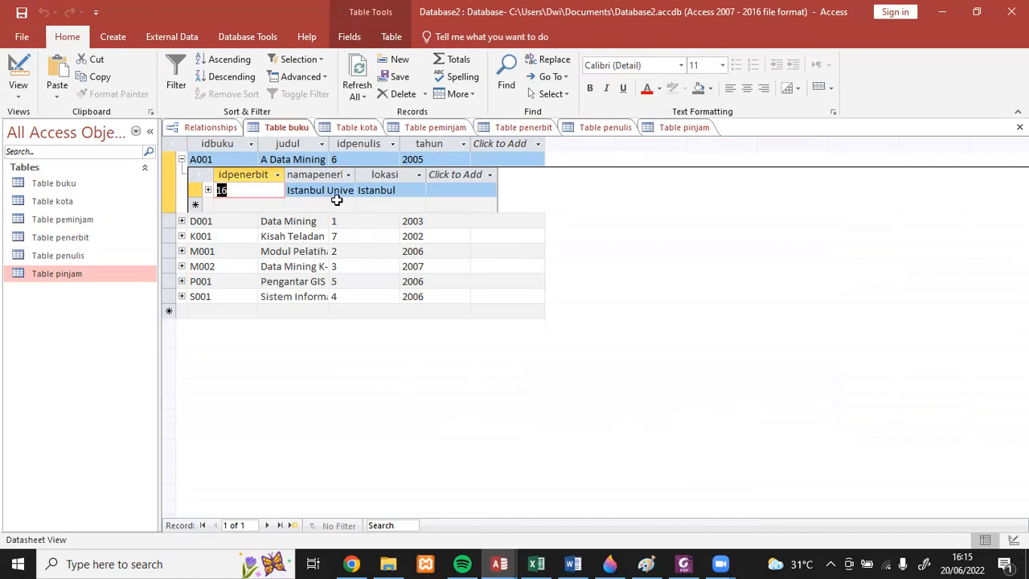
pyautogui.click(207, 191)
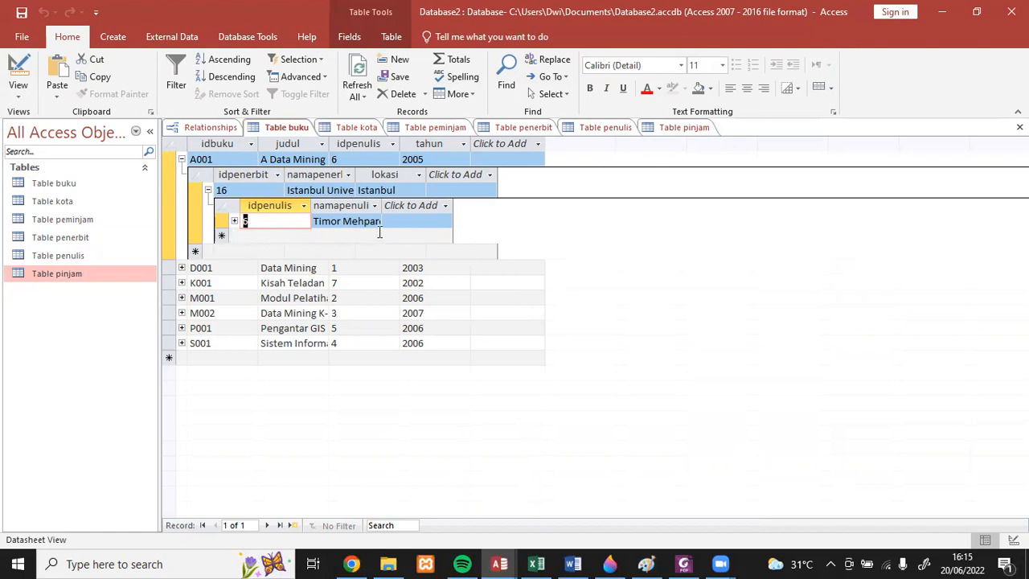
pyautogui.click(182, 159)
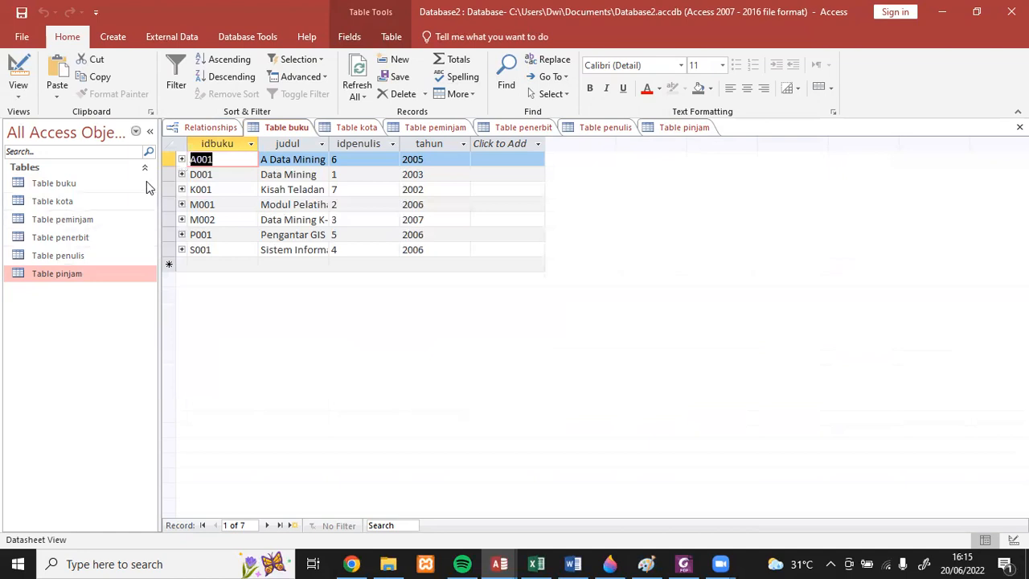
# - Examine the linked records under the first record of Table peminjam and of Table penerbit, collapsing each again
pyautogui.click(435, 128)
pyautogui.click(181, 159)
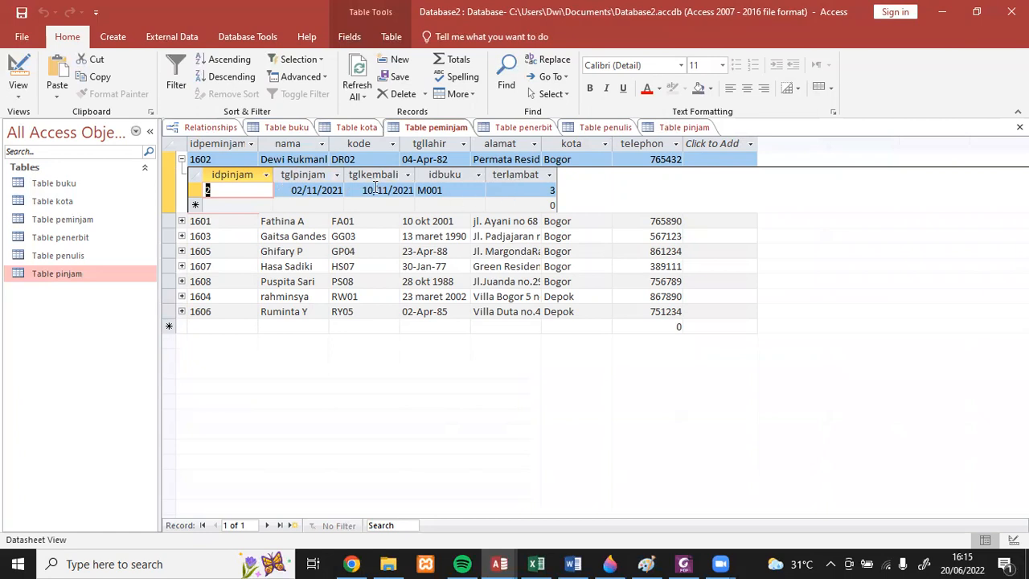
pyautogui.click(182, 160)
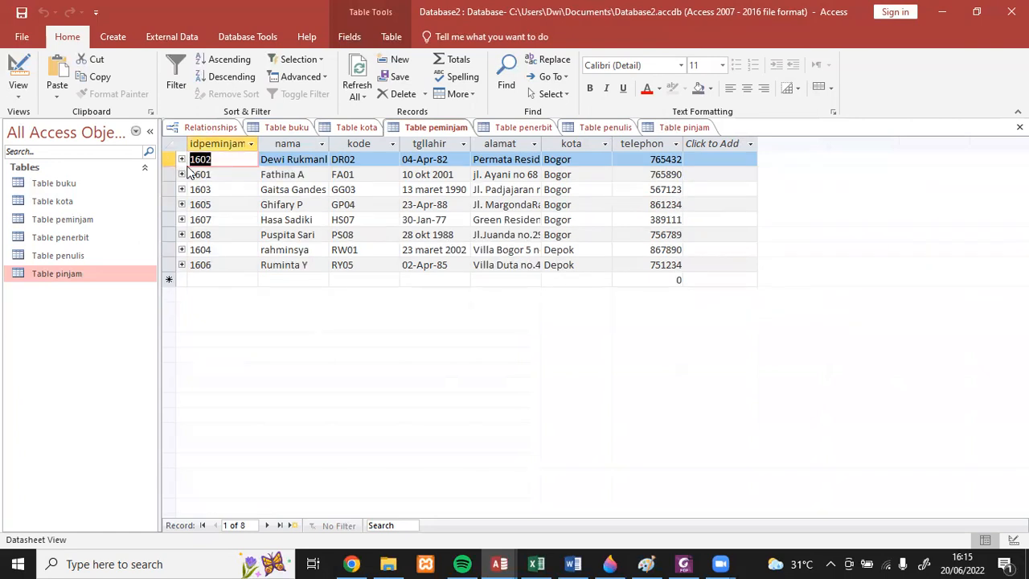
pyautogui.click(523, 127)
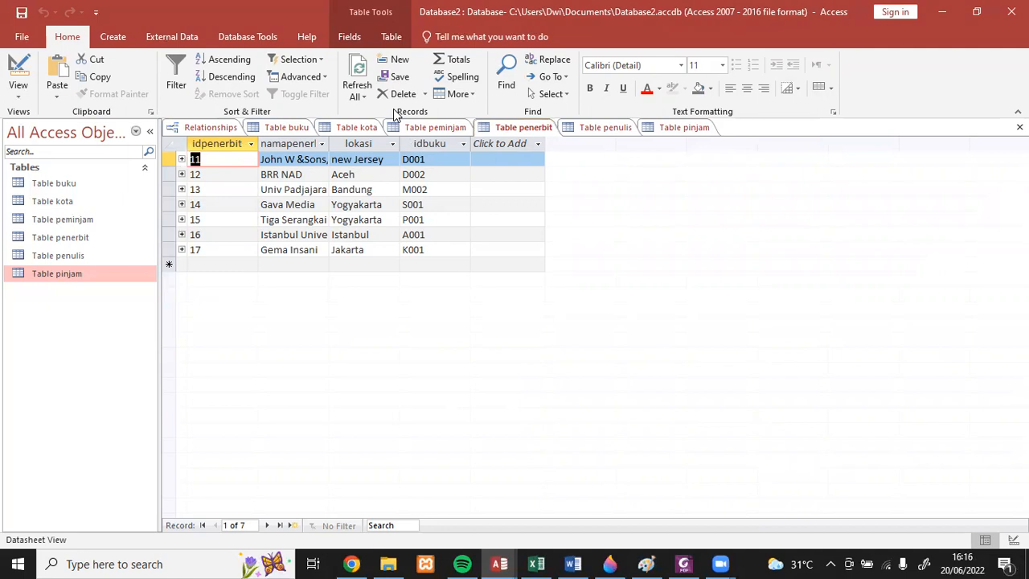
pyautogui.click(182, 159)
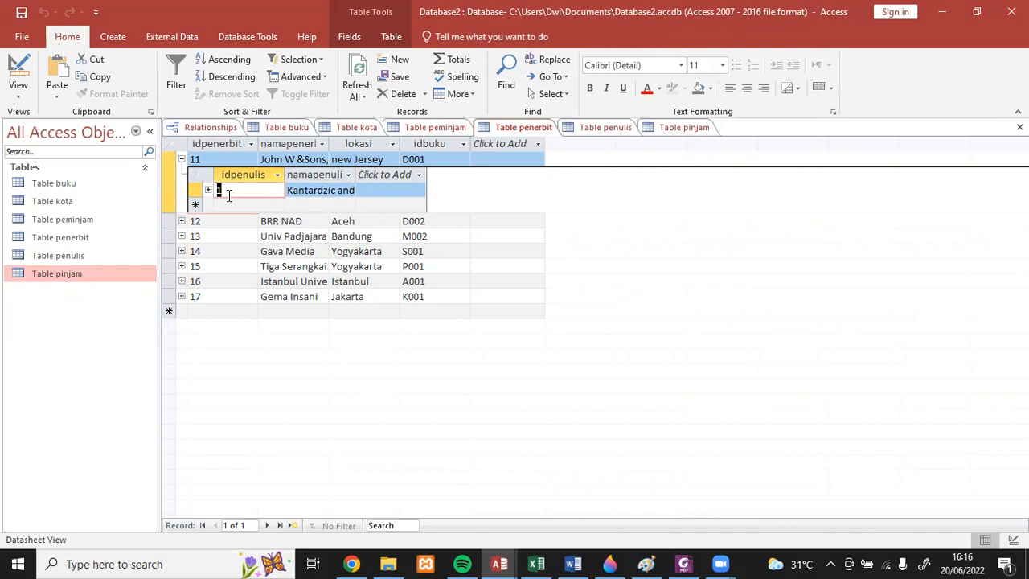
pyautogui.click(182, 160)
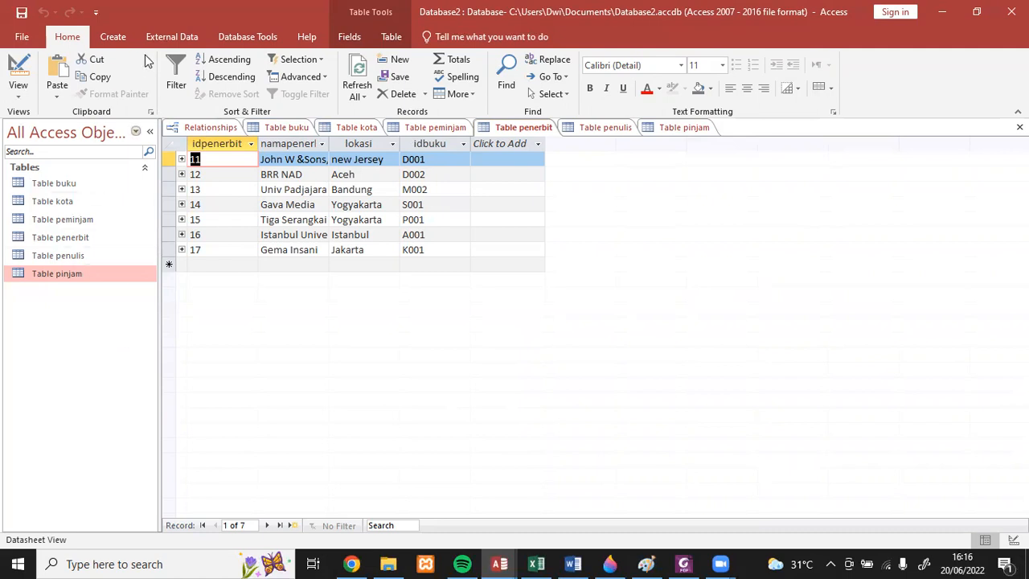
# - Create a new query in Design view with all six tables, and move the Table pinjam field list beneath Table kota
pyautogui.click(112, 36)
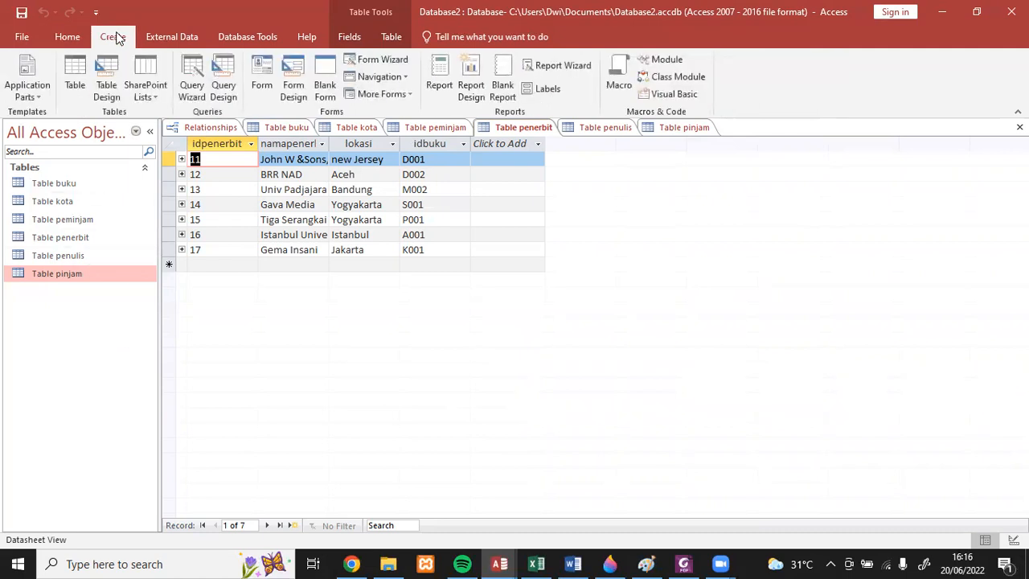
pyautogui.click(224, 70)
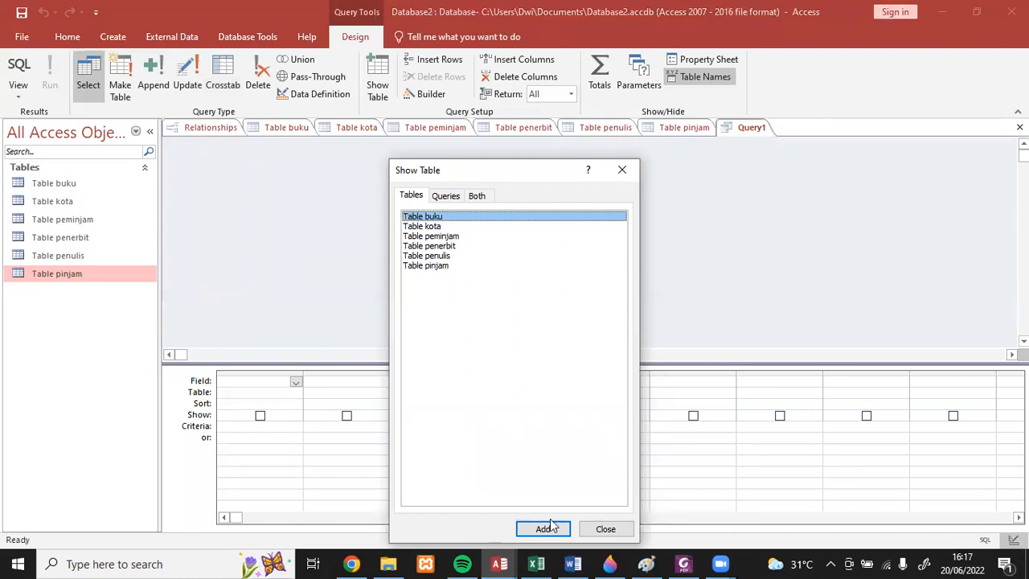
pyautogui.keyDown('shift'); pyautogui.click(446, 268); pyautogui.keyUp('shift')
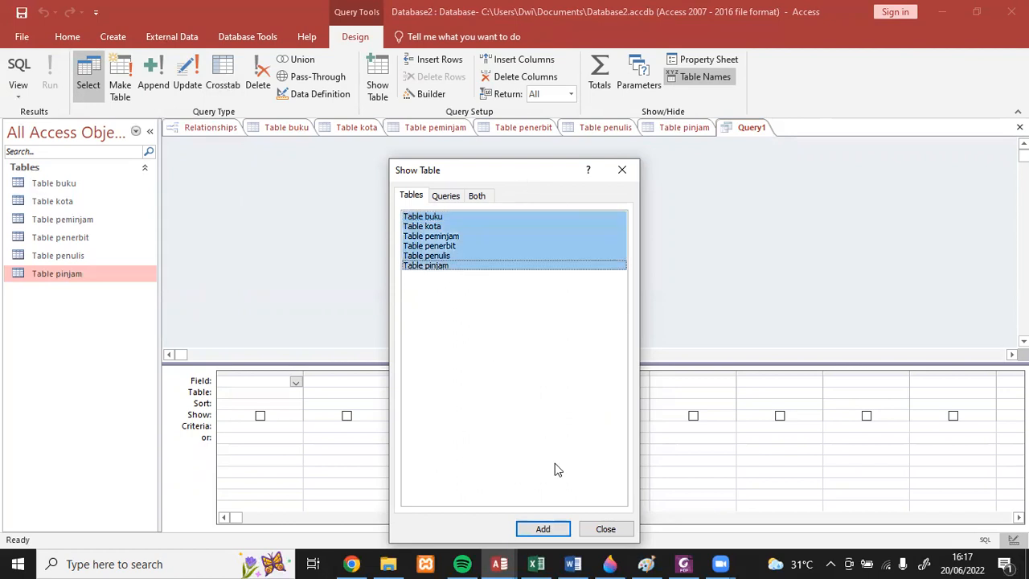
pyautogui.click(543, 528)
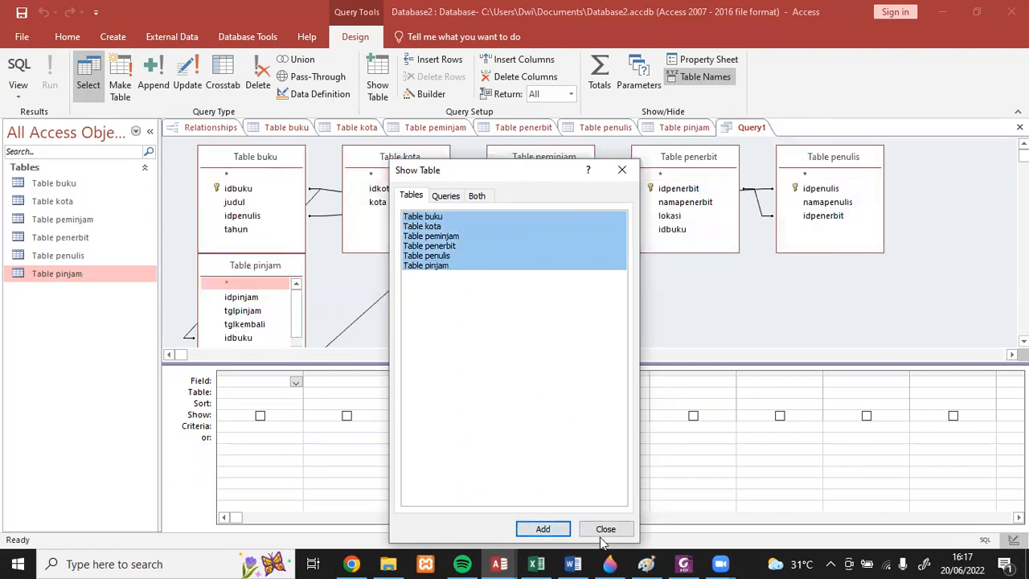
pyautogui.click(605, 528)
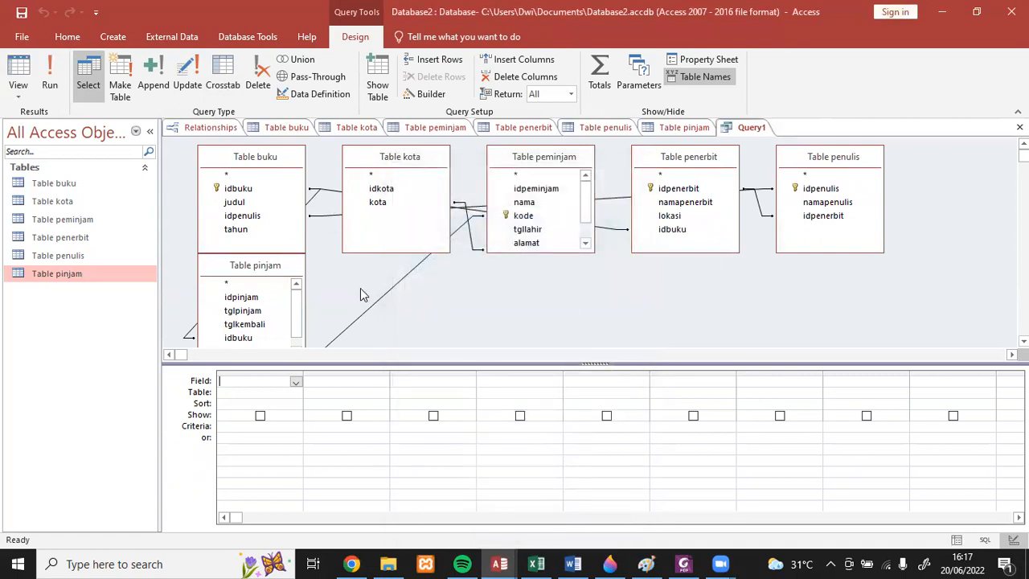
pyautogui.click(266, 267)
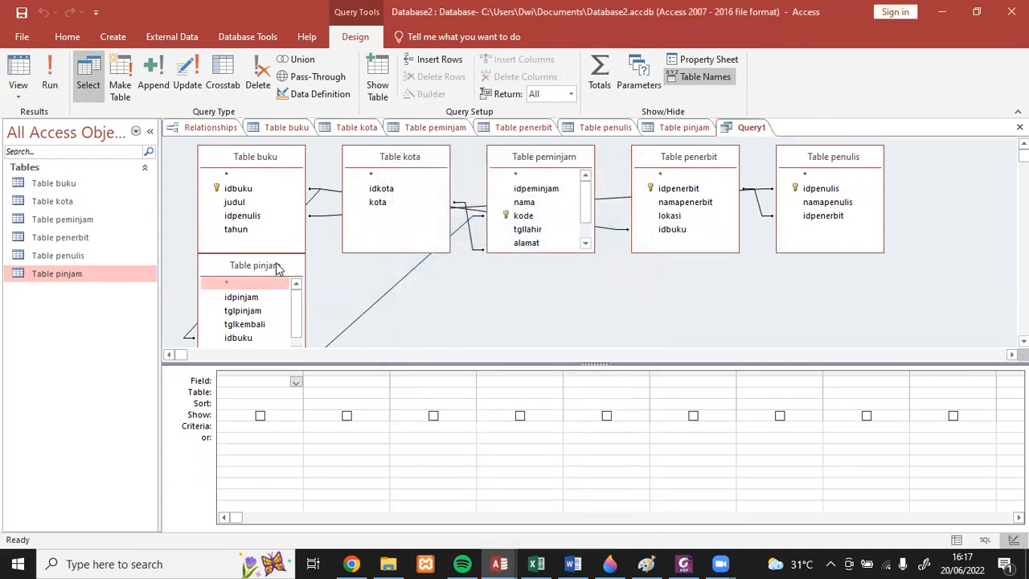
pyautogui.moveTo(275, 268); pyautogui.dragTo(416, 282)
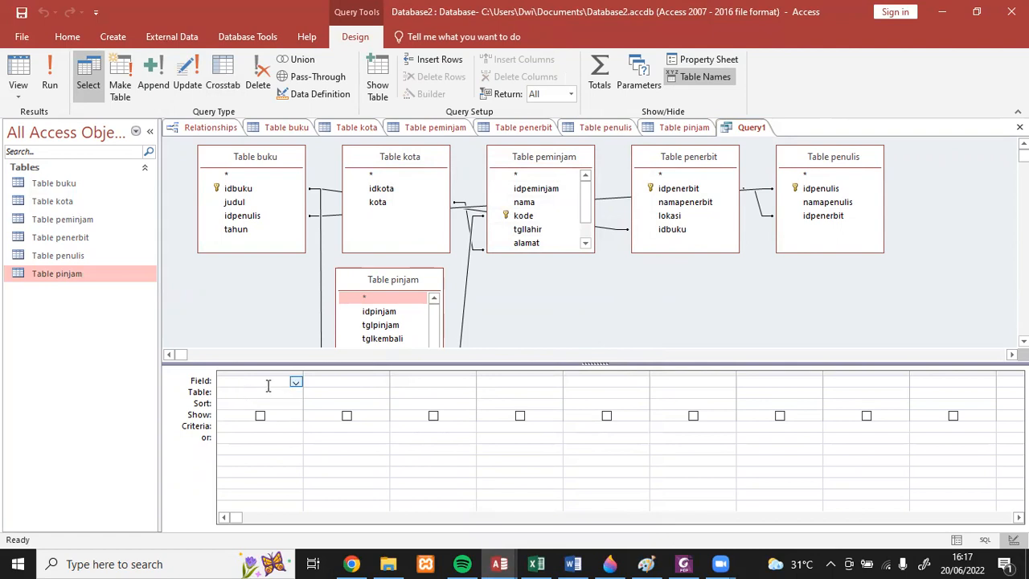
# - Set the first query column to the kode field of Table peminjam
pyautogui.click(295, 383)
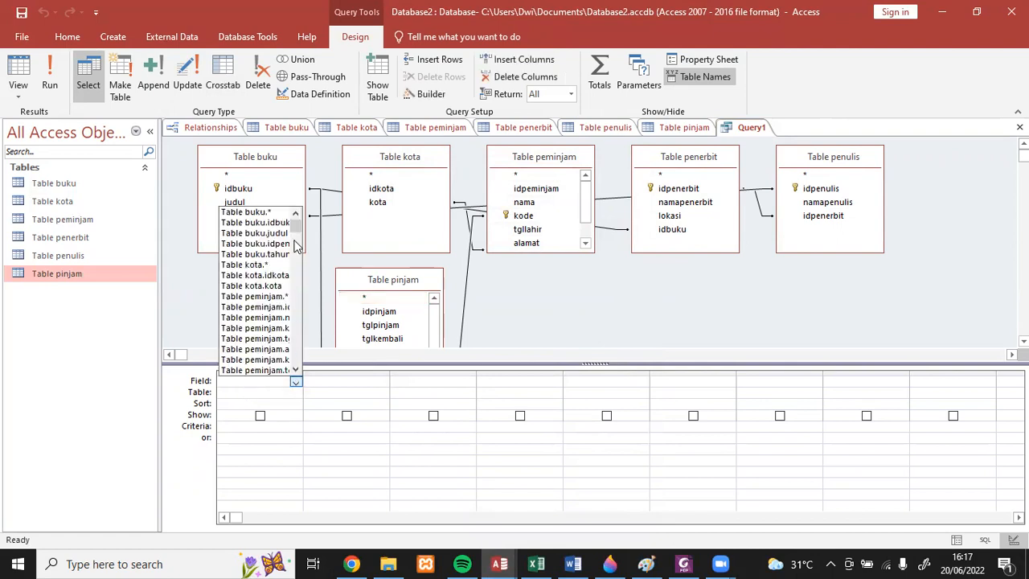
pyautogui.click(248, 393)
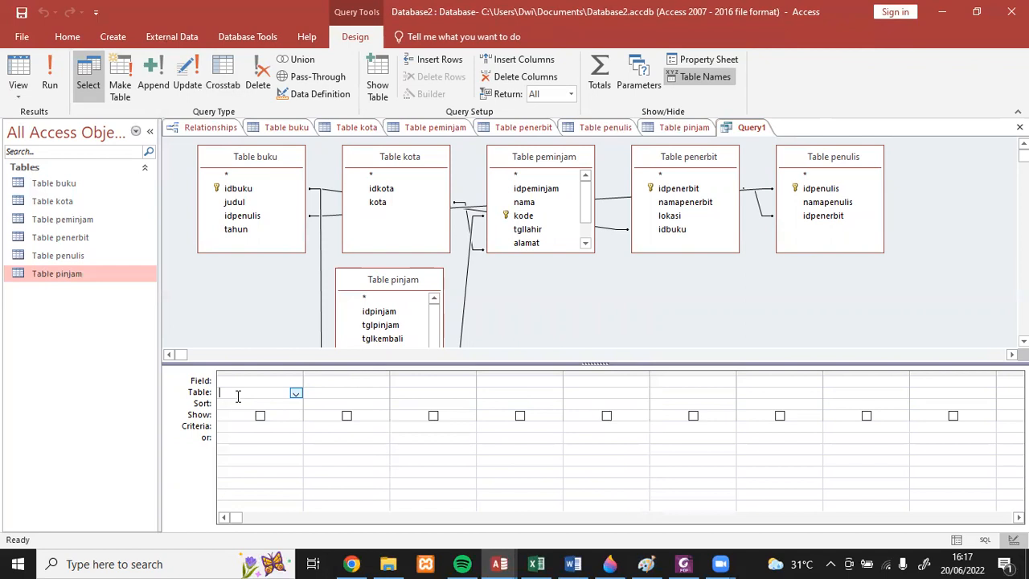
pyautogui.click(294, 394)
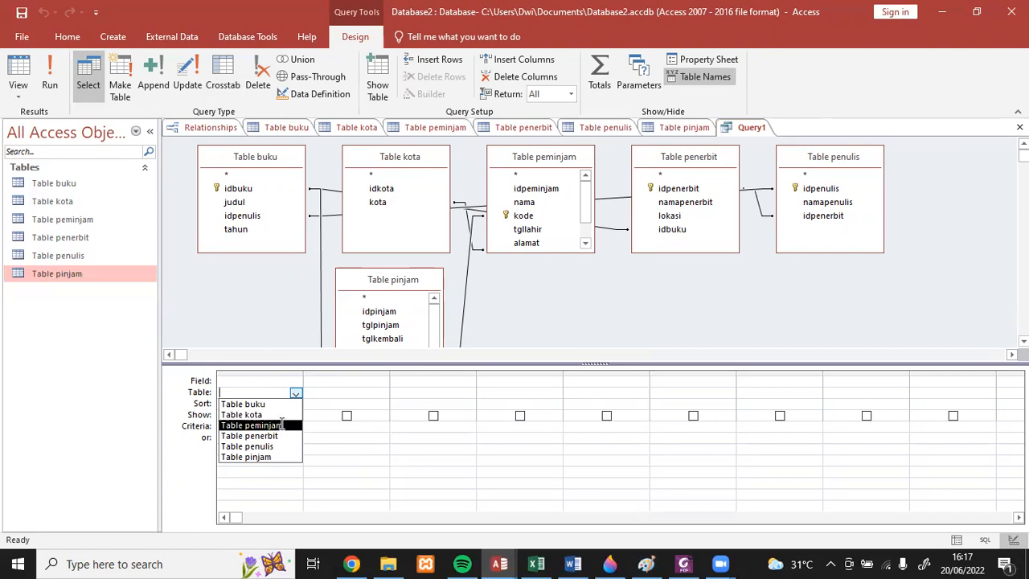
pyautogui.click(281, 426)
pyautogui.click(269, 380)
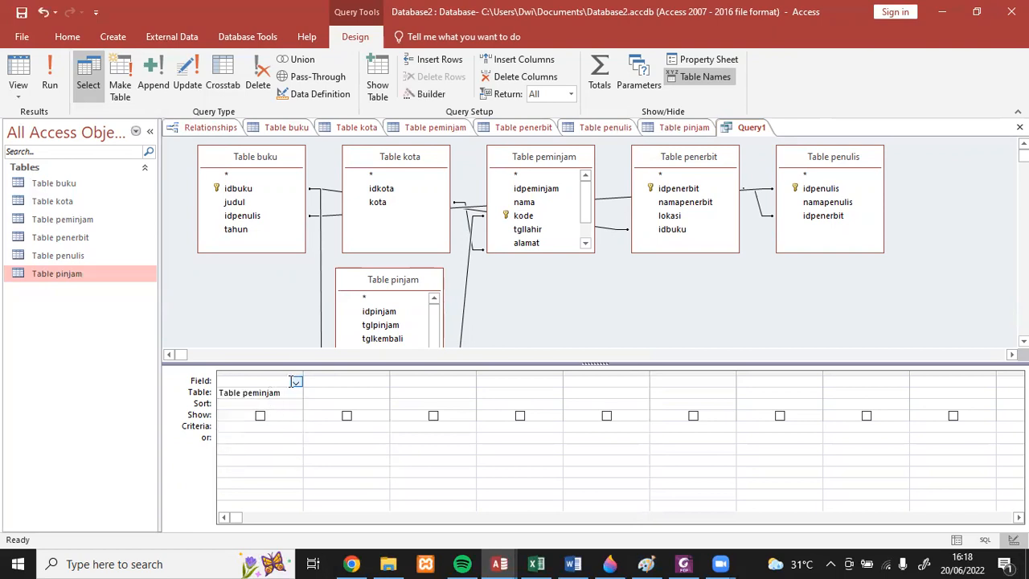
pyautogui.click(295, 382)
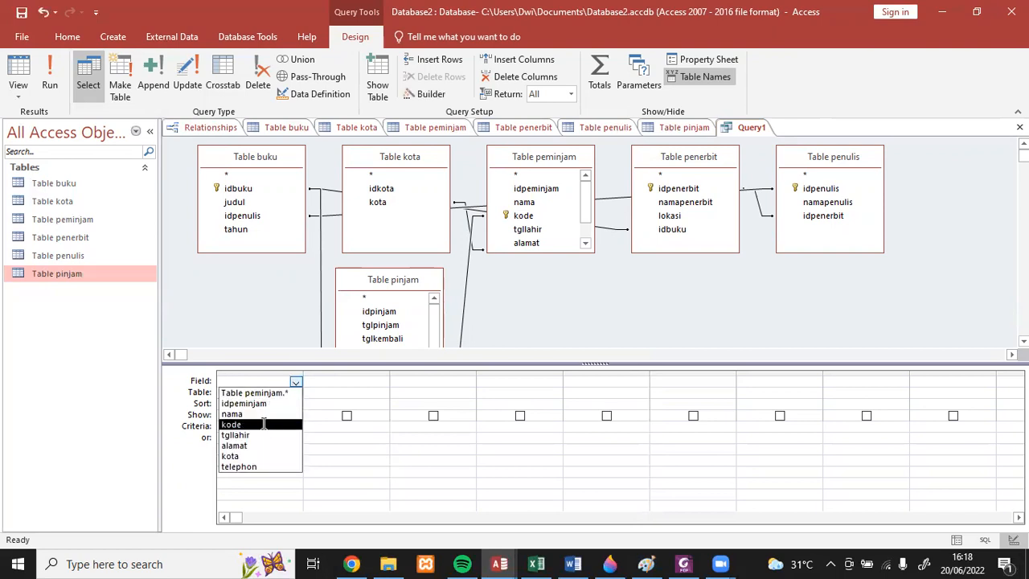
pyautogui.click(265, 423)
# - Add the nama field of Table peminjam as the second query column
pyautogui.click(319, 393)
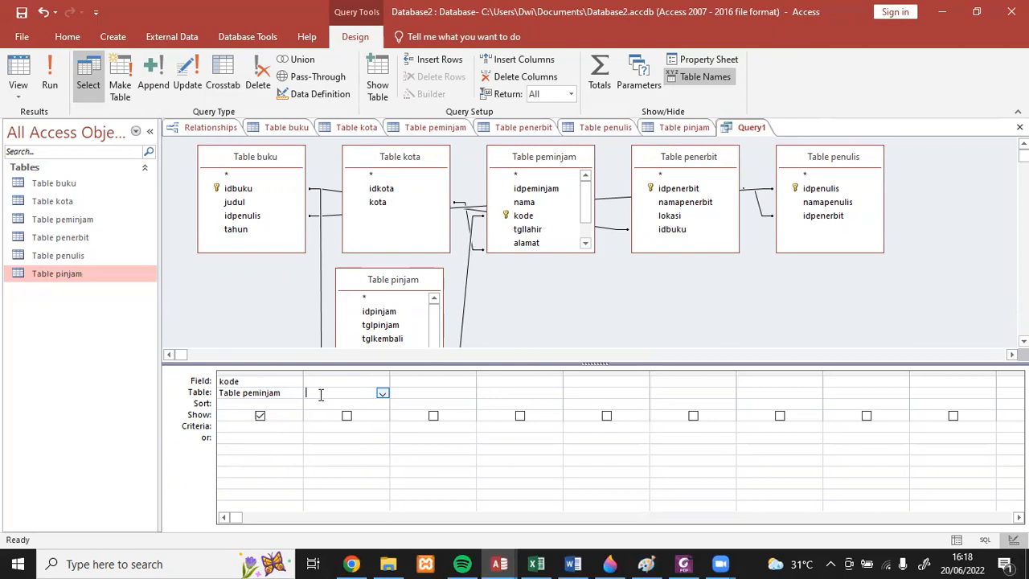
pyautogui.click(382, 395)
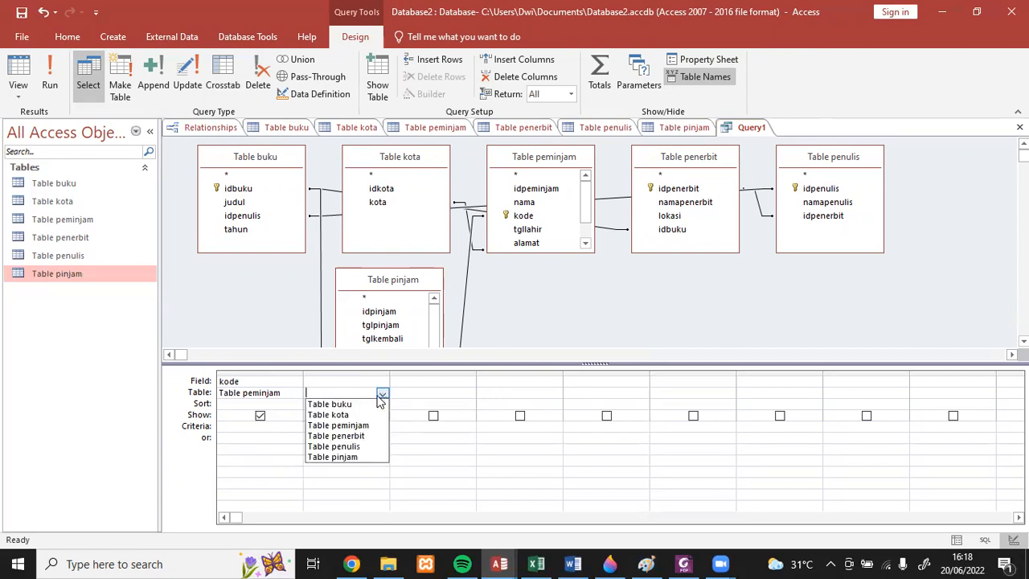
pyautogui.click(341, 426)
pyautogui.click(353, 379)
pyautogui.click(382, 382)
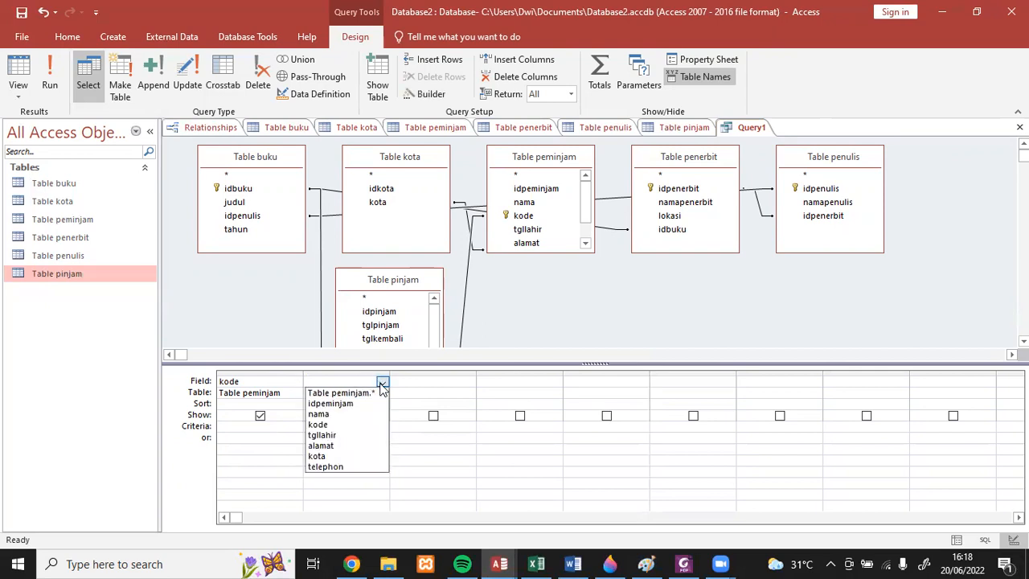
pyautogui.click(348, 415)
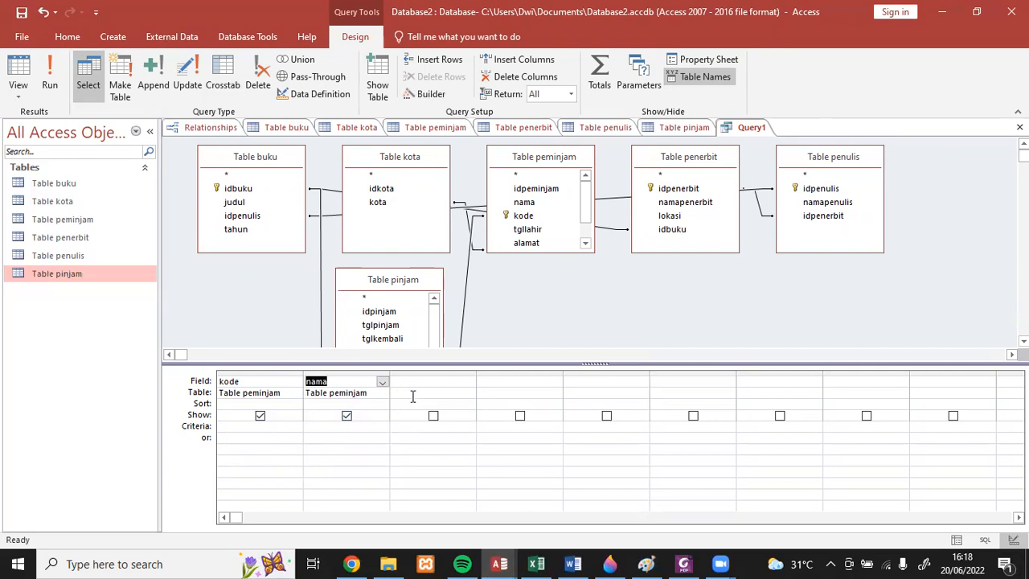
# - Add the judul field of Table buku as the third query column
pyautogui.click(412, 392)
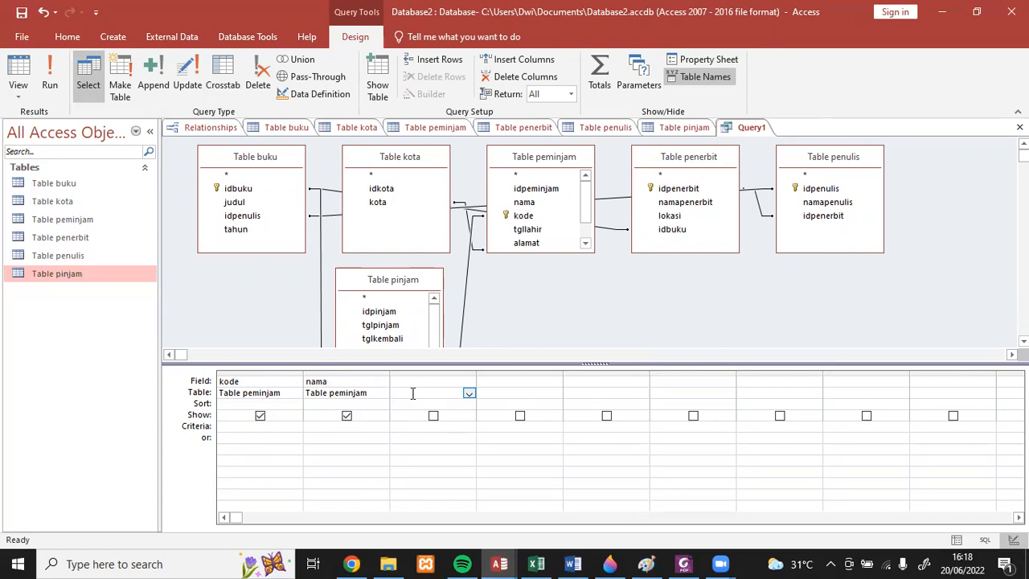
pyautogui.click(468, 394)
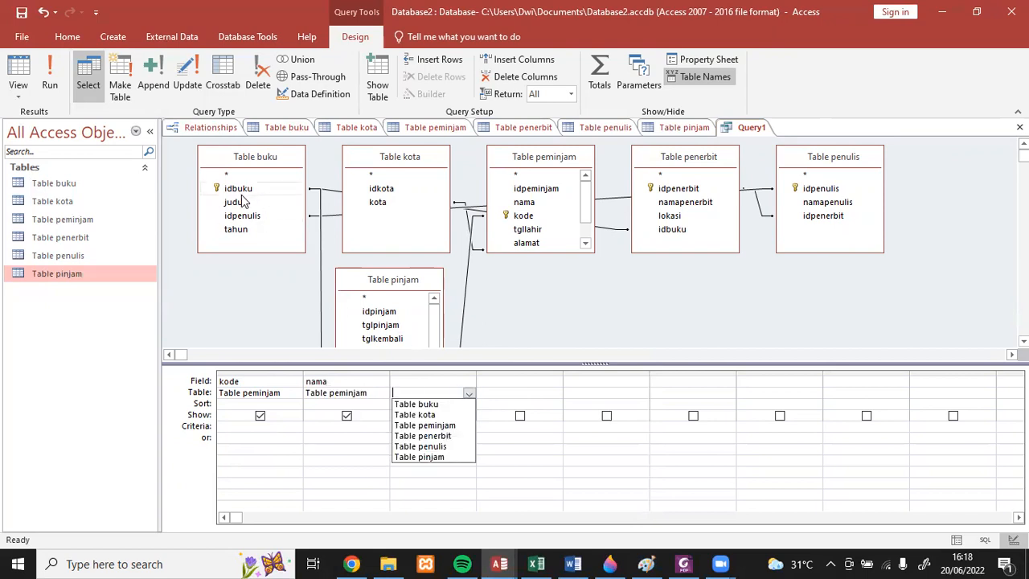
pyautogui.click(420, 404)
pyautogui.click(426, 383)
pyautogui.click(469, 383)
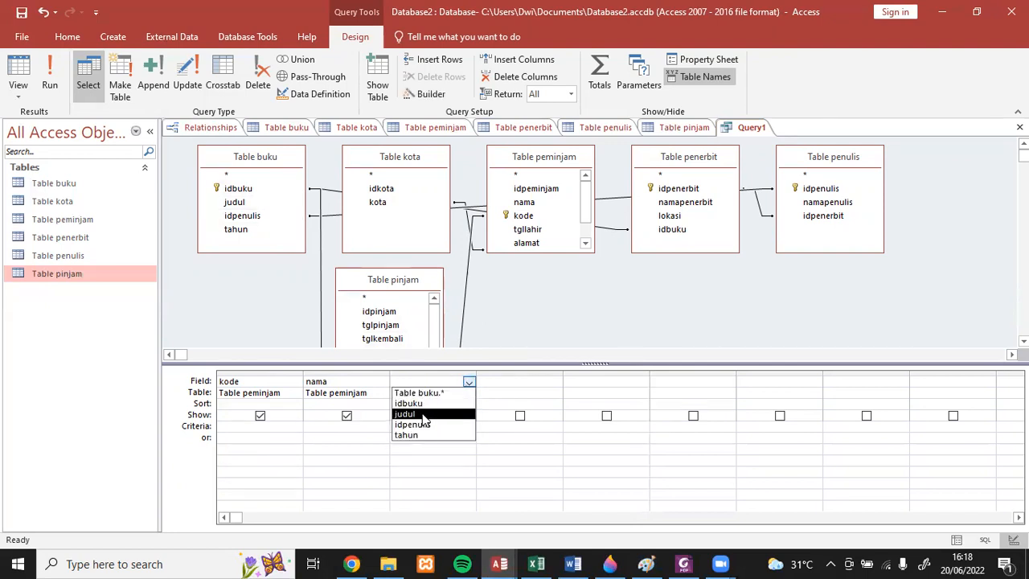
pyautogui.click(406, 414)
# - Add the tglpinjam field of Table pinjam as the fourth query column
pyautogui.click(496, 395)
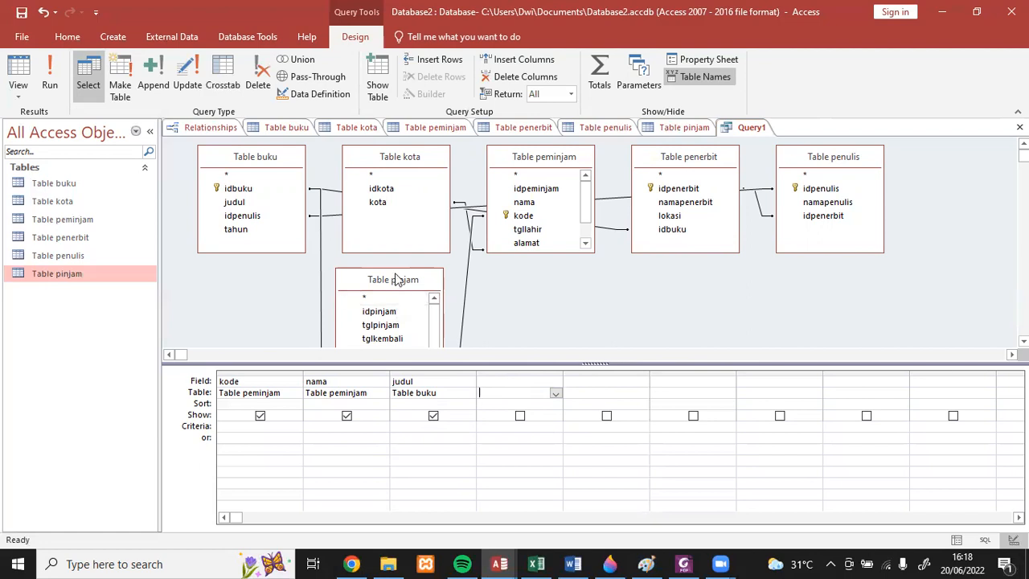
pyautogui.click(555, 393)
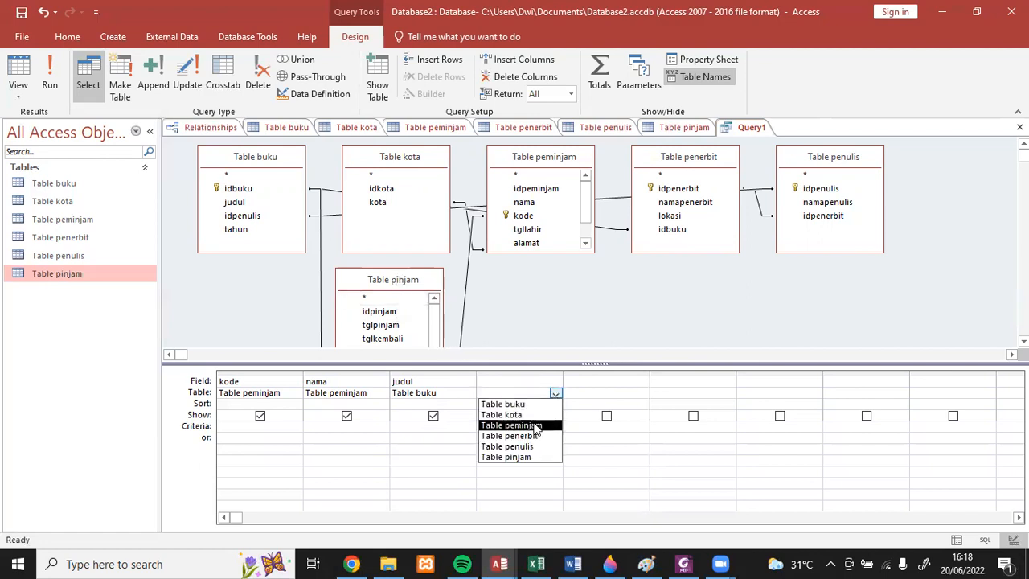
pyautogui.click(514, 456)
pyautogui.click(516, 382)
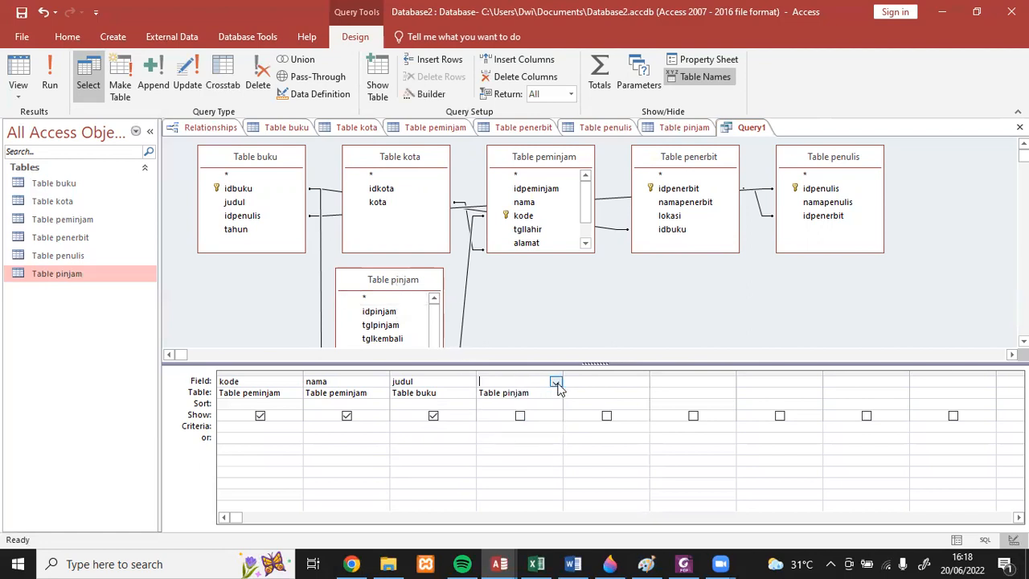
pyautogui.click(555, 382)
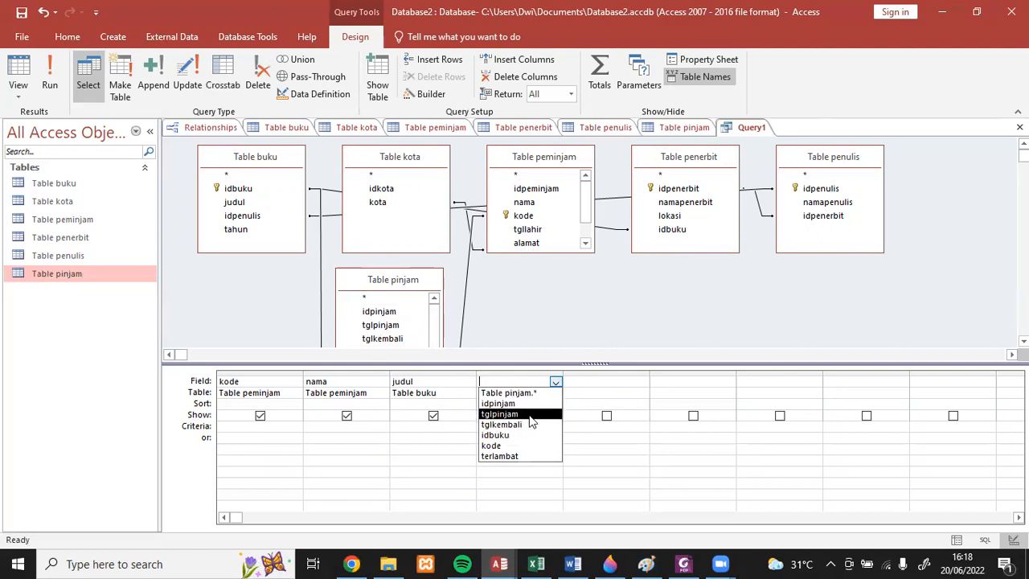
pyautogui.click(529, 414)
# - Add the tglkembali field of Table pinjam as the fifth query column
pyautogui.click(581, 395)
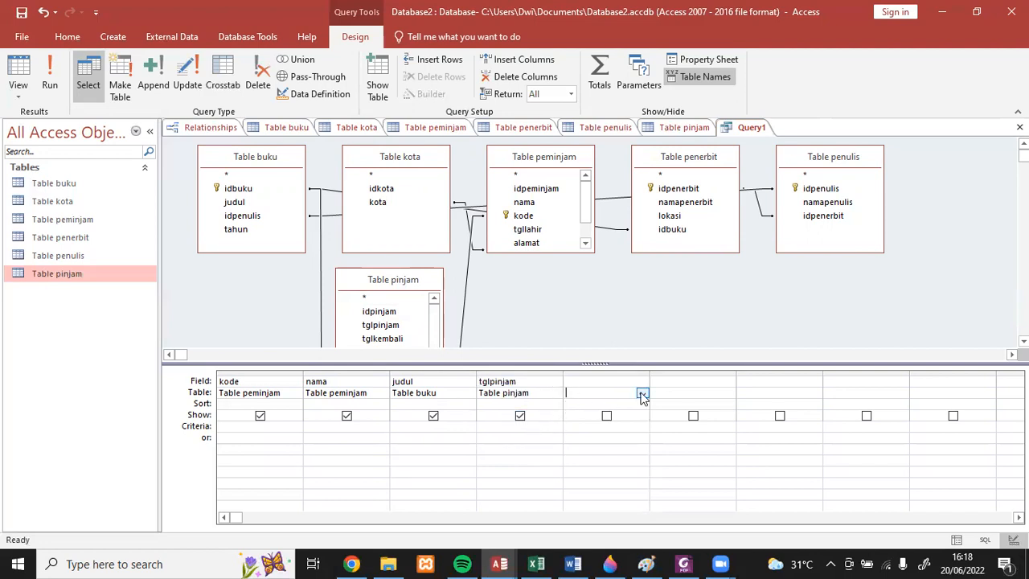
pyautogui.click(643, 394)
pyautogui.click(608, 457)
pyautogui.click(601, 382)
pyautogui.click(642, 381)
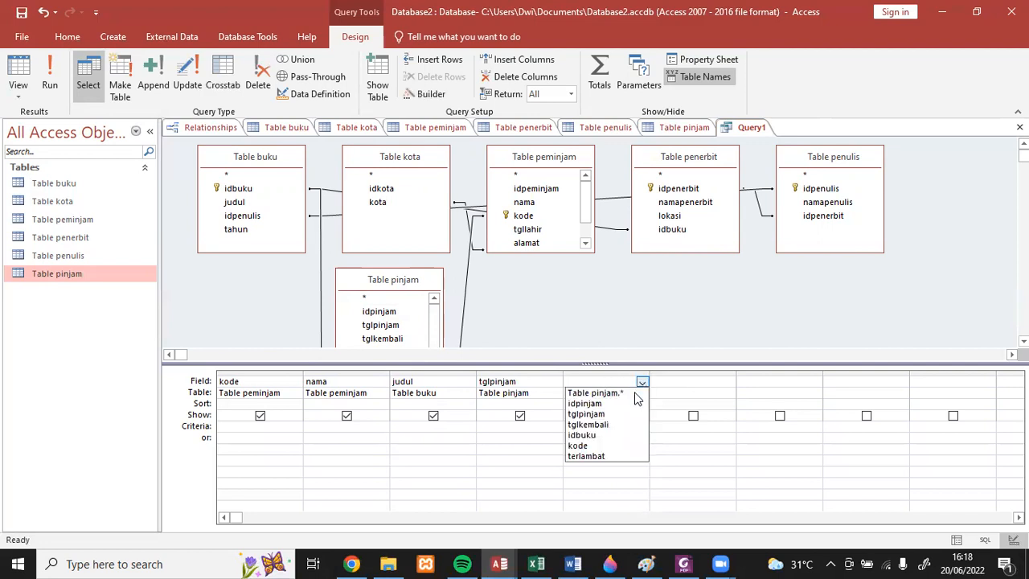
pyautogui.click(606, 424)
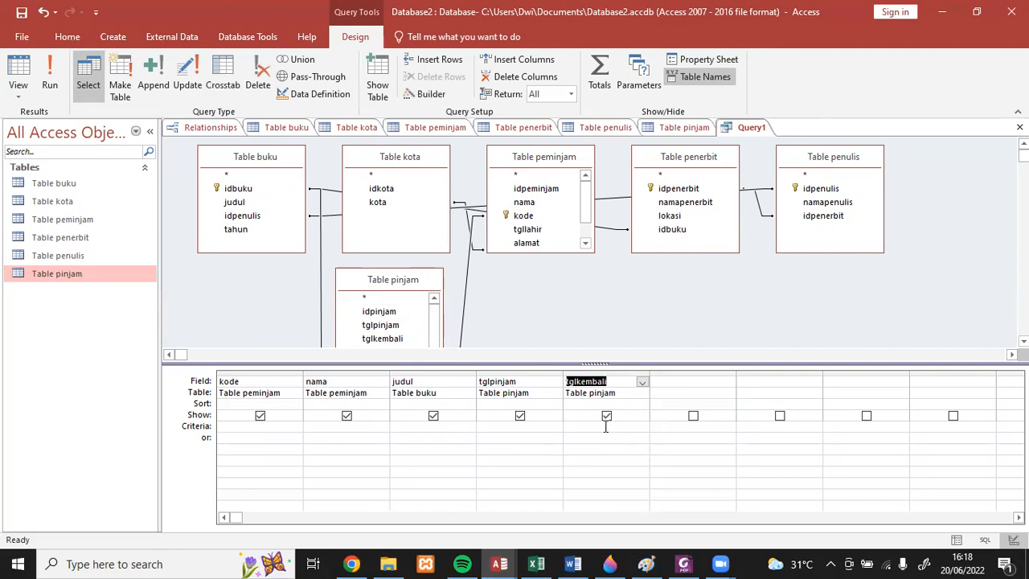
# - Add the terlambat field of Table pinjam as the sixth query column
pyautogui.click(676, 393)
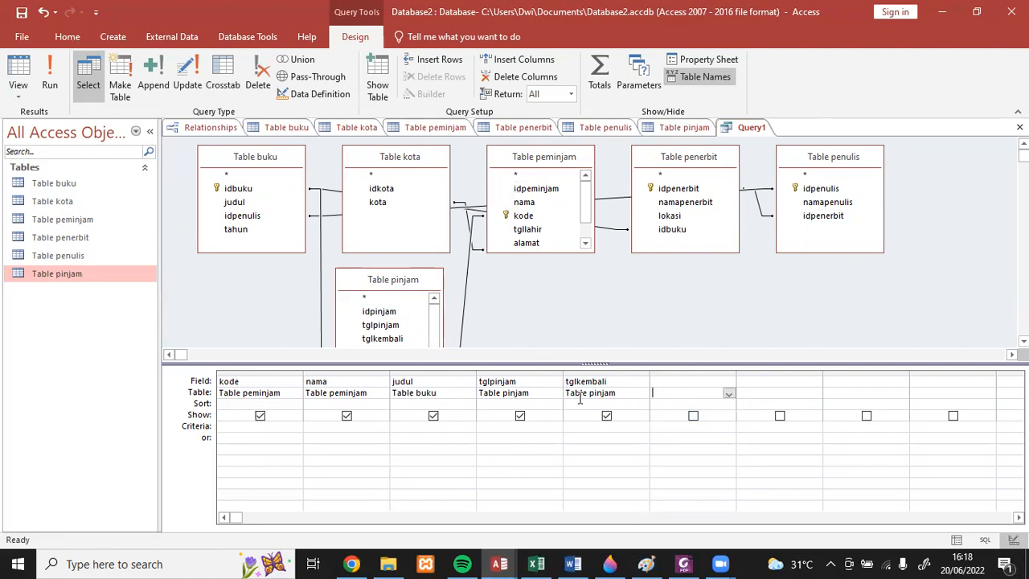
pyautogui.click(728, 393)
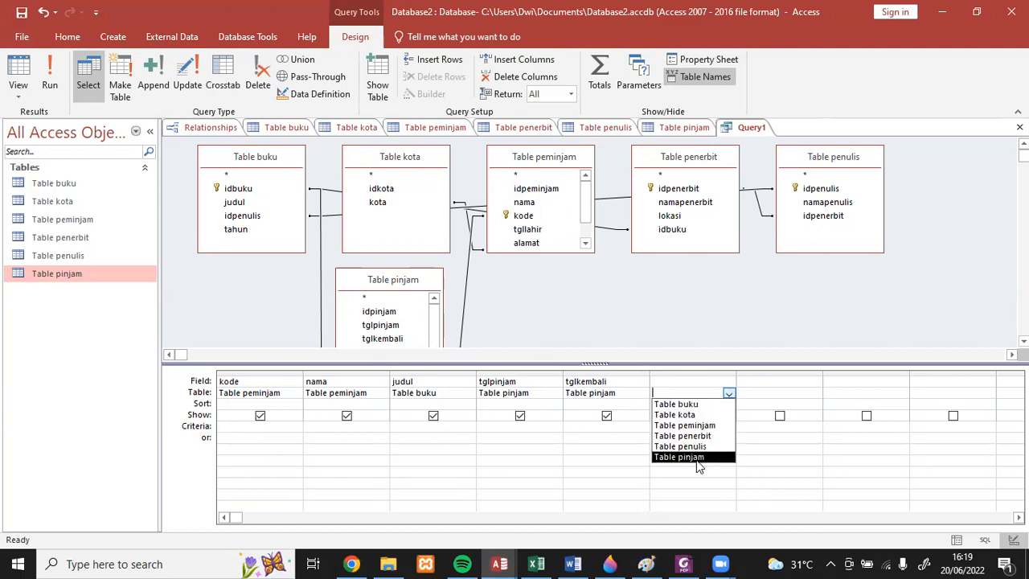
pyautogui.click(694, 456)
pyautogui.click(677, 382)
pyautogui.click(727, 384)
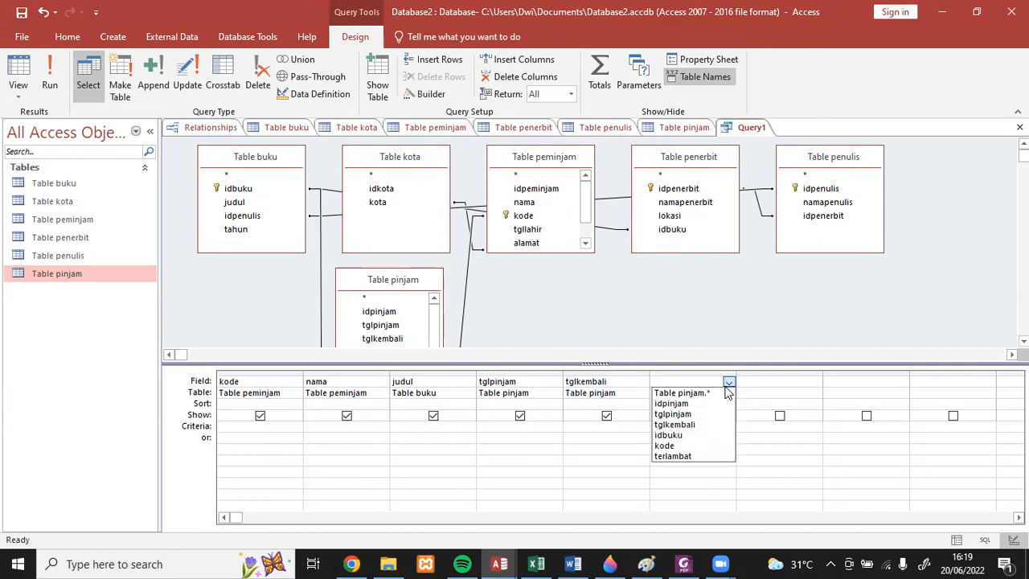
pyautogui.click(694, 455)
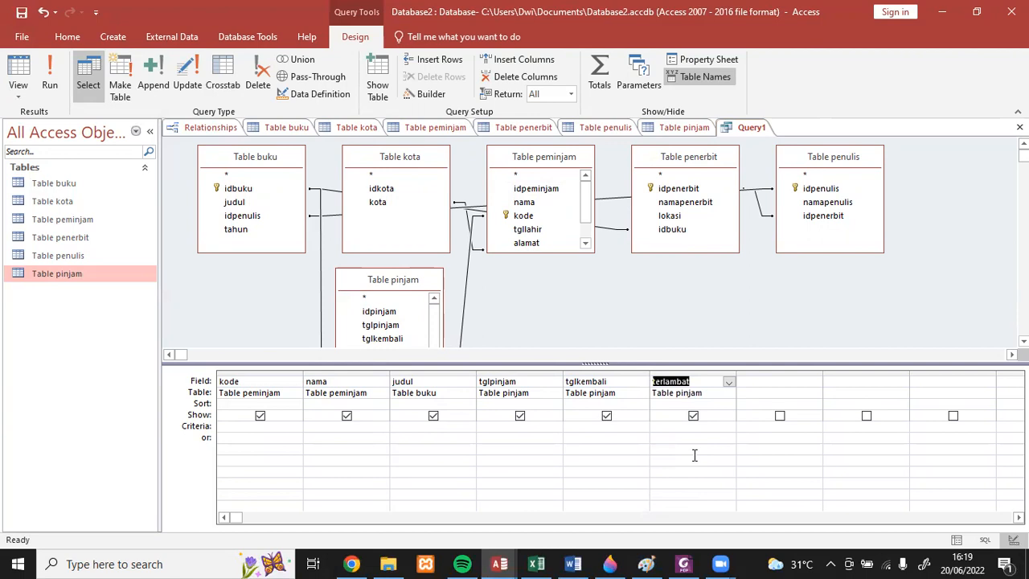
# - Start a calculated field named denda in the seventh query column and insert Table pinjam's terlambat field with the Expression Builder
pyautogui.click(763, 382)
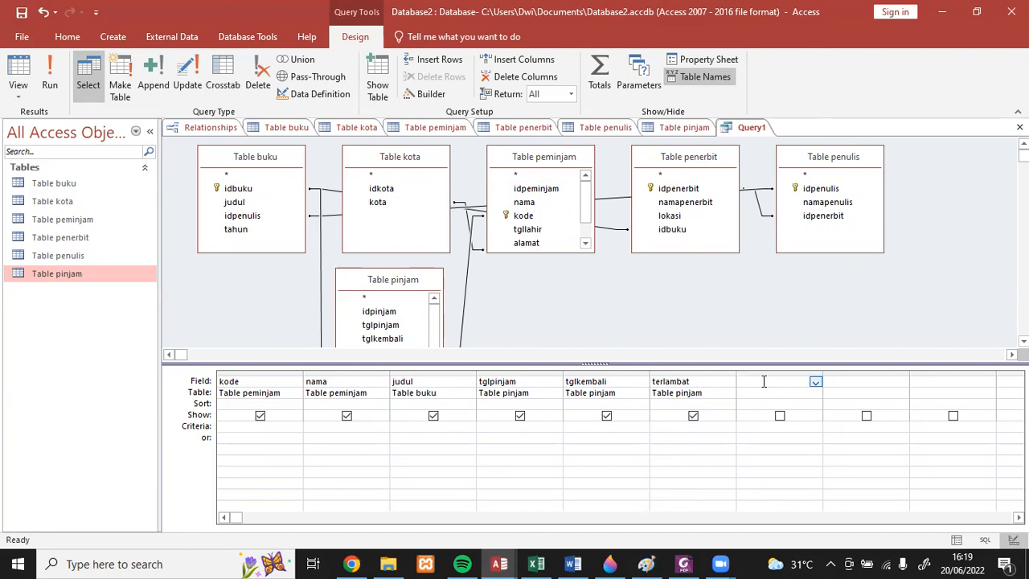
pyautogui.write('denda:')
pyautogui.click(430, 93)
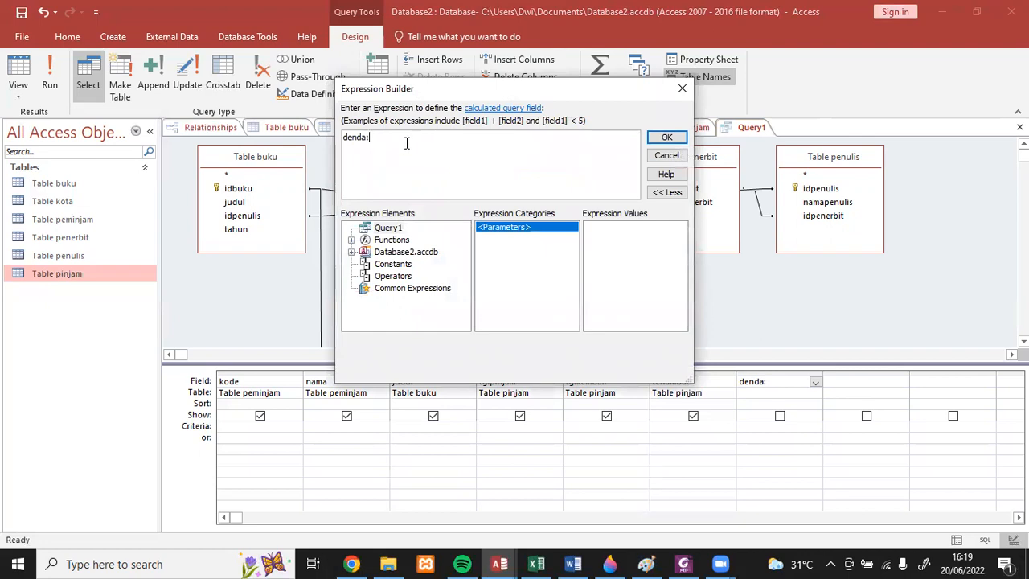
pyautogui.doubleClick(398, 253)
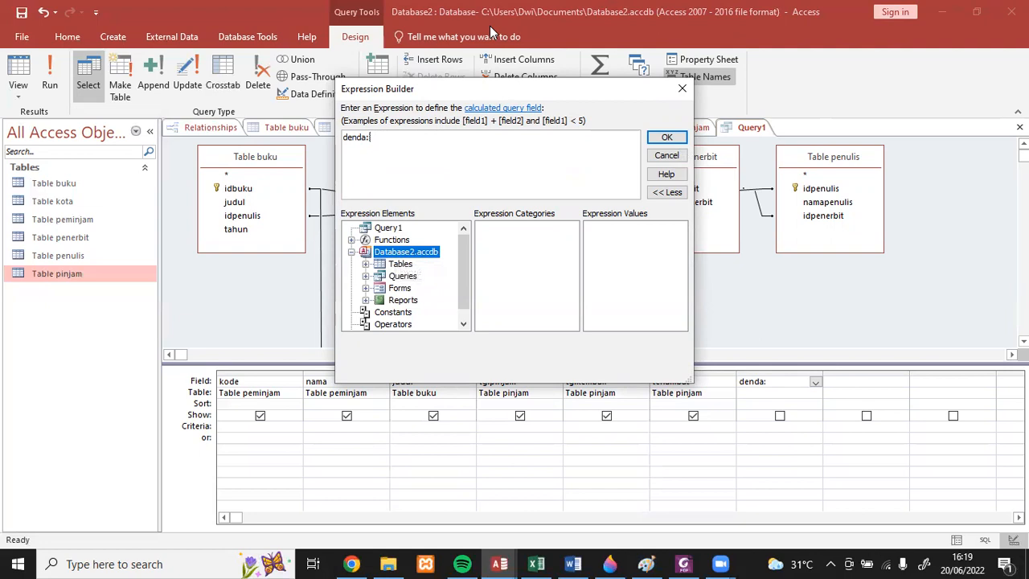
pyautogui.doubleClick(406, 264)
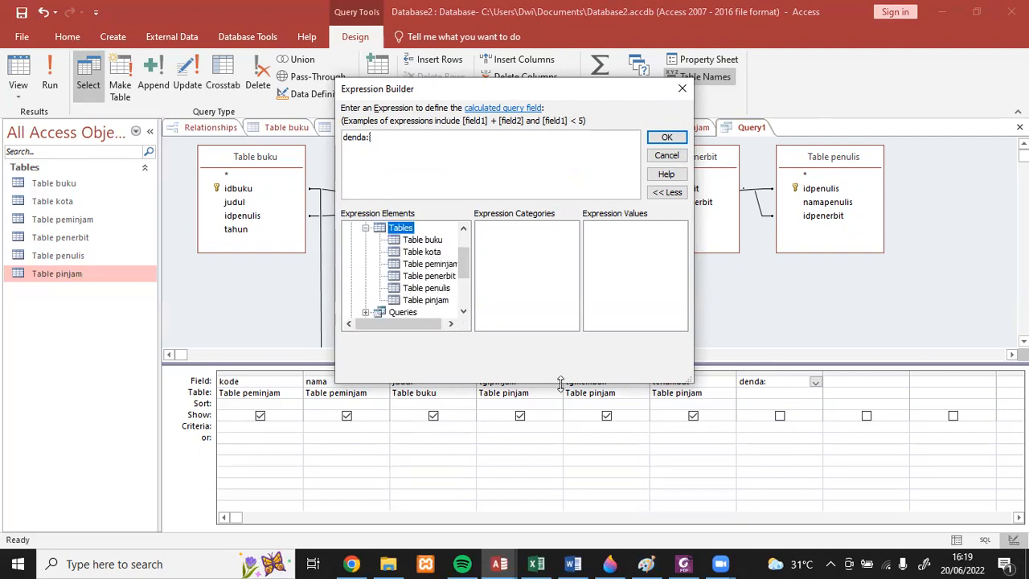
pyautogui.click(429, 302)
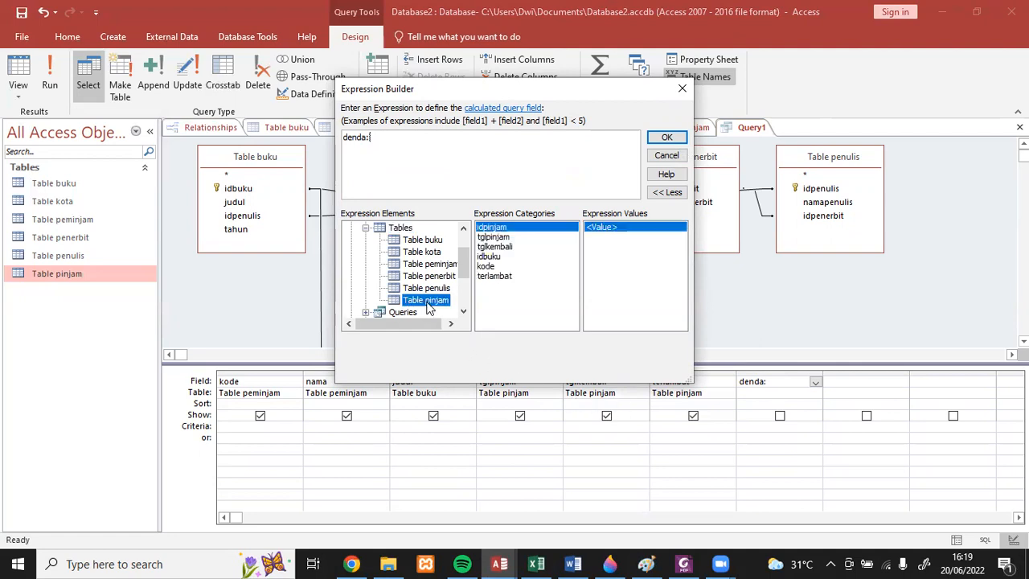
pyautogui.doubleClick(498, 277)
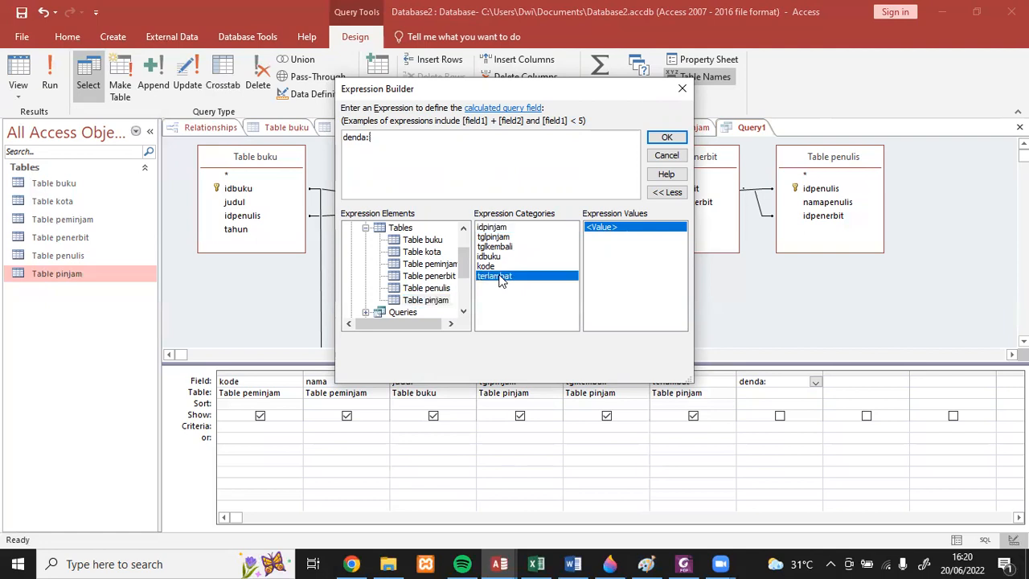
# - Complete the denda expression as [Table pinjam]![terlambat]*5000 without the «Expr» placeholder and apply it to the query
pyautogui.click(470, 155)
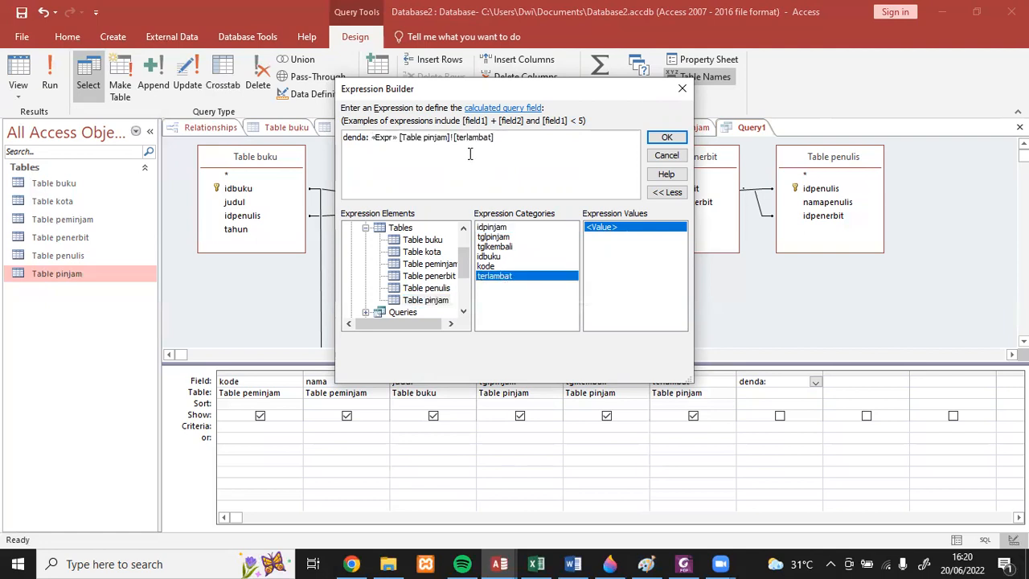
pyautogui.press('BackSpace')
pyautogui.click(385, 138)
pyautogui.press('Delete')
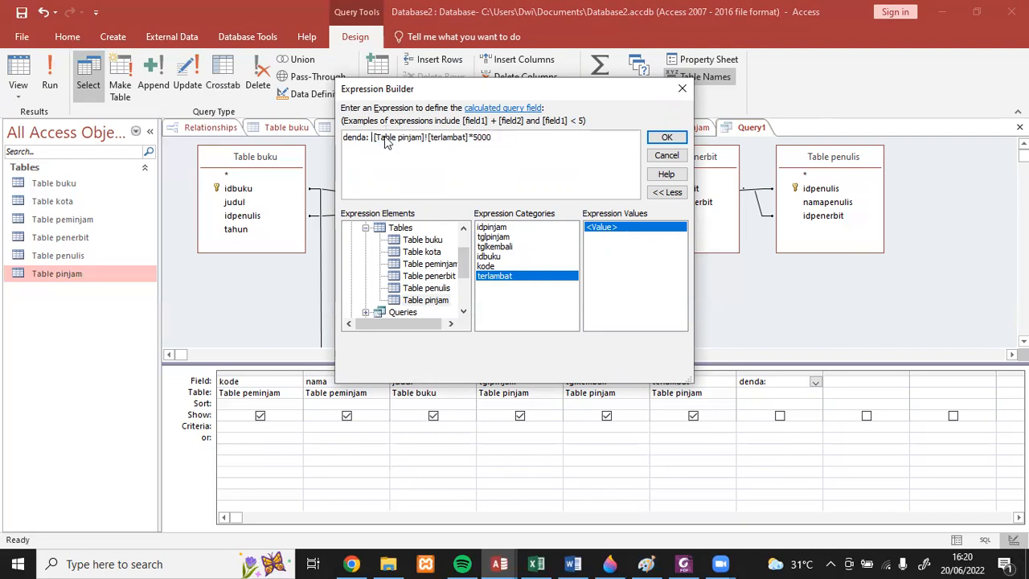
pyautogui.press('BackSpace')
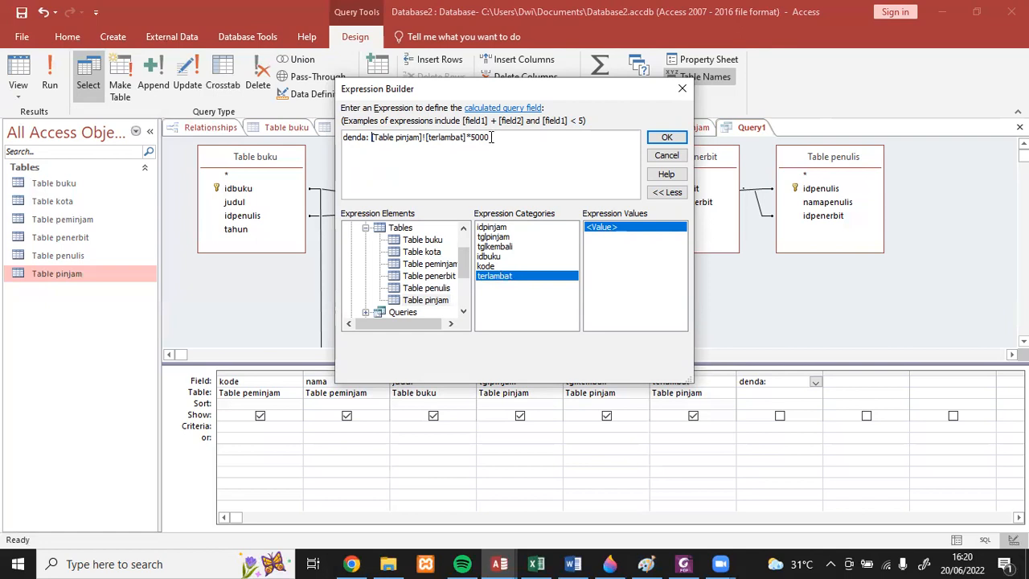
pyautogui.click(670, 137)
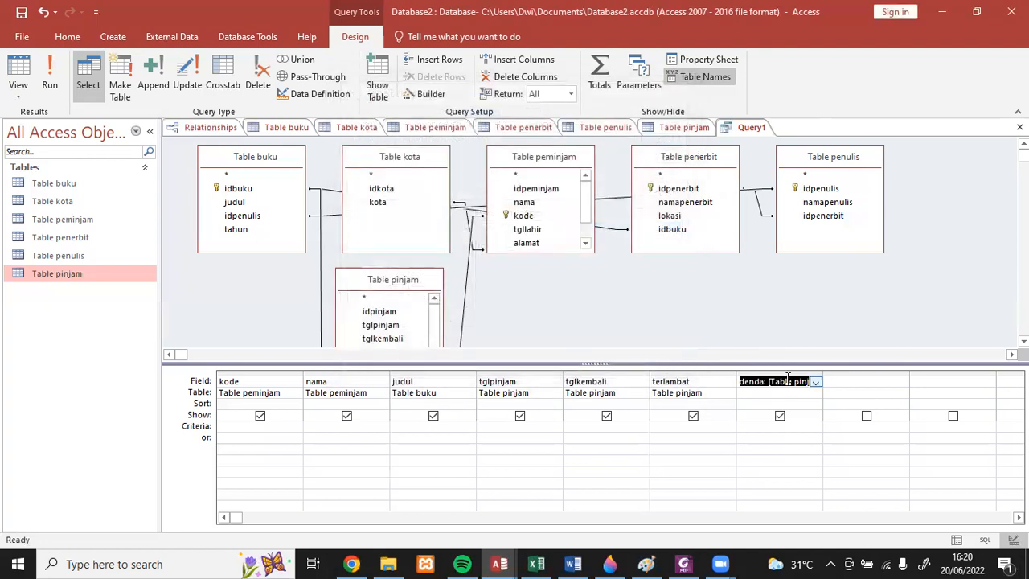
# - Run the query and save it under the name Query denda
pyautogui.click(55, 80)
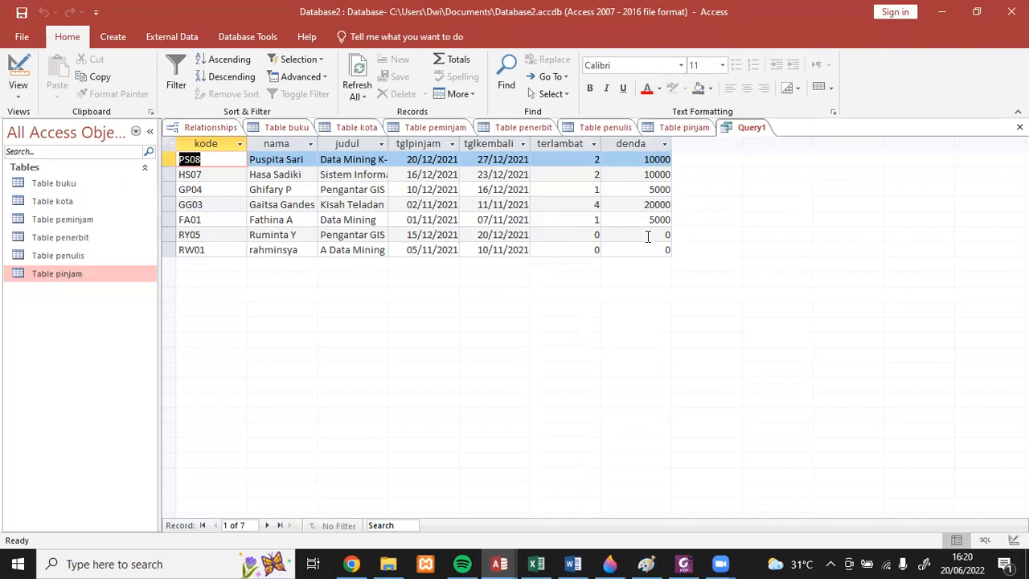
pyautogui.click(21, 13)
pyautogui.click(459, 200)
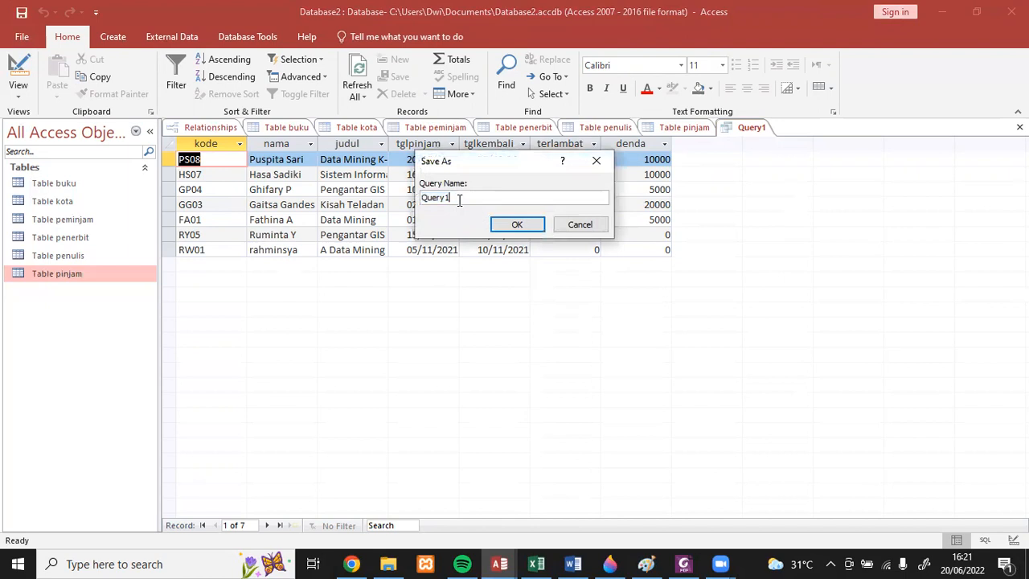
pyautogui.press('BackSpace')
pyautogui.write('denda')
pyautogui.click(500, 227)
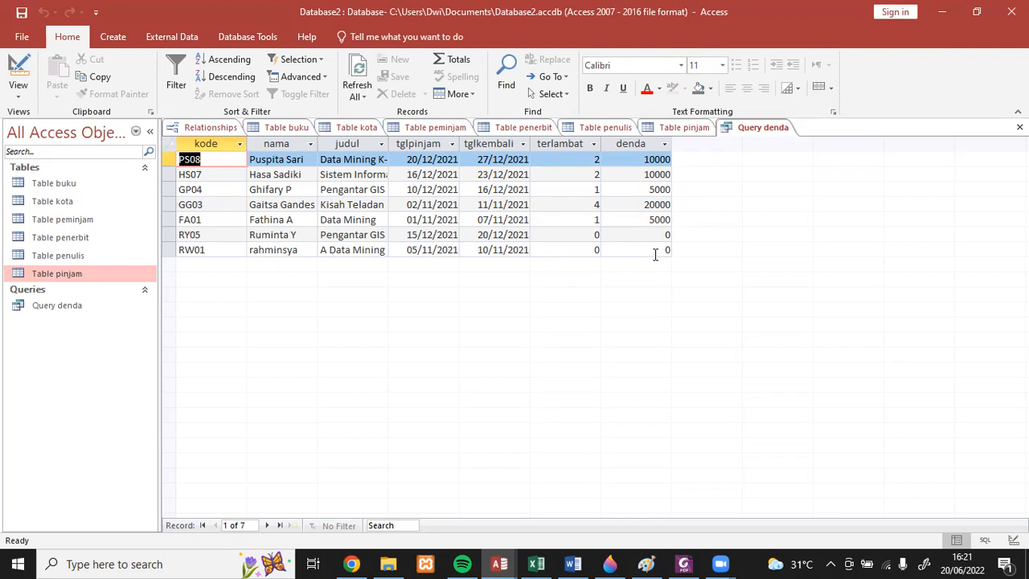
# - Select Query denda and create a new blank form in Design view
pyautogui.click(124, 38)
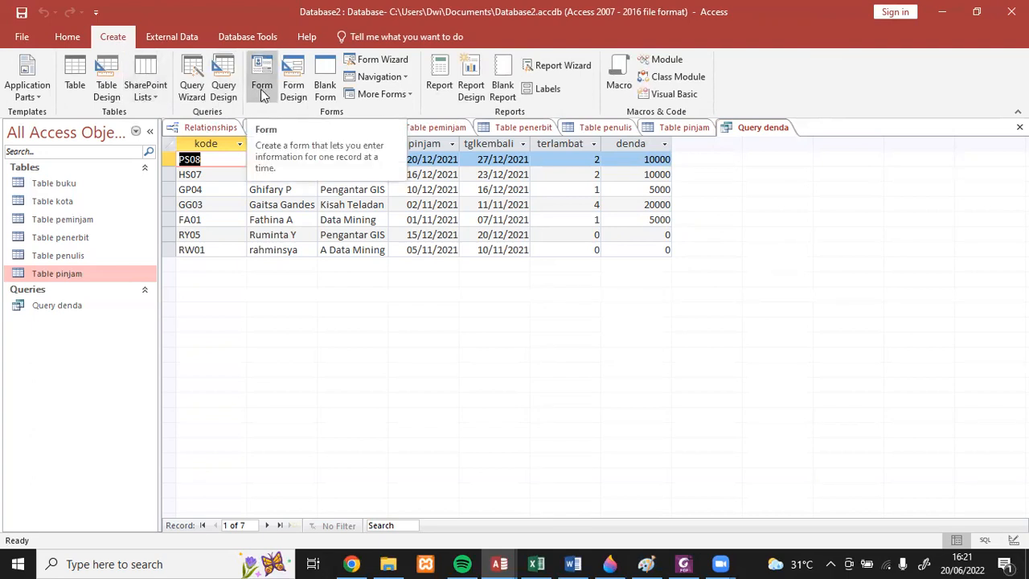
pyautogui.click(80, 306)
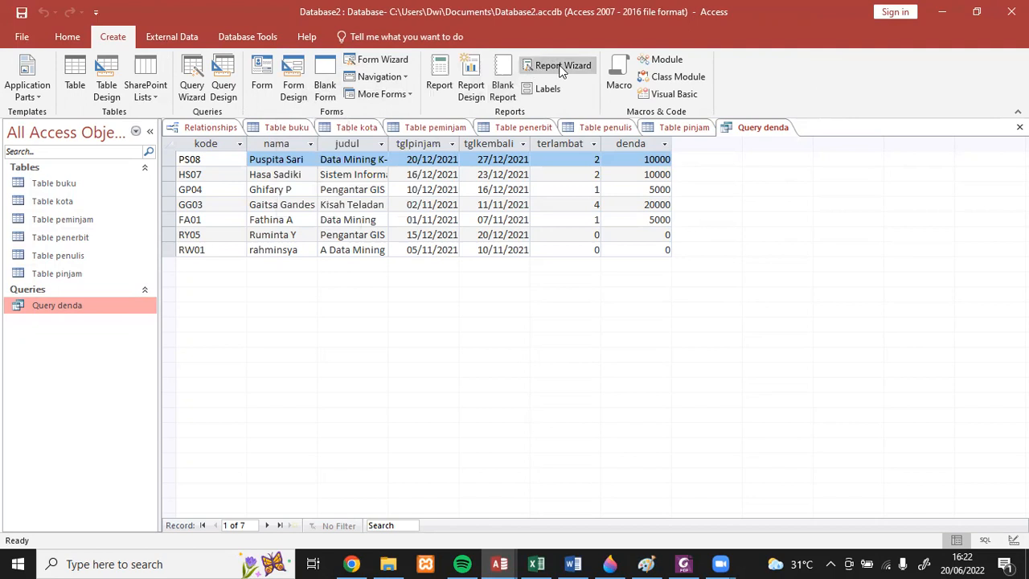
pyautogui.click(294, 74)
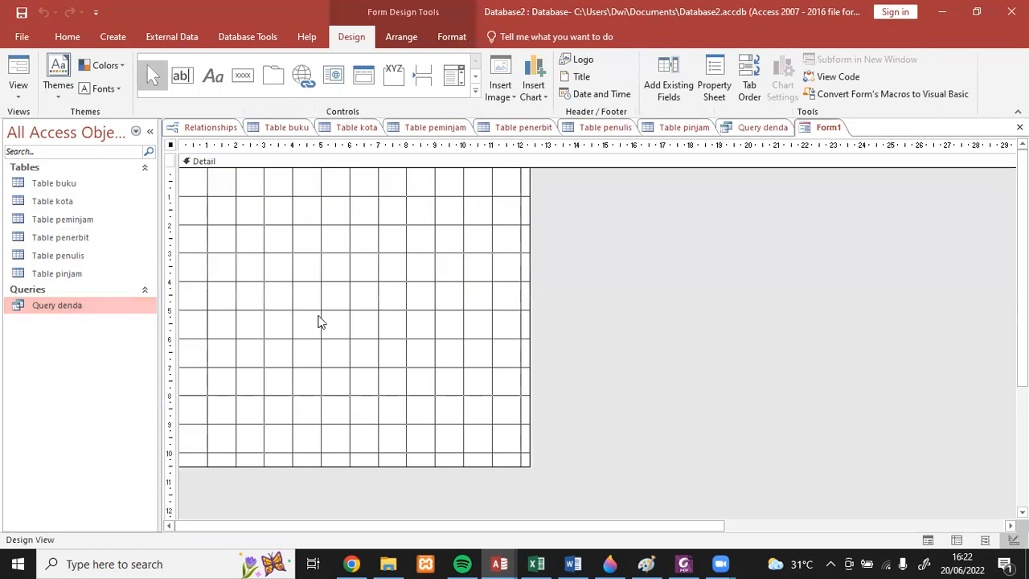
pyautogui.scroll(-1, 339, 293)
pyautogui.scroll(1, 339, 293)
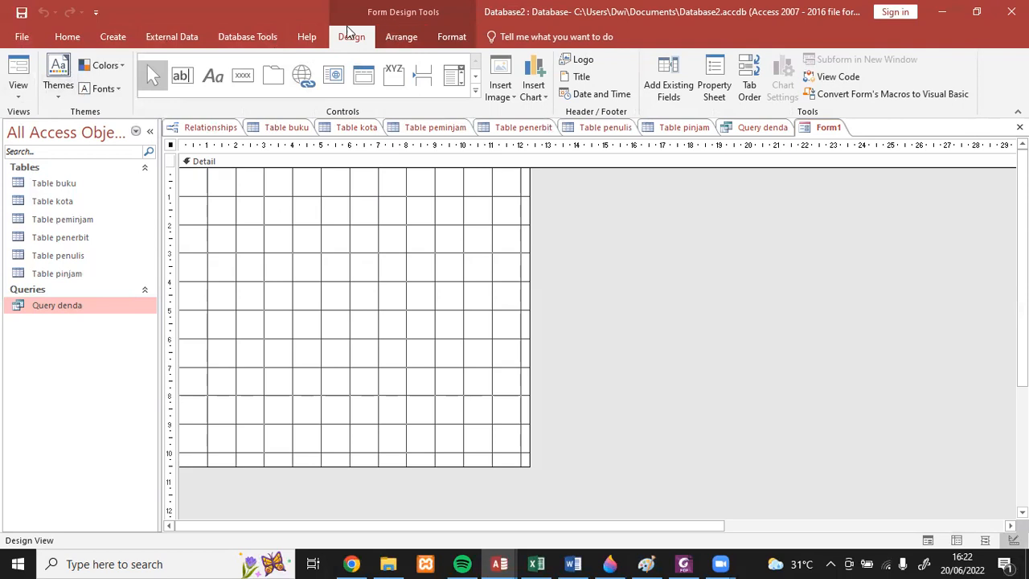
# - Start the Form Wizard and add all fields of Query denda to the form
pyautogui.click(112, 37)
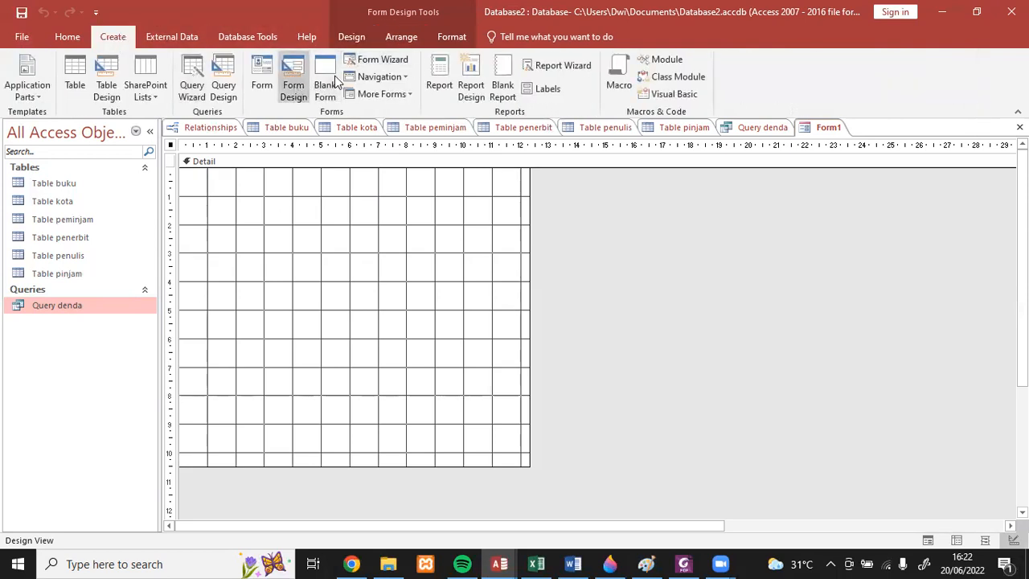
pyautogui.click(374, 60)
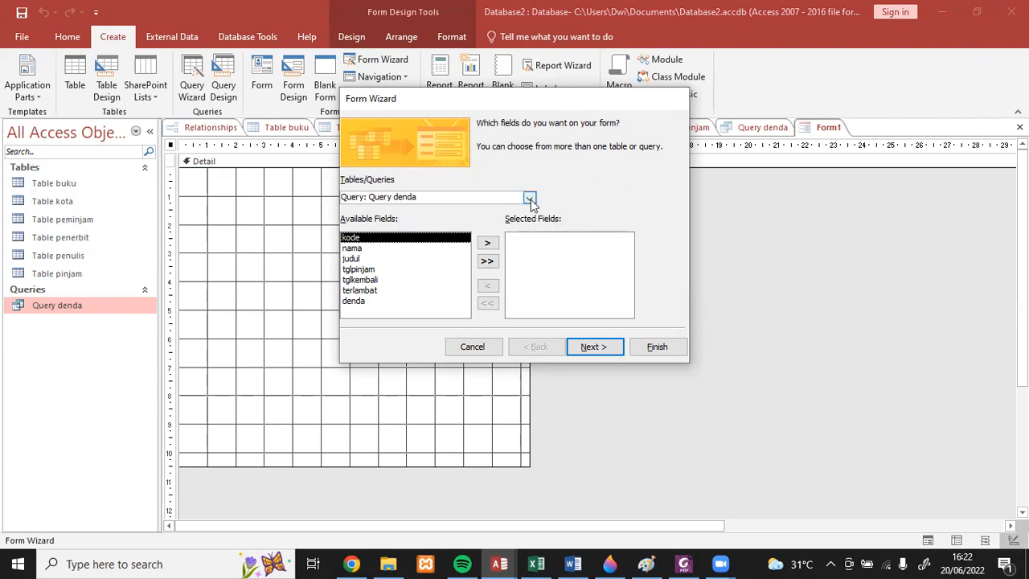
pyautogui.click(486, 261)
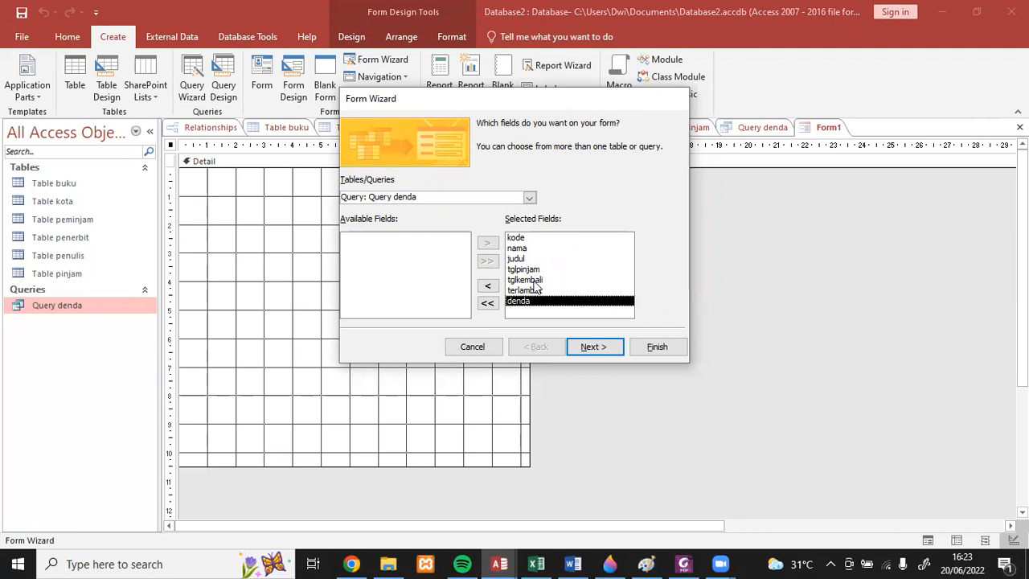
pyautogui.click(529, 199)
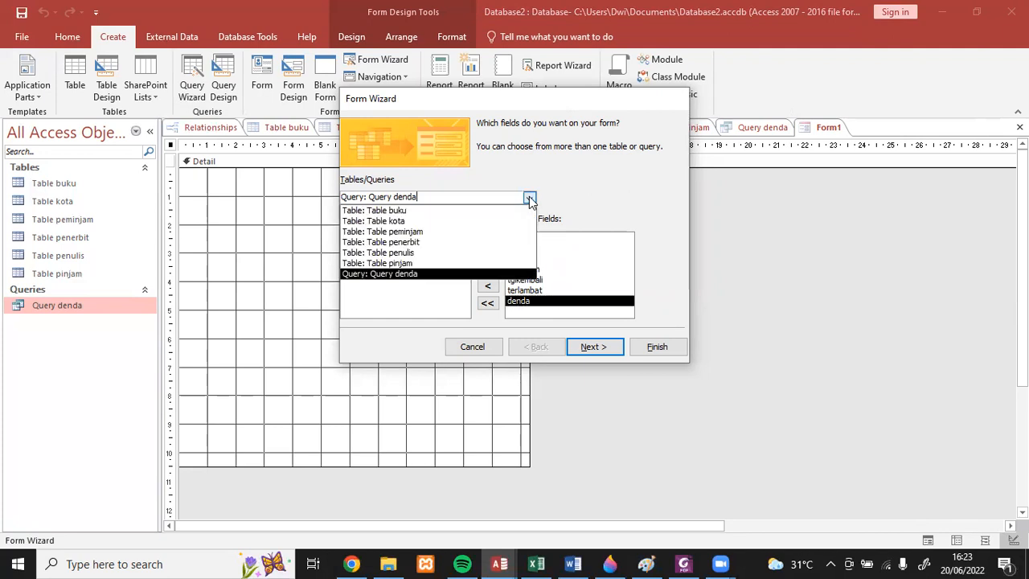
pyautogui.click(439, 254)
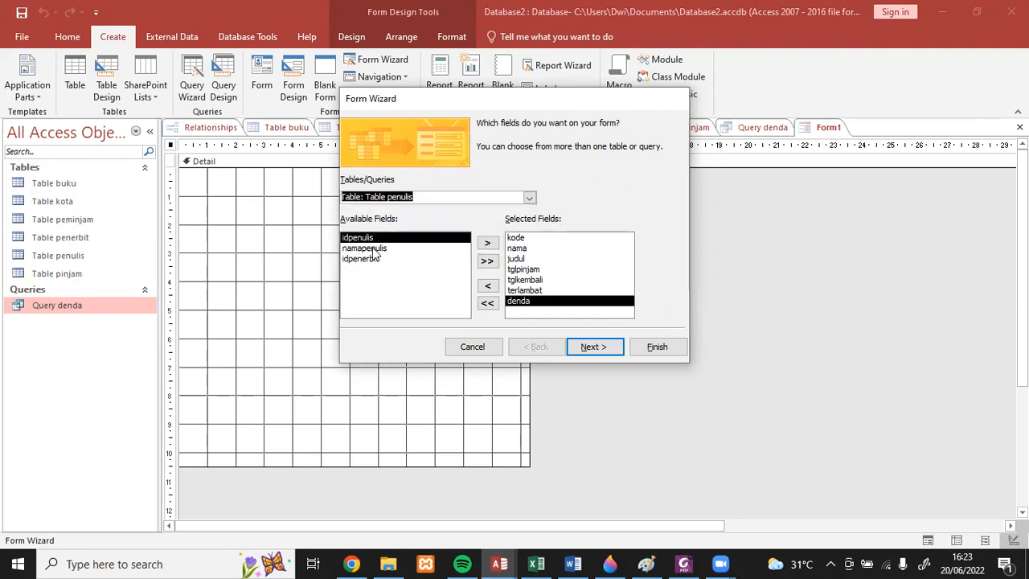
pyautogui.click(376, 253)
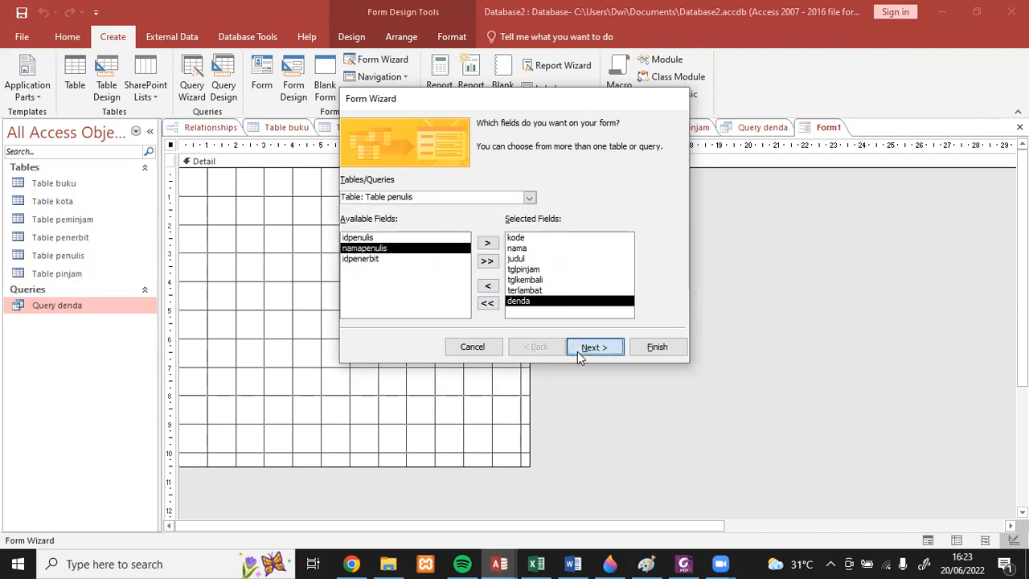
# - Preview the Datasheet, Tabular and Justified layouts, and choose the Columnar layout for the form
pyautogui.click(579, 351)
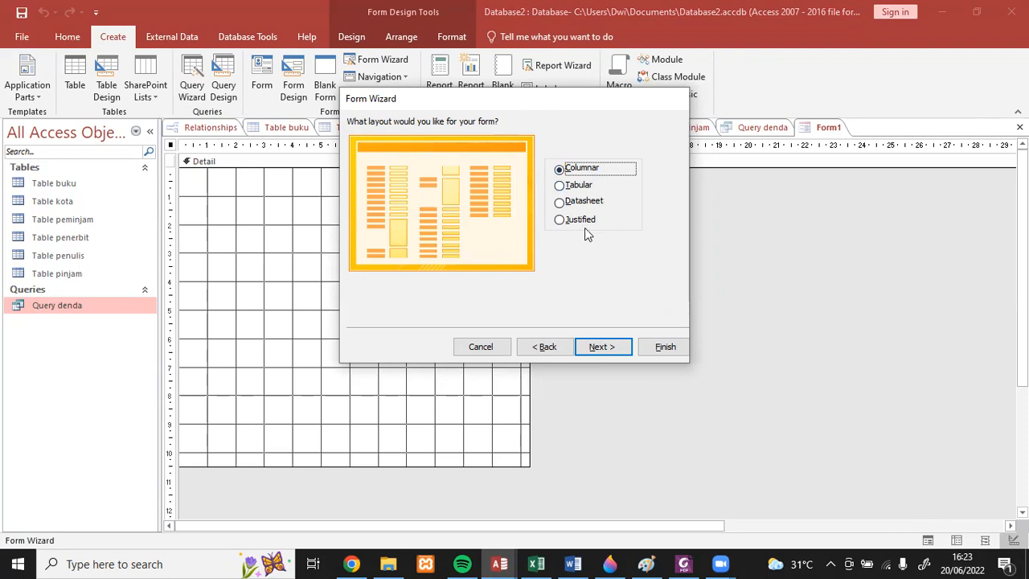
pyautogui.click(585, 201)
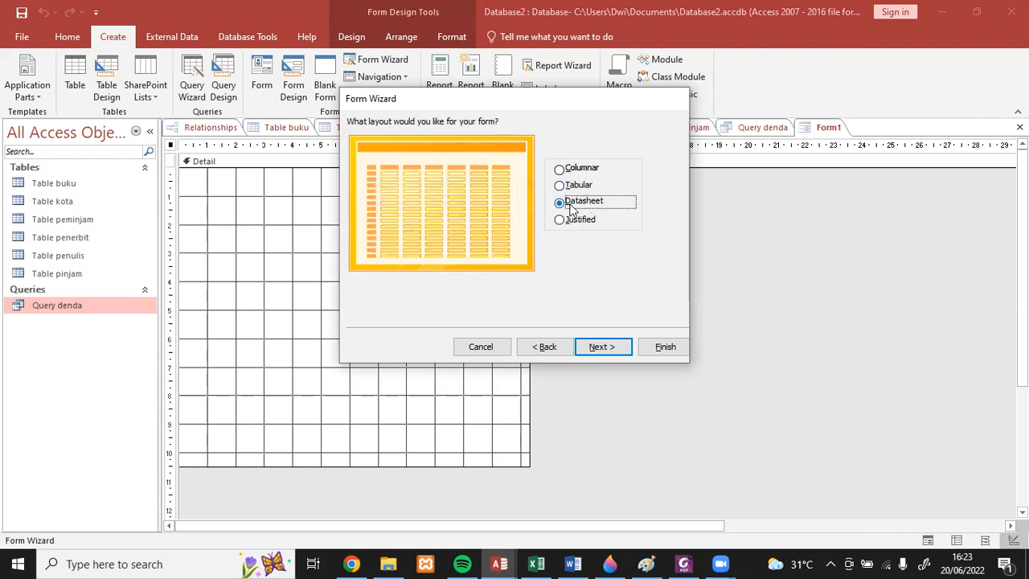
pyautogui.click(577, 185)
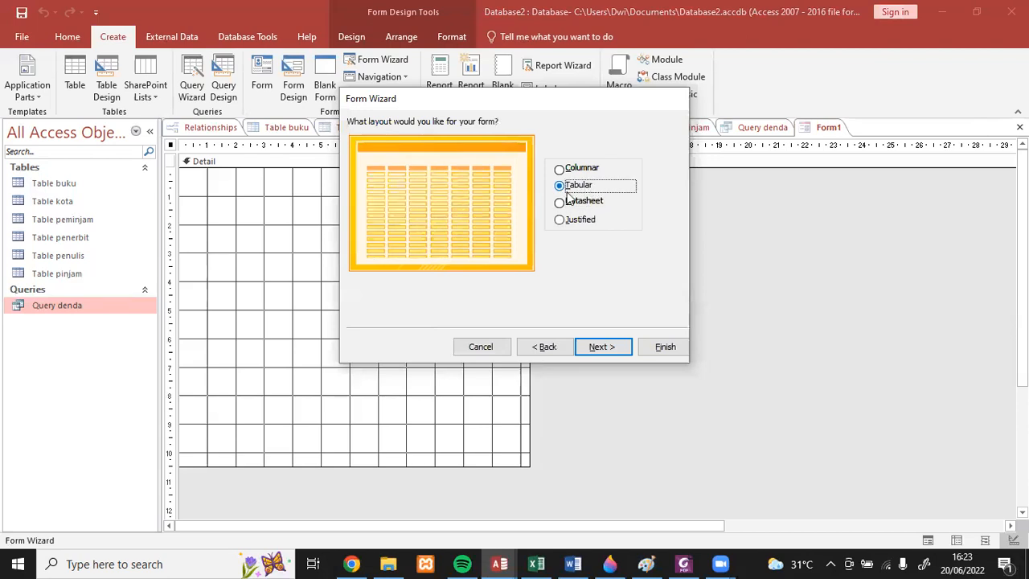
pyautogui.click(576, 222)
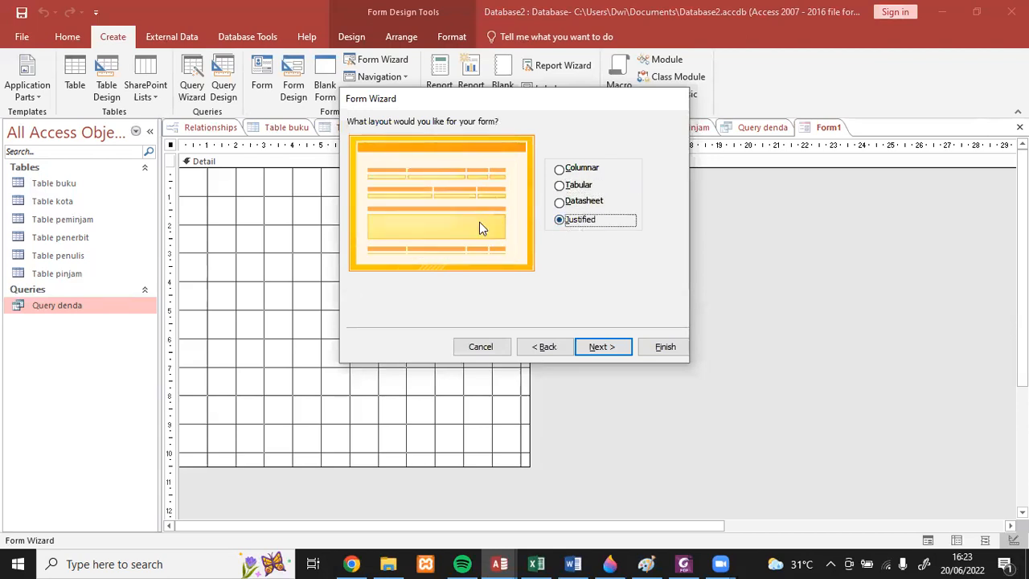
pyautogui.click(580, 172)
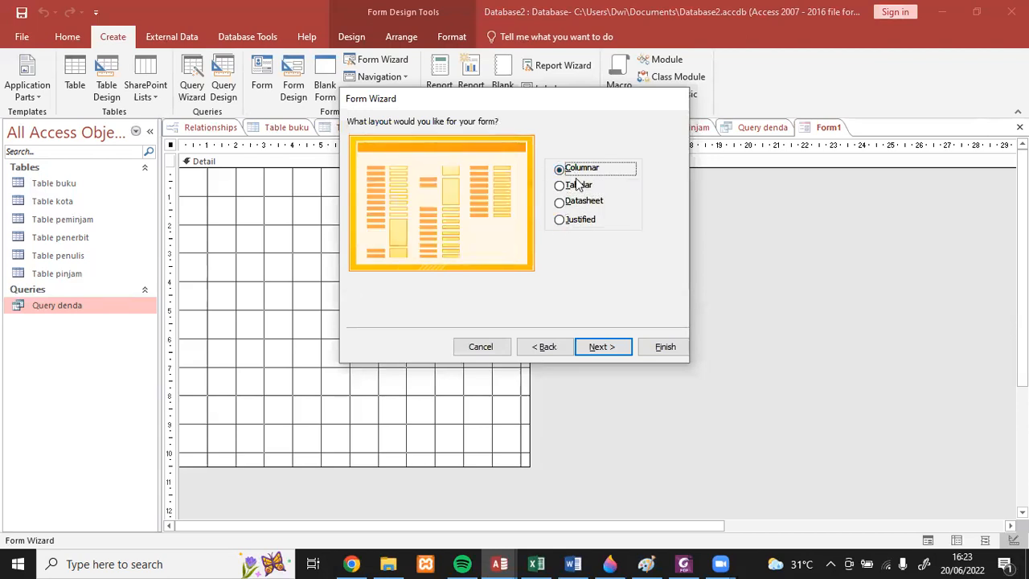
pyautogui.click(587, 349)
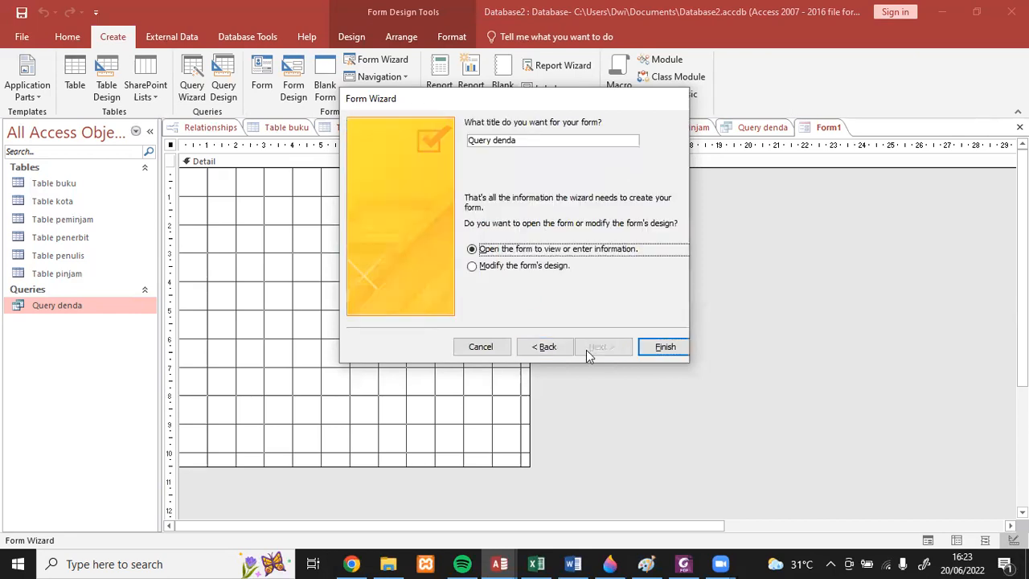
# - Title the form "form", choose to modify its design, and finish the wizard
pyautogui.moveTo(491, 144); pyautogui.dragTo(467, 142)
pyautogui.click(491, 143)
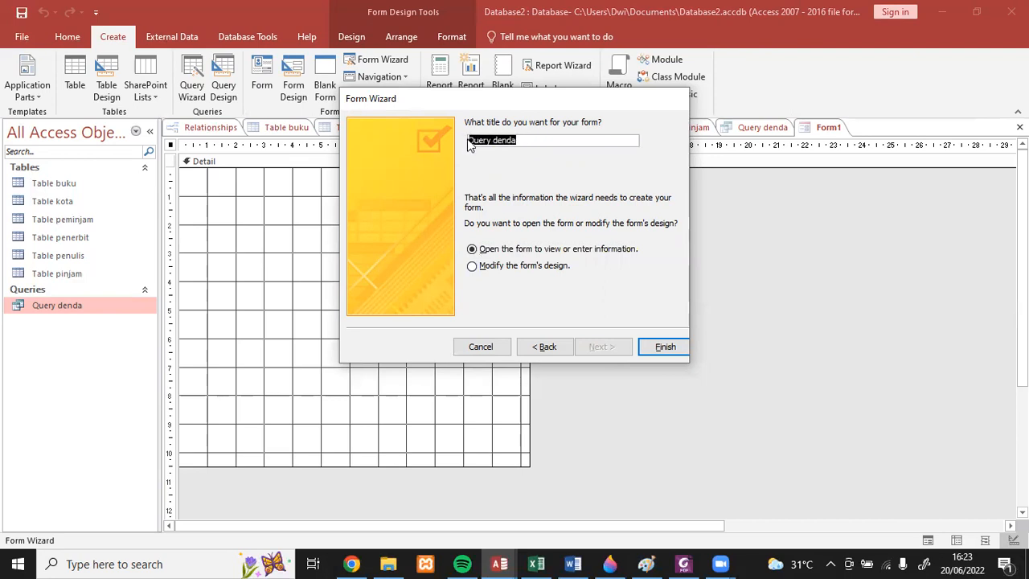
pyautogui.write('form')
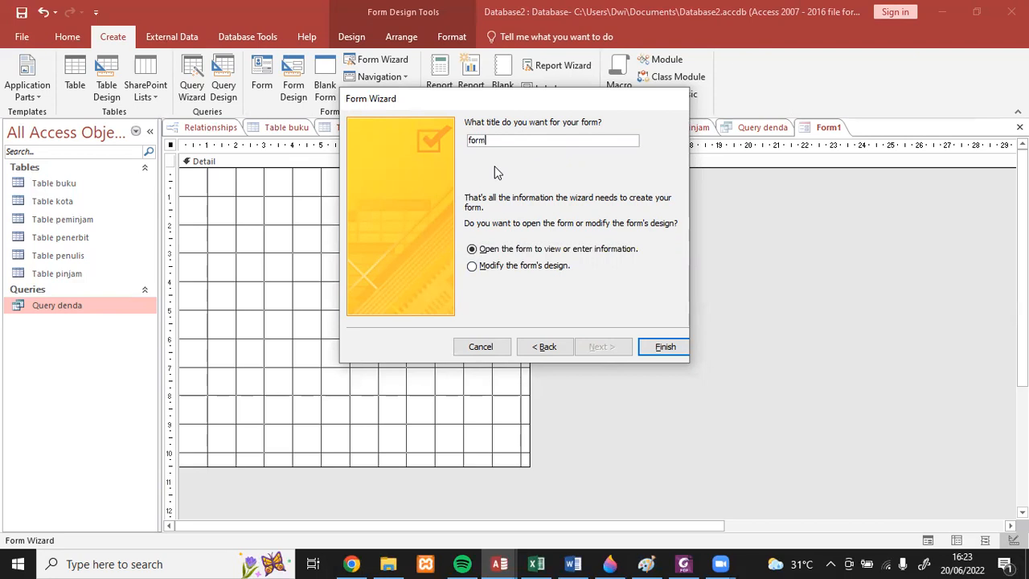
pyautogui.click(513, 272)
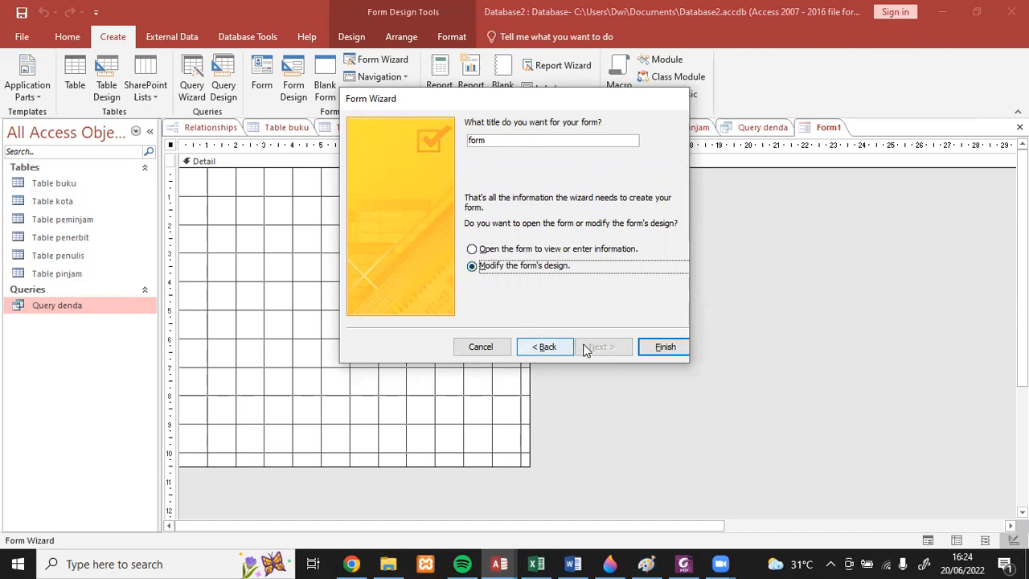
pyautogui.click(653, 347)
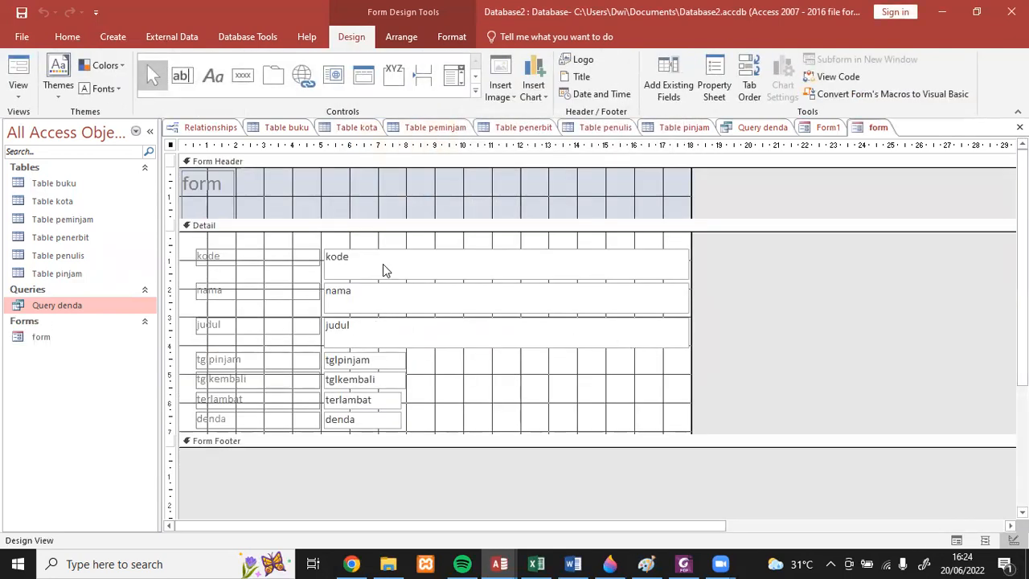
# - Change the title label in the form header to "form peminjam"
pyautogui.click(208, 188)
pyautogui.click(221, 186)
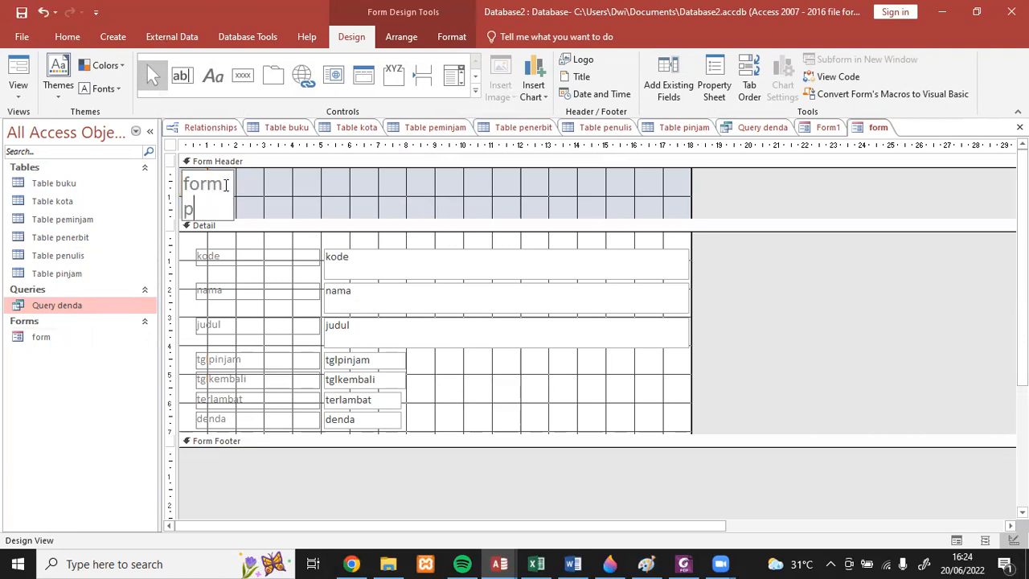
pyautogui.write('peminjam')
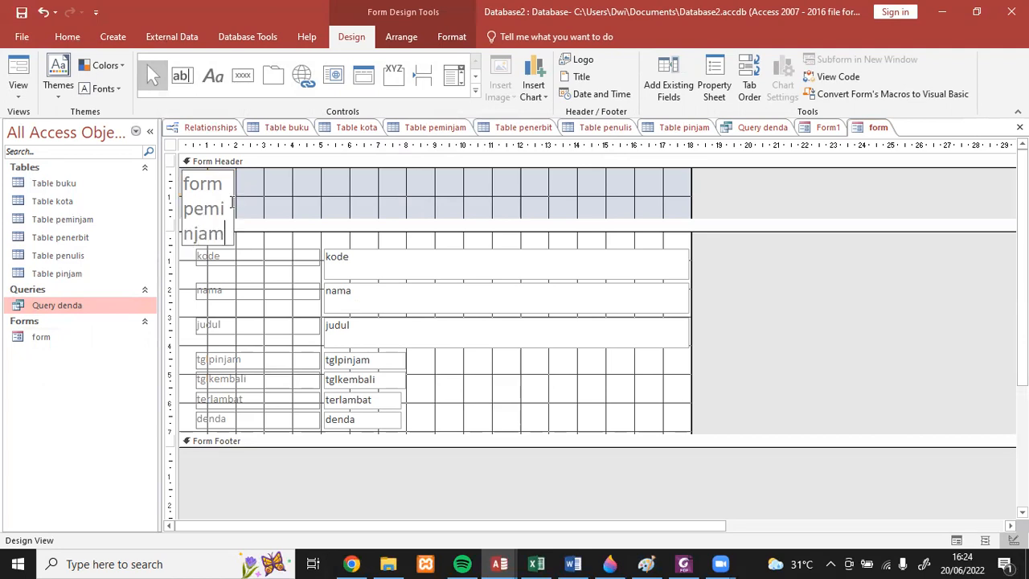
# - Widen the title label in the form header so that "form peminjam" fits on one line
pyautogui.click(239, 195)
pyautogui.click(230, 196)
pyautogui.moveTo(231, 206); pyautogui.dragTo(384, 201)
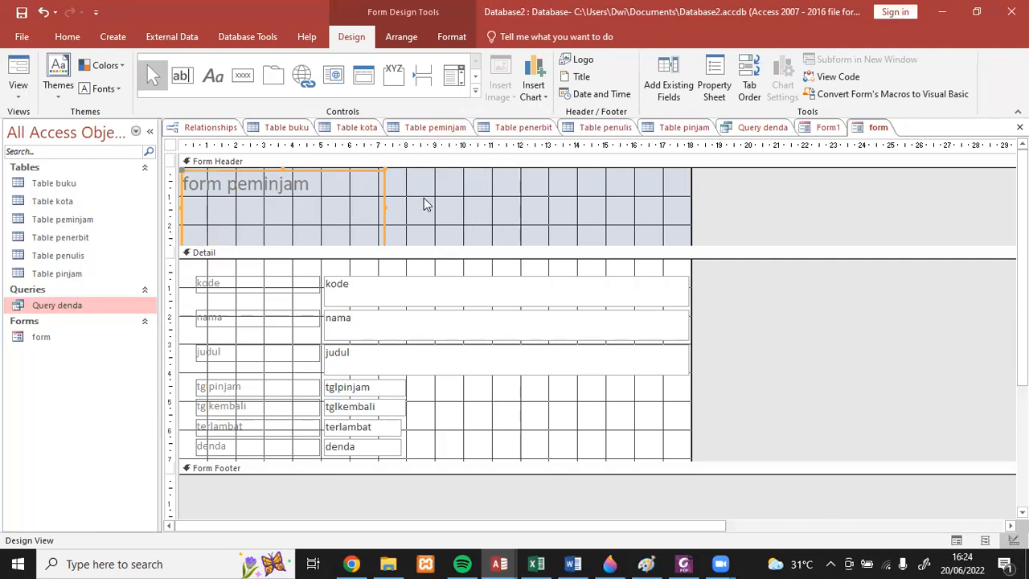
pyautogui.click(459, 200)
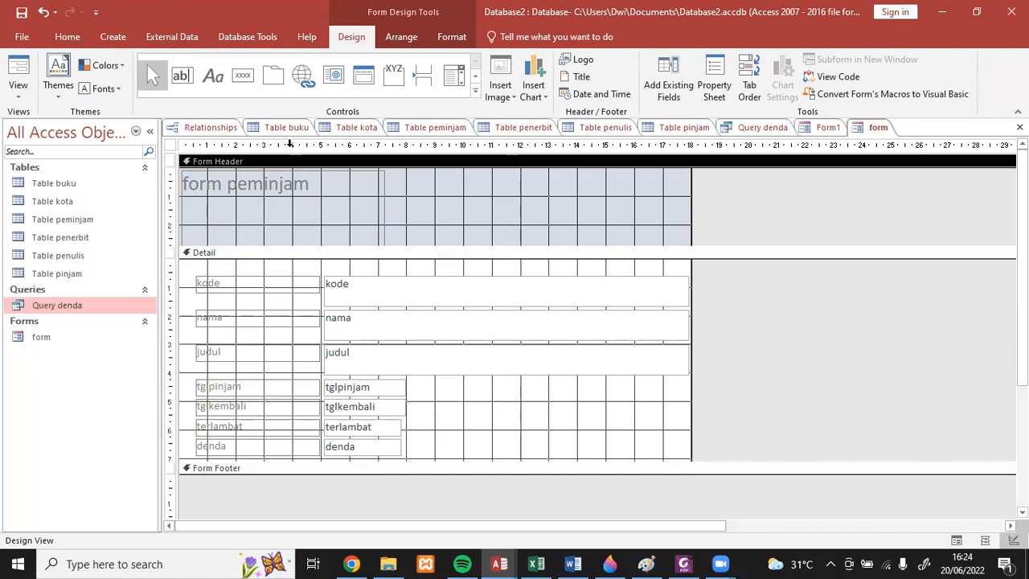
# - Draw a command button in the form header beside the title and review the action categories offered by its wizard
pyautogui.click(245, 80)
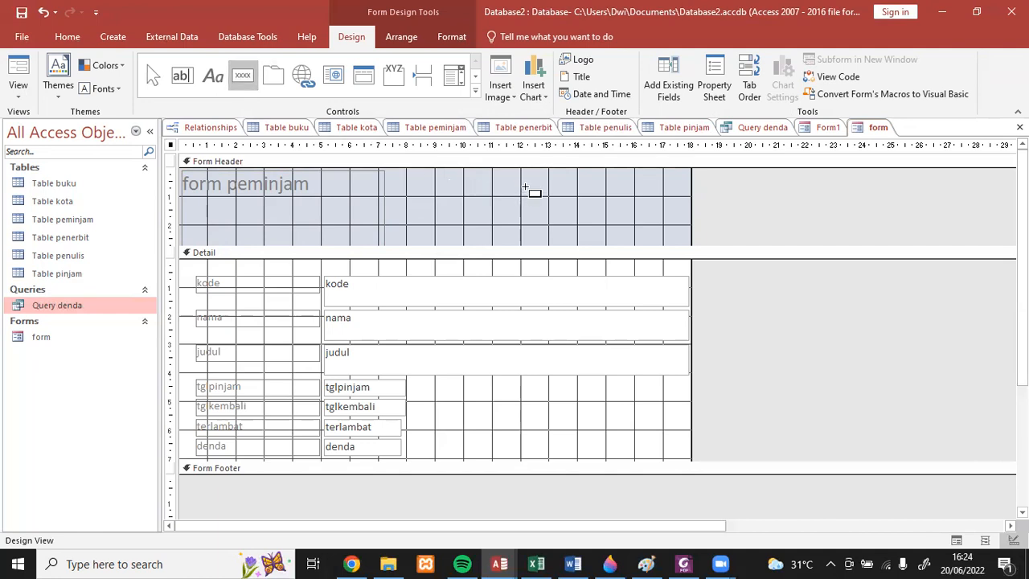
pyautogui.moveTo(568, 202); pyautogui.dragTo(650, 226)
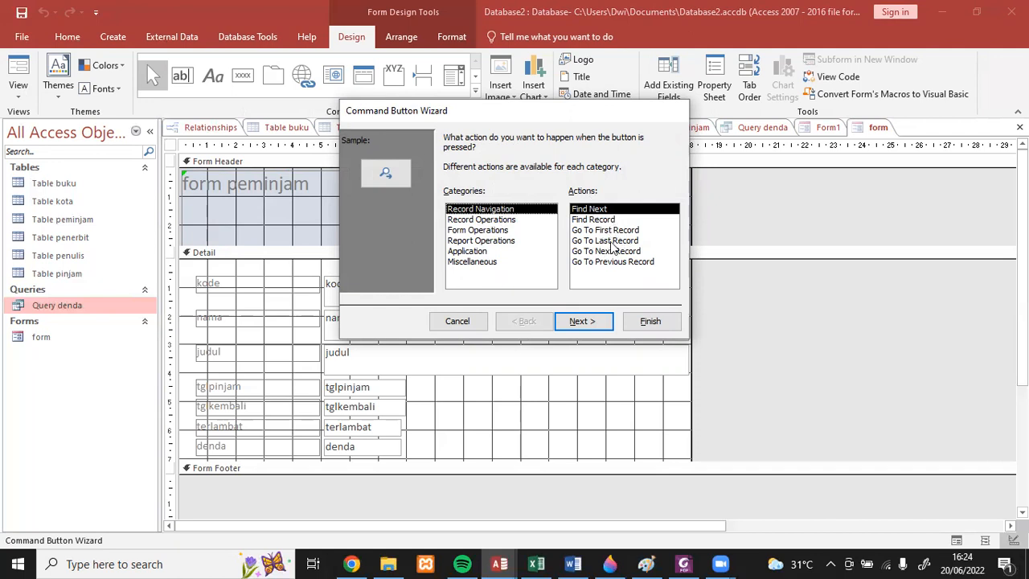
pyautogui.click(488, 221)
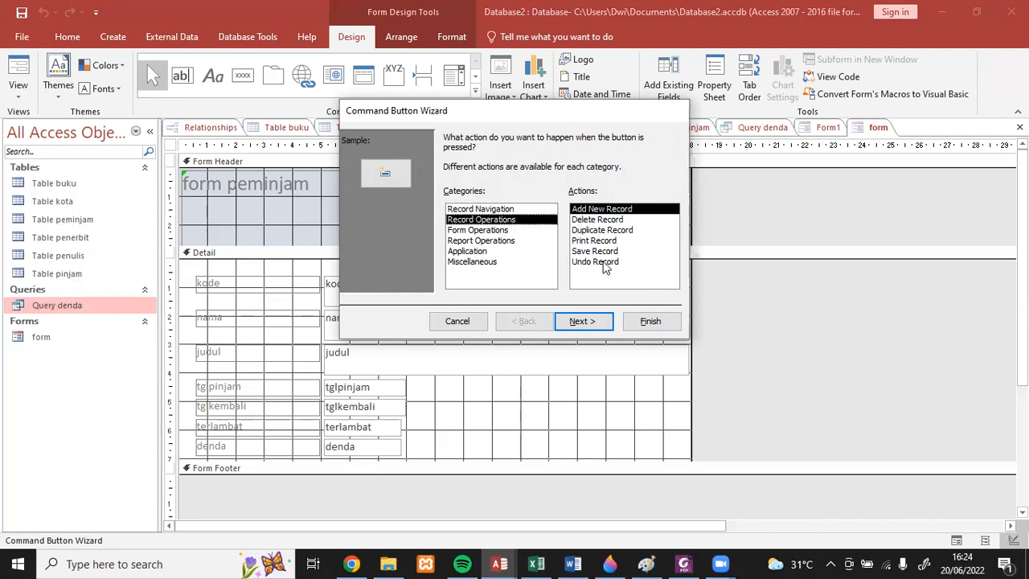
pyautogui.click(501, 230)
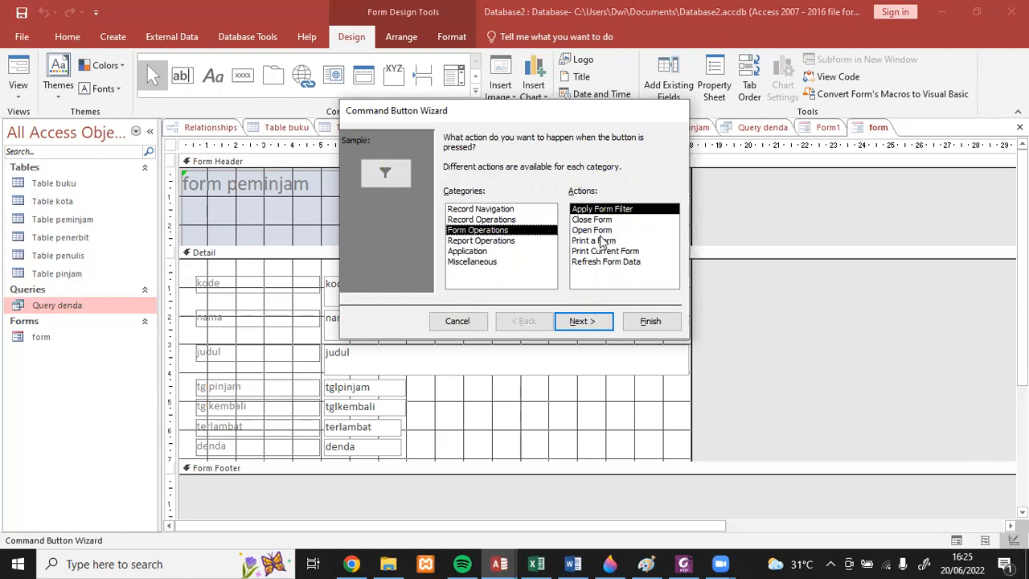
pyautogui.click(494, 241)
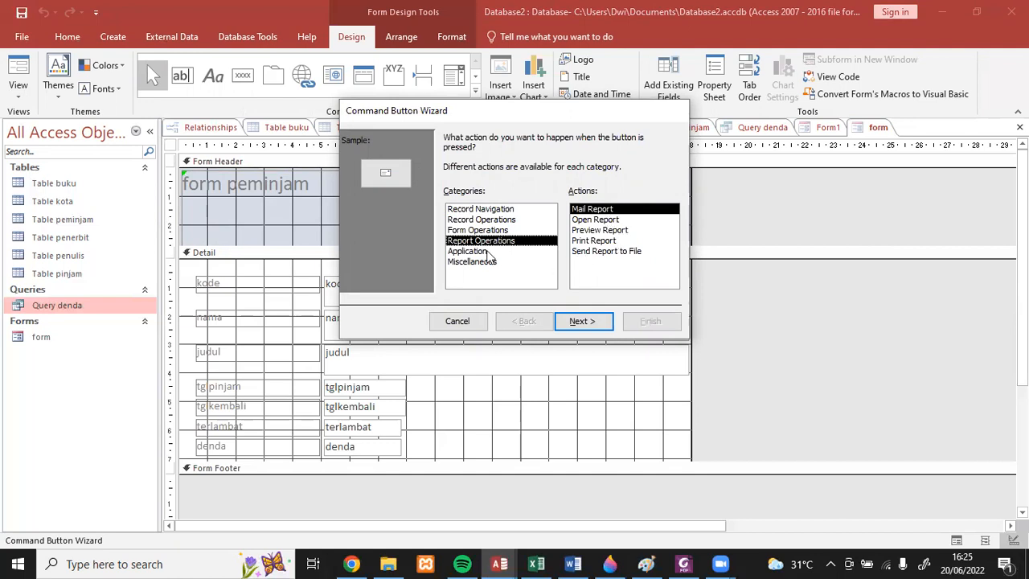
pyautogui.click(487, 251)
pyautogui.click(489, 262)
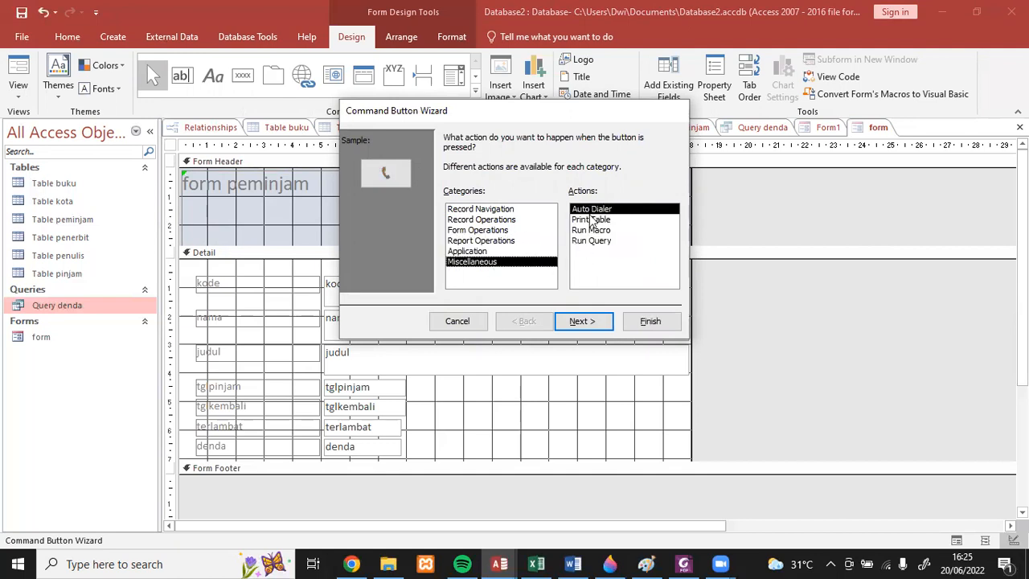
# - Assign the Record Navigation action Go To First Record to the button, give it the text "First Record", and finish the wizard
pyautogui.click(493, 211)
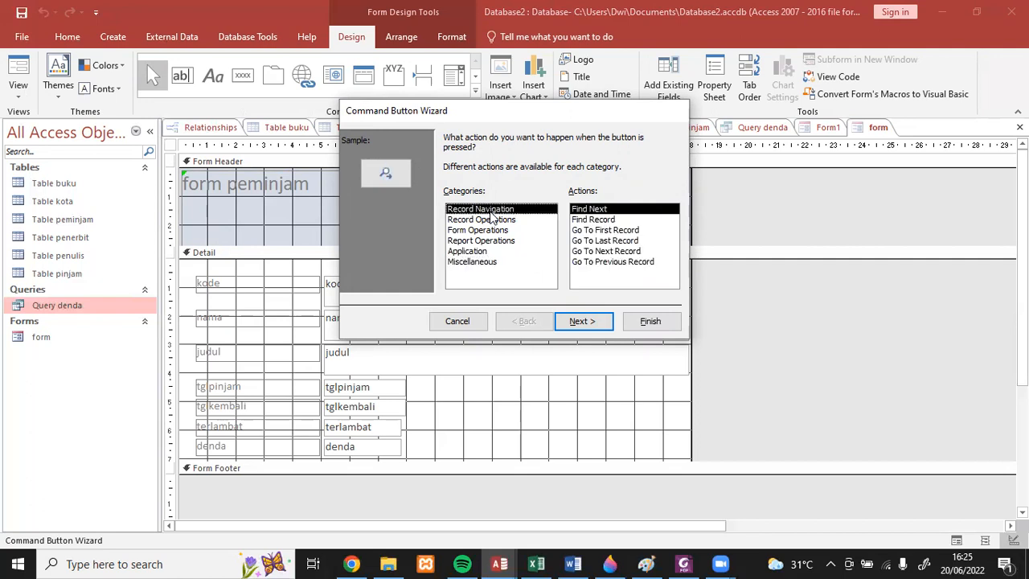
pyautogui.click(596, 230)
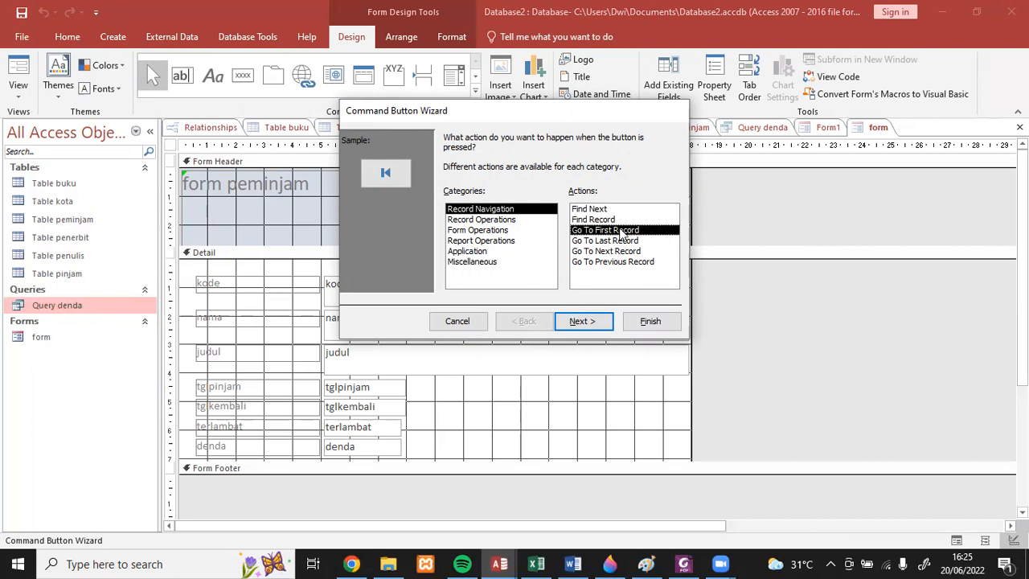
pyautogui.click(594, 321)
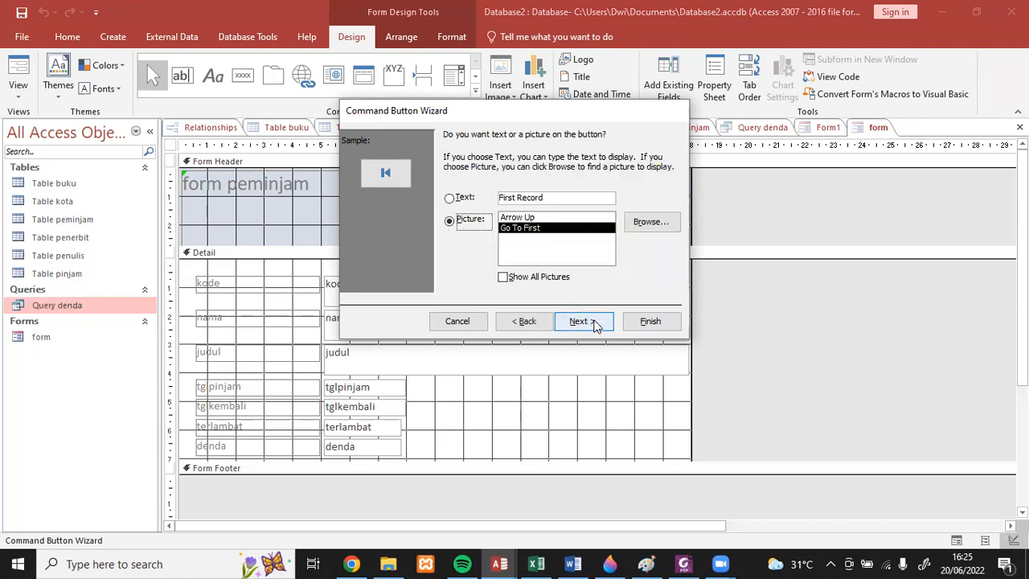
pyautogui.click(463, 201)
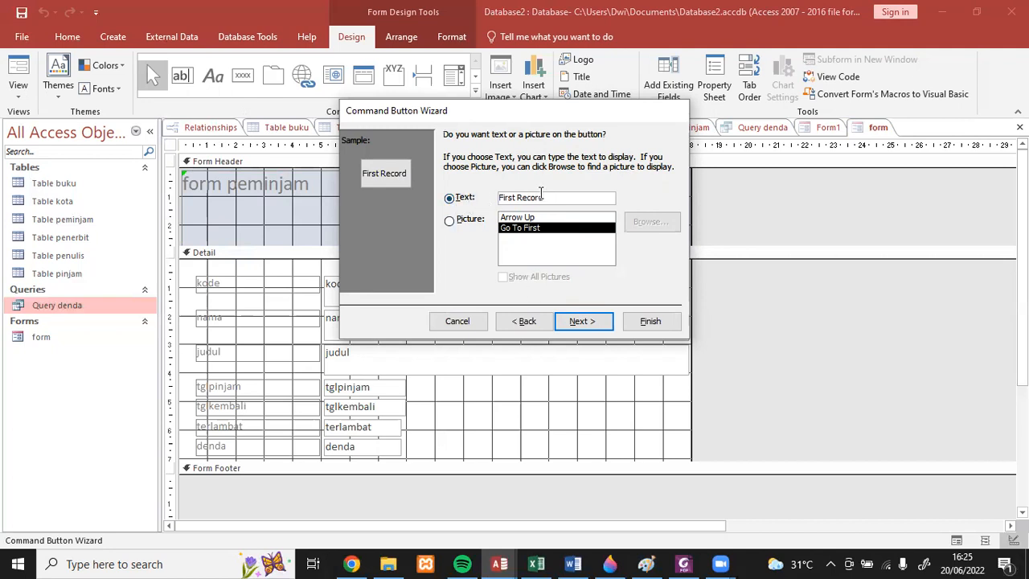
pyautogui.click(582, 321)
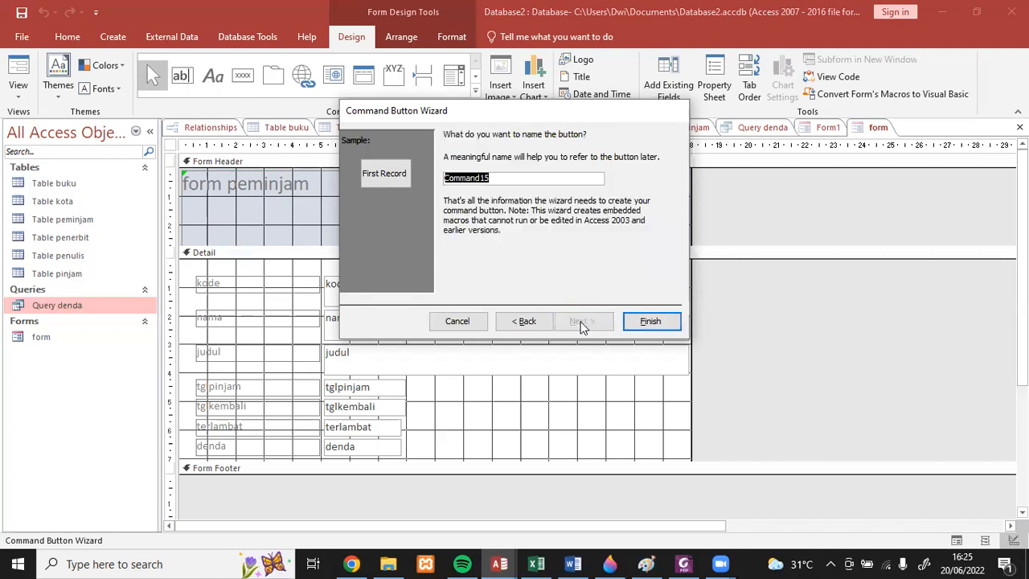
pyautogui.click(653, 323)
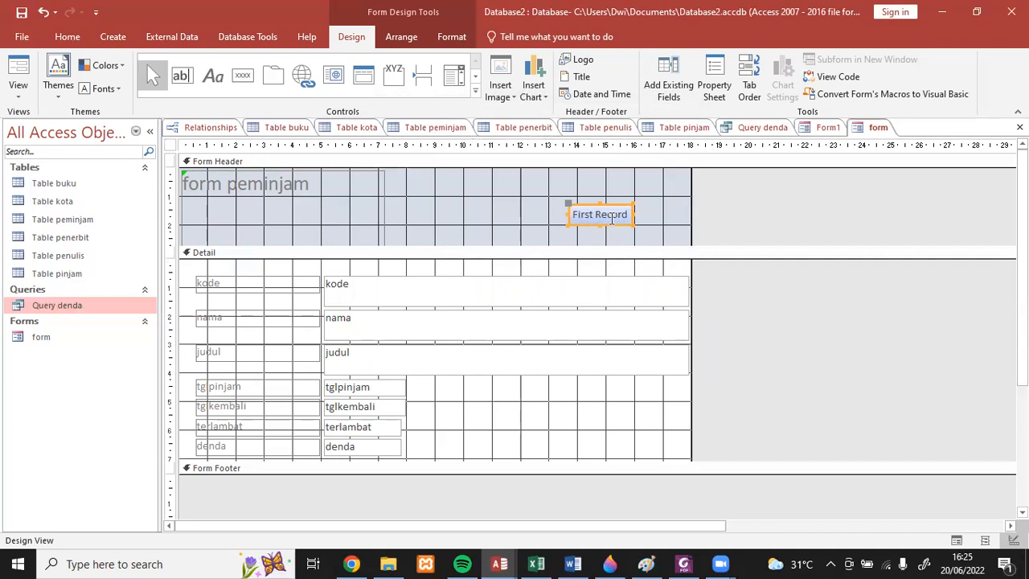
# - Show the form in Form View, advance through several records, and test the First Record button
pyautogui.click(19, 95)
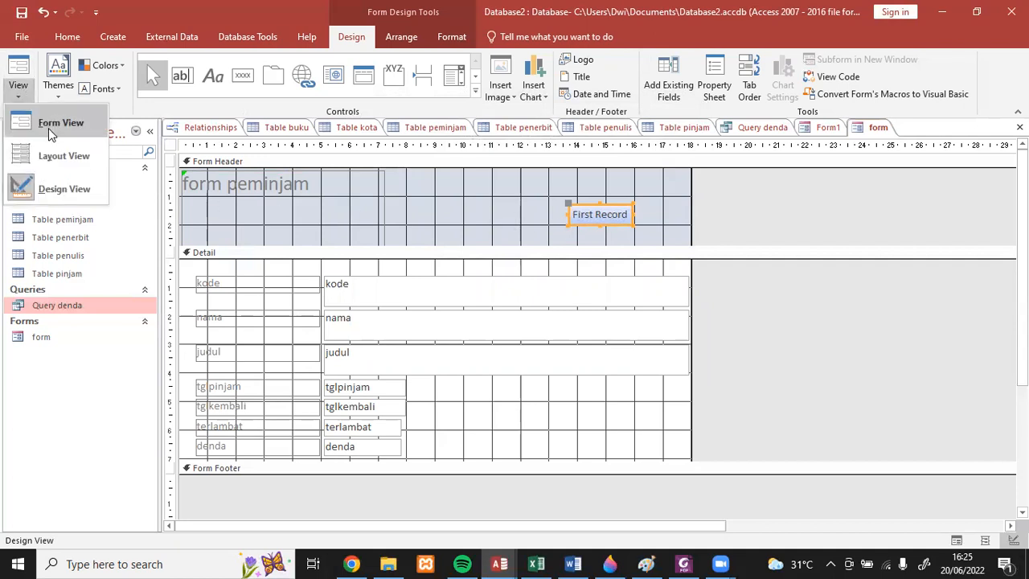
pyautogui.click(48, 128)
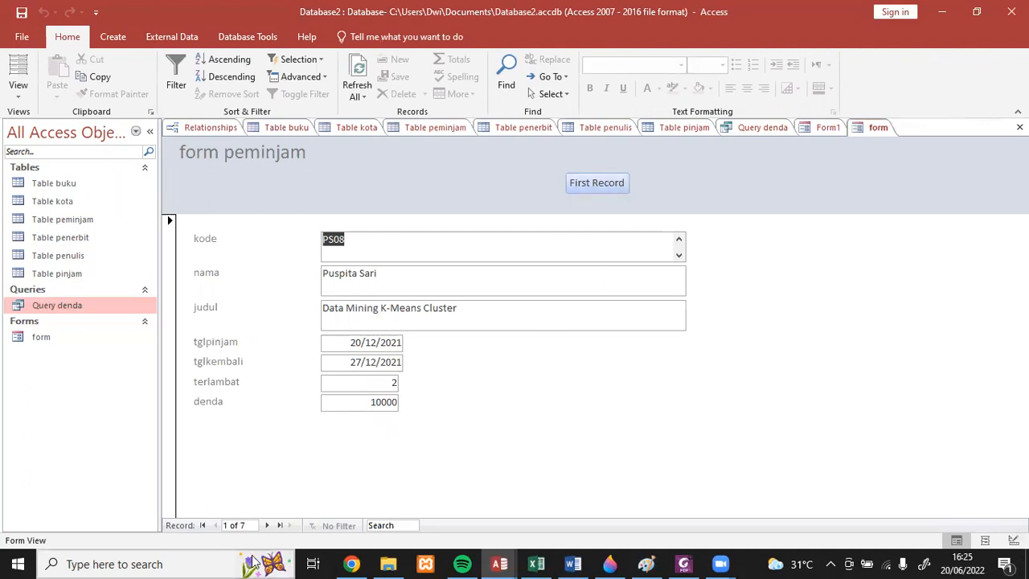
pyautogui.click(266, 524)
pyautogui.click(266, 525)
pyautogui.click(266, 524)
pyautogui.click(266, 525)
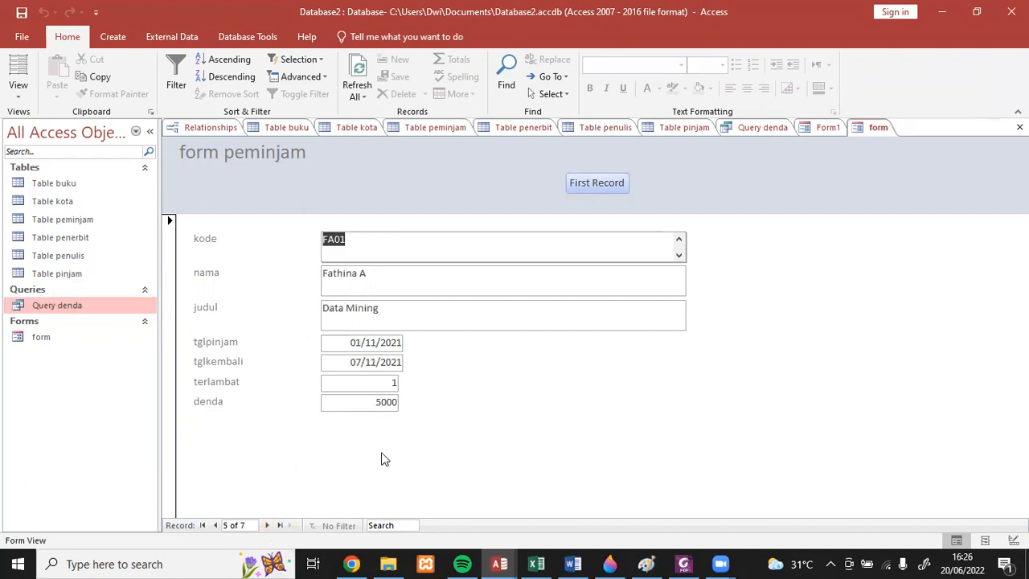
pyautogui.click(268, 524)
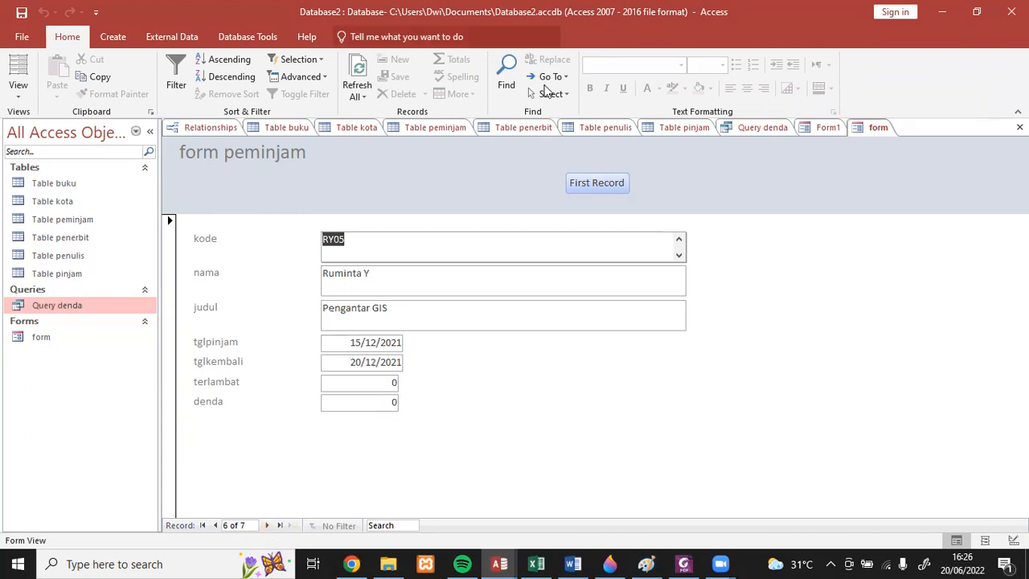
pyautogui.click(585, 187)
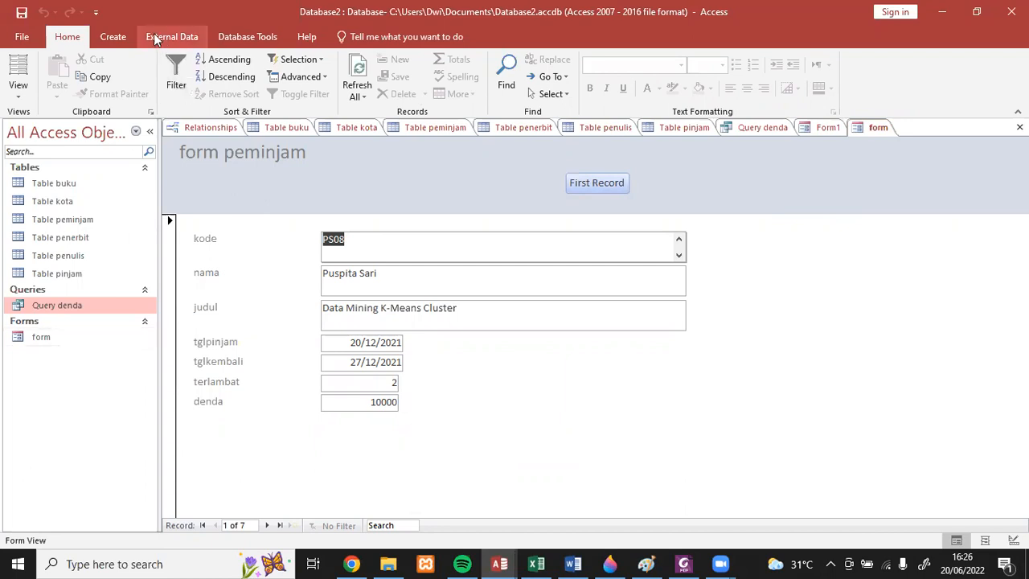
# - Create a report from the form named "form" and save it as "laporan"
pyautogui.click(114, 36)
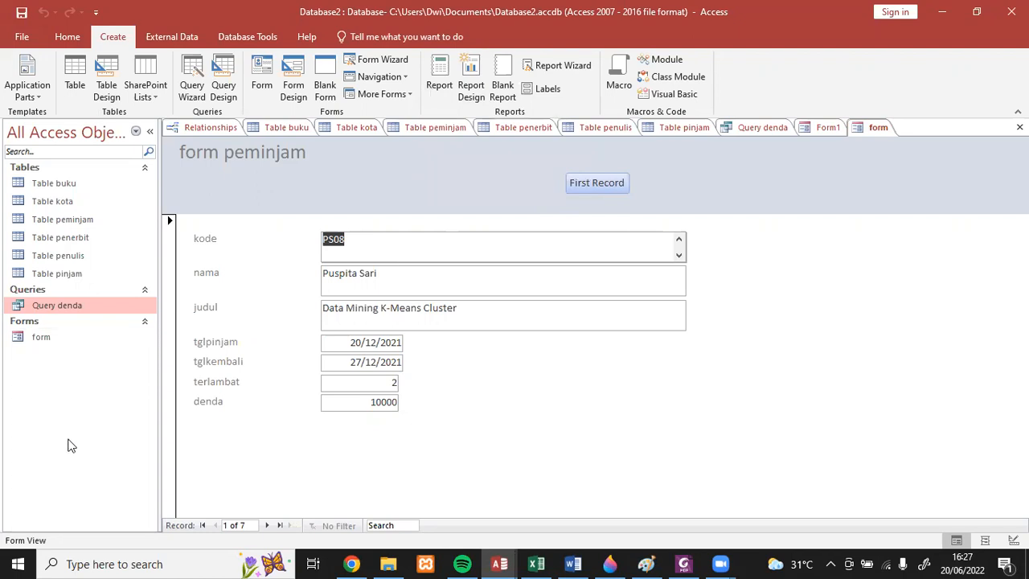
pyautogui.click(40, 340)
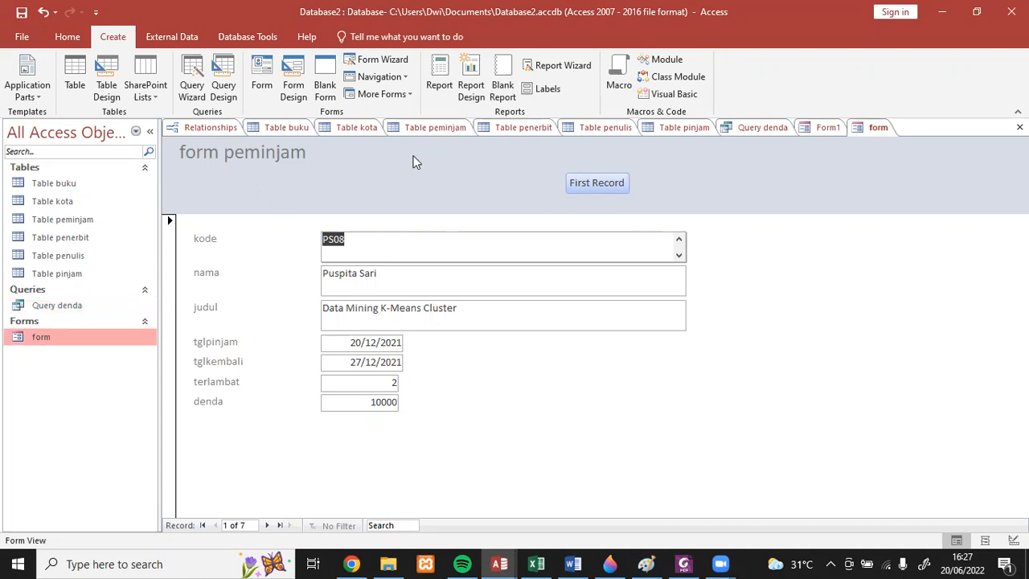
pyautogui.click(439, 75)
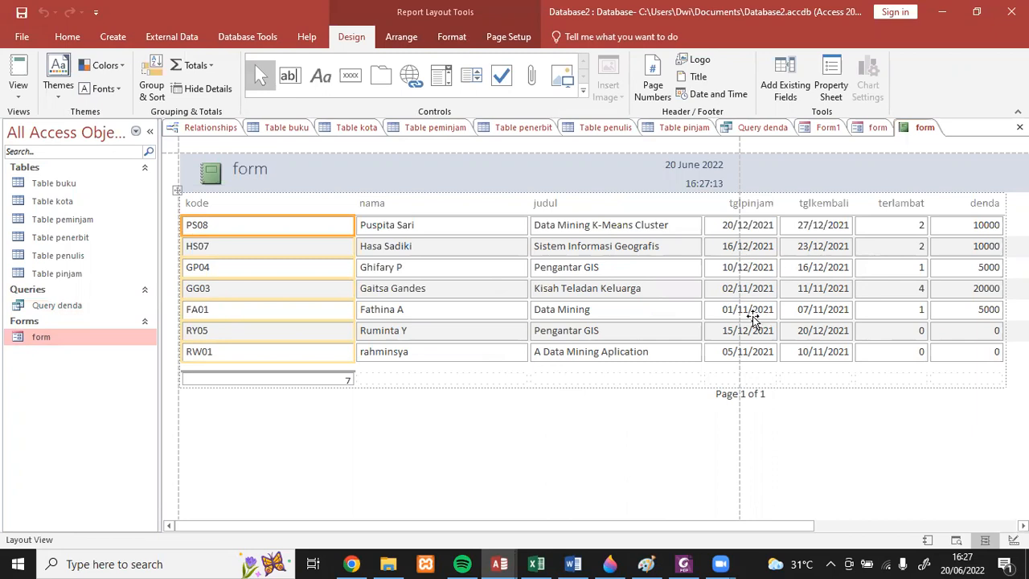
pyautogui.click(22, 13)
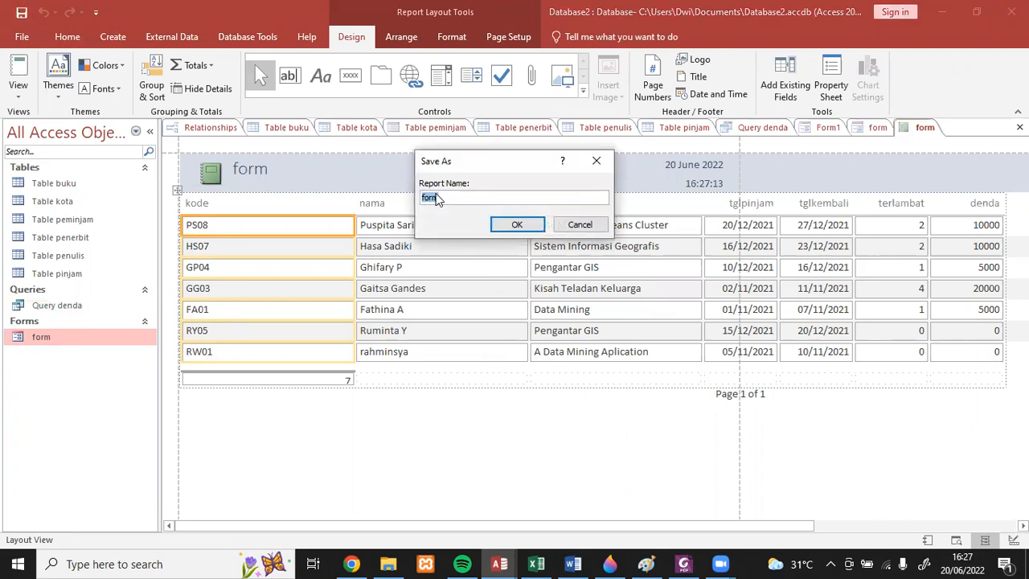
pyautogui.write('laporan')
pyautogui.click(518, 225)
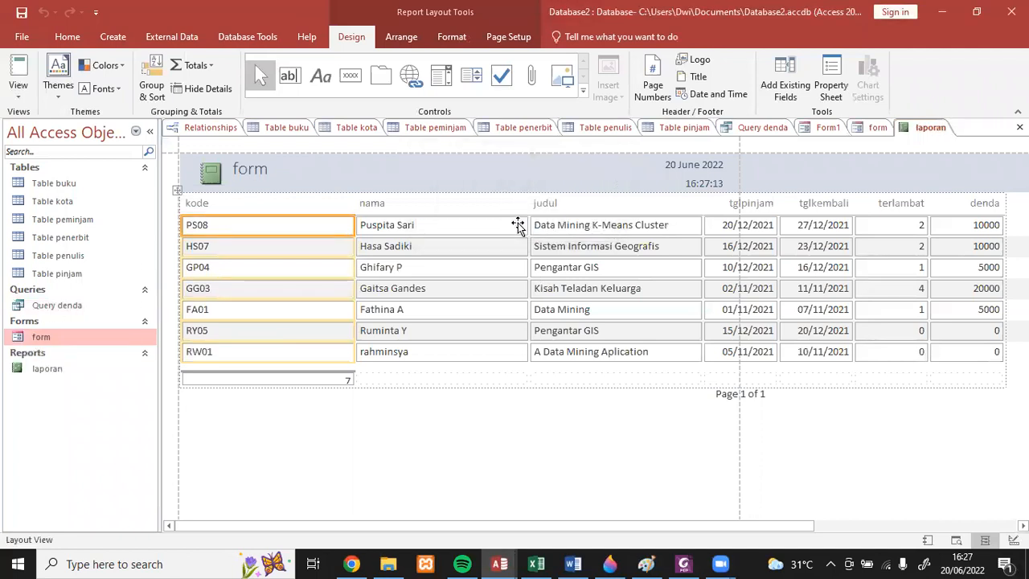
# - Change the report's title to "Laporan Pinjaman Buku"
pyautogui.click(252, 169)
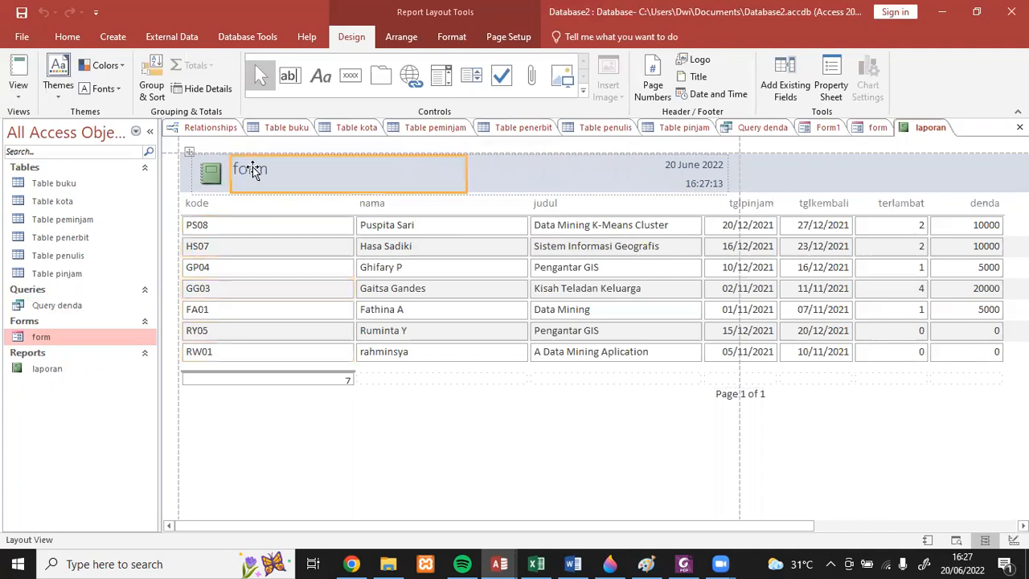
pyautogui.click(314, 169)
pyautogui.press('BackSpace')
pyautogui.press('BackSpace')
pyautogui.press('BackSpace')
pyautogui.press('BackSpace')
pyautogui.write('Lp')
pyautogui.press('BackSpace')
pyautogui.write('aporan ')
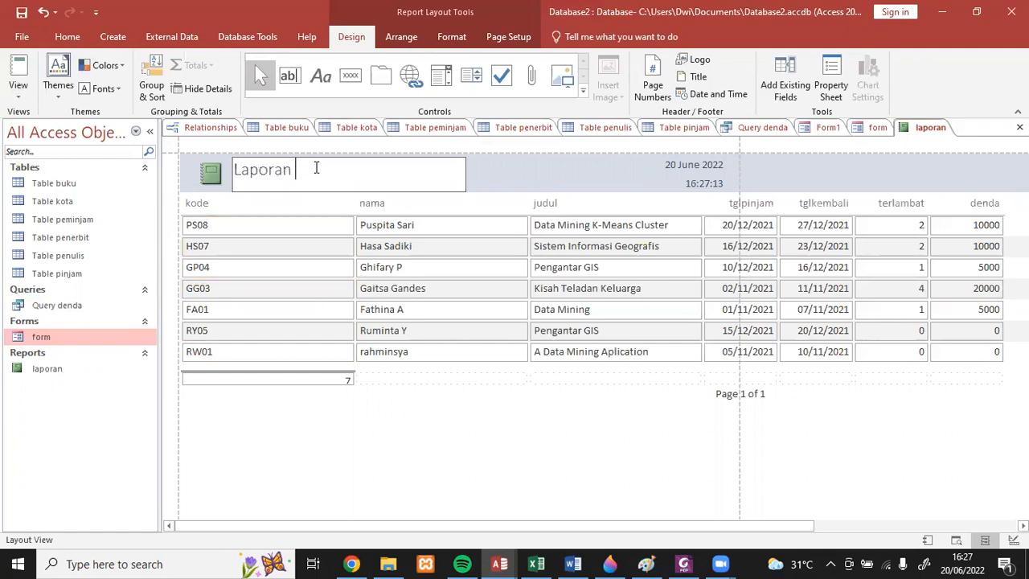
pyautogui.write('Pinjaman Buku')
pyautogui.click(535, 185)
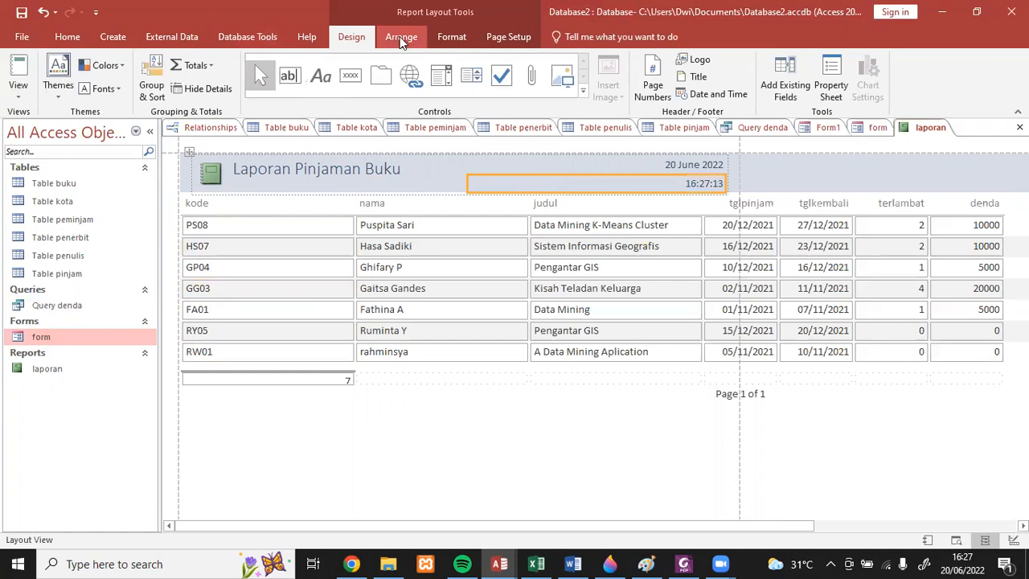
# - Add a Count Records total to the nama column of the report
pyautogui.click(447, 38)
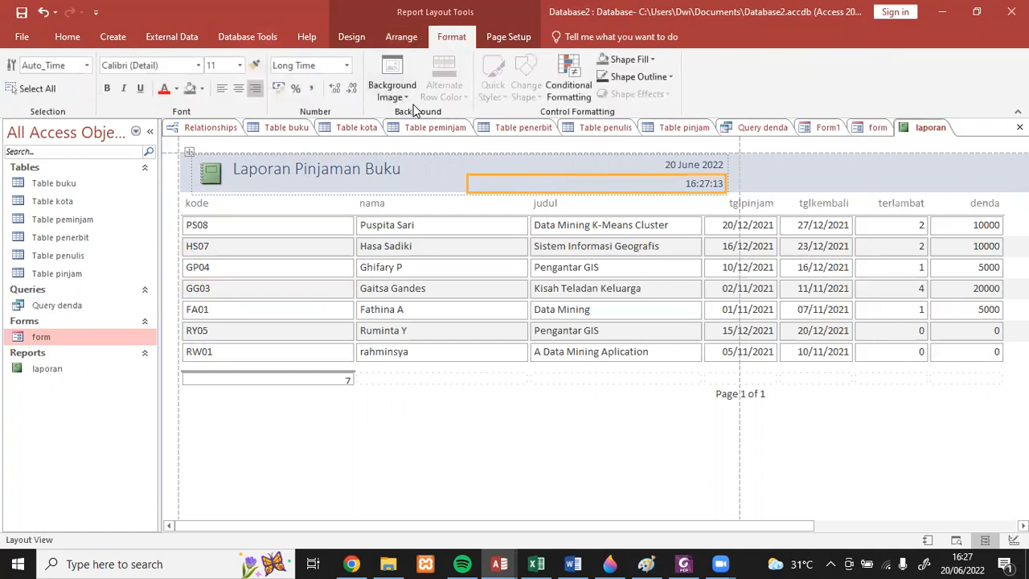
pyautogui.click(502, 38)
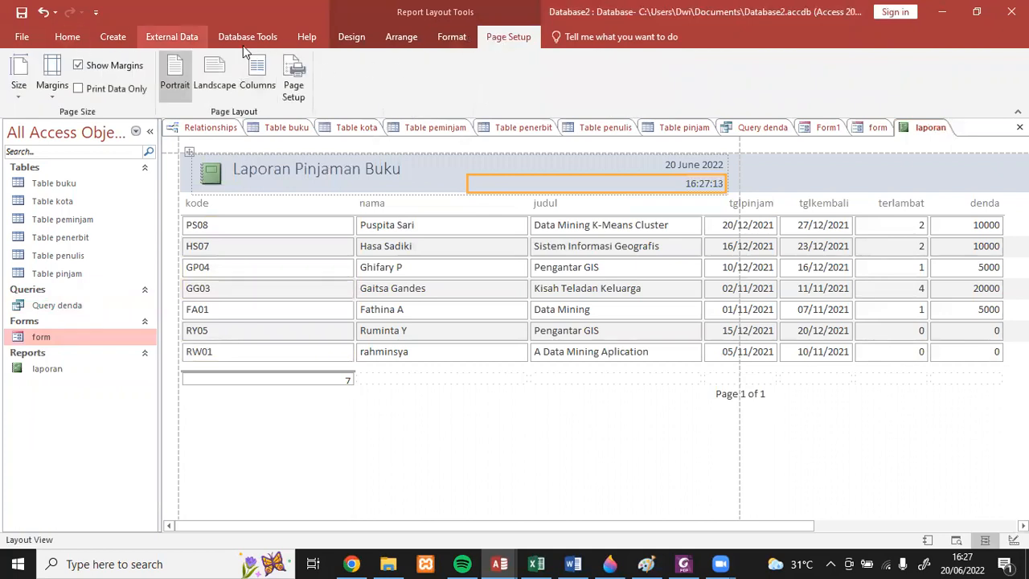
pyautogui.click(353, 38)
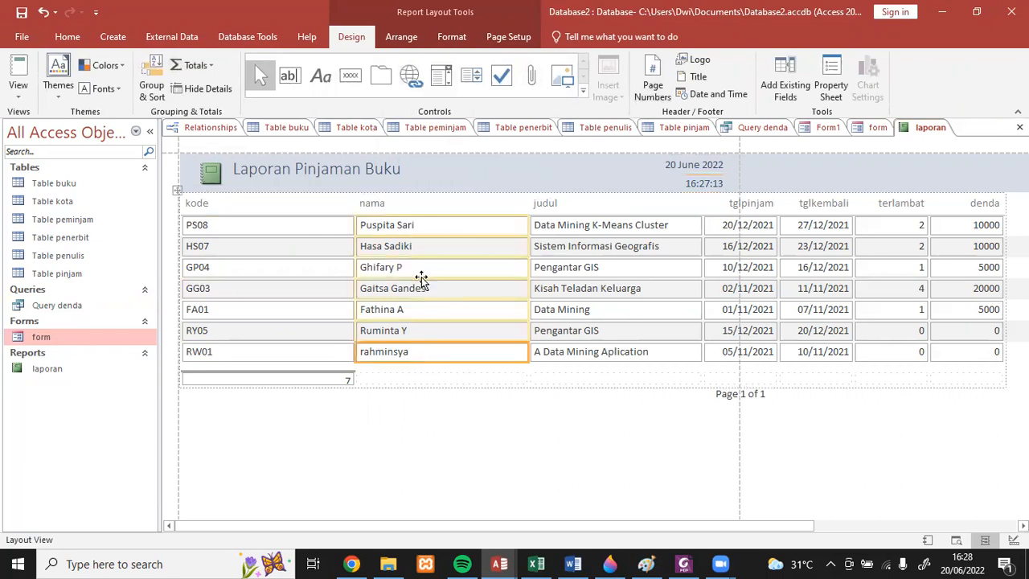
pyautogui.click(196, 65)
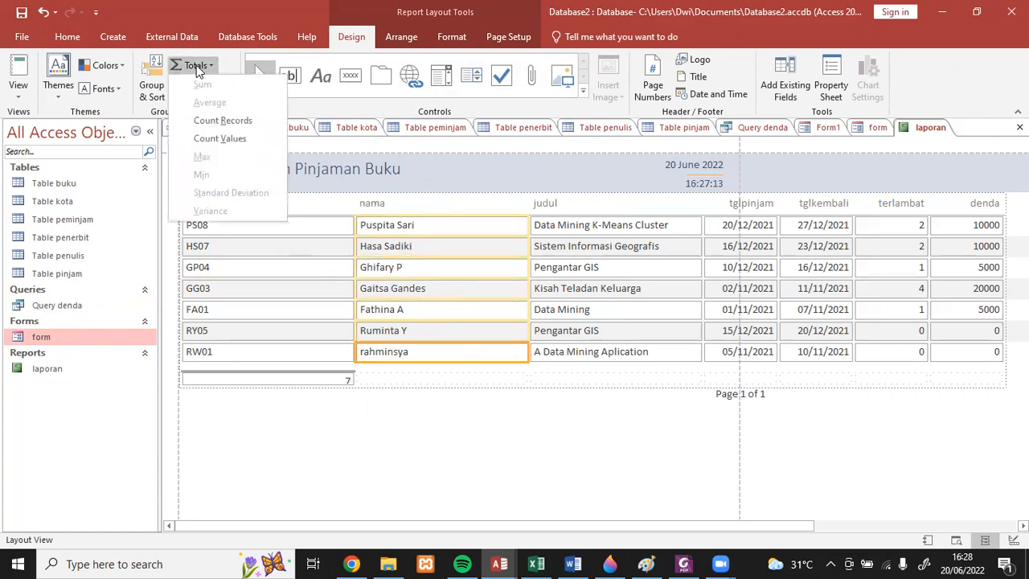
pyautogui.click(213, 120)
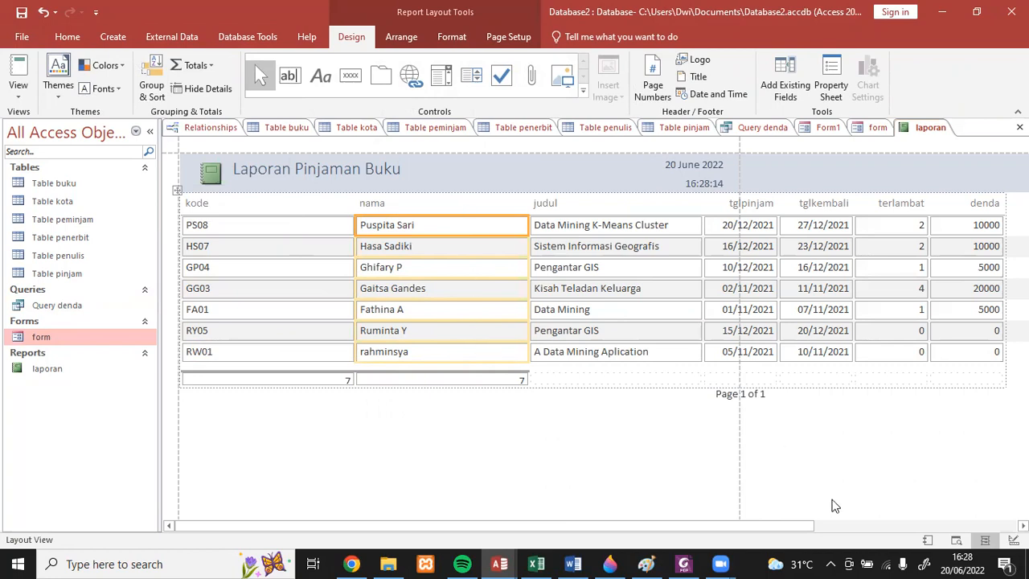
# - Add a Sum total to the denda column of the report
pyautogui.moveTo(807, 528); pyautogui.dragTo(860, 536)
pyautogui.click(896, 264)
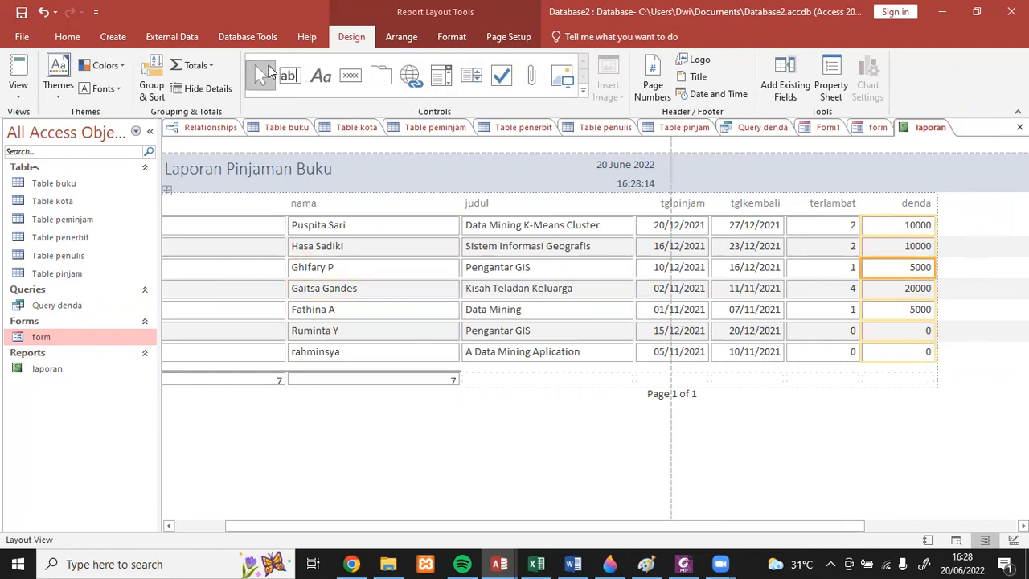
pyautogui.click(195, 65)
pyautogui.click(202, 84)
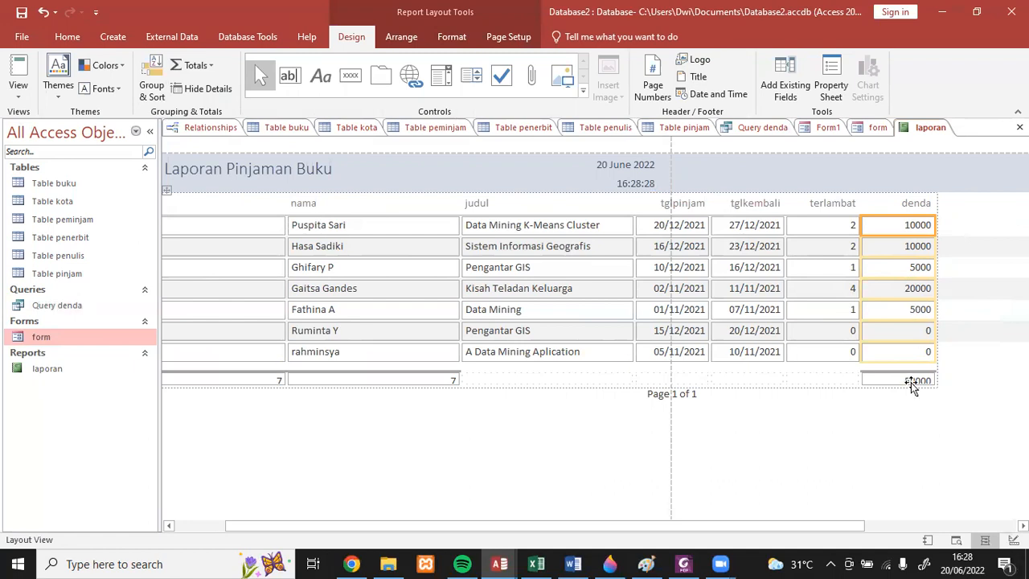
# - Switch the report to Report View and examine its columns and totals
pyautogui.click(22, 104)
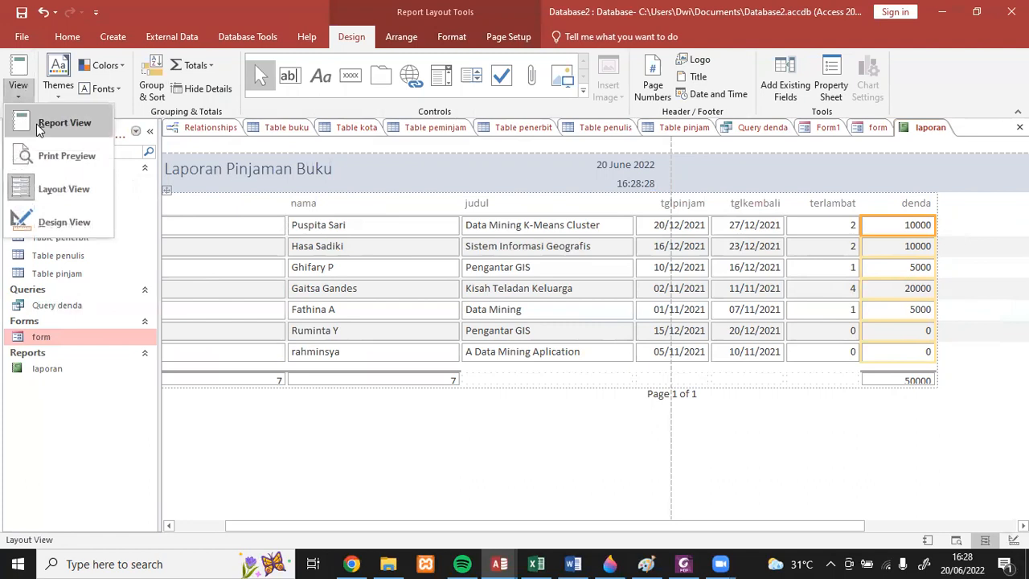
pyautogui.click(36, 127)
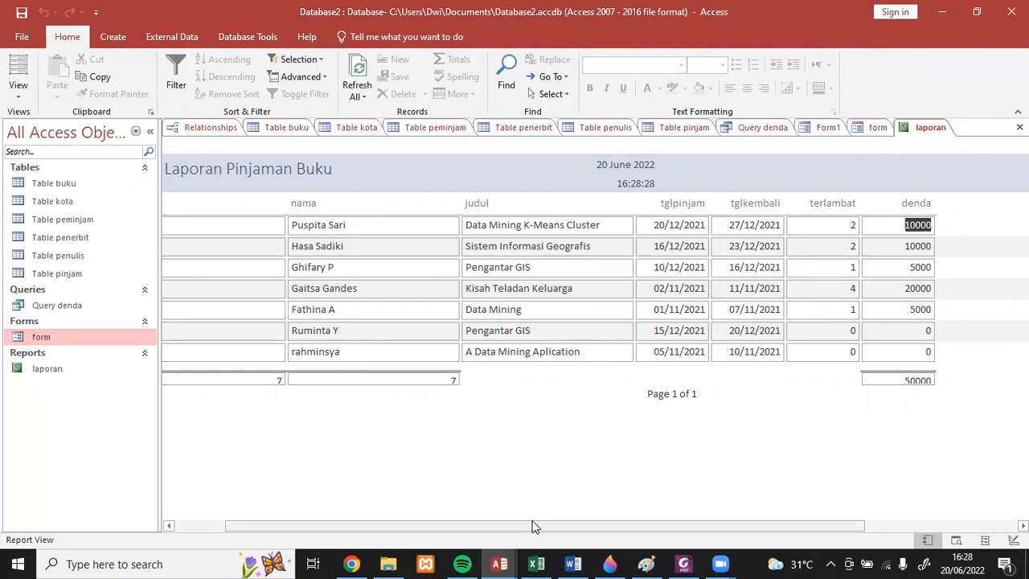
pyautogui.moveTo(533, 526); pyautogui.dragTo(440, 528)
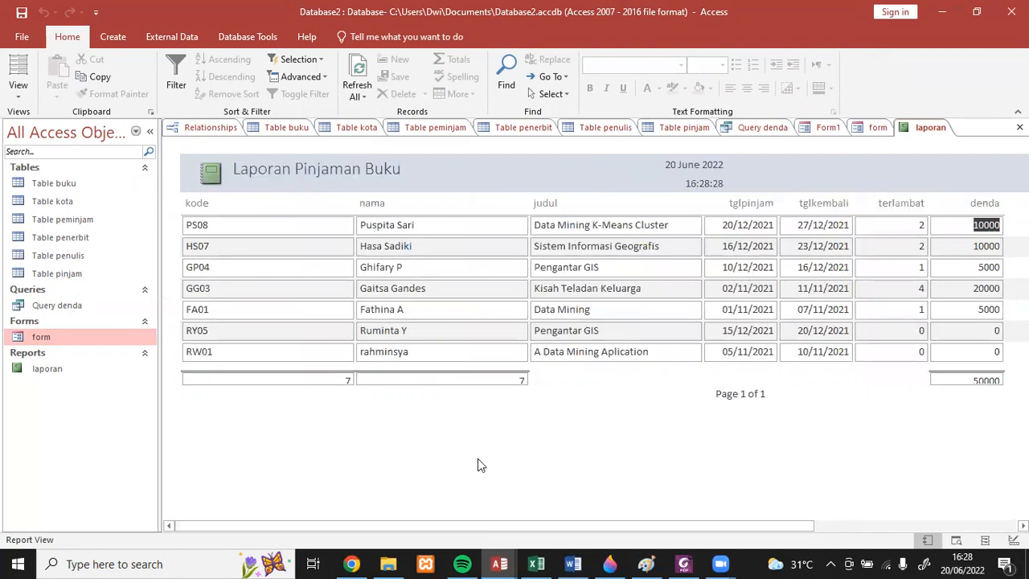